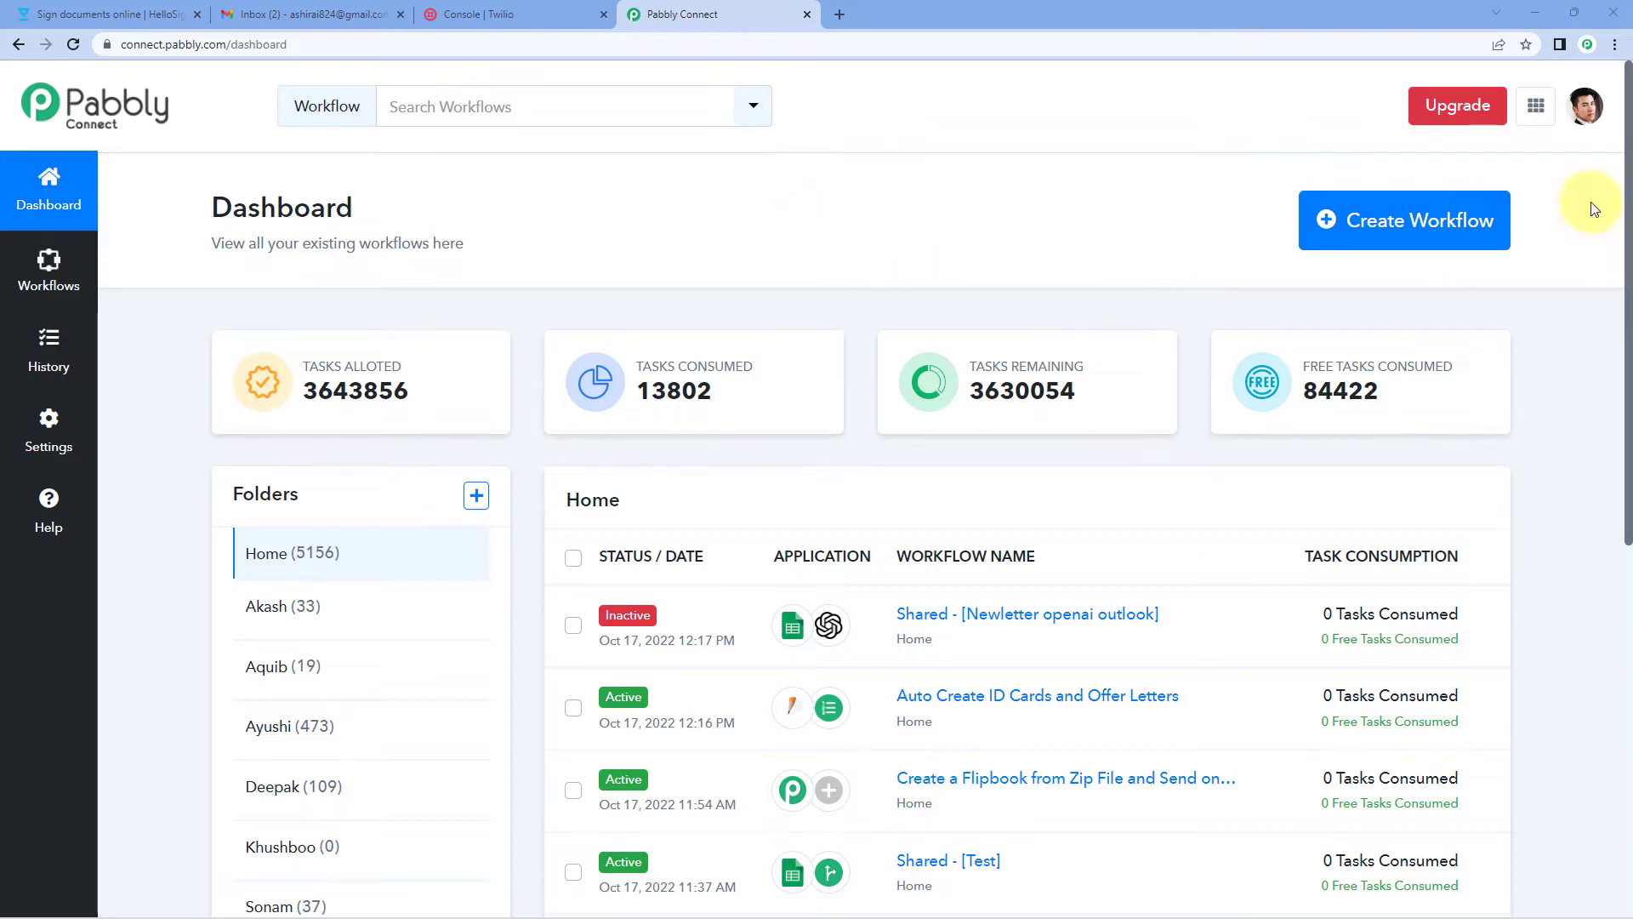
Step: Create a new workflow named HelloSign to Twilio
{"action": "left_click", "coordinate": [1495, 228]}
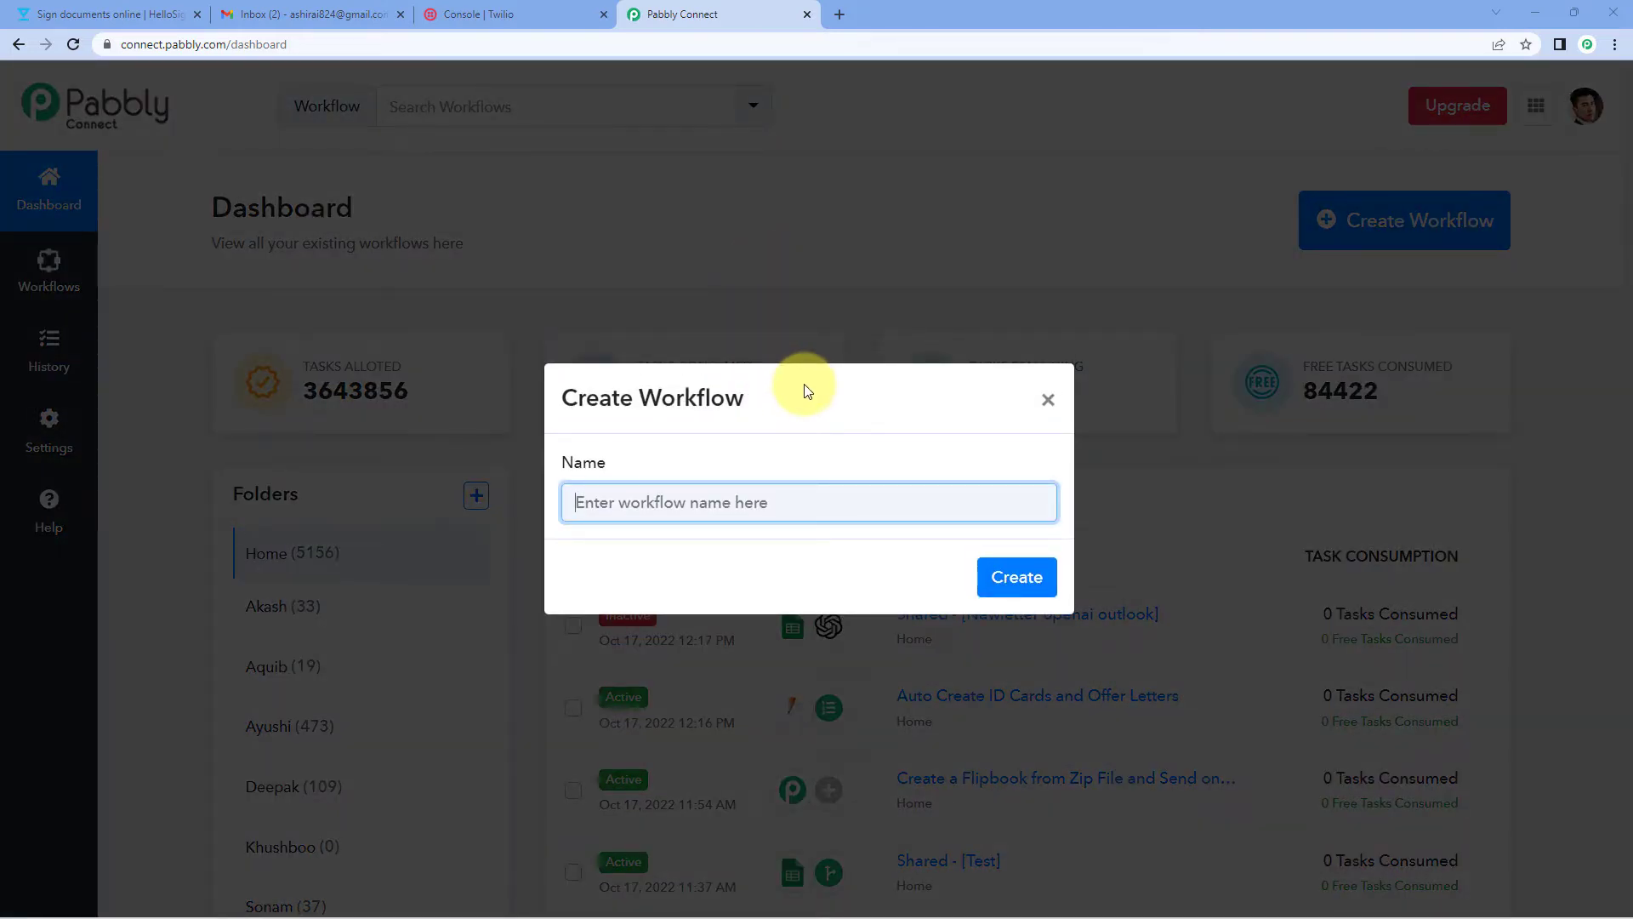
{"action": "type", "text": "Hello"}
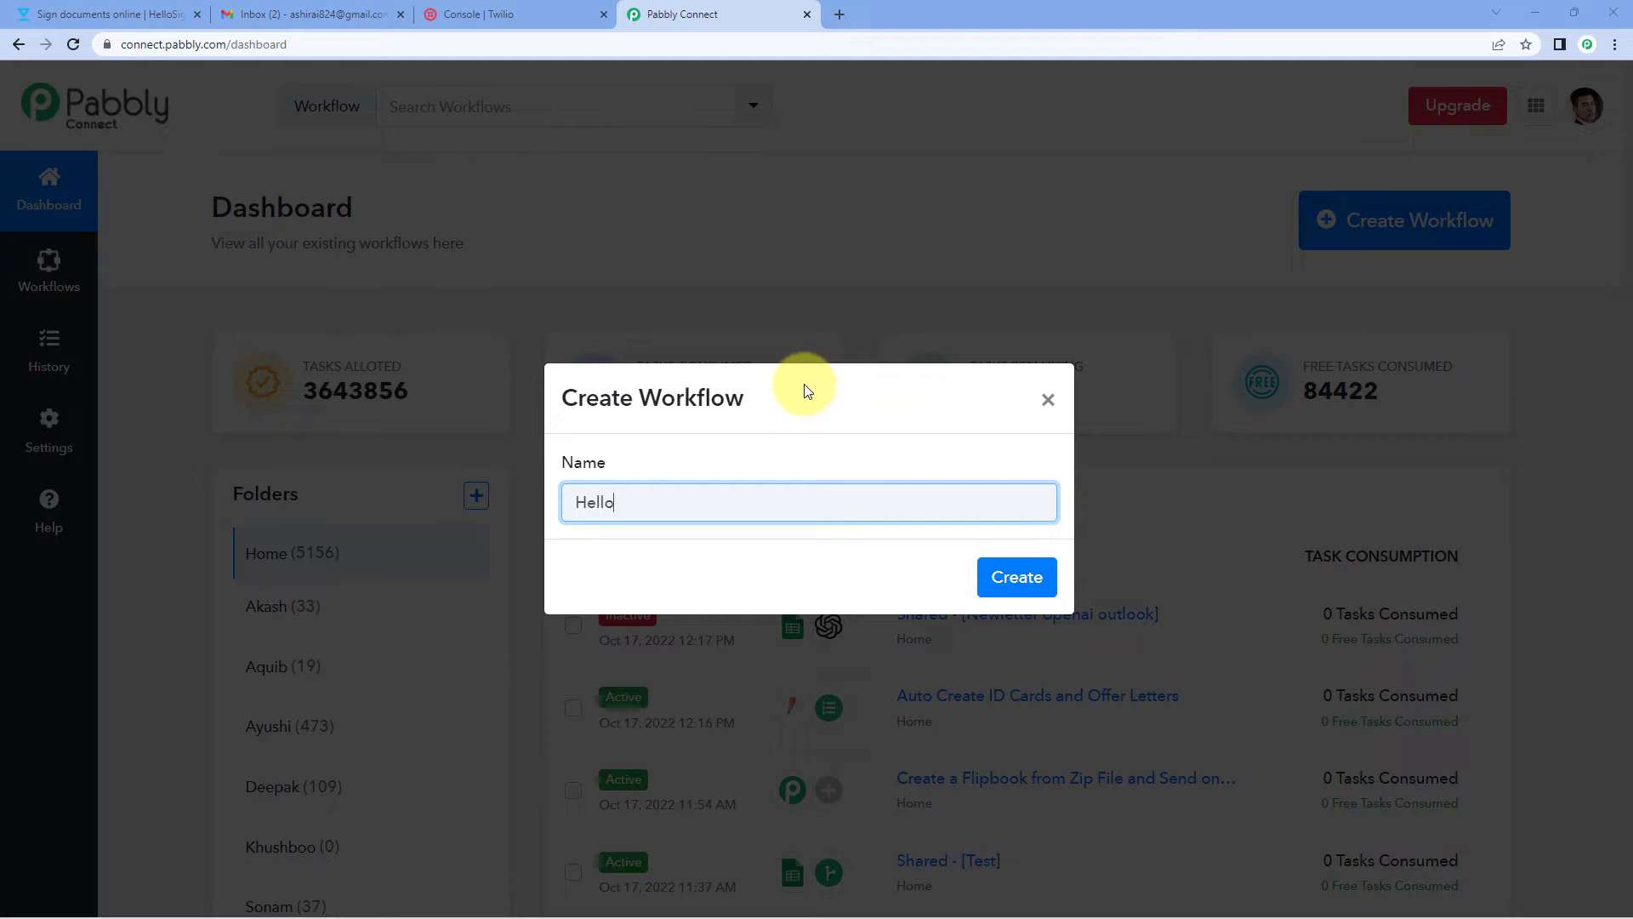
{"action": "type", "text": "Sign to Twilio"}
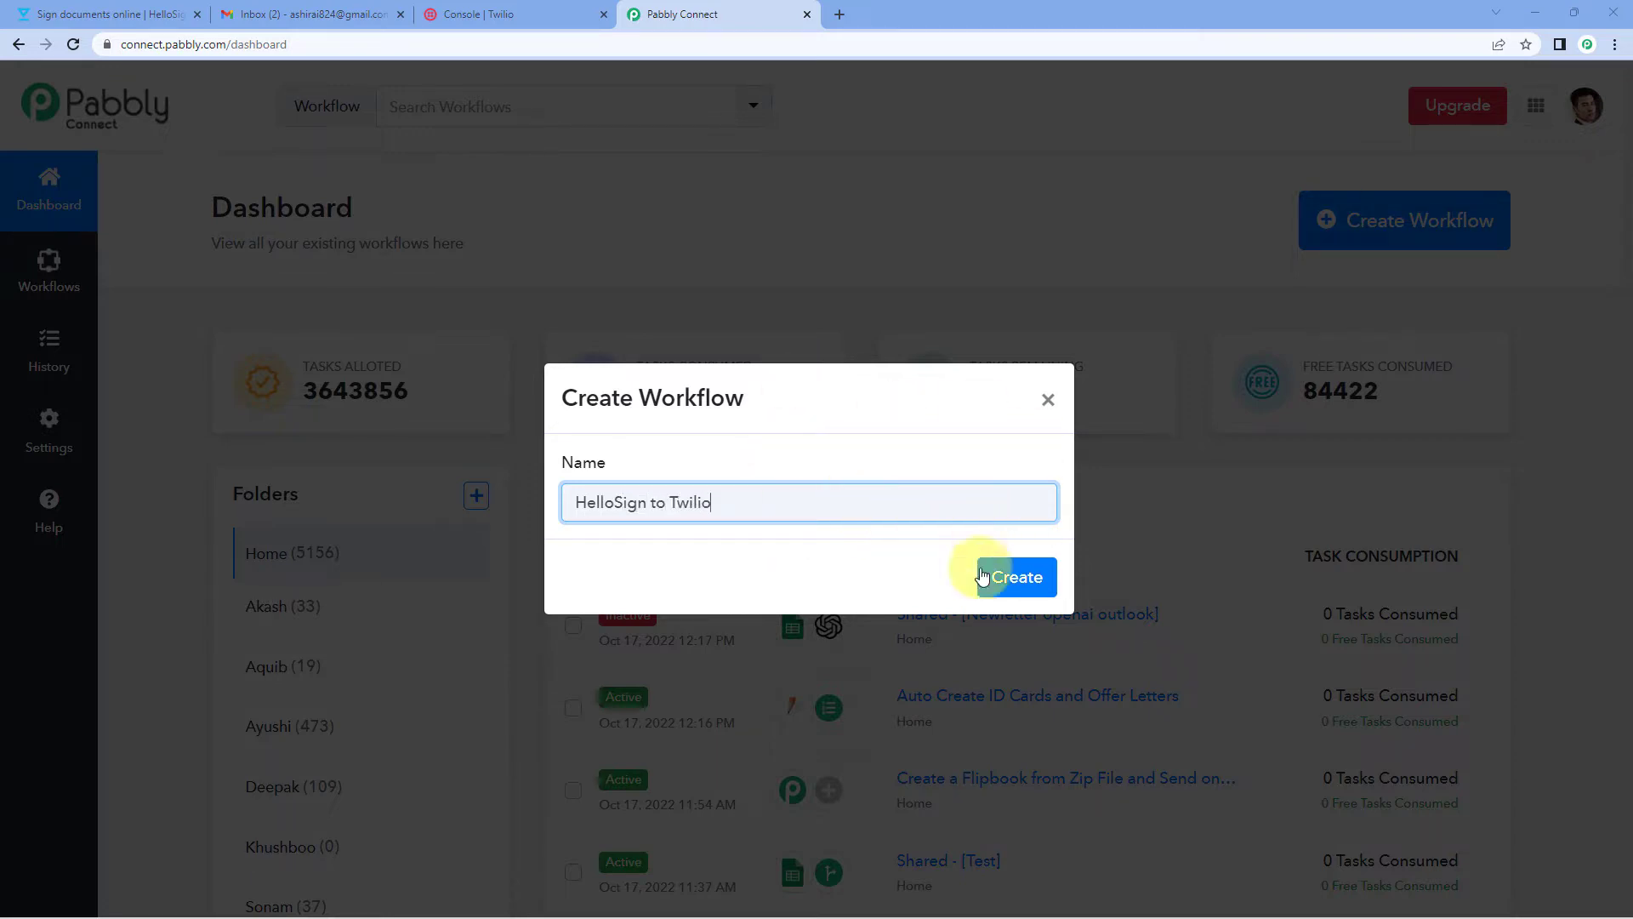
{"action": "left_click", "coordinate": [1016, 578]}
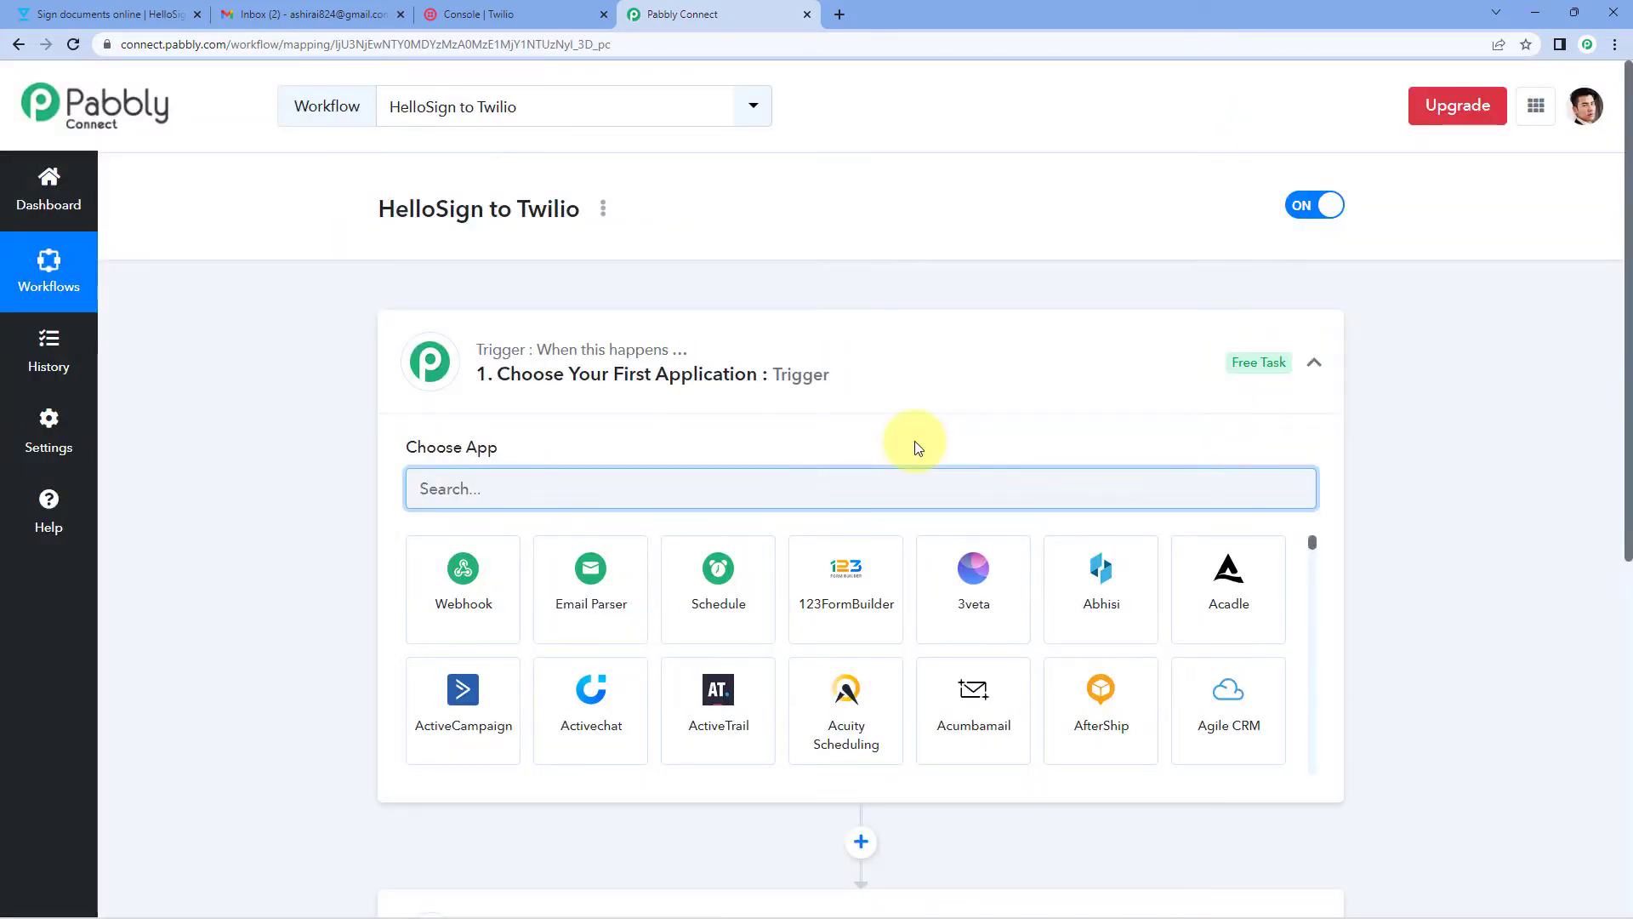
{"action": "left_click", "coordinate": [908, 360]}
{"action": "scroll", "coordinate": [318, 339], "scroll_direction": "down", "scroll_amount": 1}
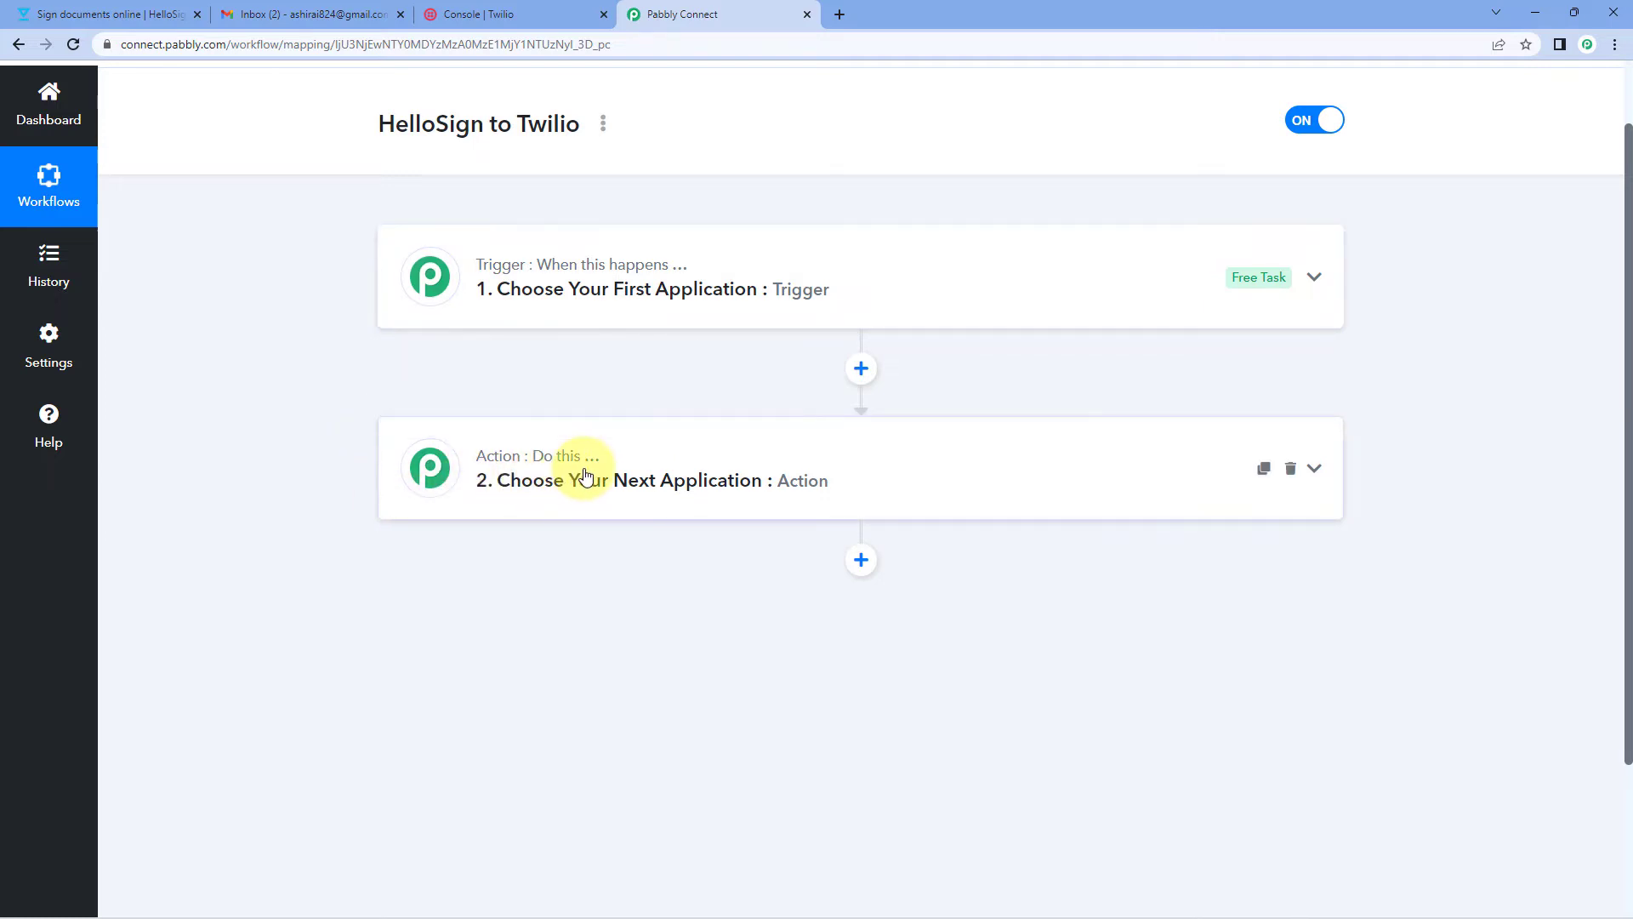
{"action": "left_click", "coordinate": [642, 290]}
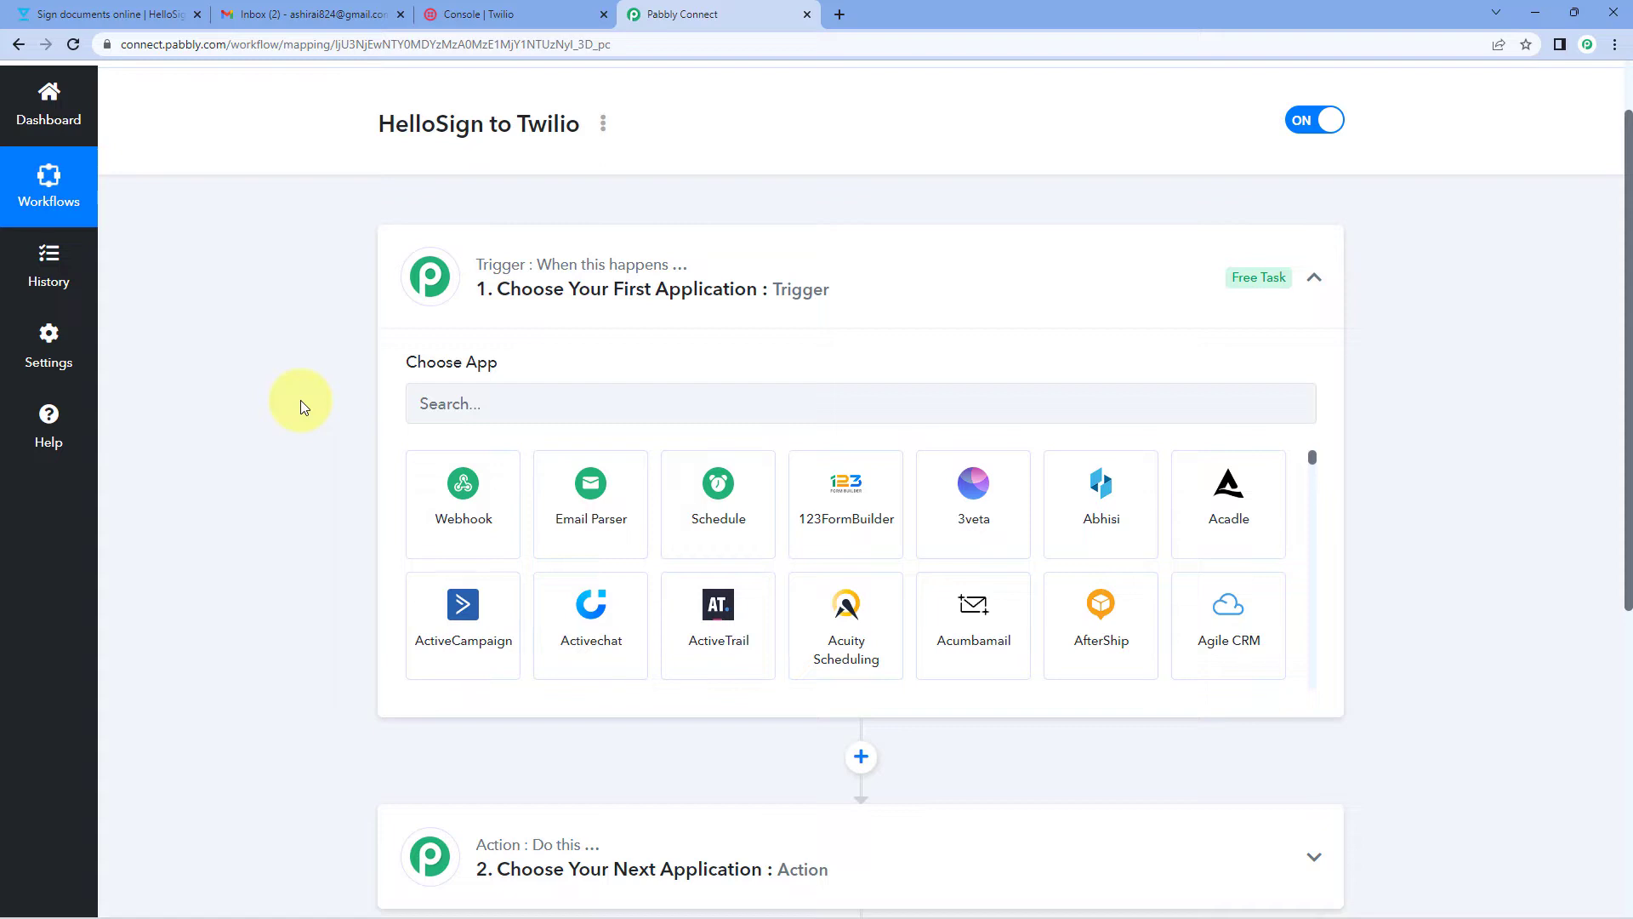
Step: Set the workflow's trigger to the HelloSign app with the Webhook Configuration event
{"action": "scroll", "coordinate": [316, 350], "scroll_direction": "down", "scroll_amount": 1}
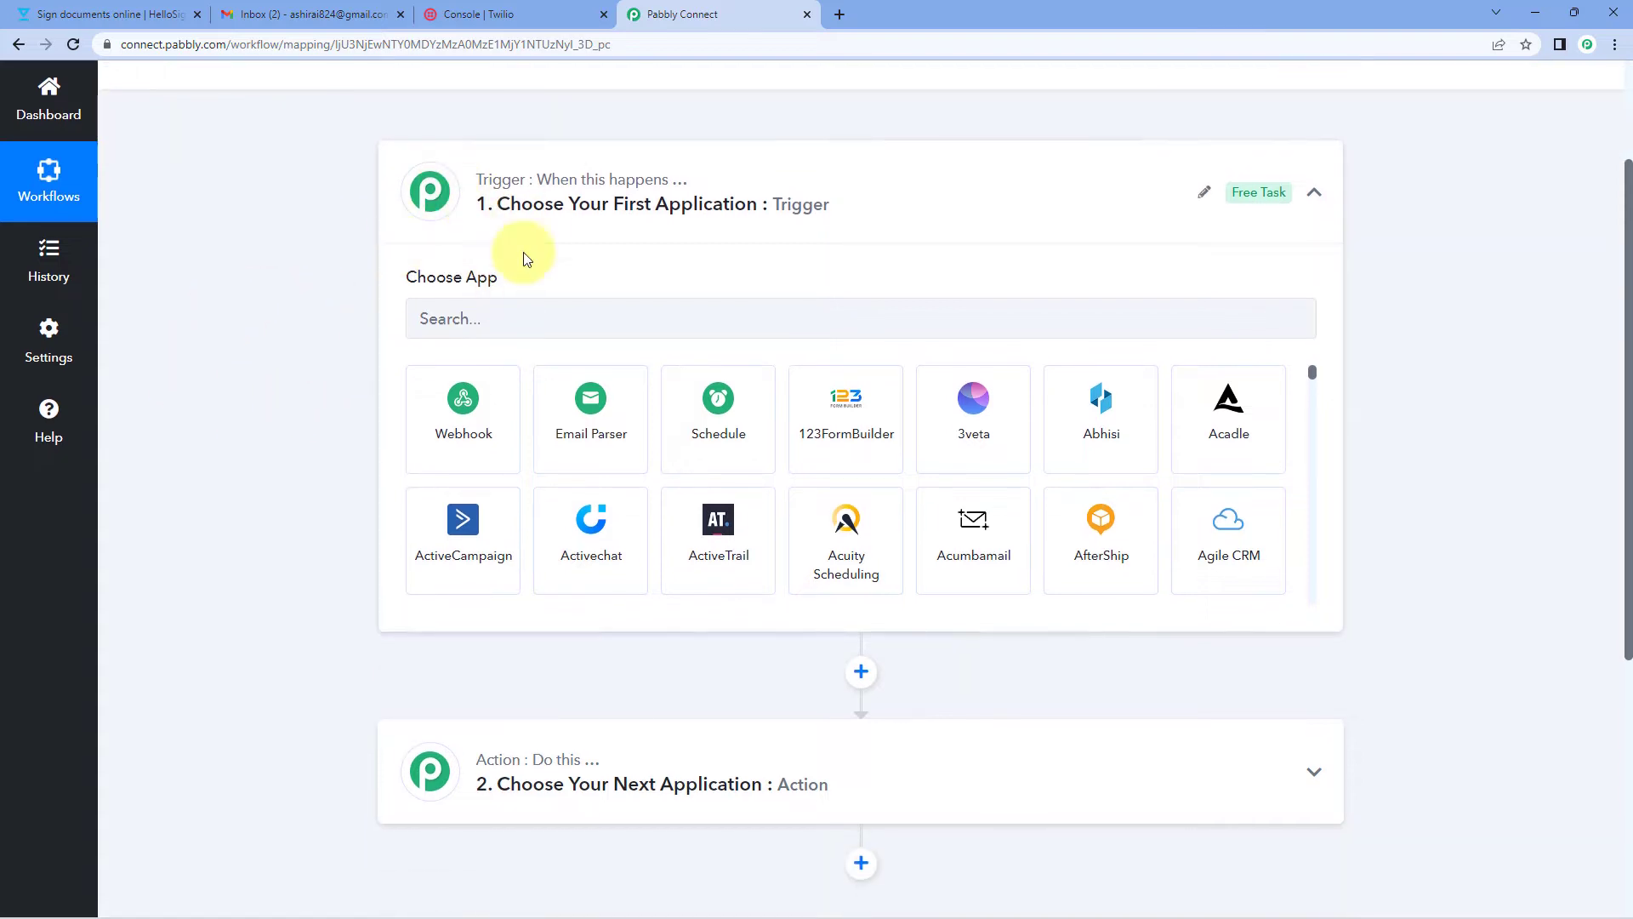
{"action": "left_click", "coordinate": [510, 318]}
{"action": "type", "text": "He"}
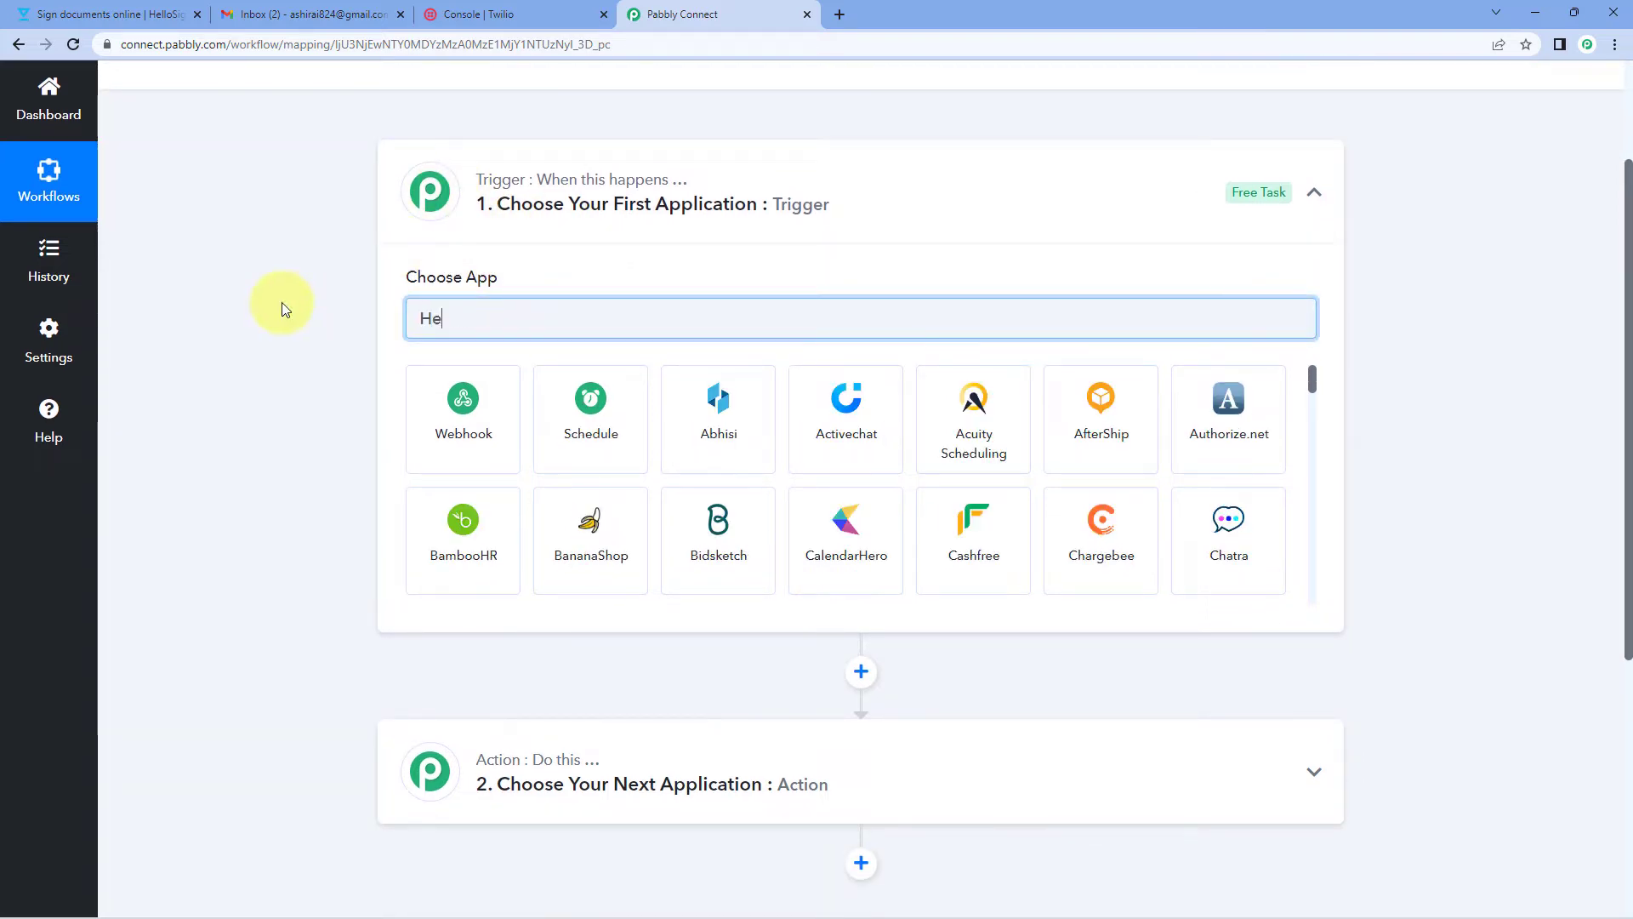
{"action": "type", "text": "lloSign"}
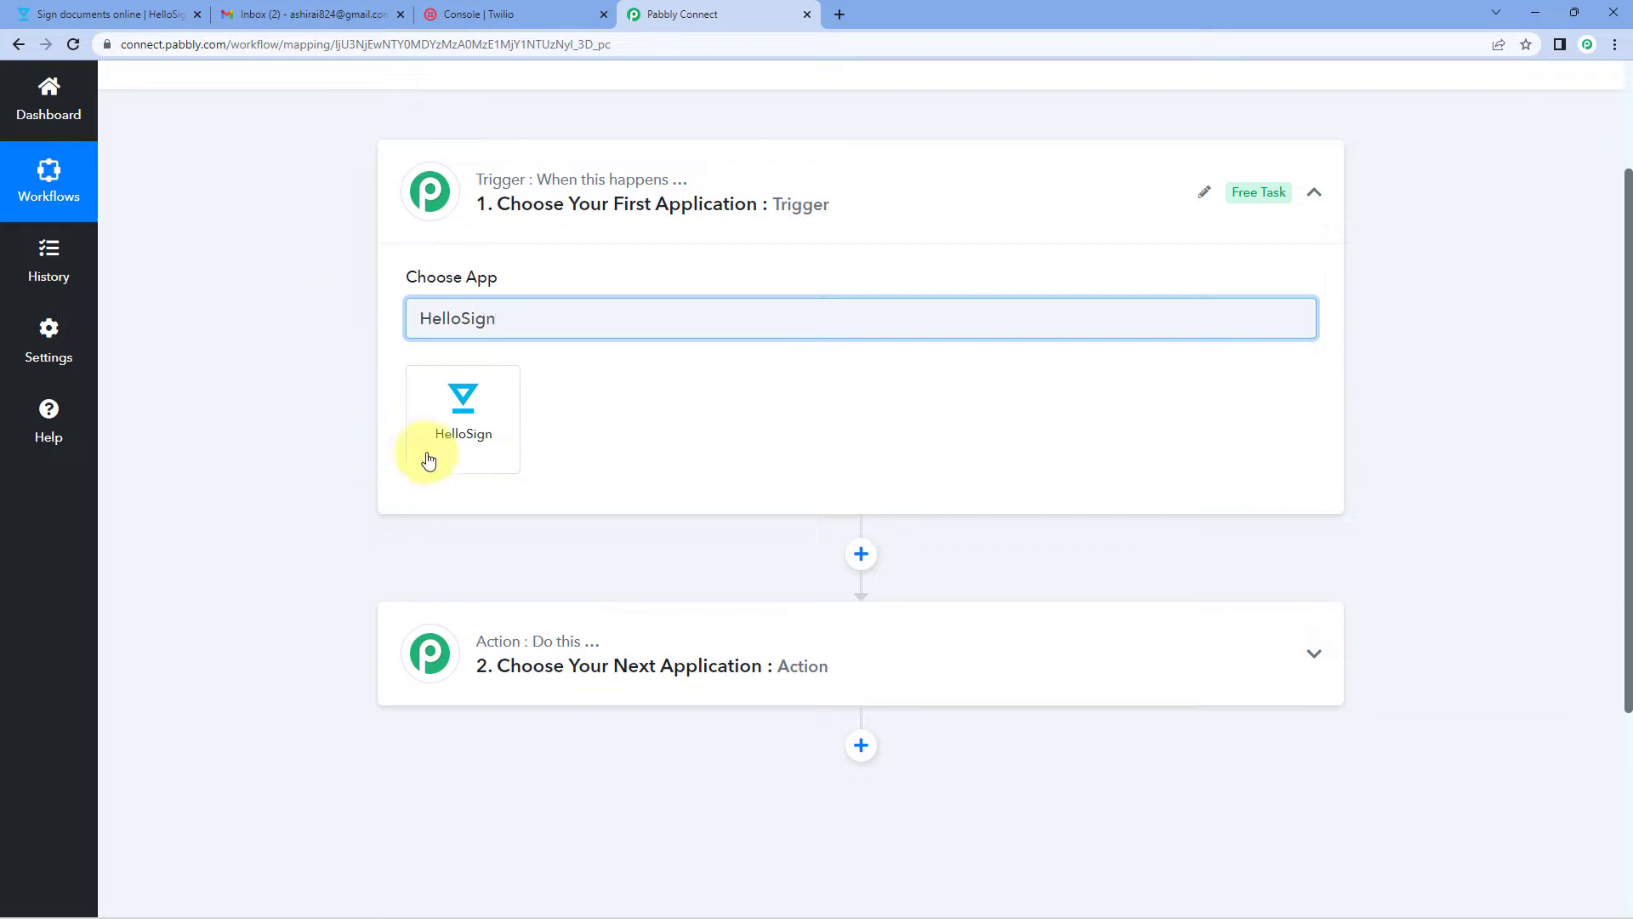
{"action": "left_click", "coordinate": [428, 460]}
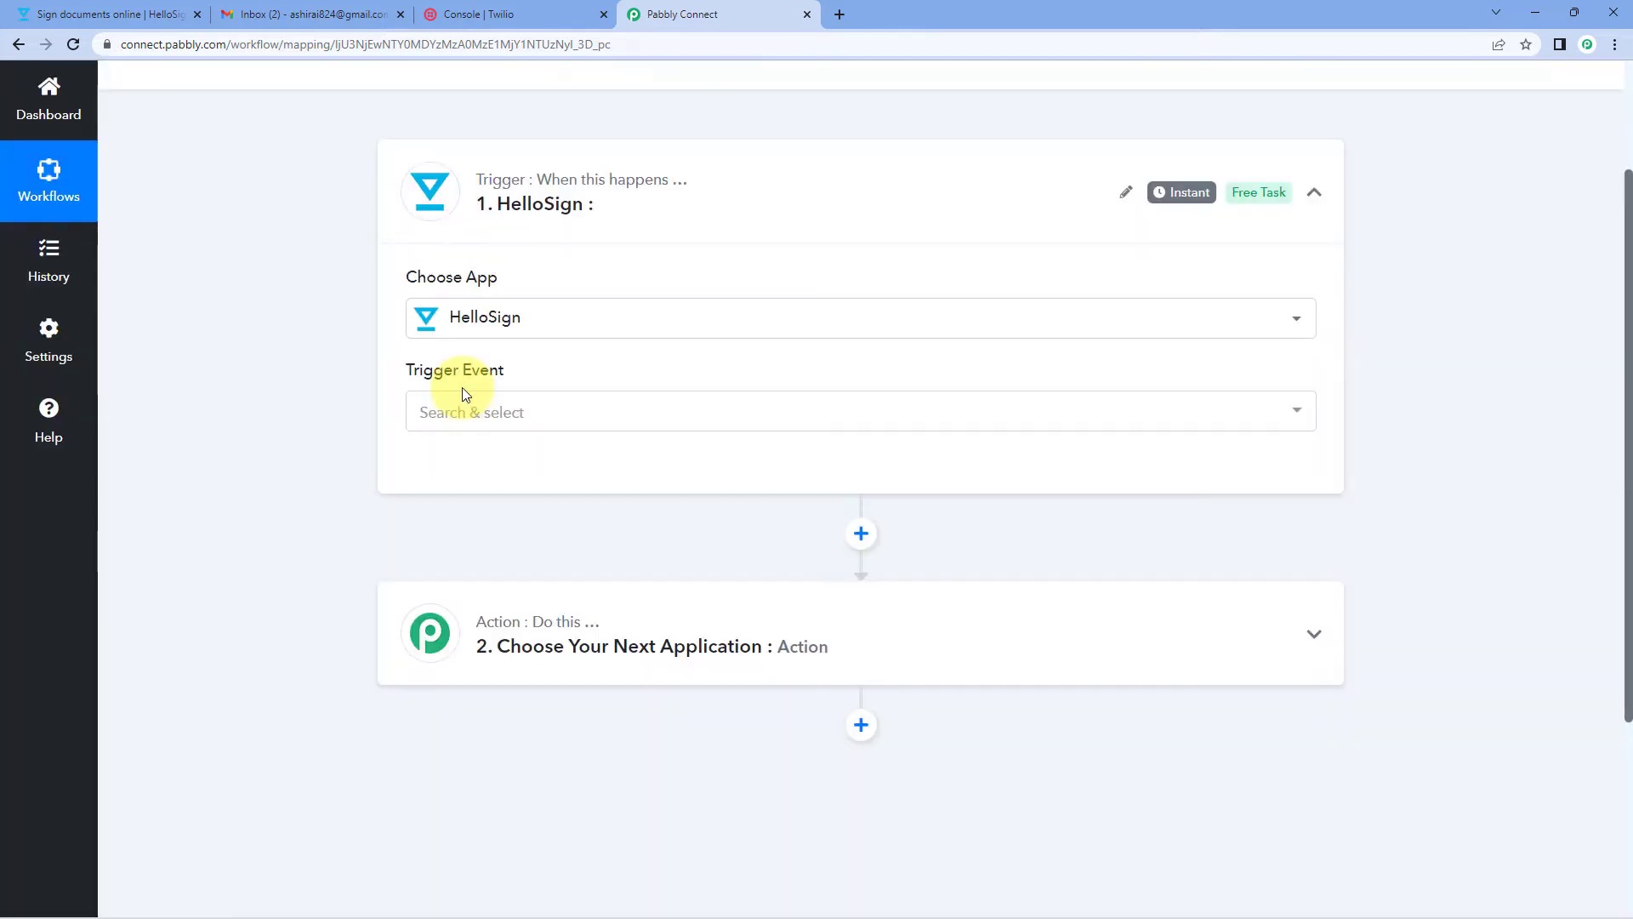
{"action": "left_click", "coordinate": [582, 425]}
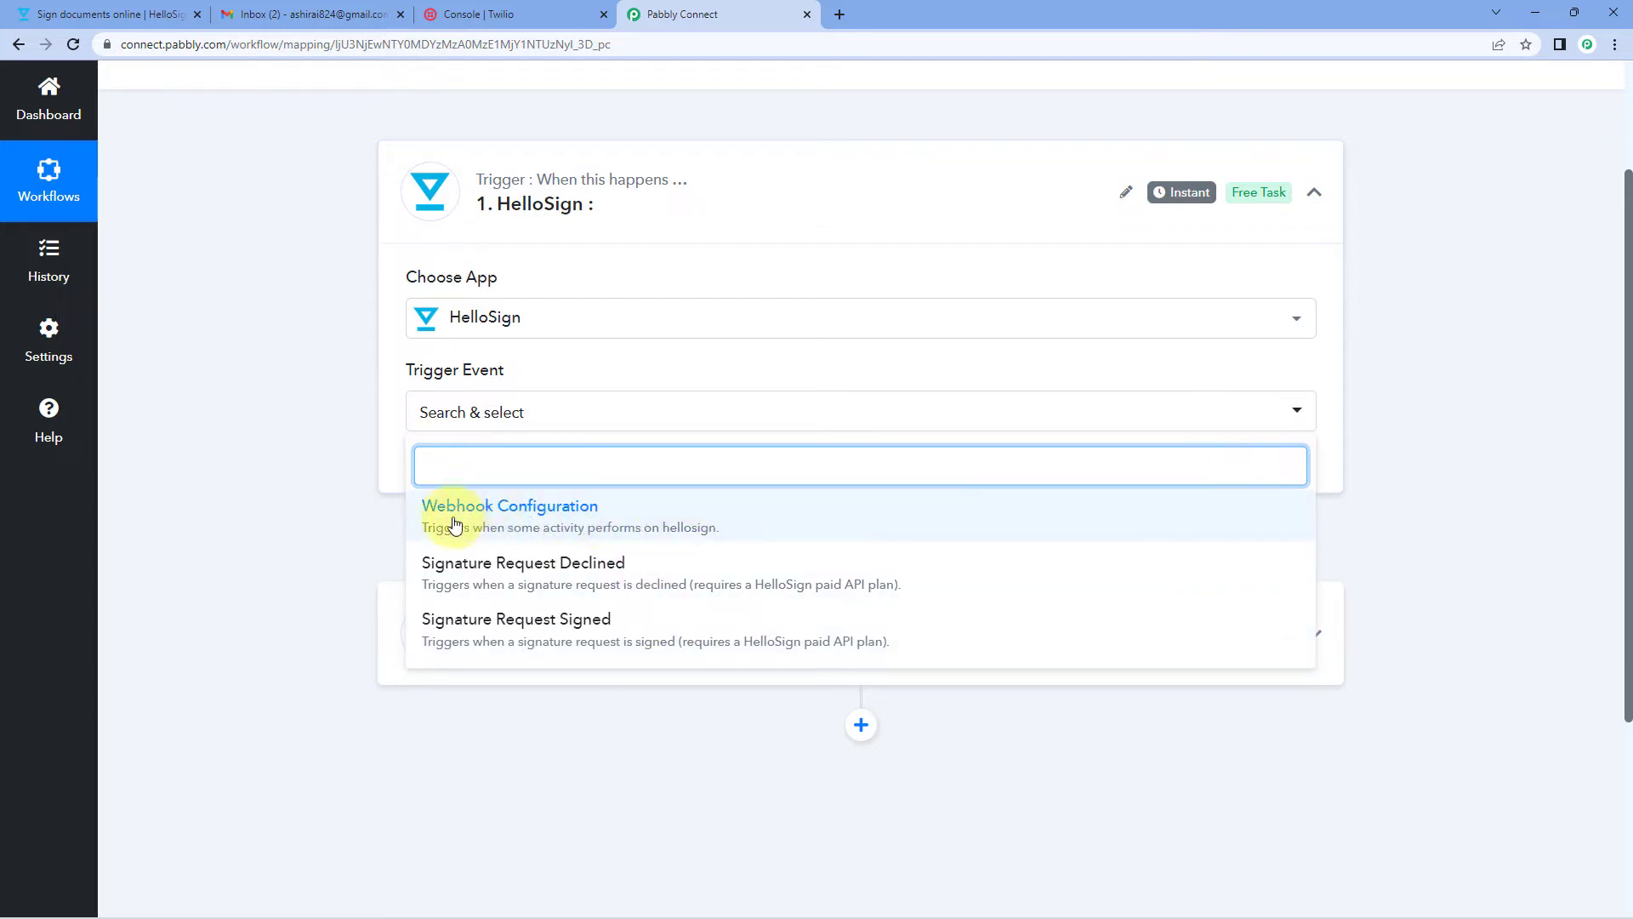
{"action": "left_click", "coordinate": [614, 518]}
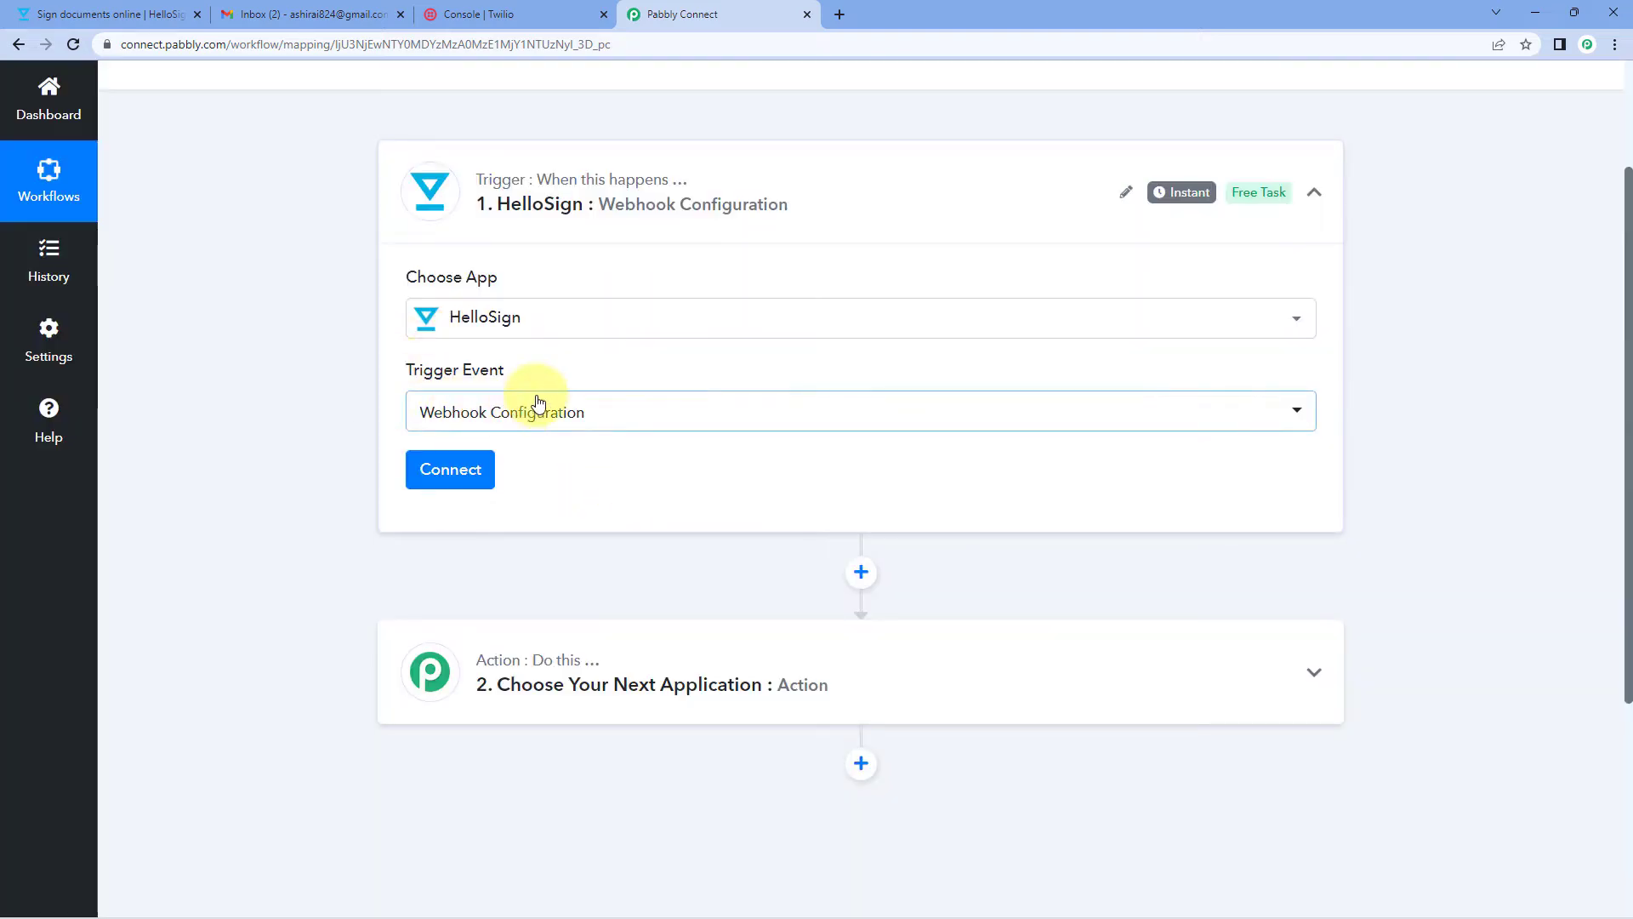
Step: Start adding a new HelloSign connection for the trigger, and open the API settings in the HelloSign account
{"action": "left_click", "coordinate": [481, 469]}
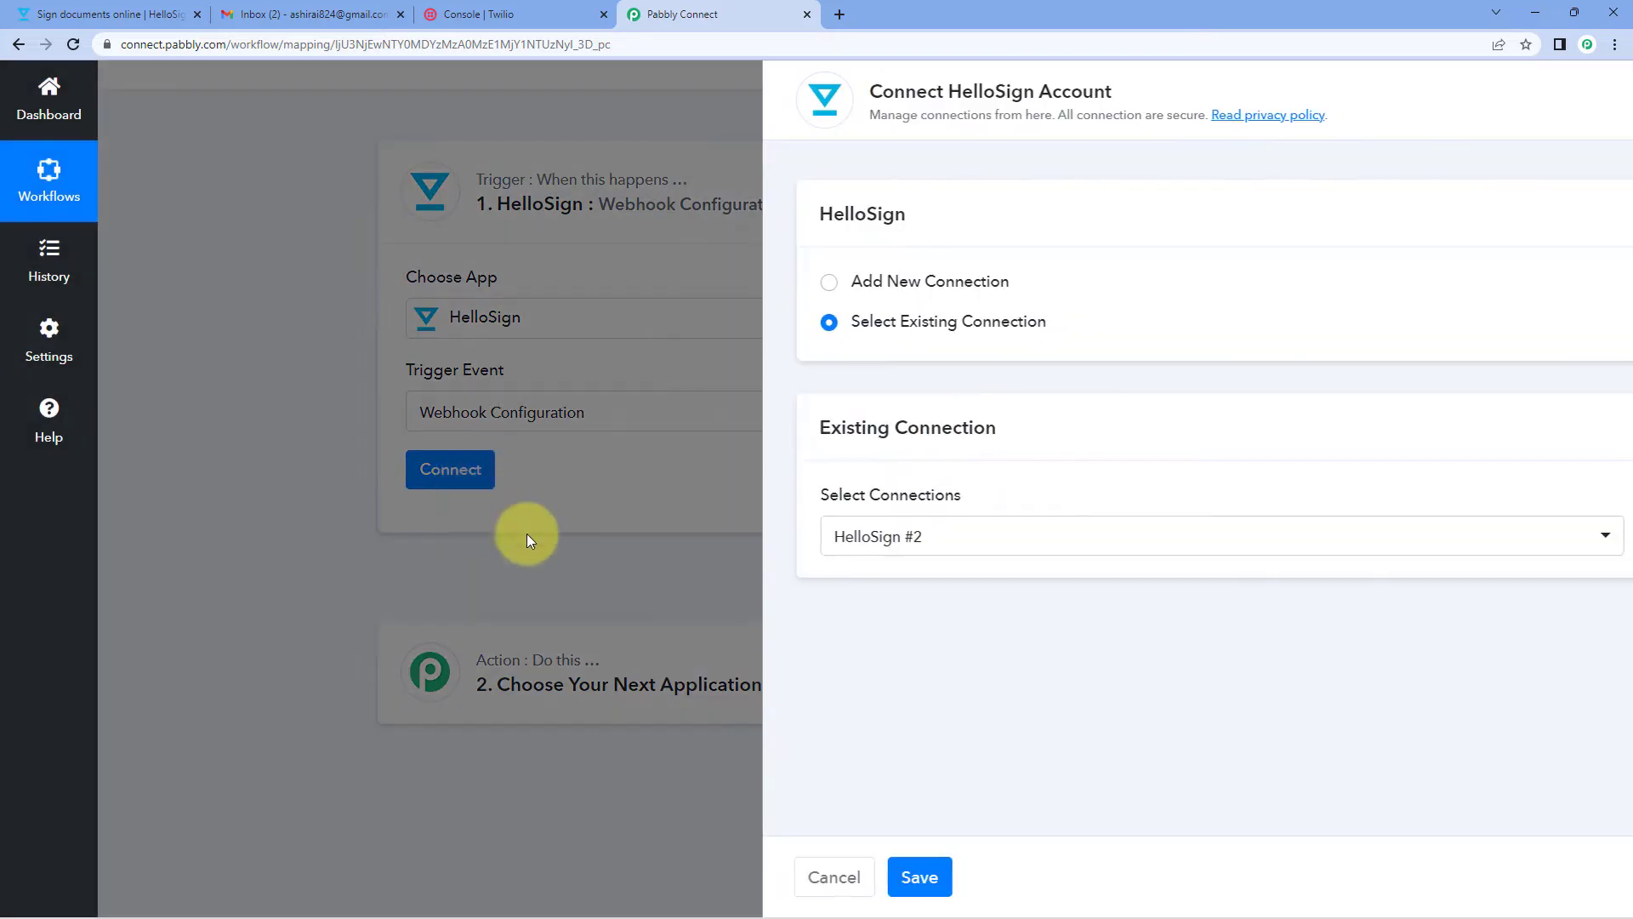
{"action": "left_click", "coordinate": [764, 283]}
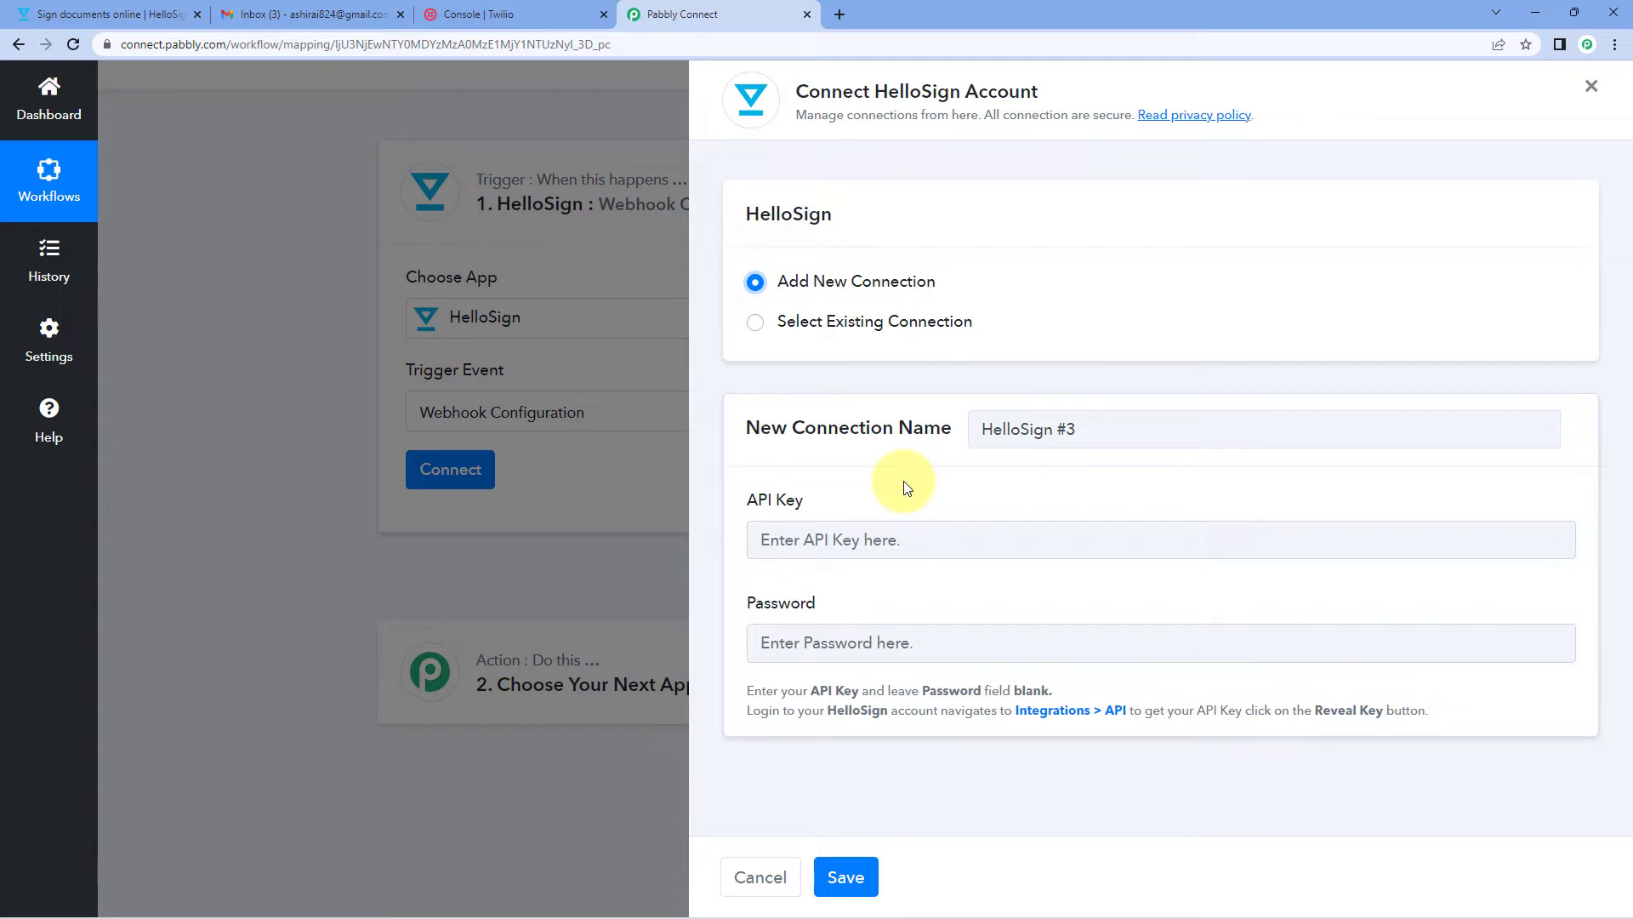
{"action": "left_click", "coordinate": [127, 15]}
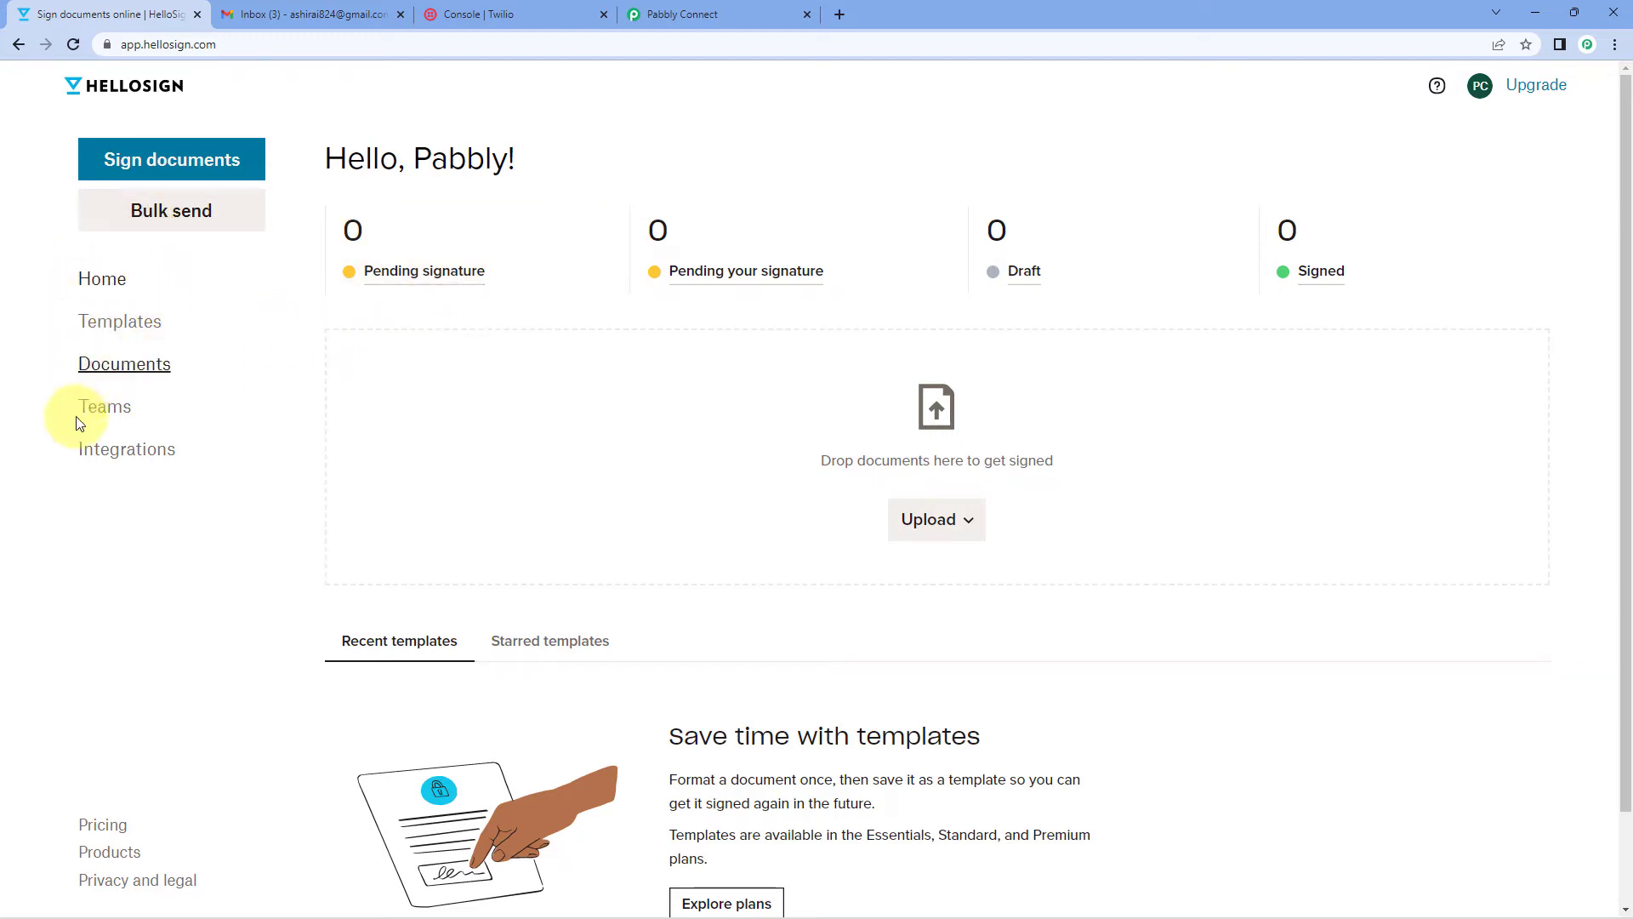
{"action": "left_click", "coordinate": [124, 450]}
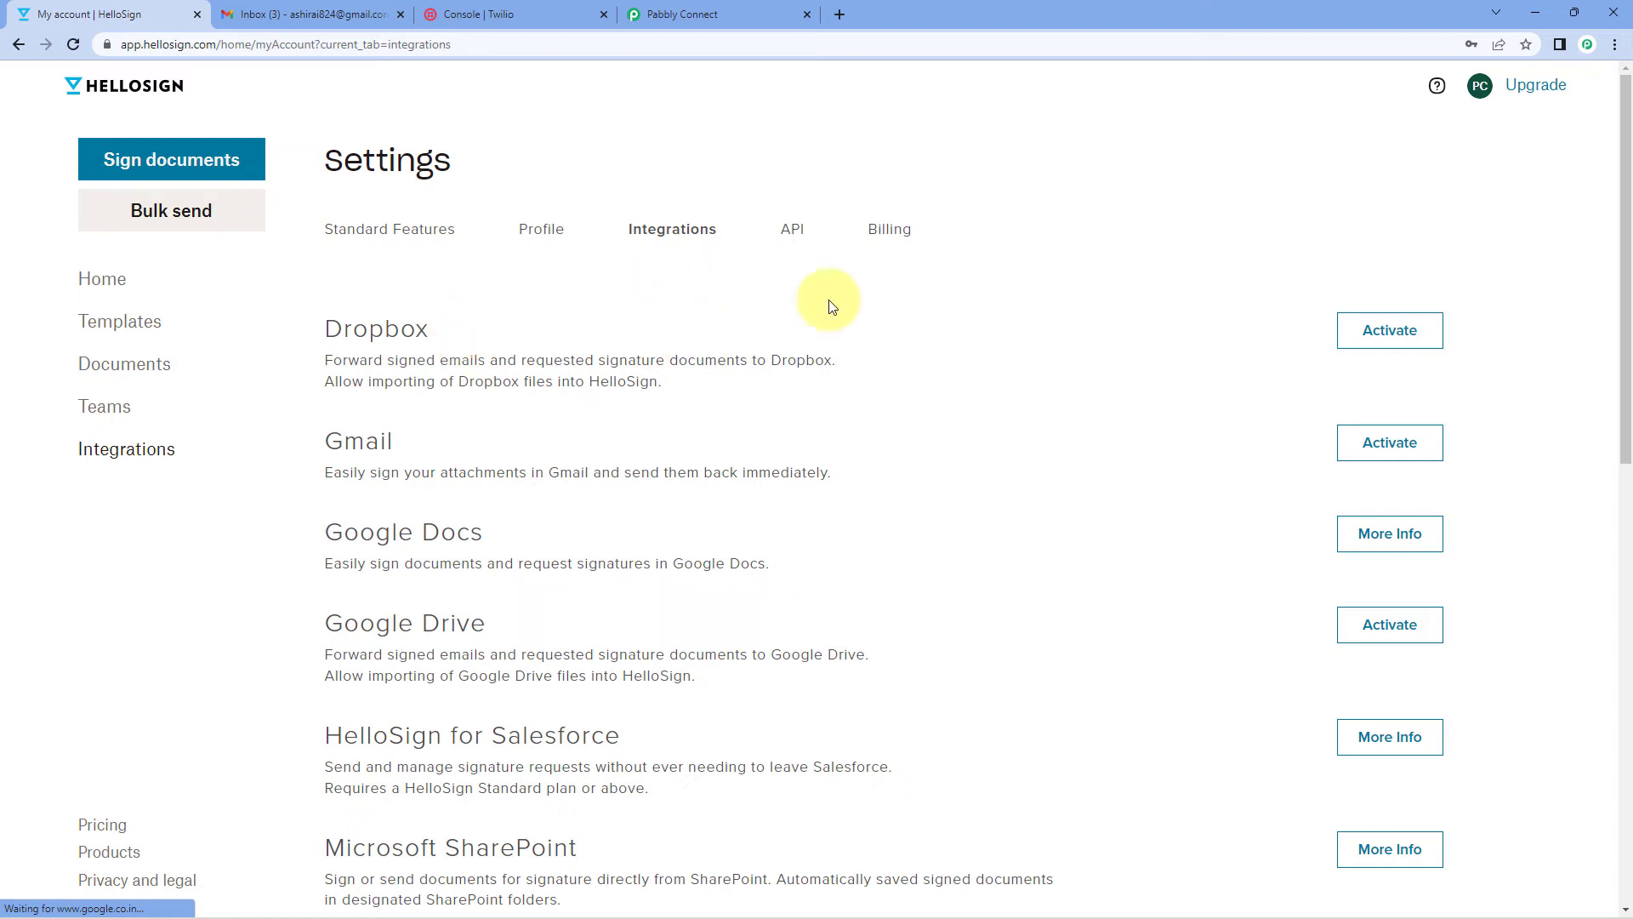
{"action": "left_click", "coordinate": [794, 235]}
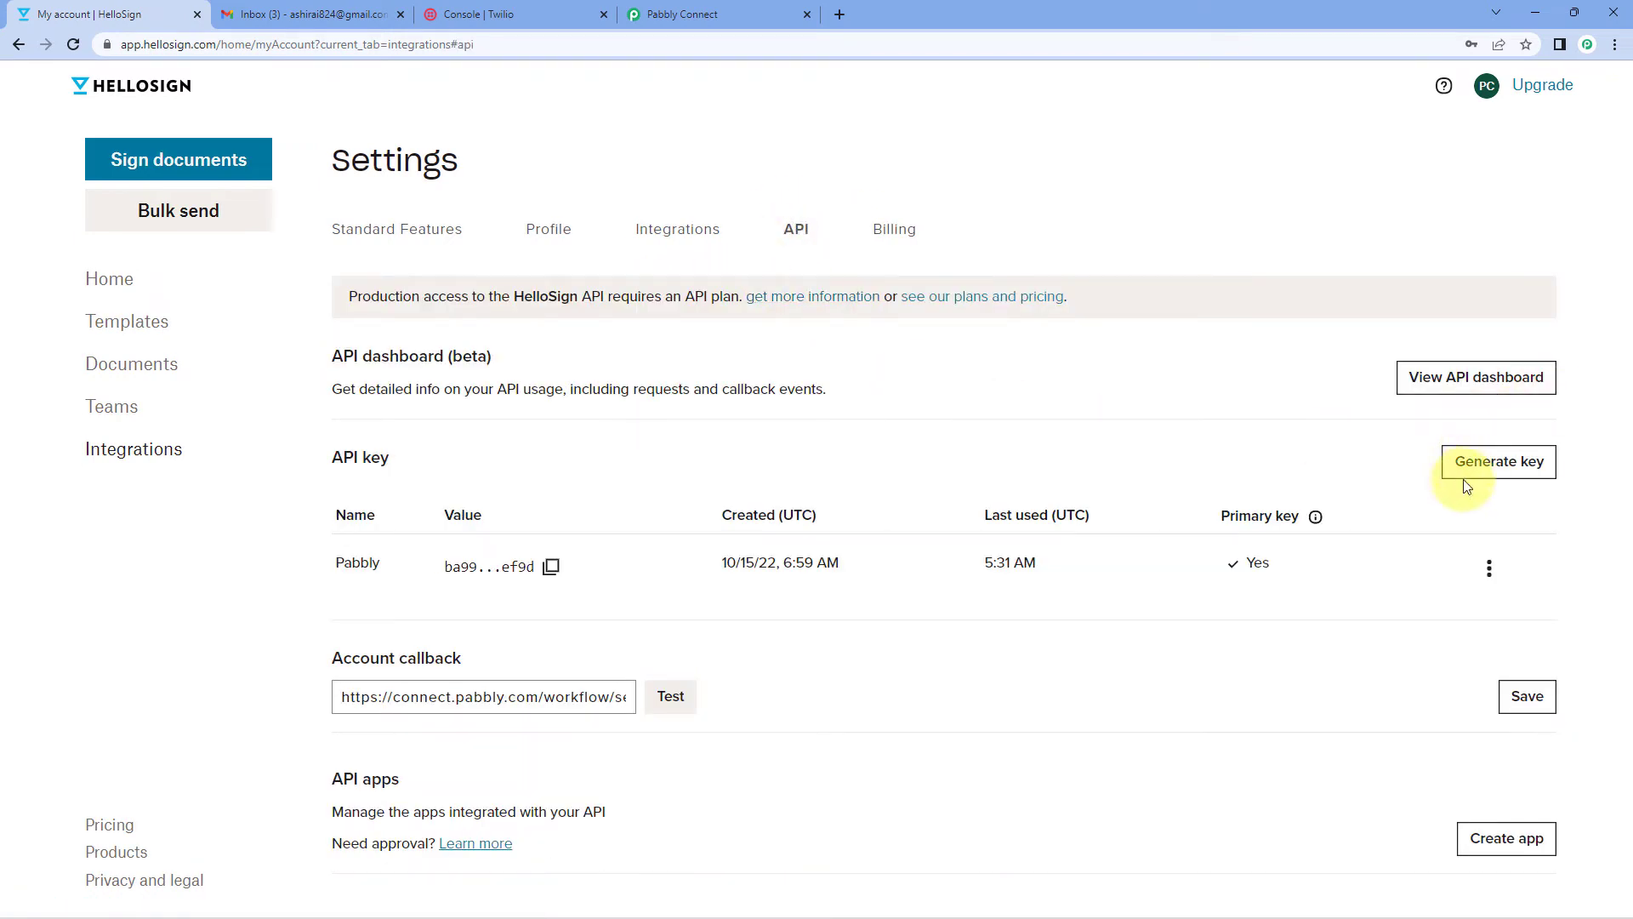
Step: Generate a new HelloSign API key named Pabbly Connect
{"action": "left_click", "coordinate": [1489, 463]}
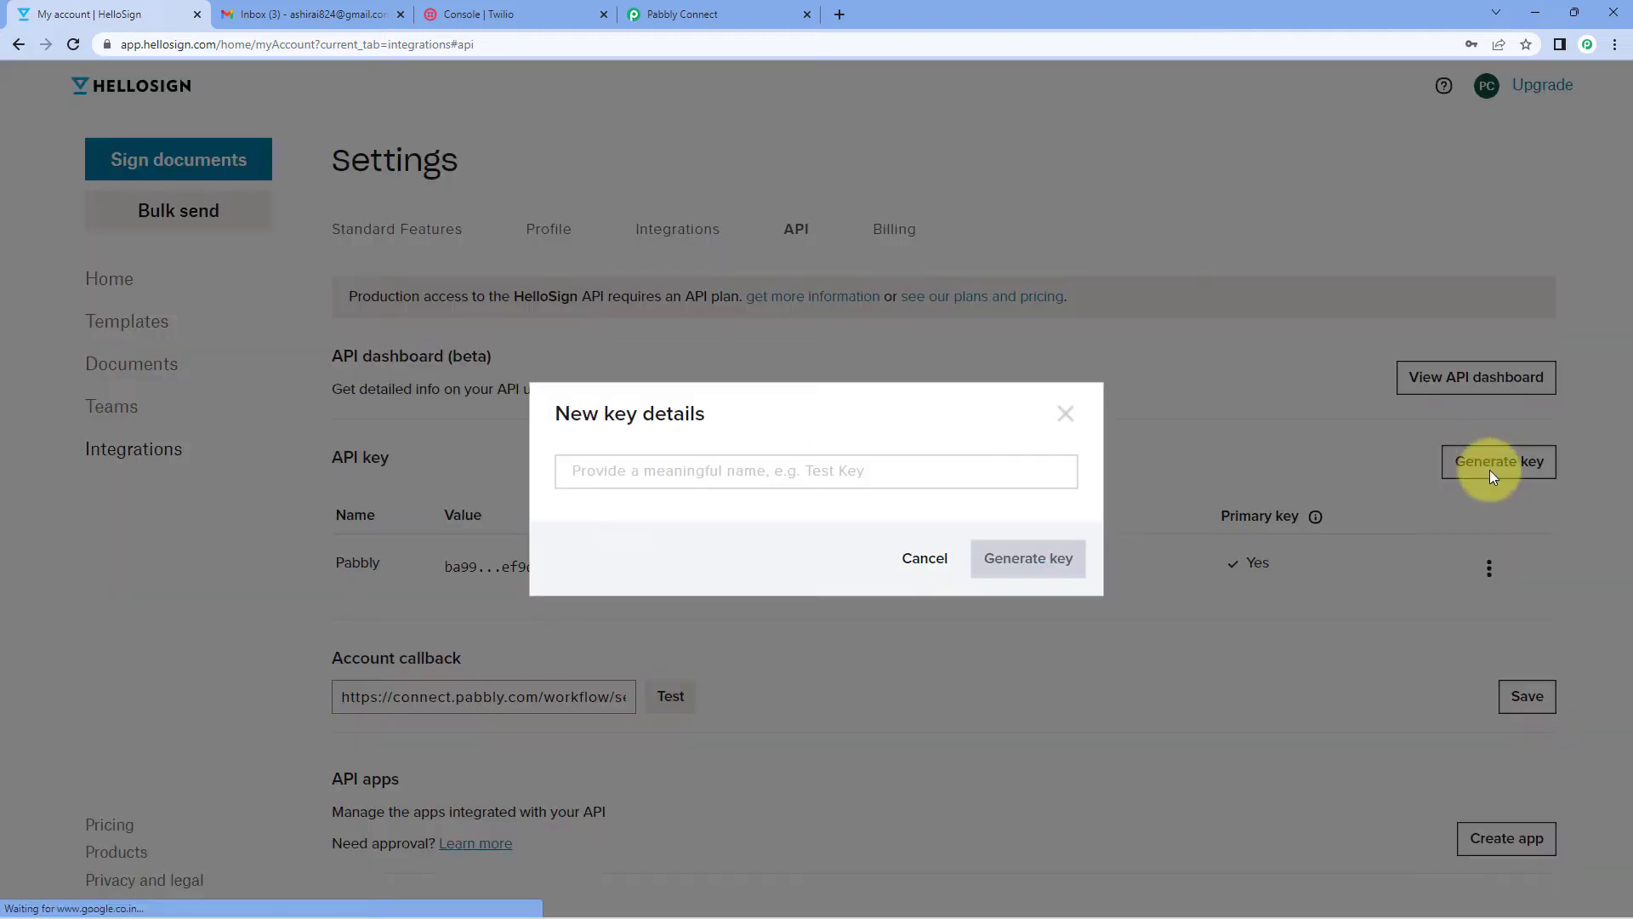
{"action": "left_click", "coordinate": [744, 471]}
{"action": "type", "text": "Pab"}
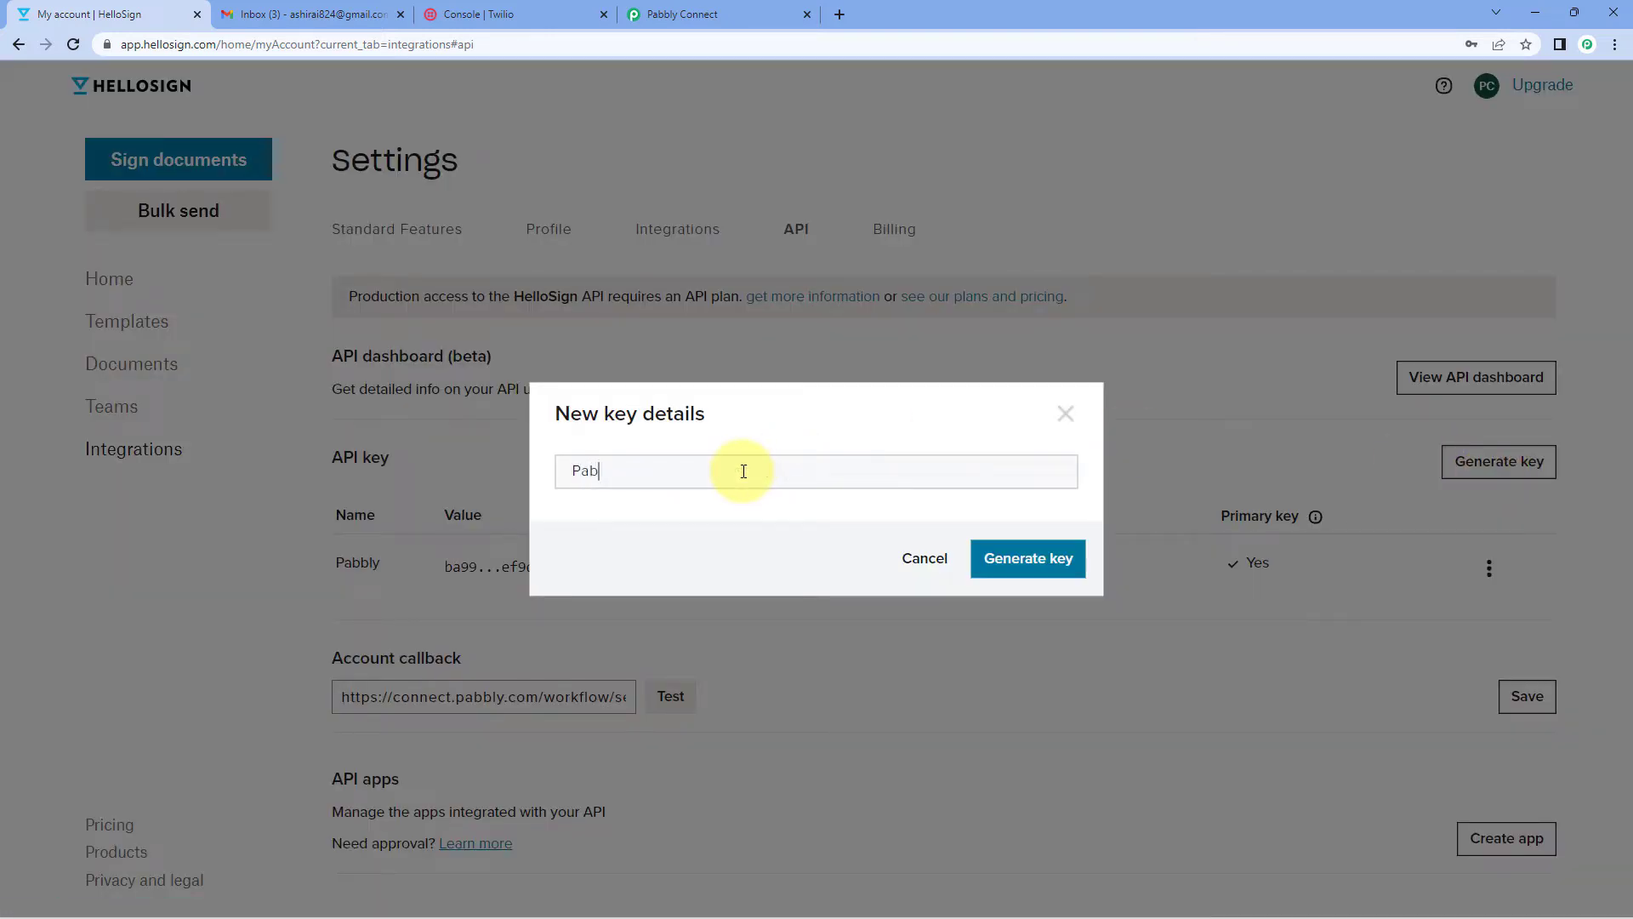
{"action": "type", "text": "bly Connect"}
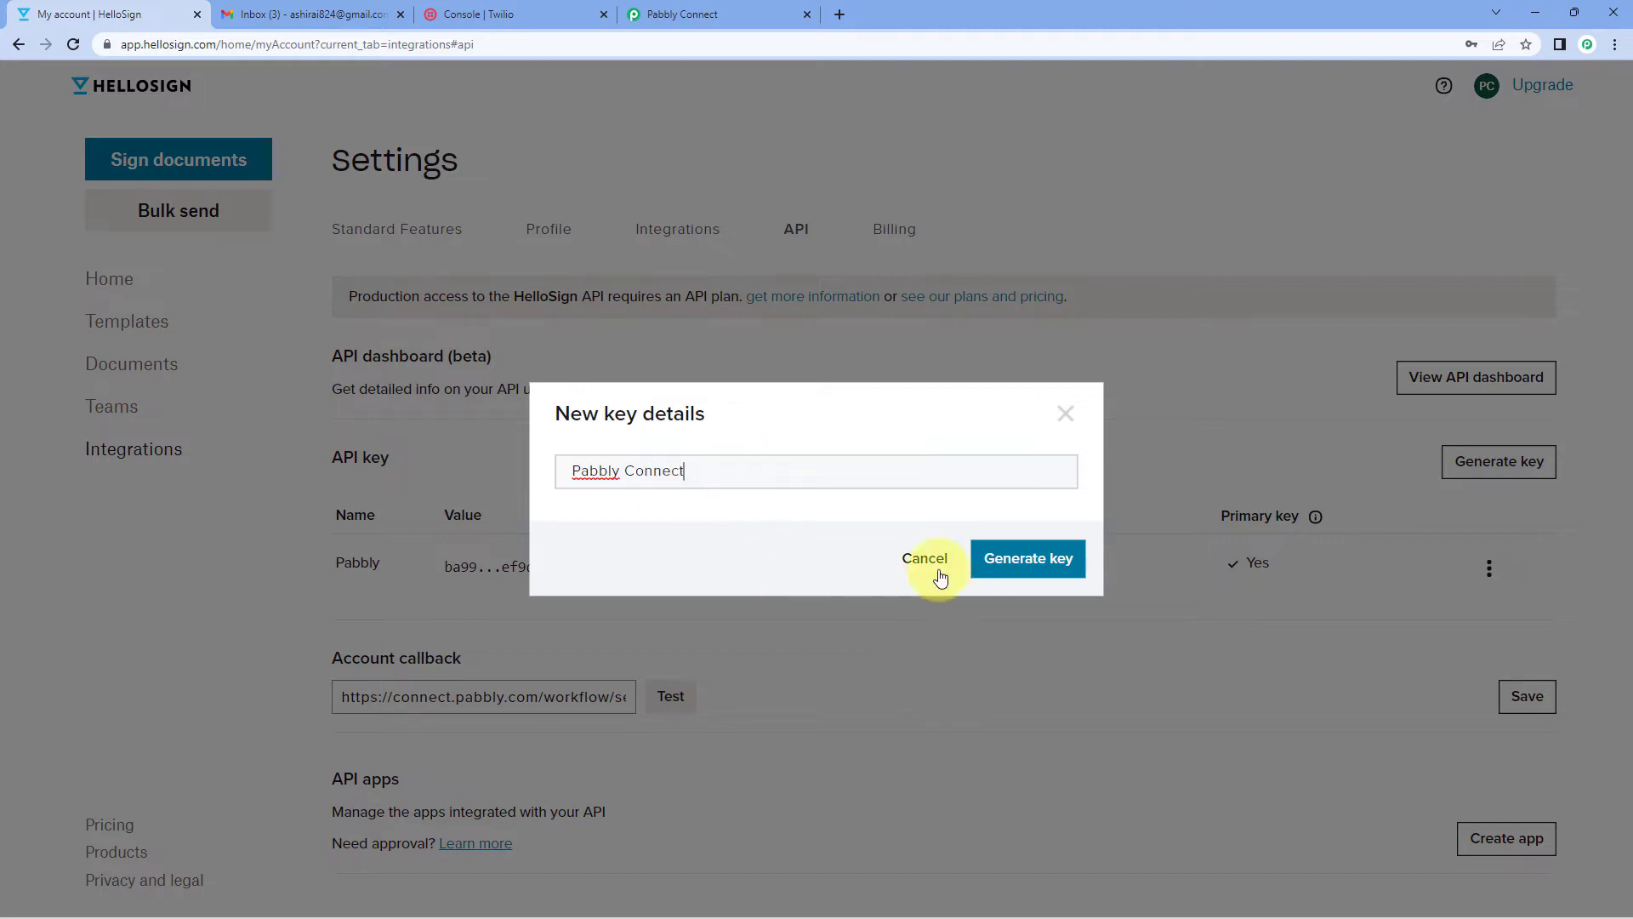
{"action": "left_click", "coordinate": [1042, 563]}
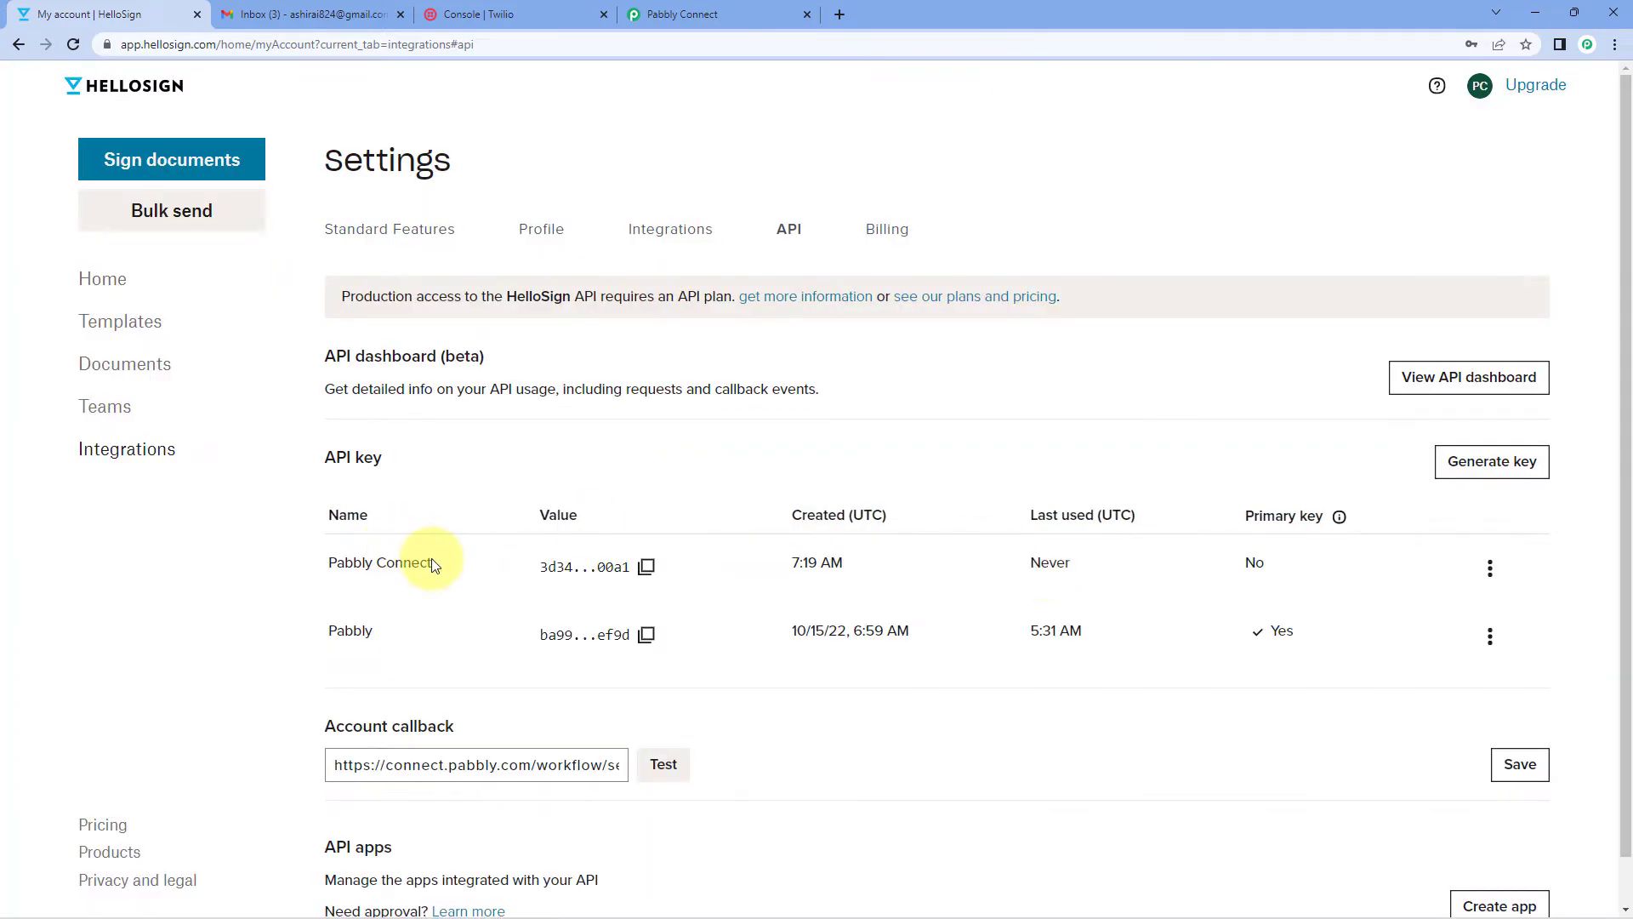
Step: Copy the Pabbly Connect API key into the new connection's API Key field in Pabbly Connect and save the connection
{"action": "left_click", "coordinate": [645, 568]}
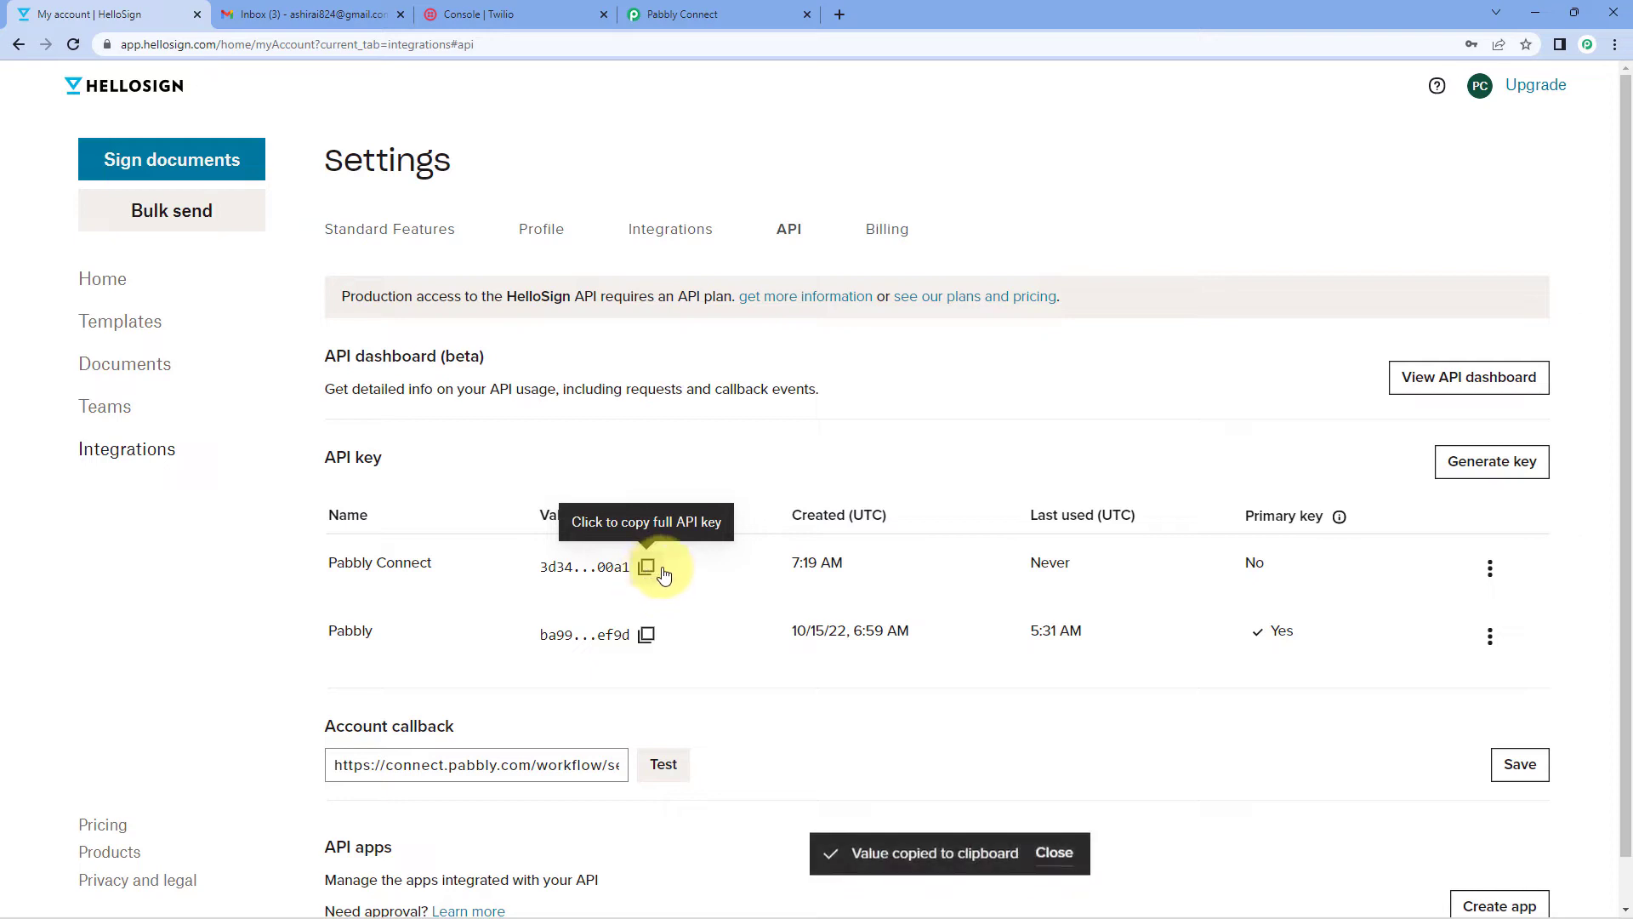
{"action": "left_click", "coordinate": [714, 14]}
{"action": "left_click", "coordinate": [809, 539]}
{"action": "right_click", "coordinate": [819, 537]}
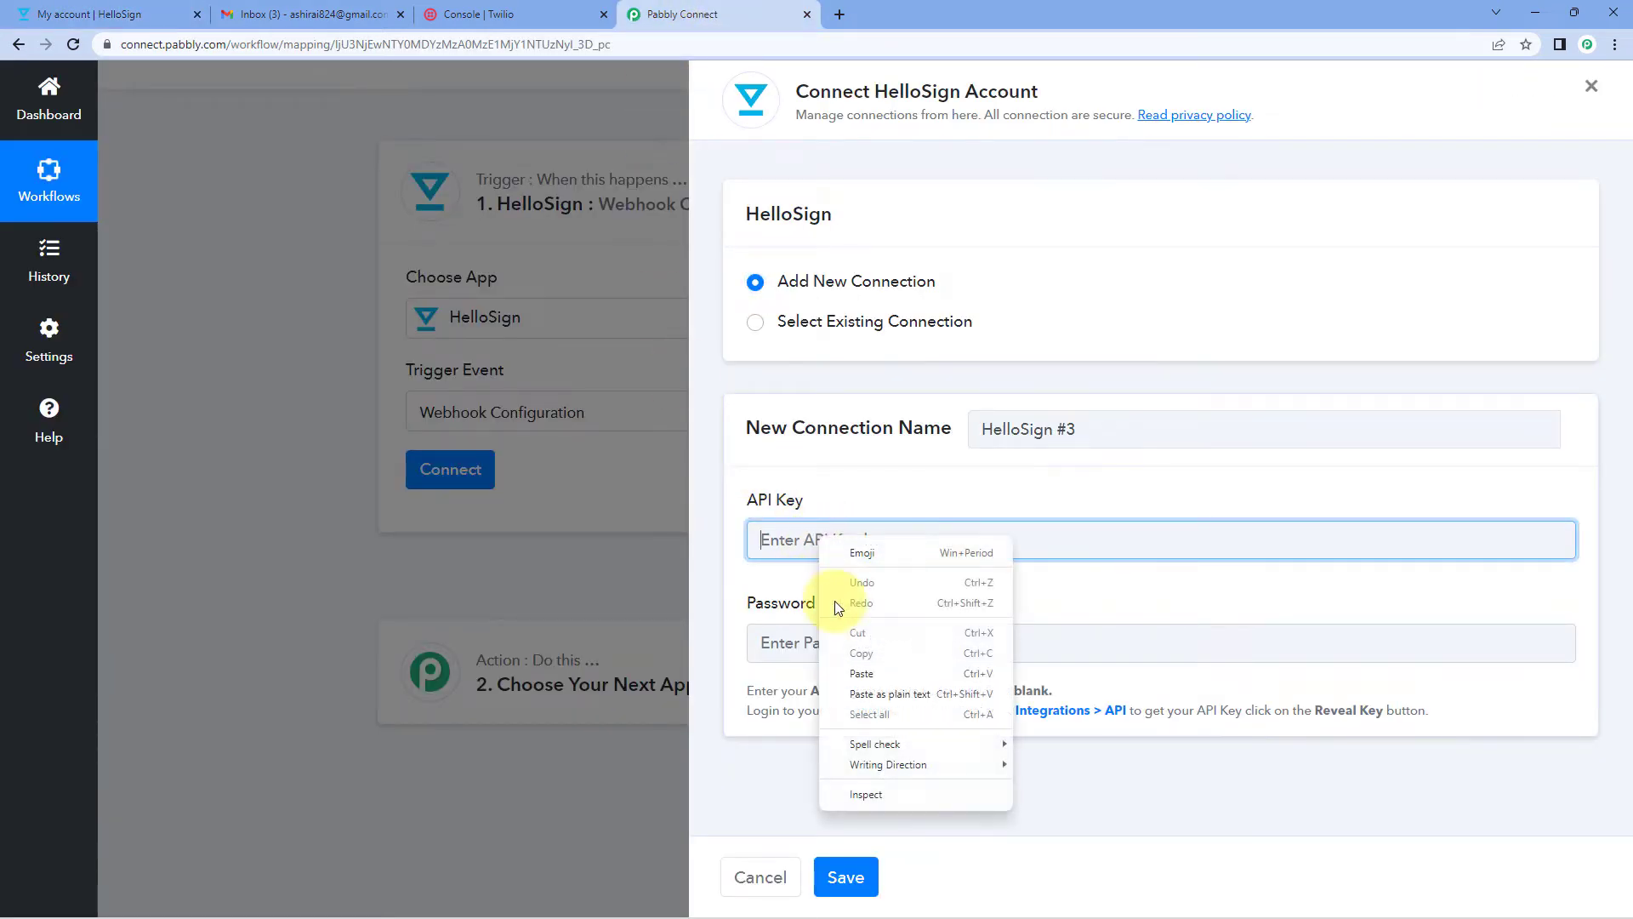
{"action": "left_click", "coordinate": [863, 672]}
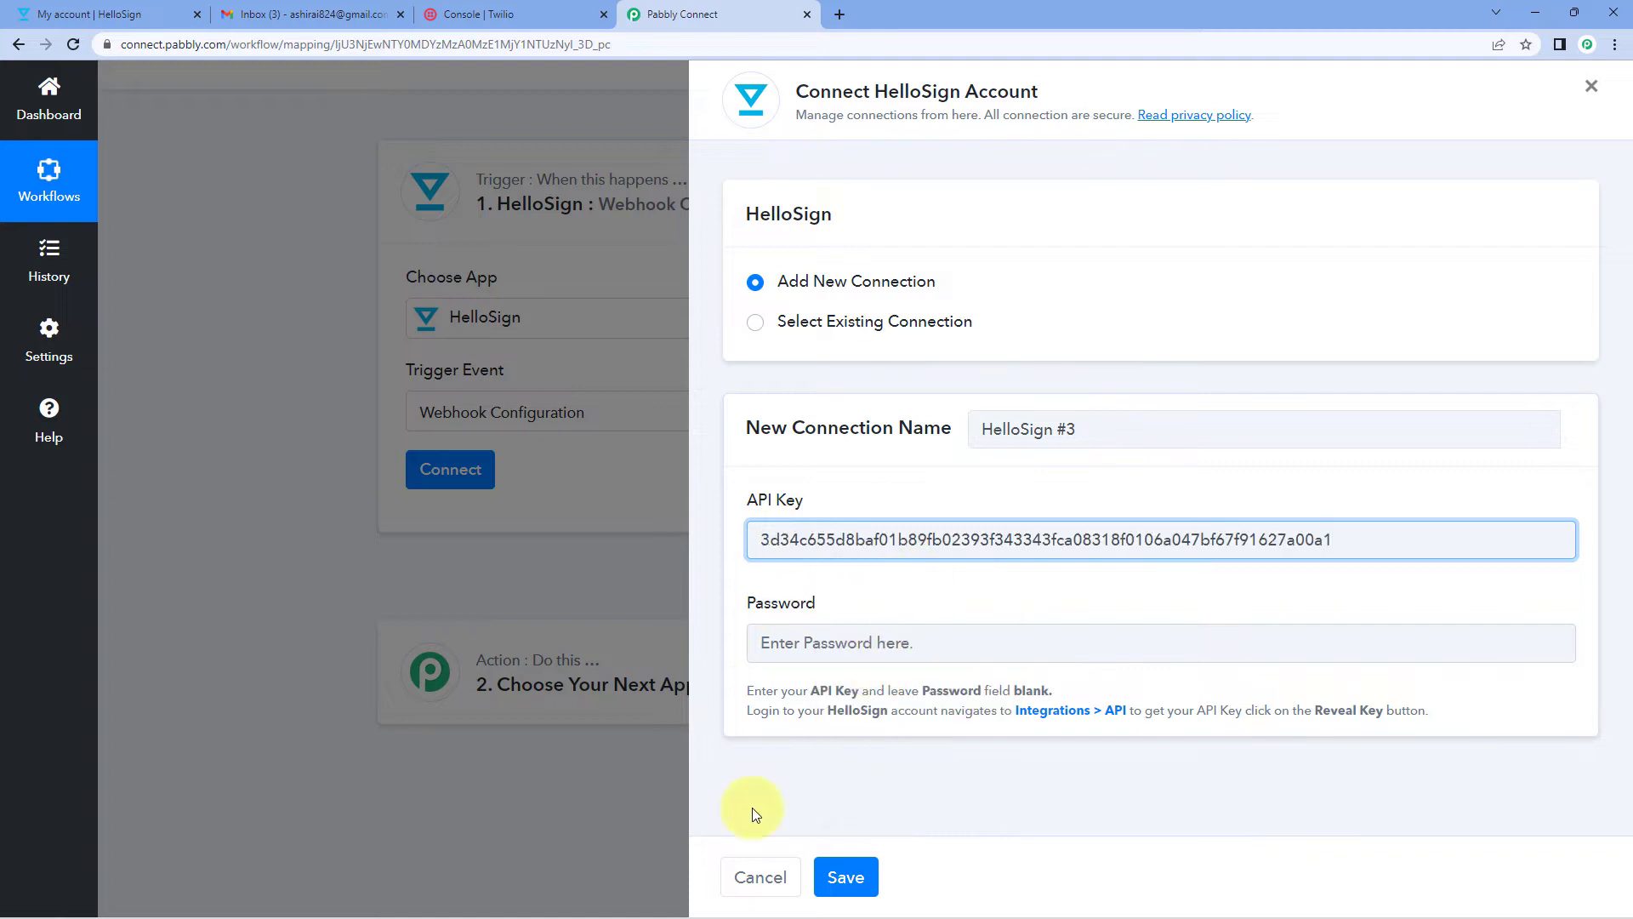
{"action": "left_click", "coordinate": [845, 877]}
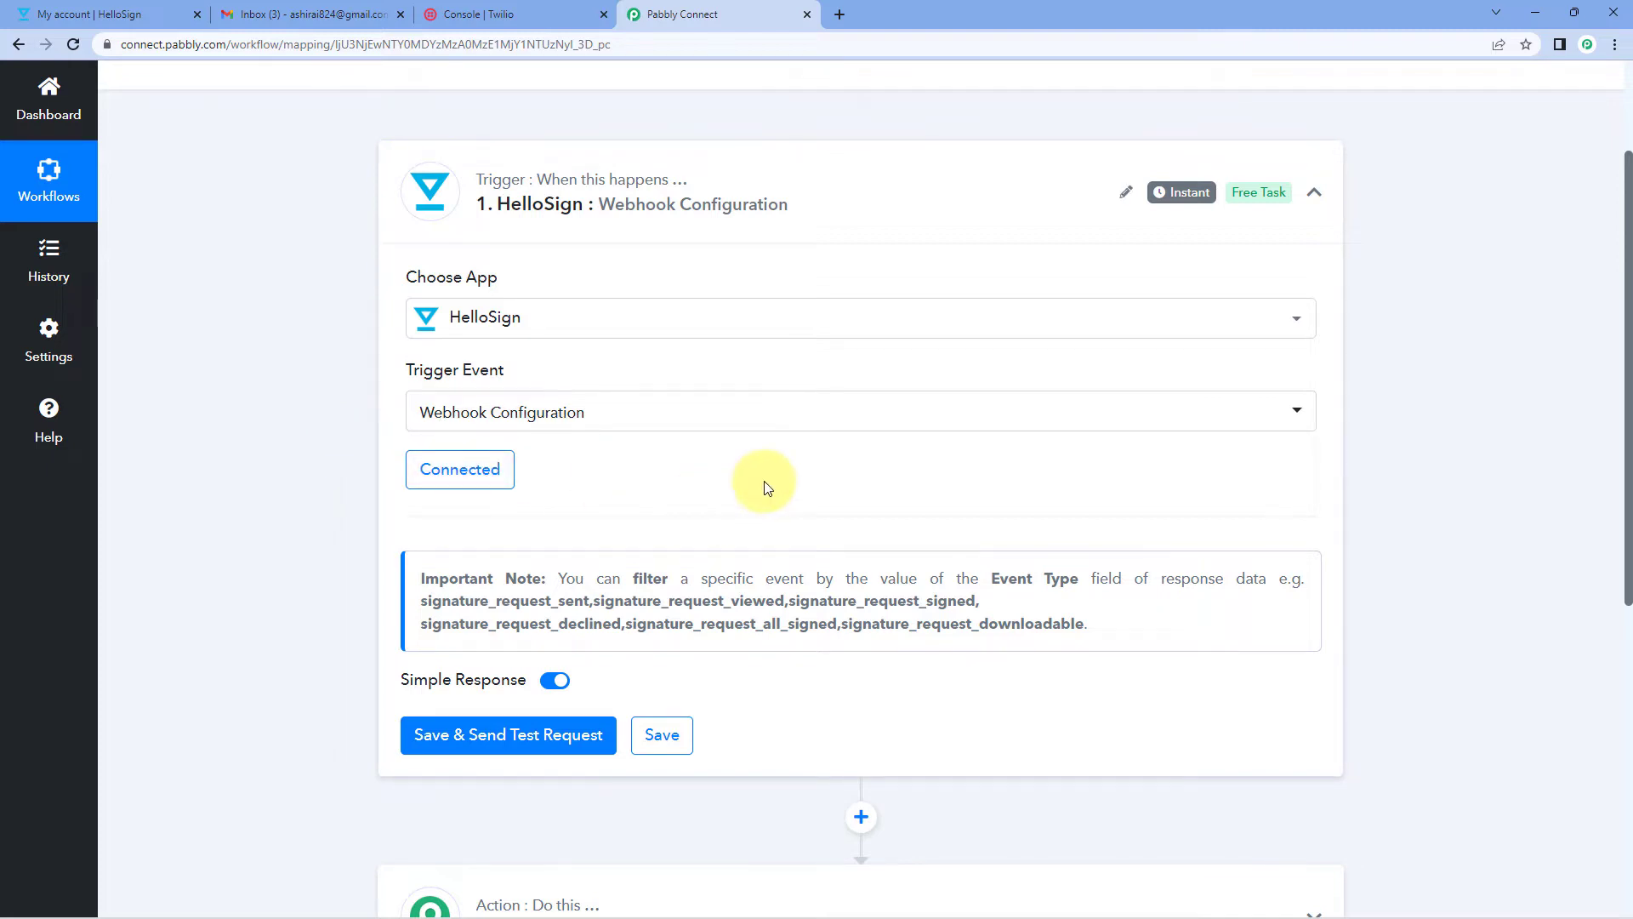
Step: Review the note on filtering by Event Type, then save the HelloSign trigger and send a test request
{"action": "scroll", "coordinate": [537, 412], "scroll_direction": "down", "scroll_amount": 1}
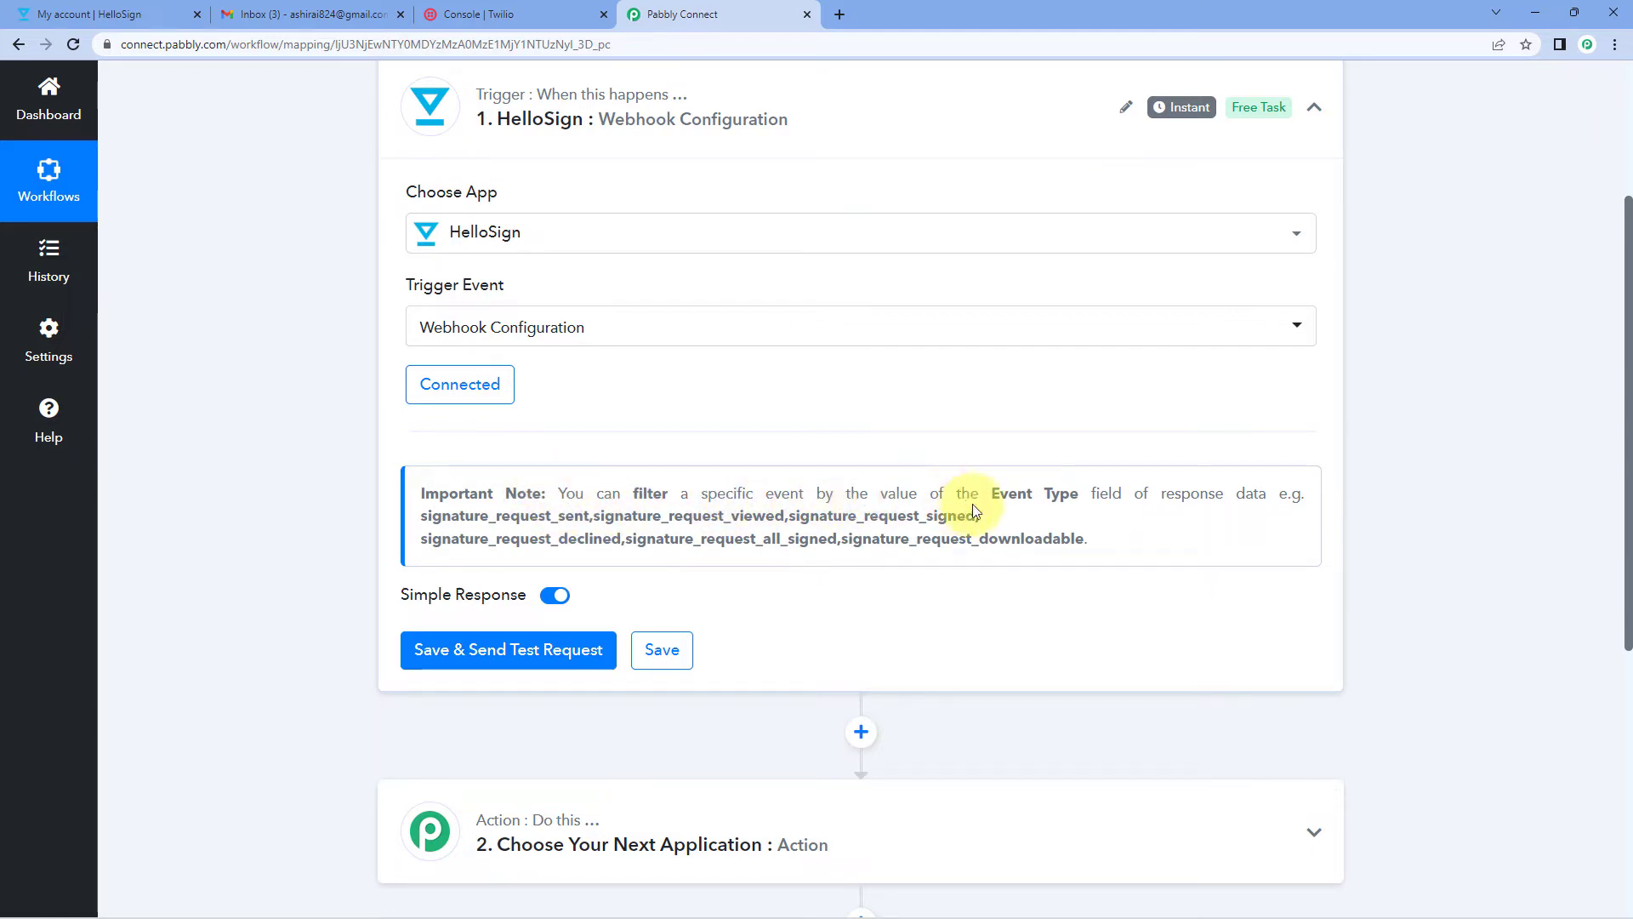
{"action": "left_click_drag", "start_coordinate": [1077, 496], "coordinate": [1000, 496]}
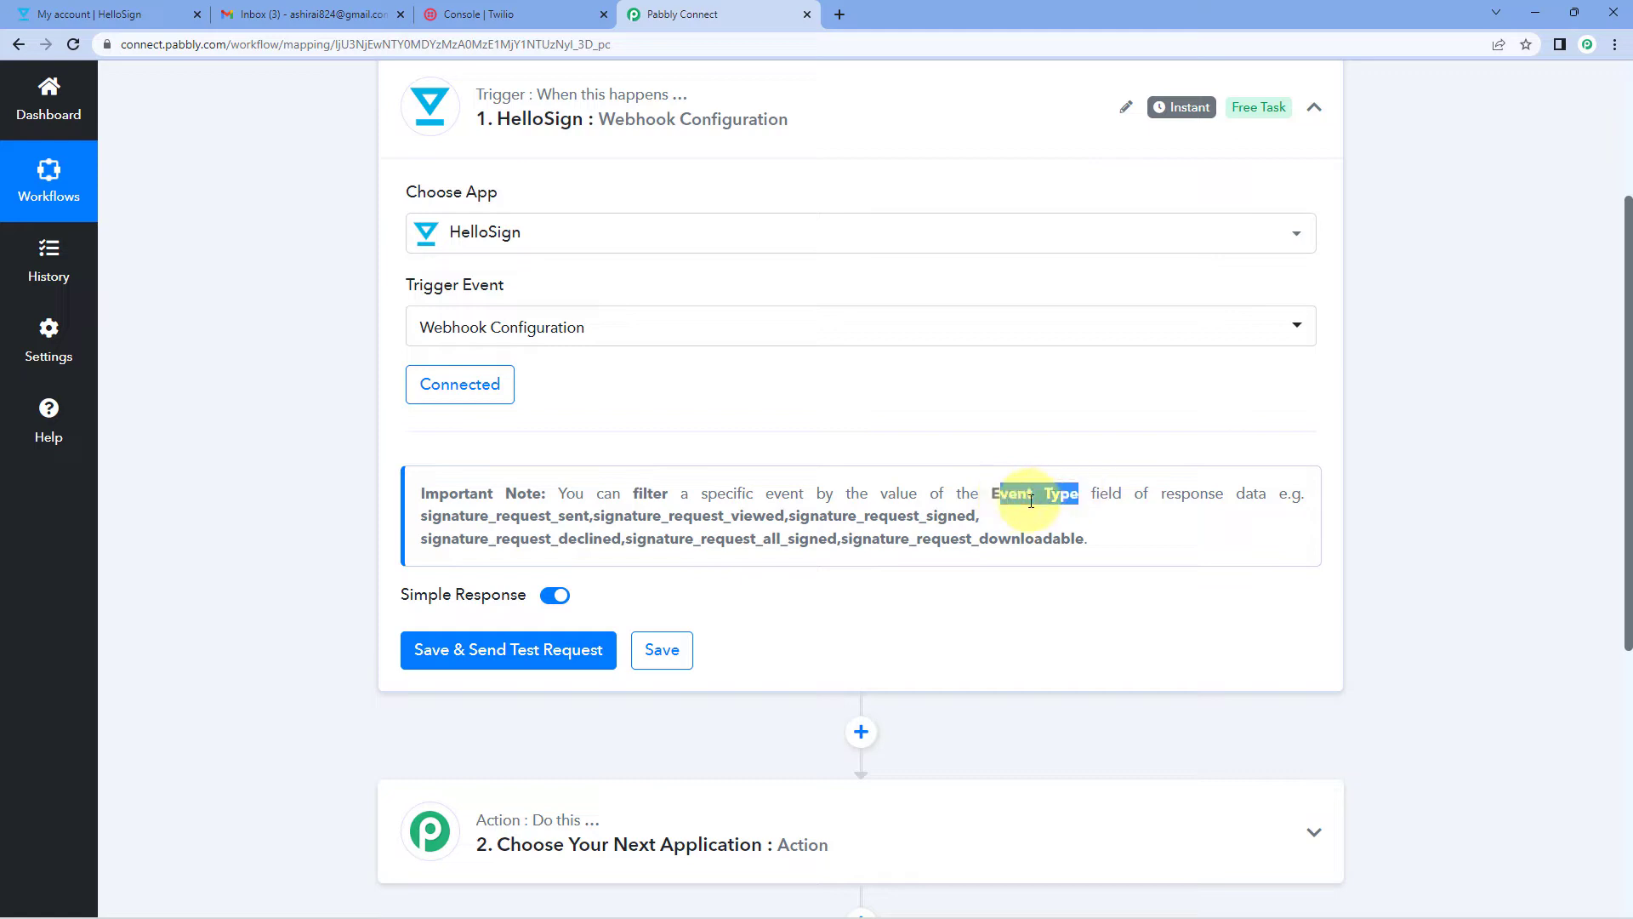
{"action": "left_click", "coordinate": [1286, 500]}
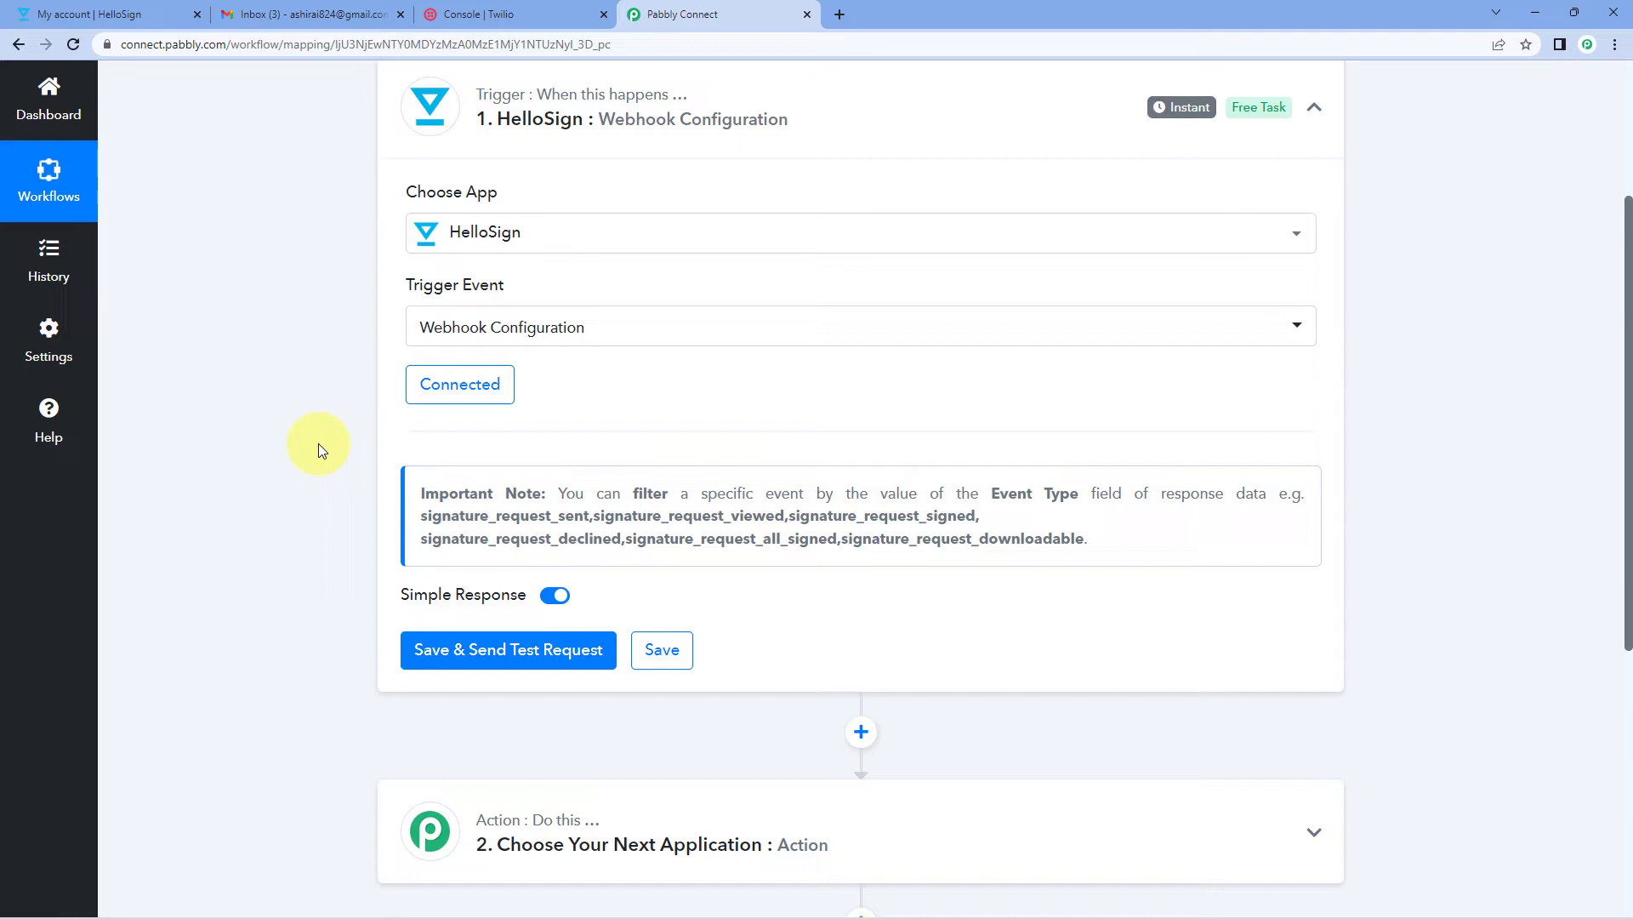
{"action": "left_click", "coordinate": [464, 661]}
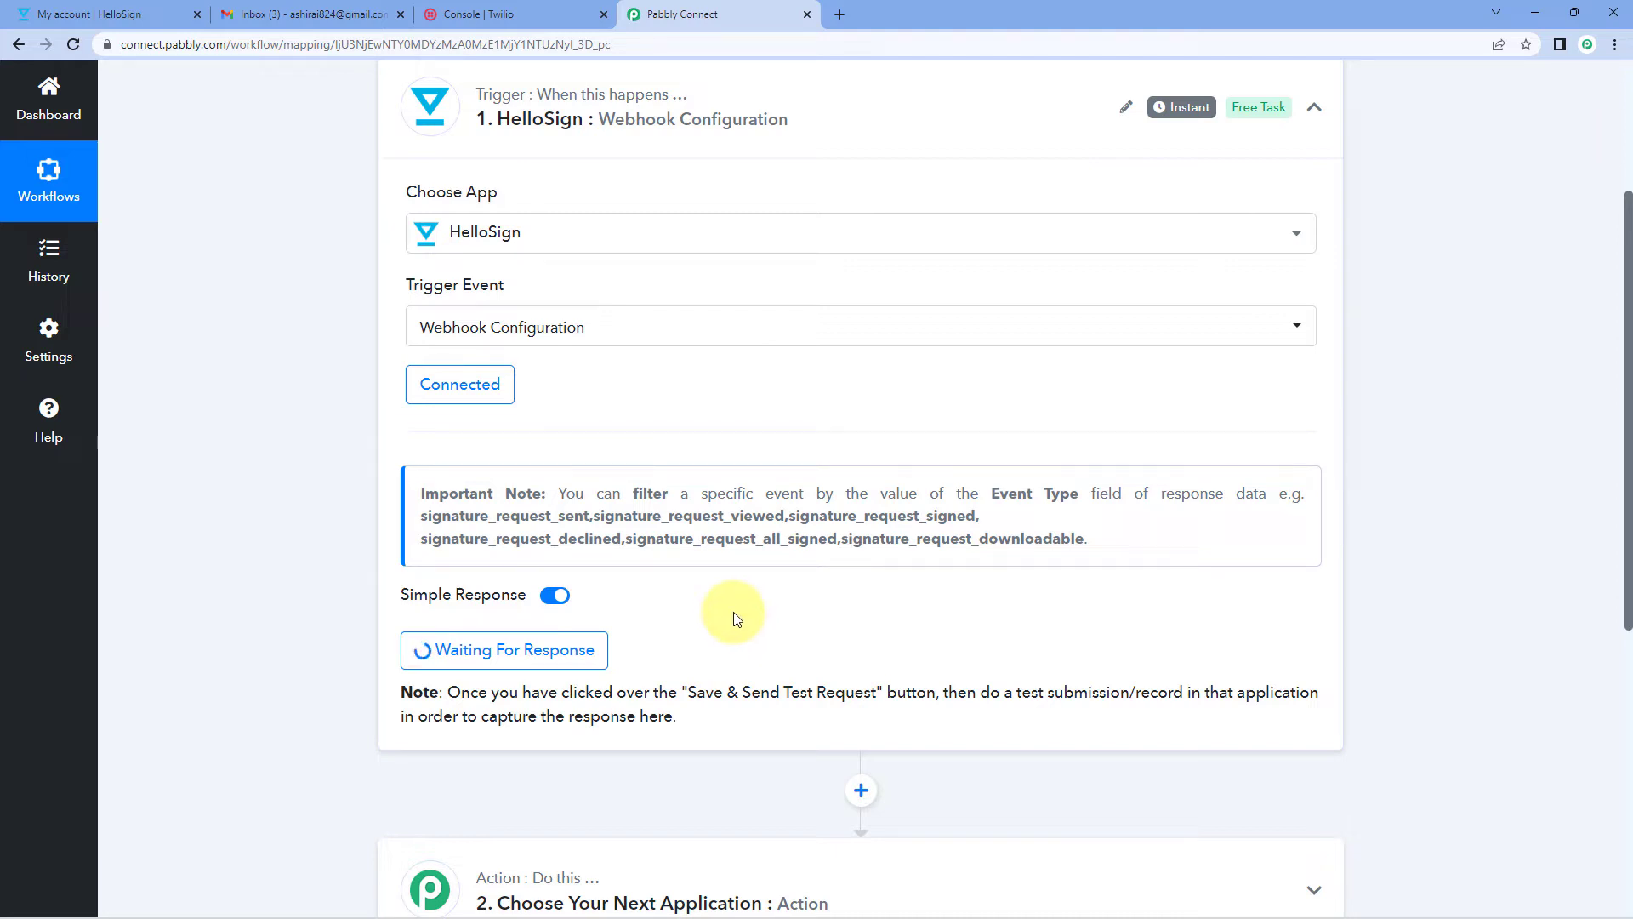
Step: Switch to HelloSign and check the status of Test Document in the documents list
{"action": "left_click", "coordinate": [109, 14]}
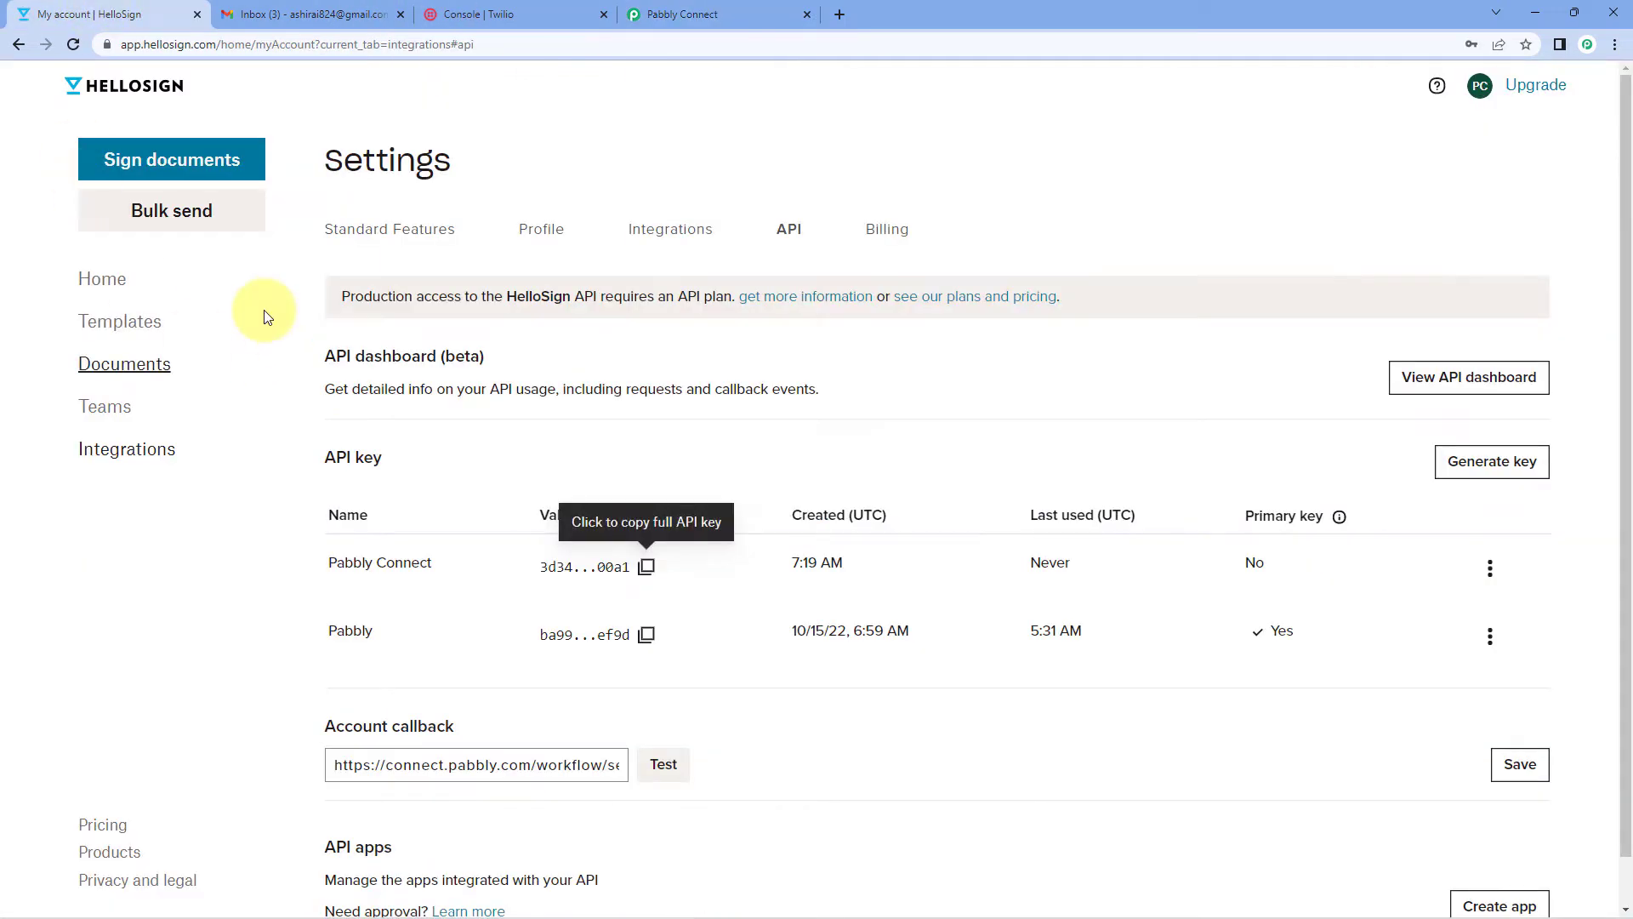
{"action": "left_click", "coordinate": [141, 364]}
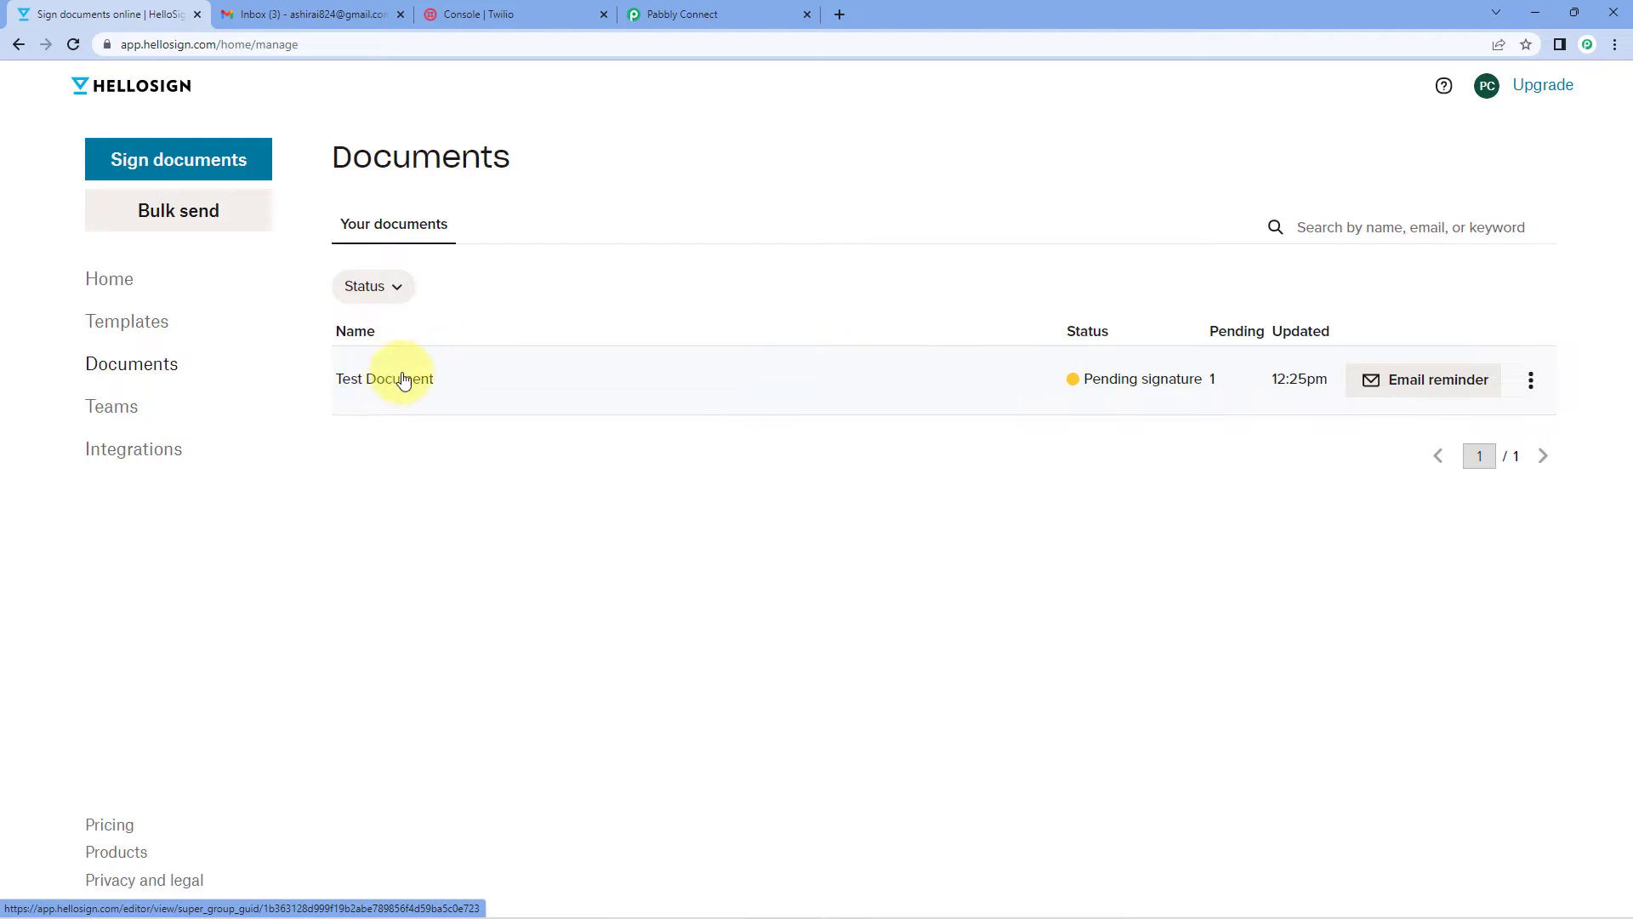
{"action": "left_click_drag", "start_coordinate": [449, 388], "coordinate": [340, 391]}
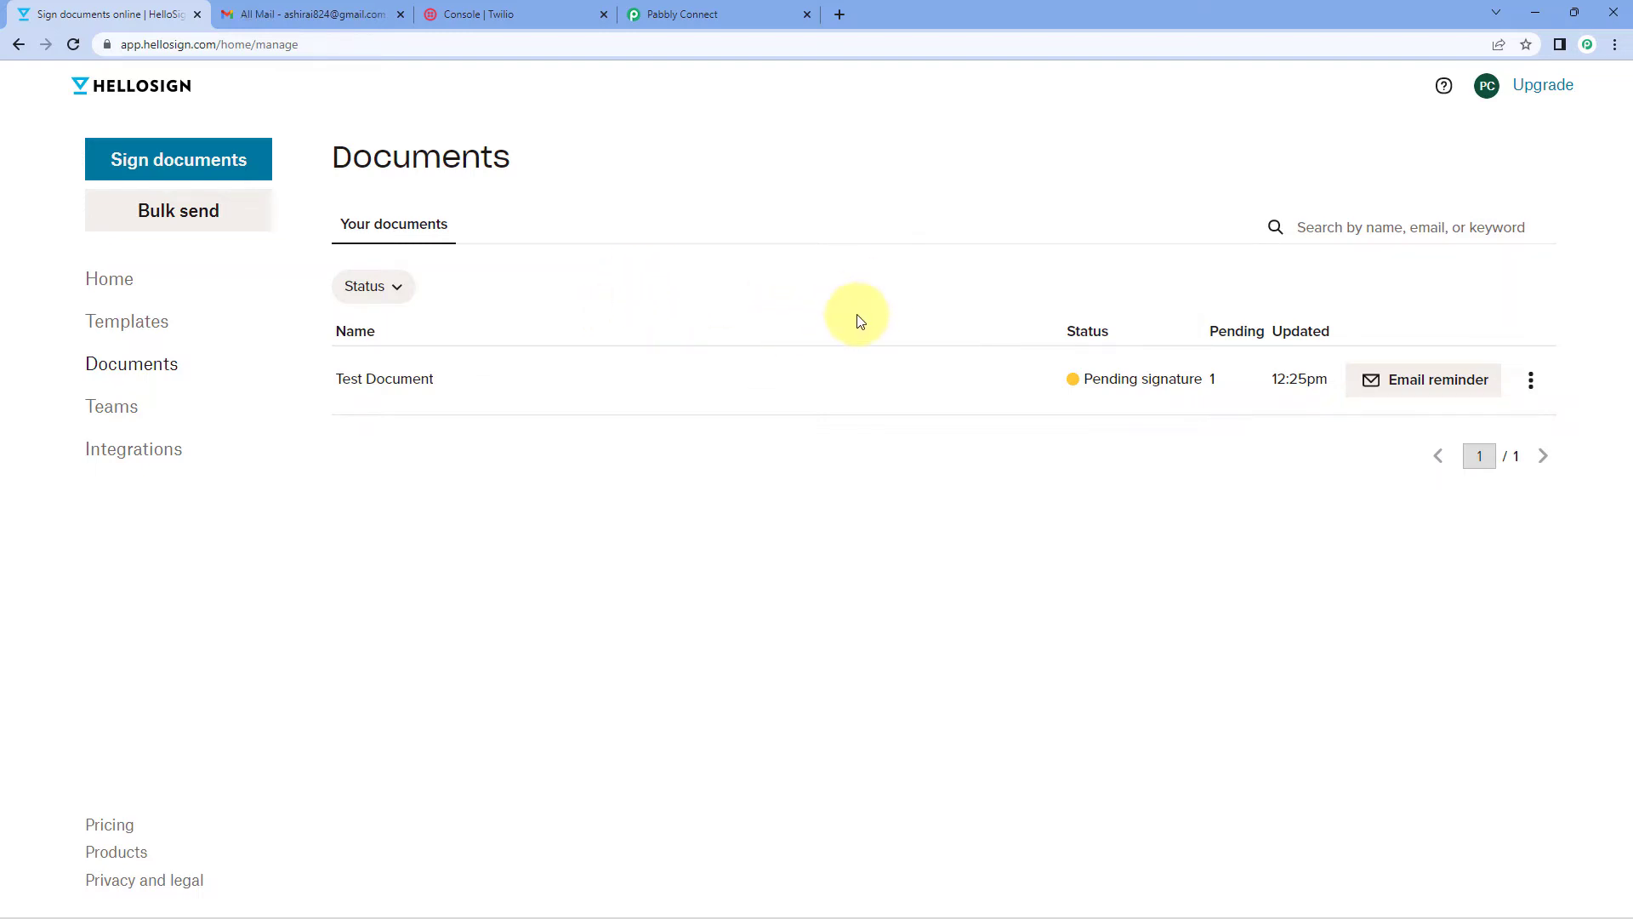
Step: Switch to Gmail, open the Test Document signature request email, and open the document for review down to its signature field
{"action": "left_click", "coordinate": [366, 12]}
{"action": "left_click", "coordinate": [732, 270]}
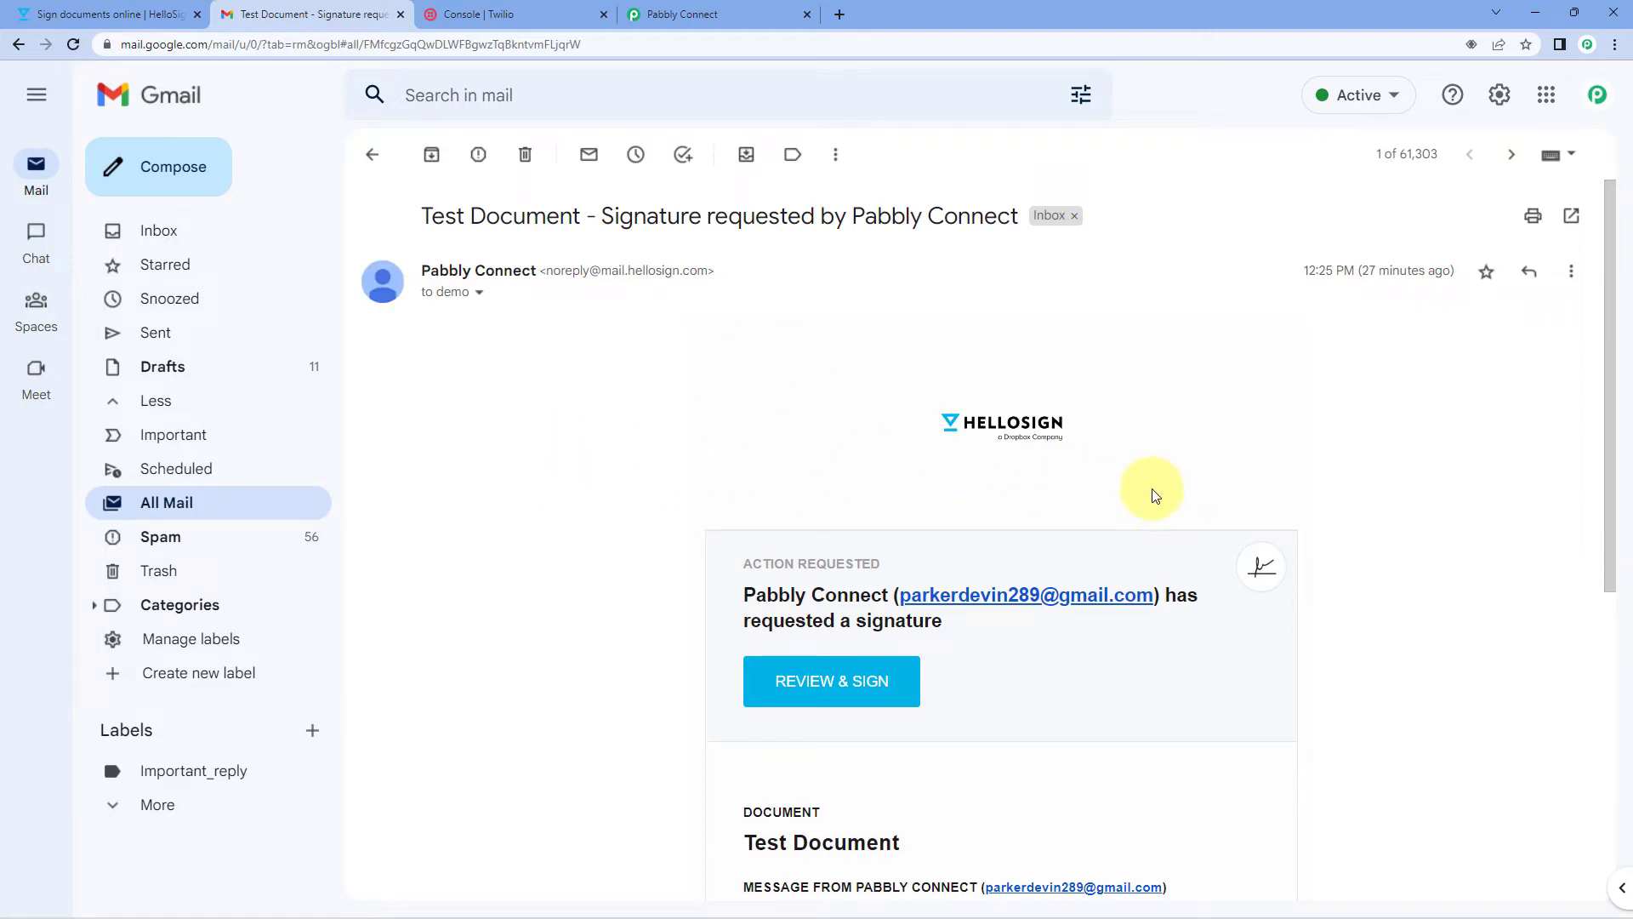
{"action": "left_click", "coordinate": [832, 700]}
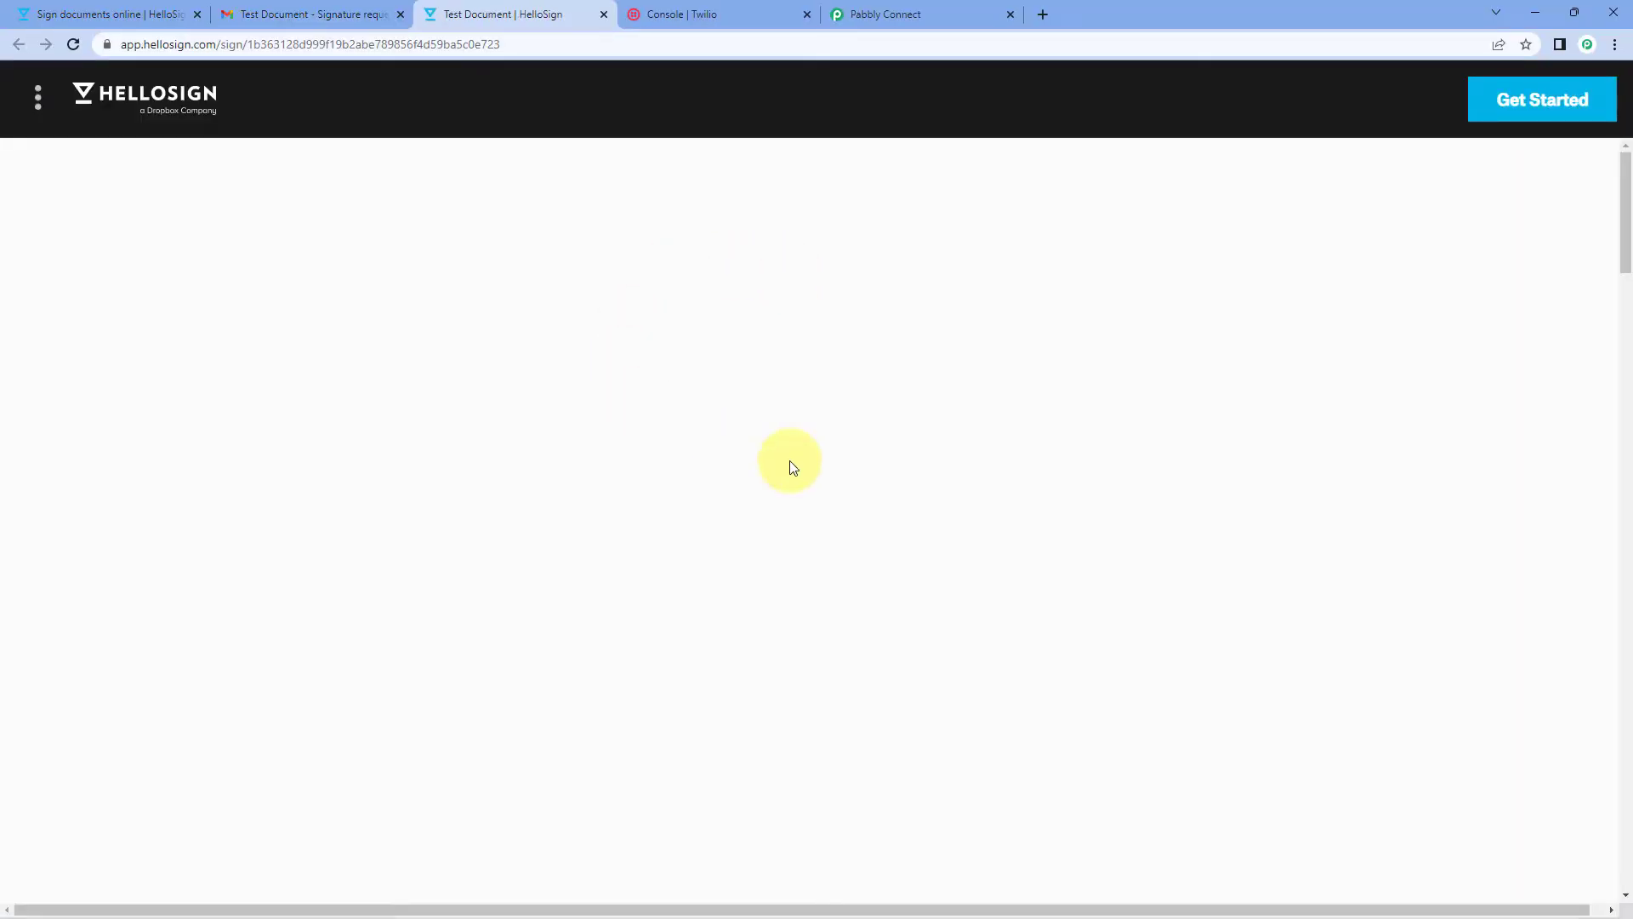
{"action": "scroll", "coordinate": [1125, 415], "scroll_direction": "down", "scroll_amount": 5}
{"action": "scroll", "coordinate": [1125, 421], "scroll_direction": "down", "scroll_amount": 20}
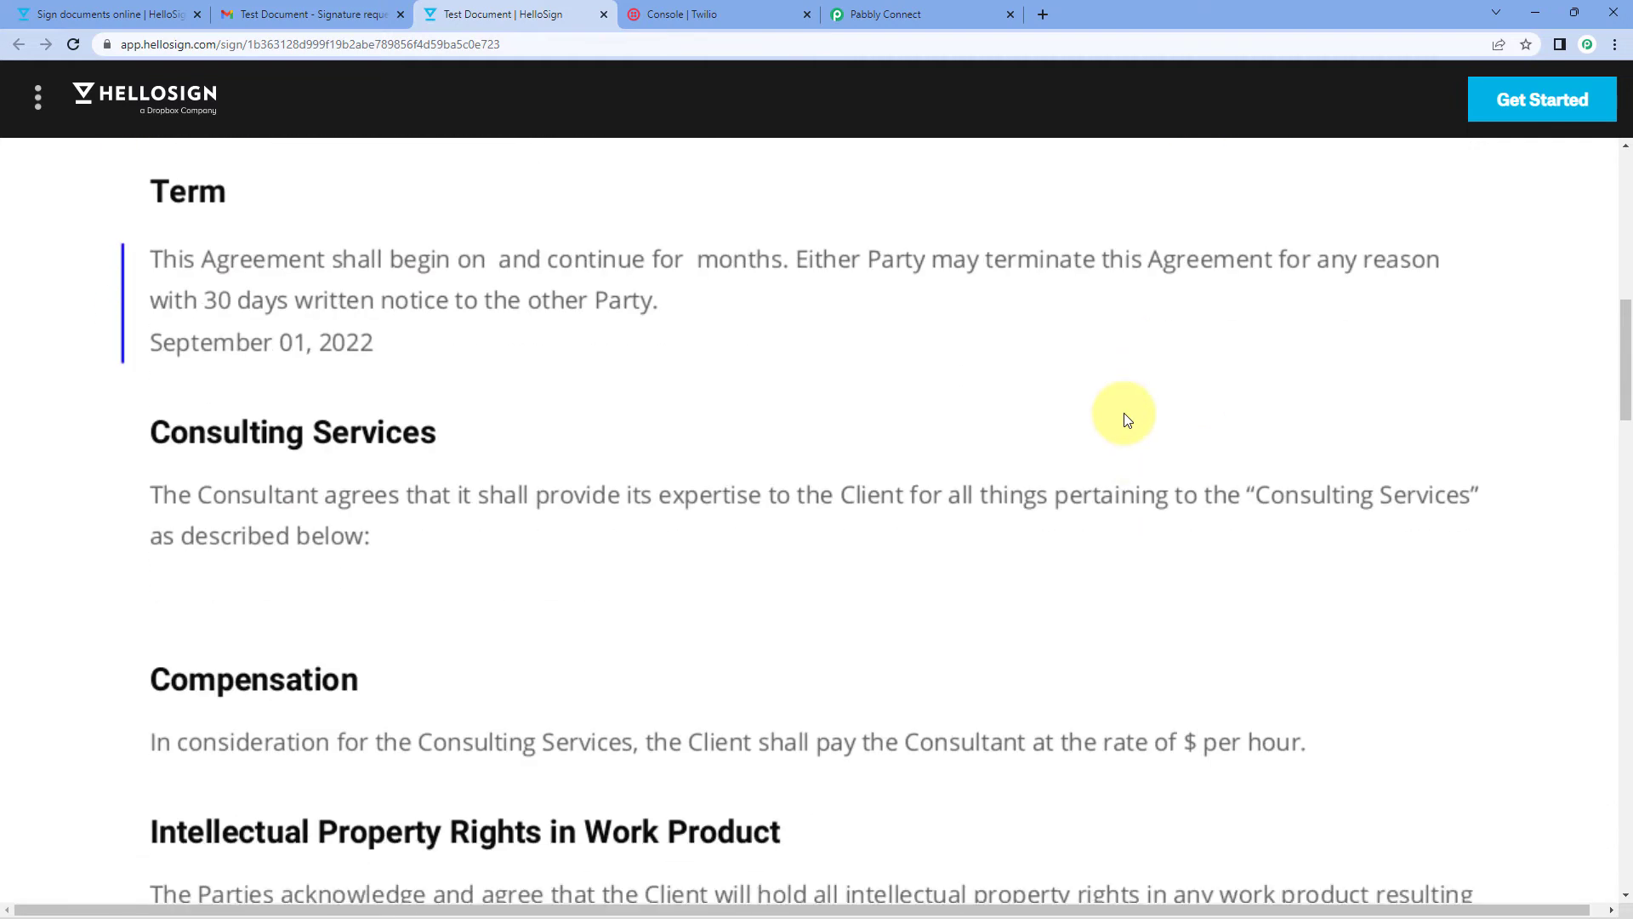
{"action": "scroll", "coordinate": [1118, 436], "scroll_direction": "up", "scroll_amount": 2}
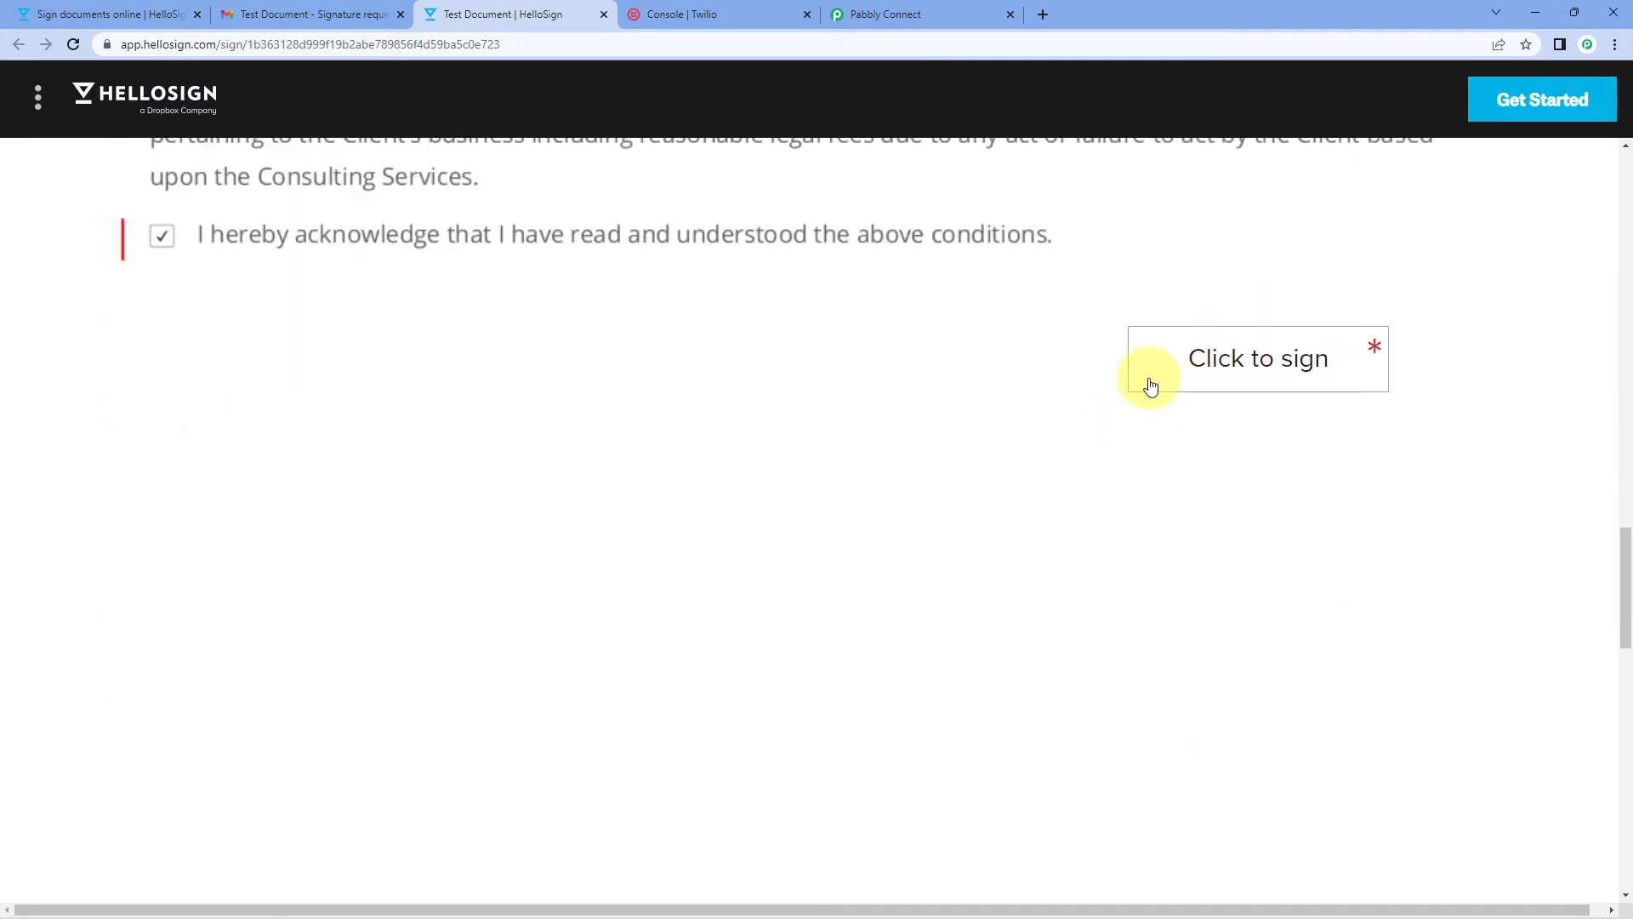
Step: Draw a new signature, insert it into the document's signature field, and agree to the terms to submit the signed document
{"action": "left_click", "coordinate": [1228, 365]}
{"action": "left_click", "coordinate": [1255, 542]}
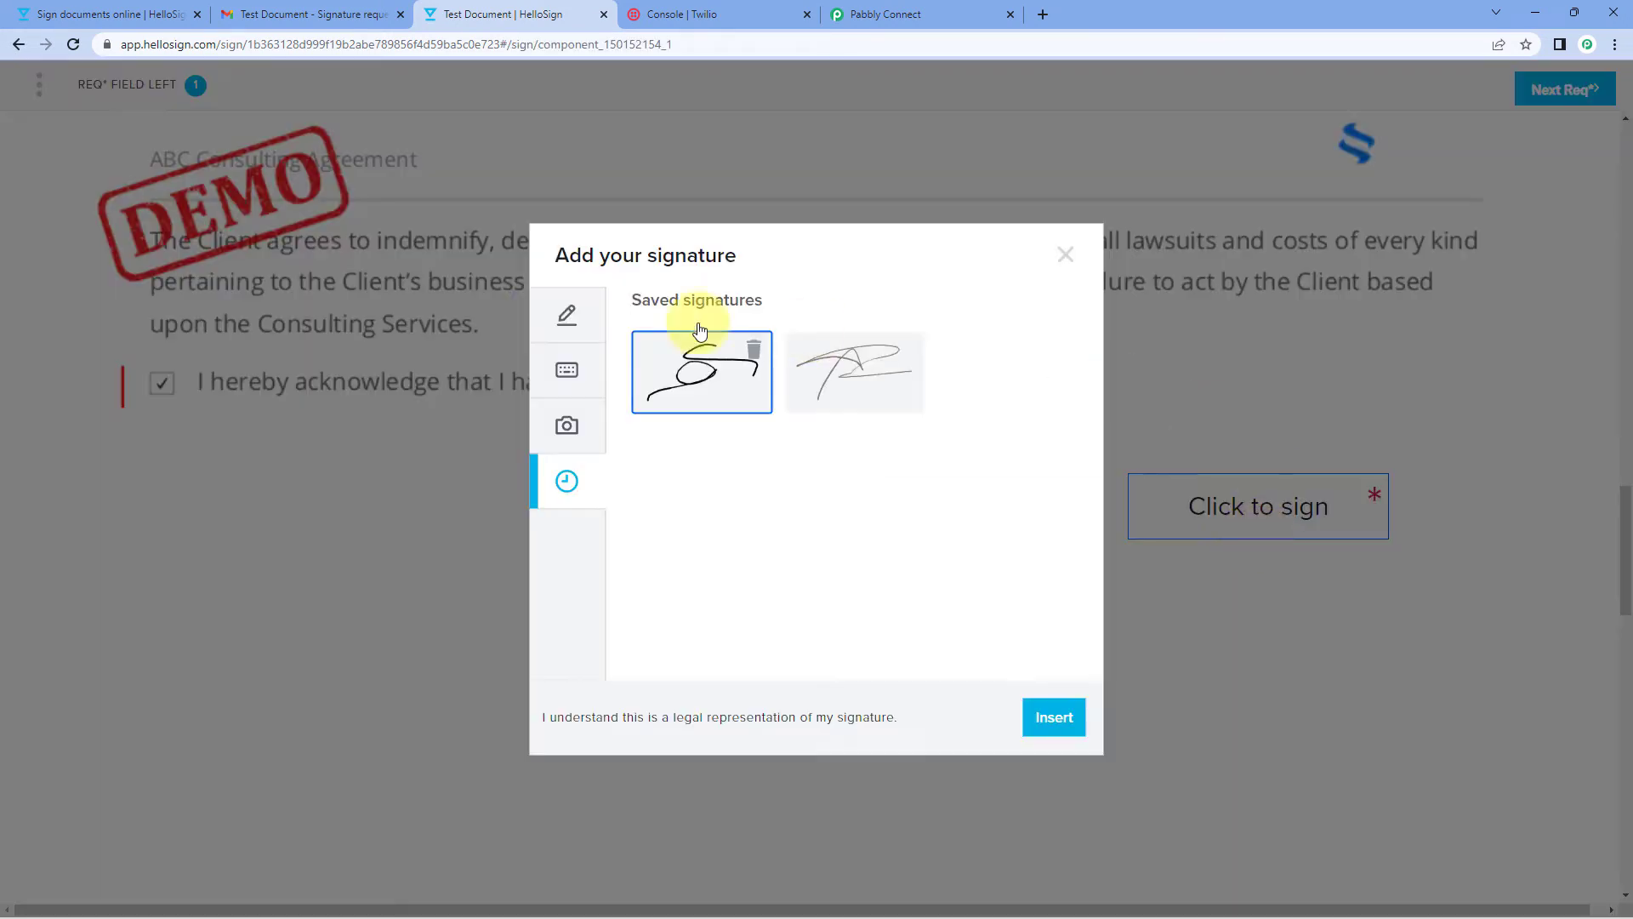
{"action": "left_click", "coordinate": [567, 317]}
{"action": "mouse_move", "coordinate": [696, 510]}
{"action": "left_mouse_down"}
{"action": "mouse_move", "coordinate": [798, 427]}
{"action": "mouse_move", "coordinate": [893, 423]}
{"action": "mouse_move", "coordinate": [853, 455]}
{"action": "left_mouse_up"}
{"action": "left_click", "coordinate": [1055, 719]}
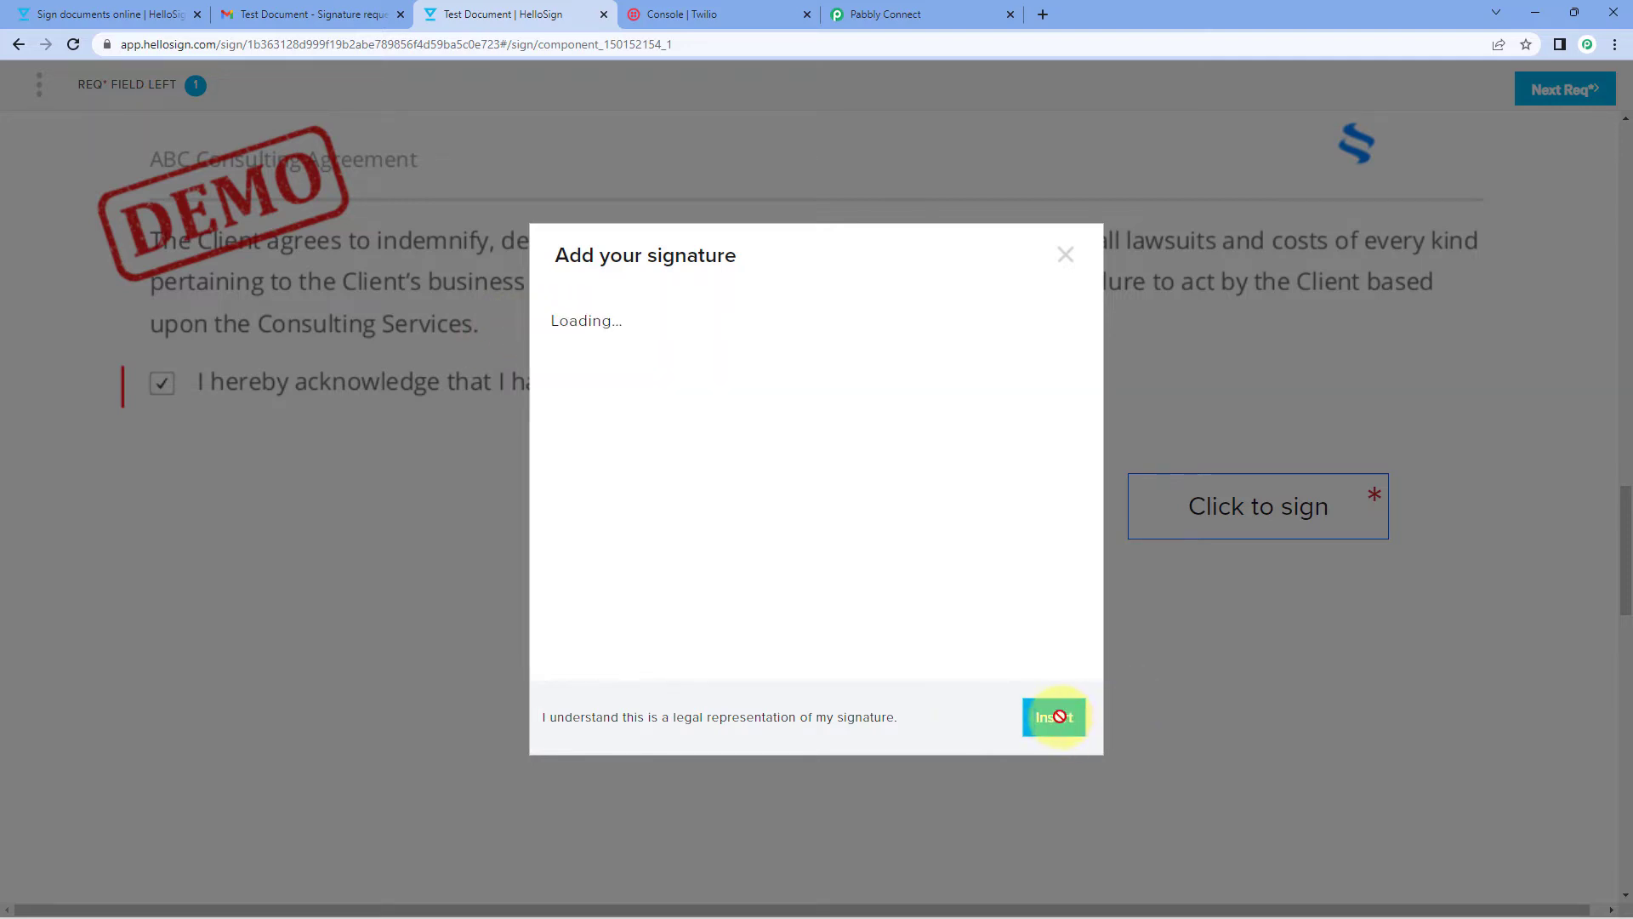
{"action": "left_click", "coordinate": [1541, 88]}
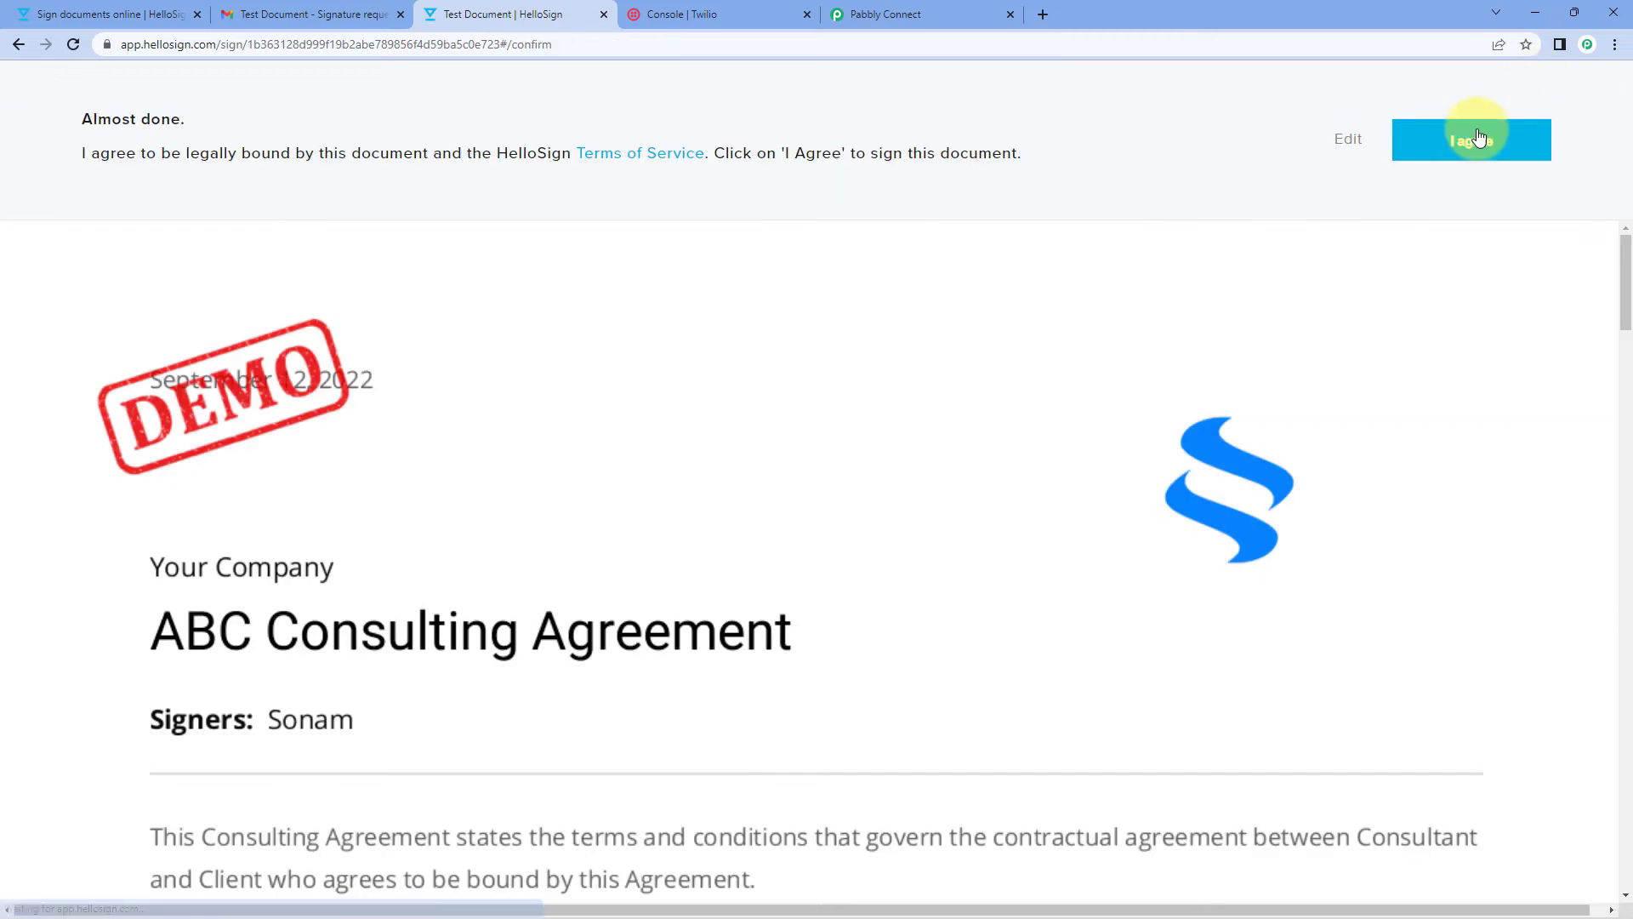
{"action": "left_click", "coordinate": [1479, 139]}
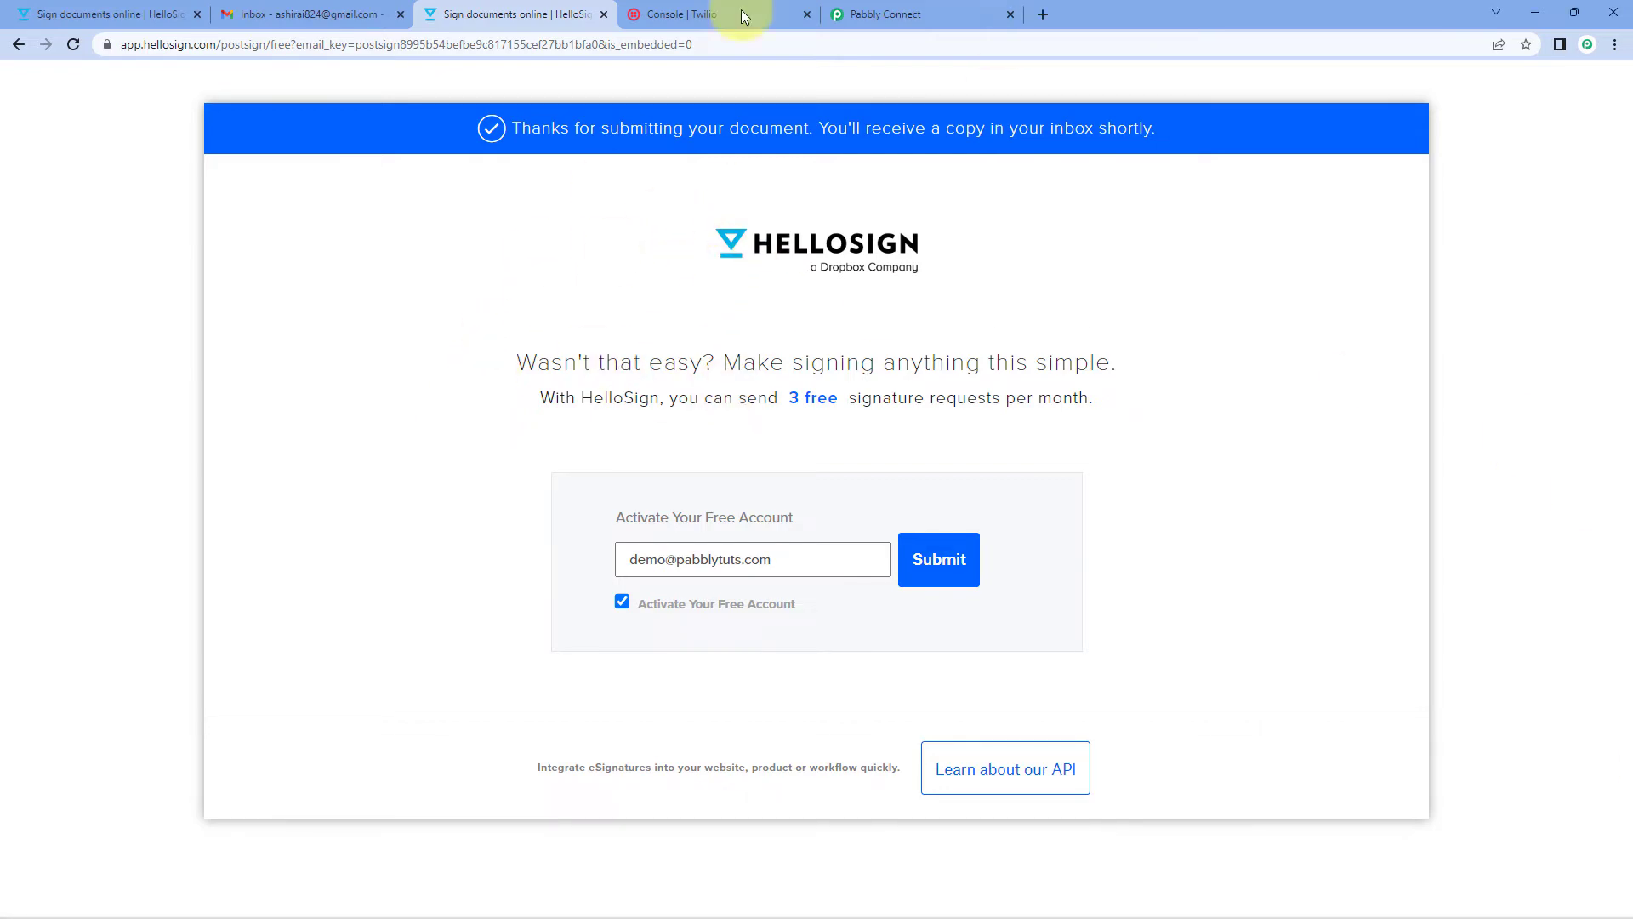
Step: Switch to Pabbly Connect and examine the signer name in the response received by the HelloSign trigger
{"action": "left_click", "coordinate": [903, 13]}
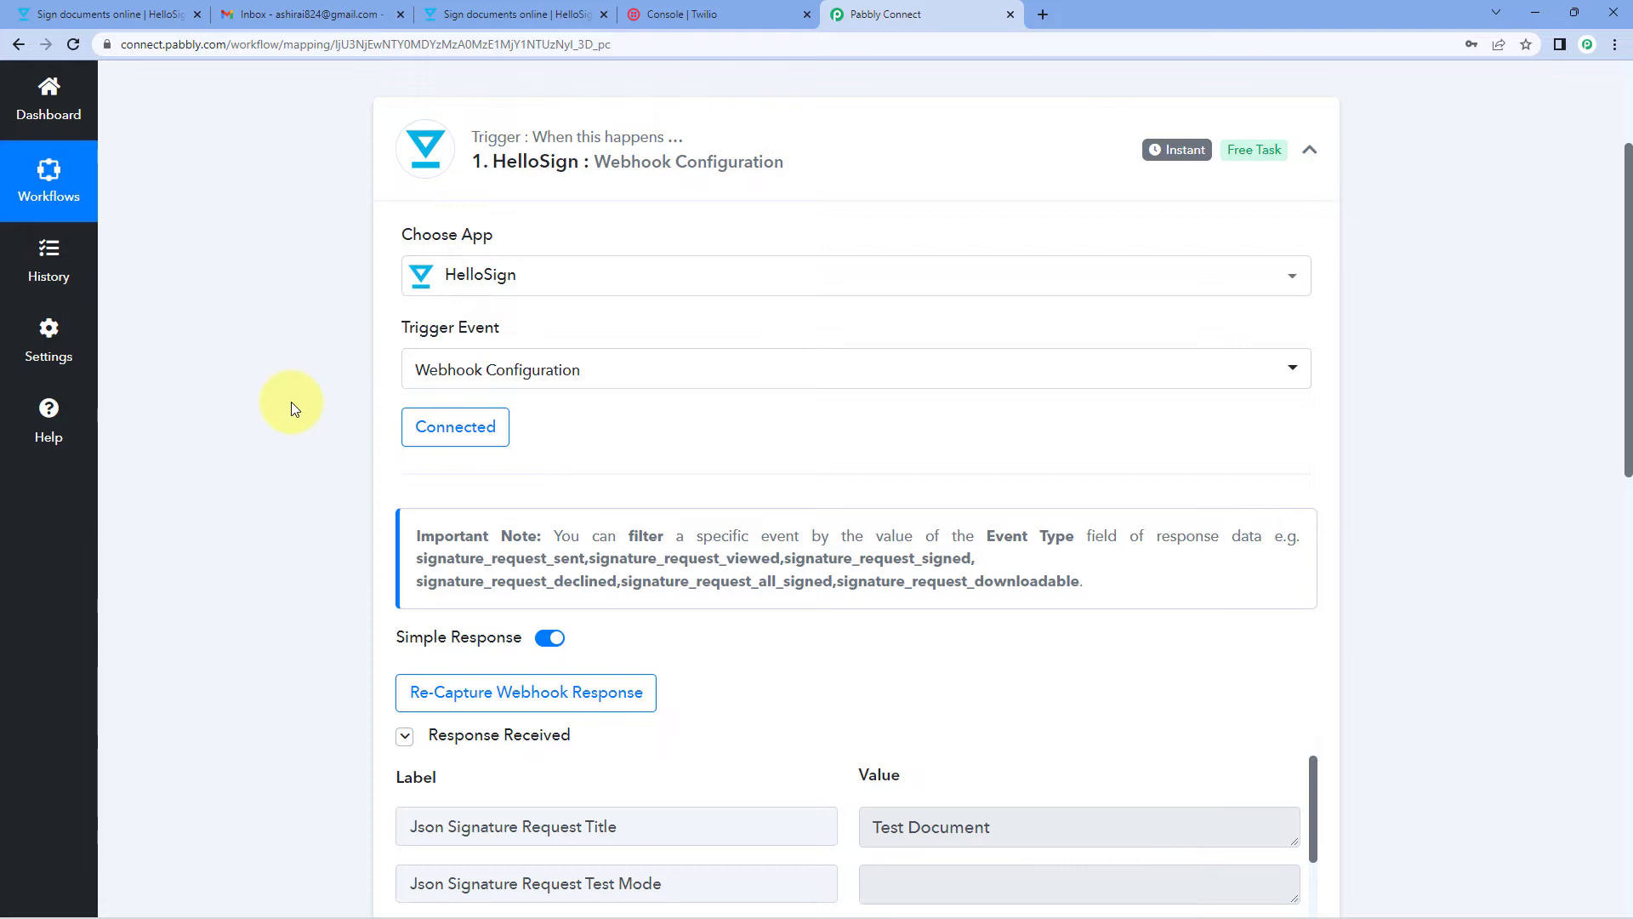
{"action": "scroll", "coordinate": [291, 401], "scroll_direction": "down", "scroll_amount": 4}
{"action": "scroll", "coordinate": [291, 401], "scroll_direction": "down", "scroll_amount": 2}
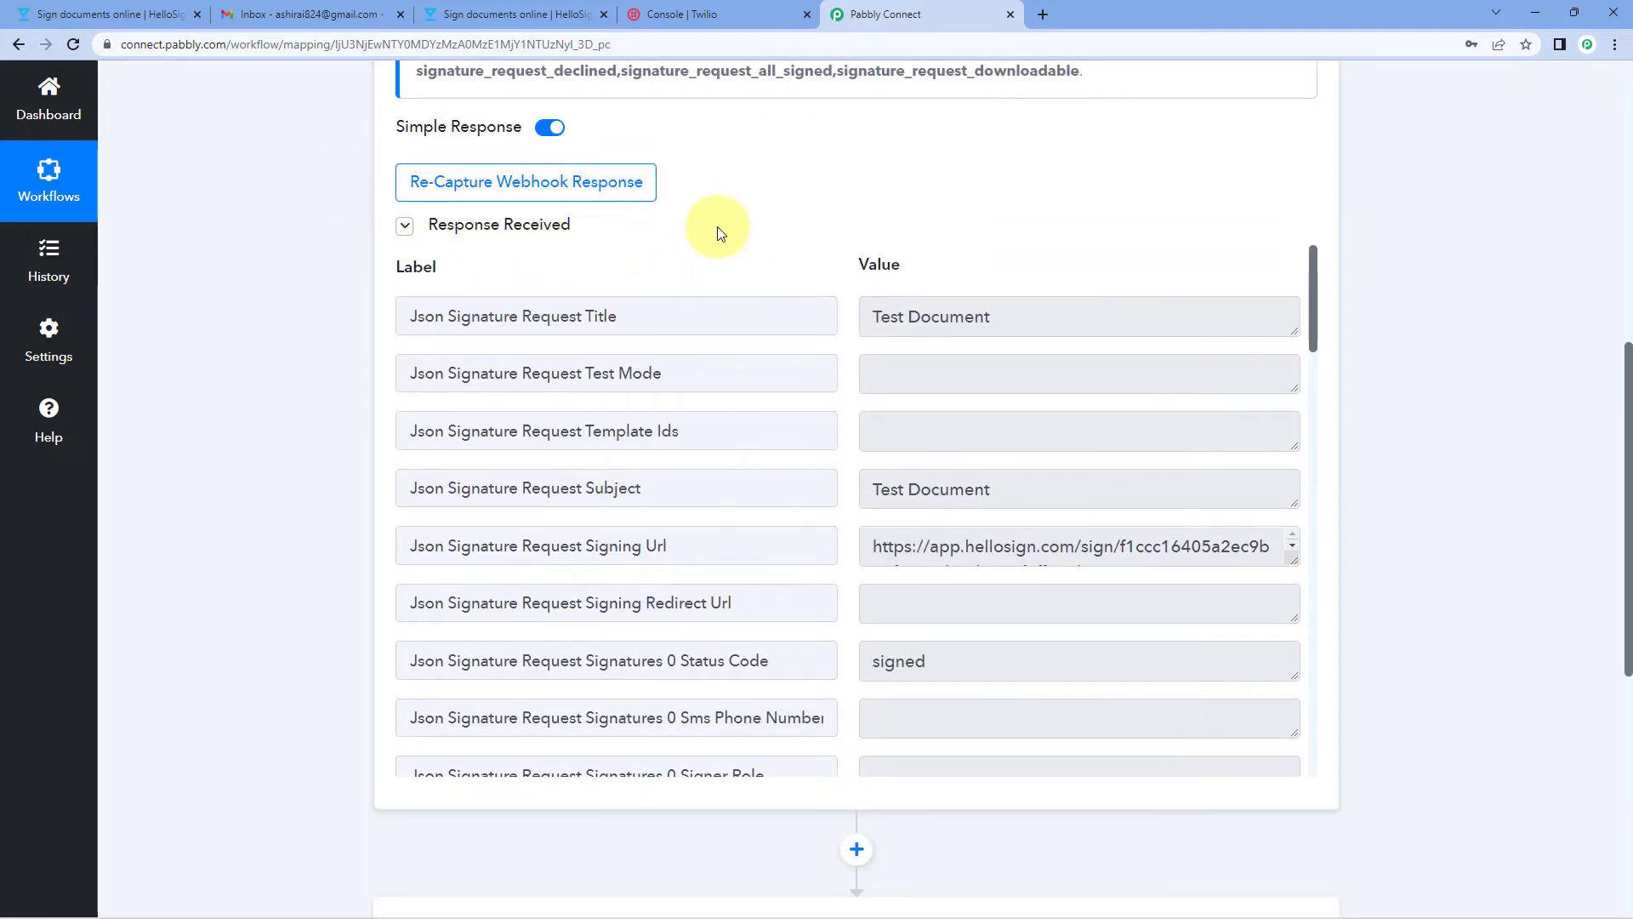
{"action": "scroll", "coordinate": [809, 255], "scroll_direction": "down", "scroll_amount": 2}
{"action": "scroll", "coordinate": [811, 271], "scroll_direction": "down", "scroll_amount": 5}
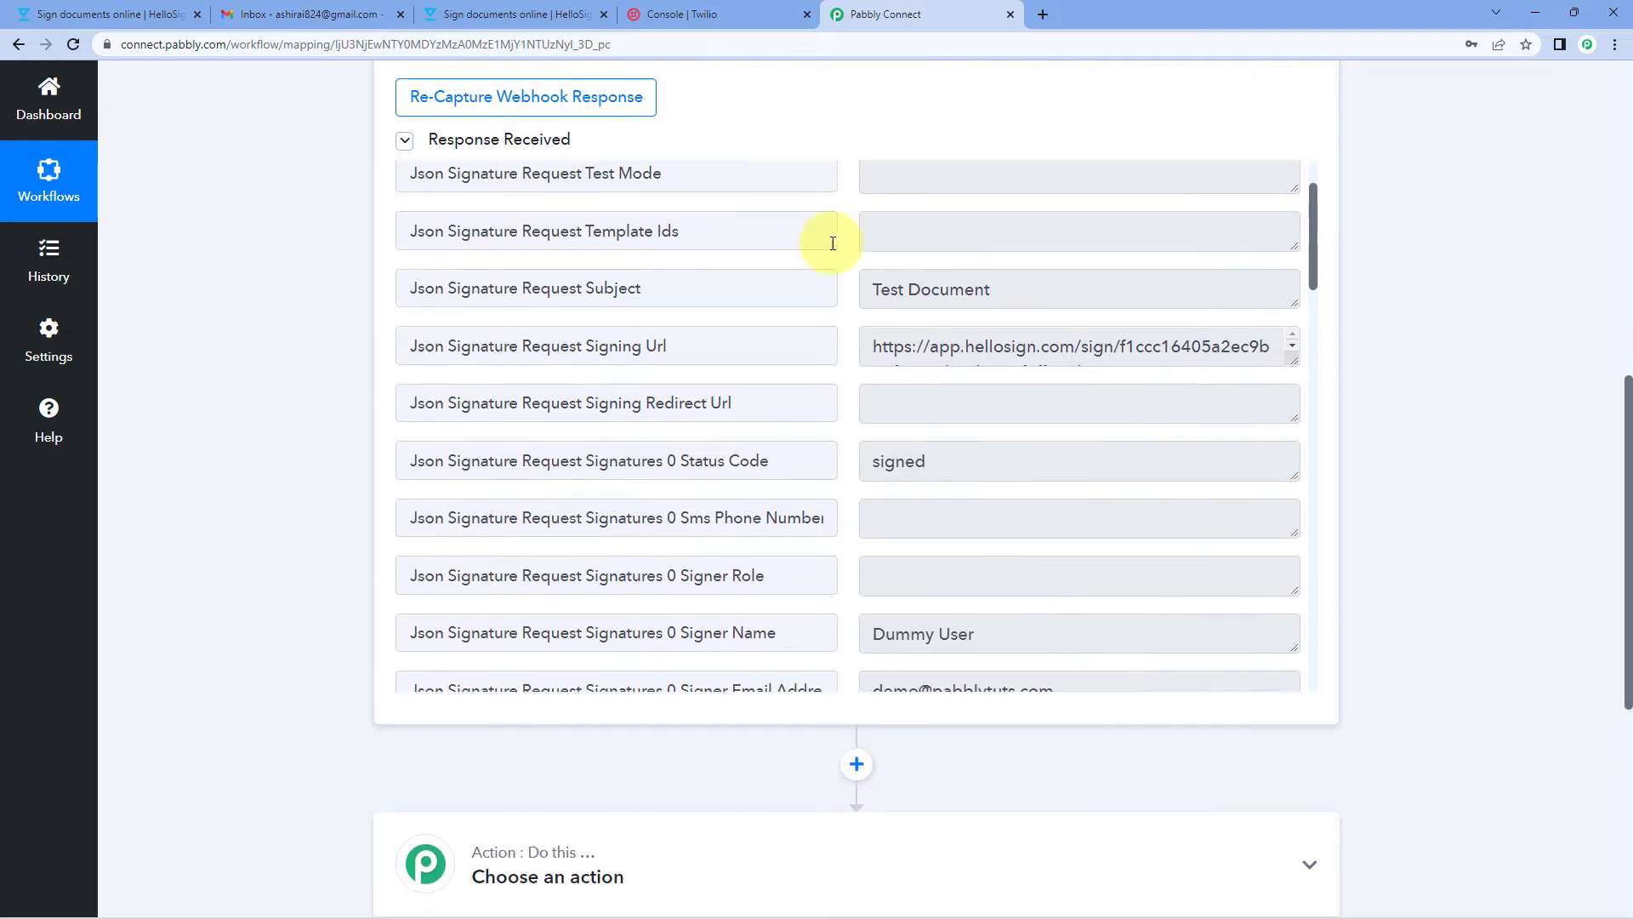
{"action": "left_click_drag", "start_coordinate": [1006, 323], "coordinate": [873, 332]}
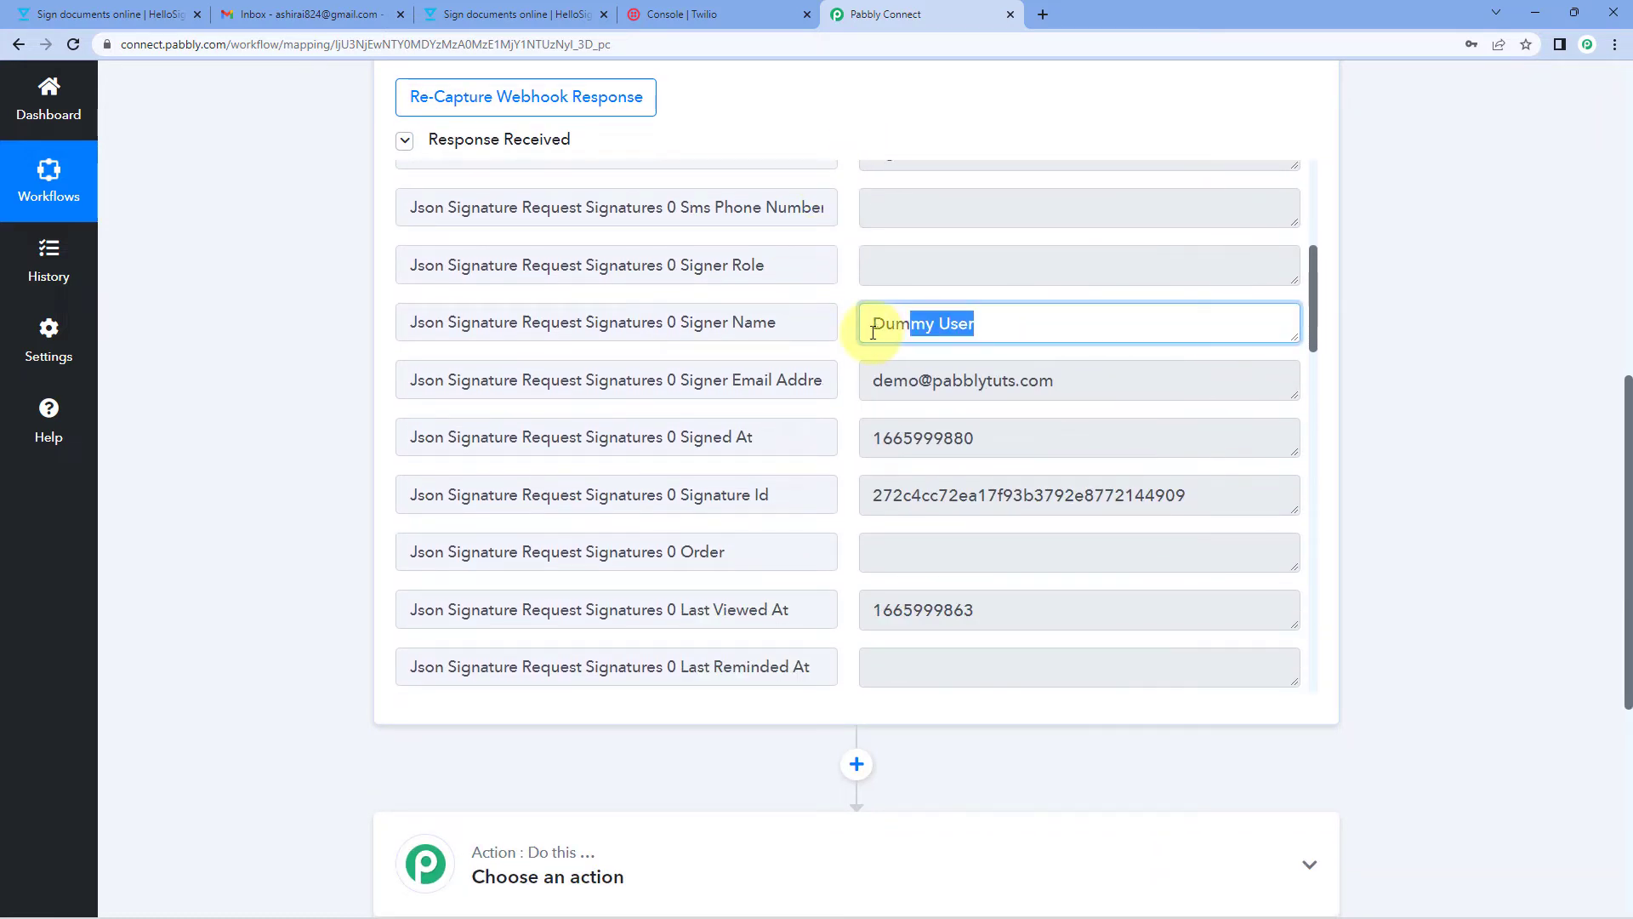
{"action": "left_click", "coordinate": [846, 322]}
{"action": "left_click", "coordinate": [933, 321]}
{"action": "triple_click", "coordinate": [955, 321]}
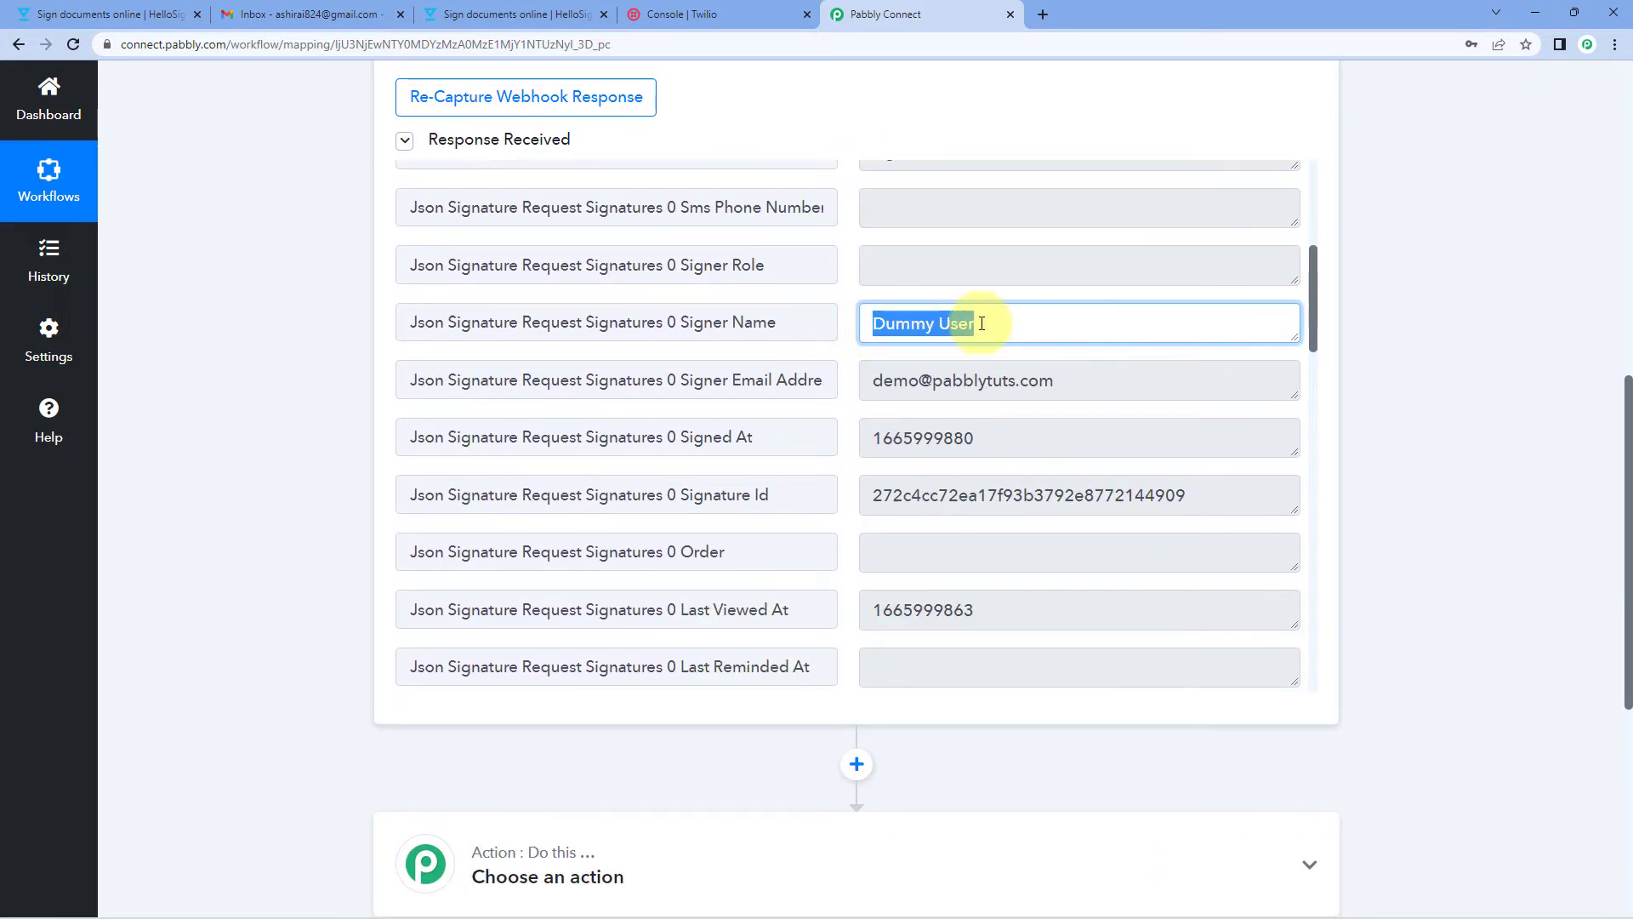
{"action": "left_click", "coordinate": [1020, 325]}
{"action": "left_click_drag", "start_coordinate": [1046, 330], "coordinate": [794, 317]}
{"action": "left_click", "coordinate": [845, 325]}
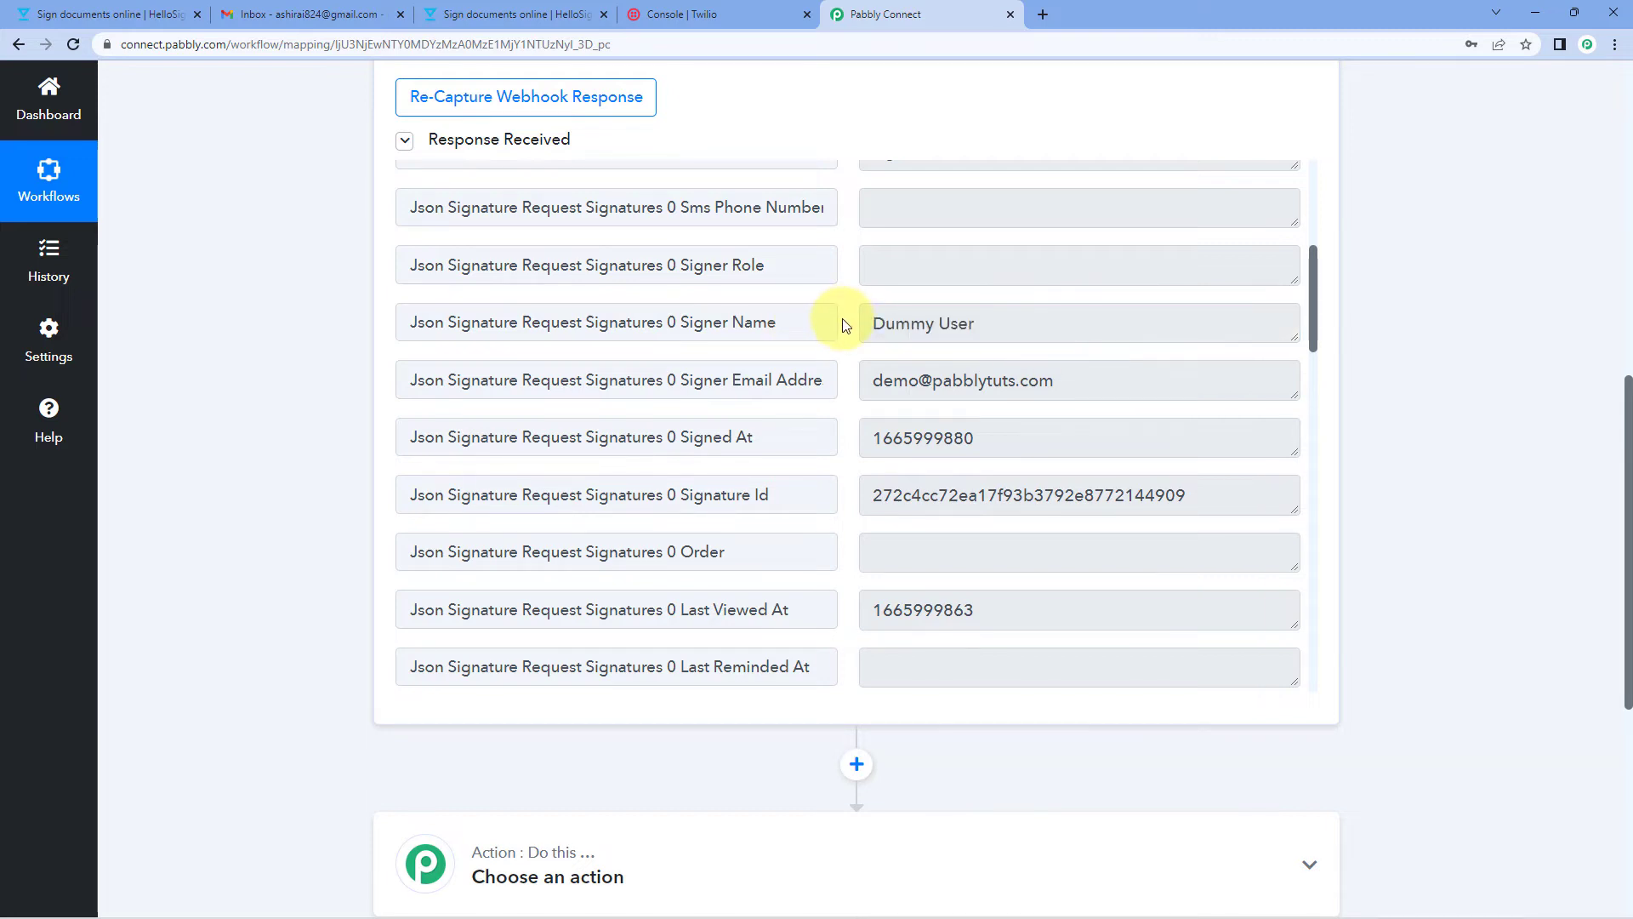
{"action": "triple_click", "coordinate": [1003, 322]}
{"action": "left_click", "coordinate": [1004, 322]}
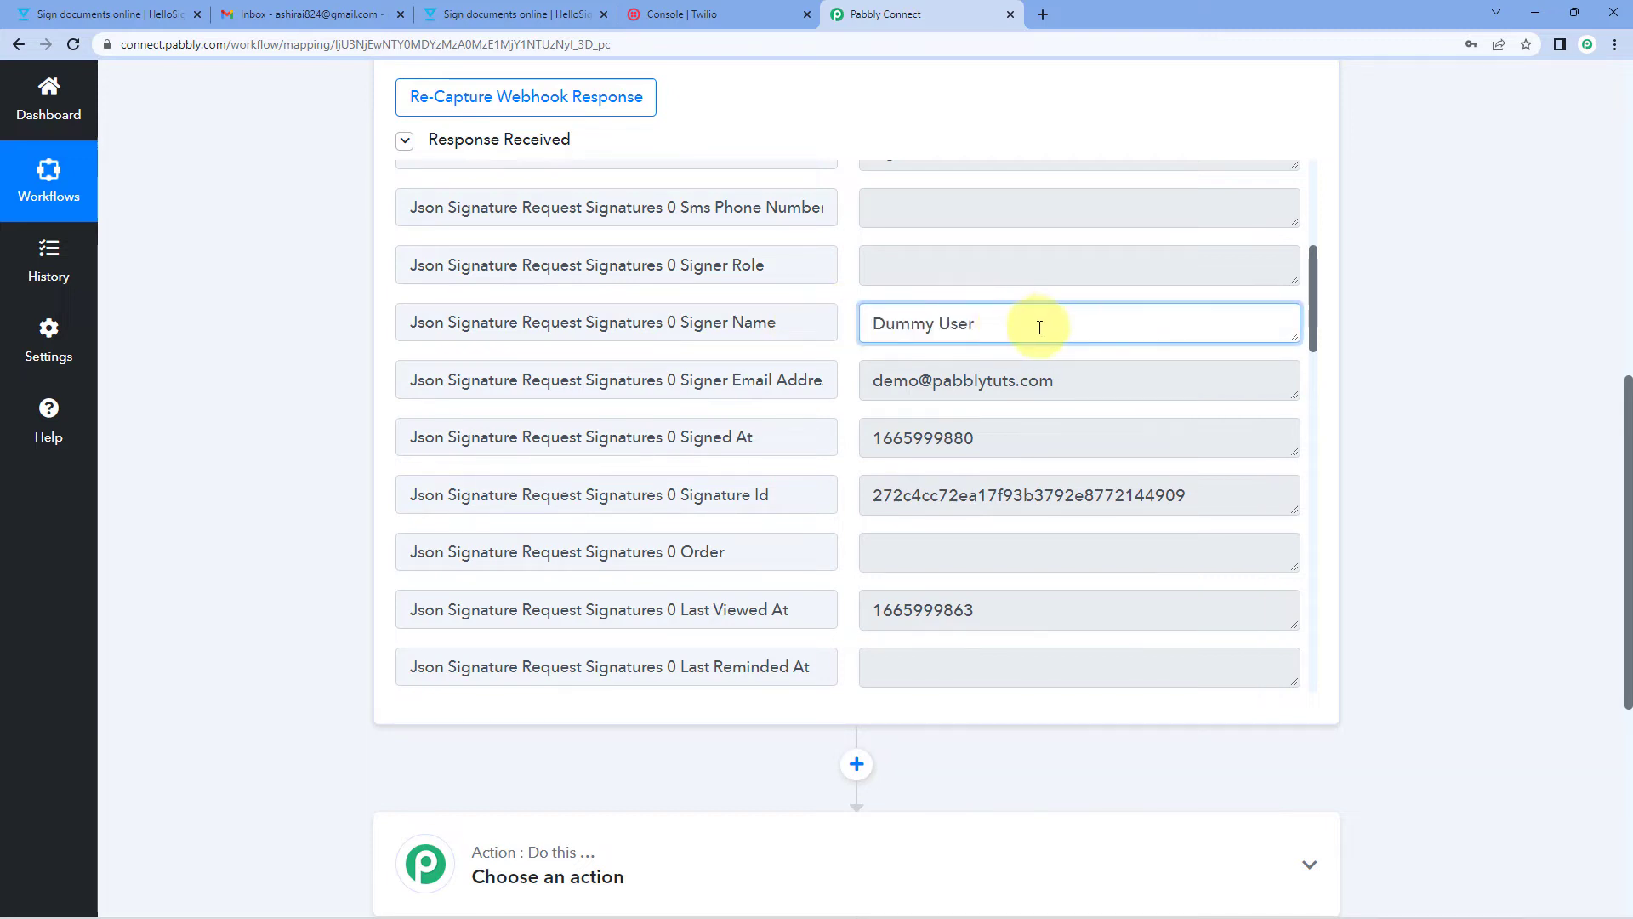
{"action": "left_click_drag", "start_coordinate": [1038, 324], "coordinate": [864, 321]}
Step: Examine the signer email address and the Signed At value in the HelloSign response
{"action": "left_click", "coordinate": [1049, 386]}
{"action": "triple_click", "coordinate": [967, 386]}
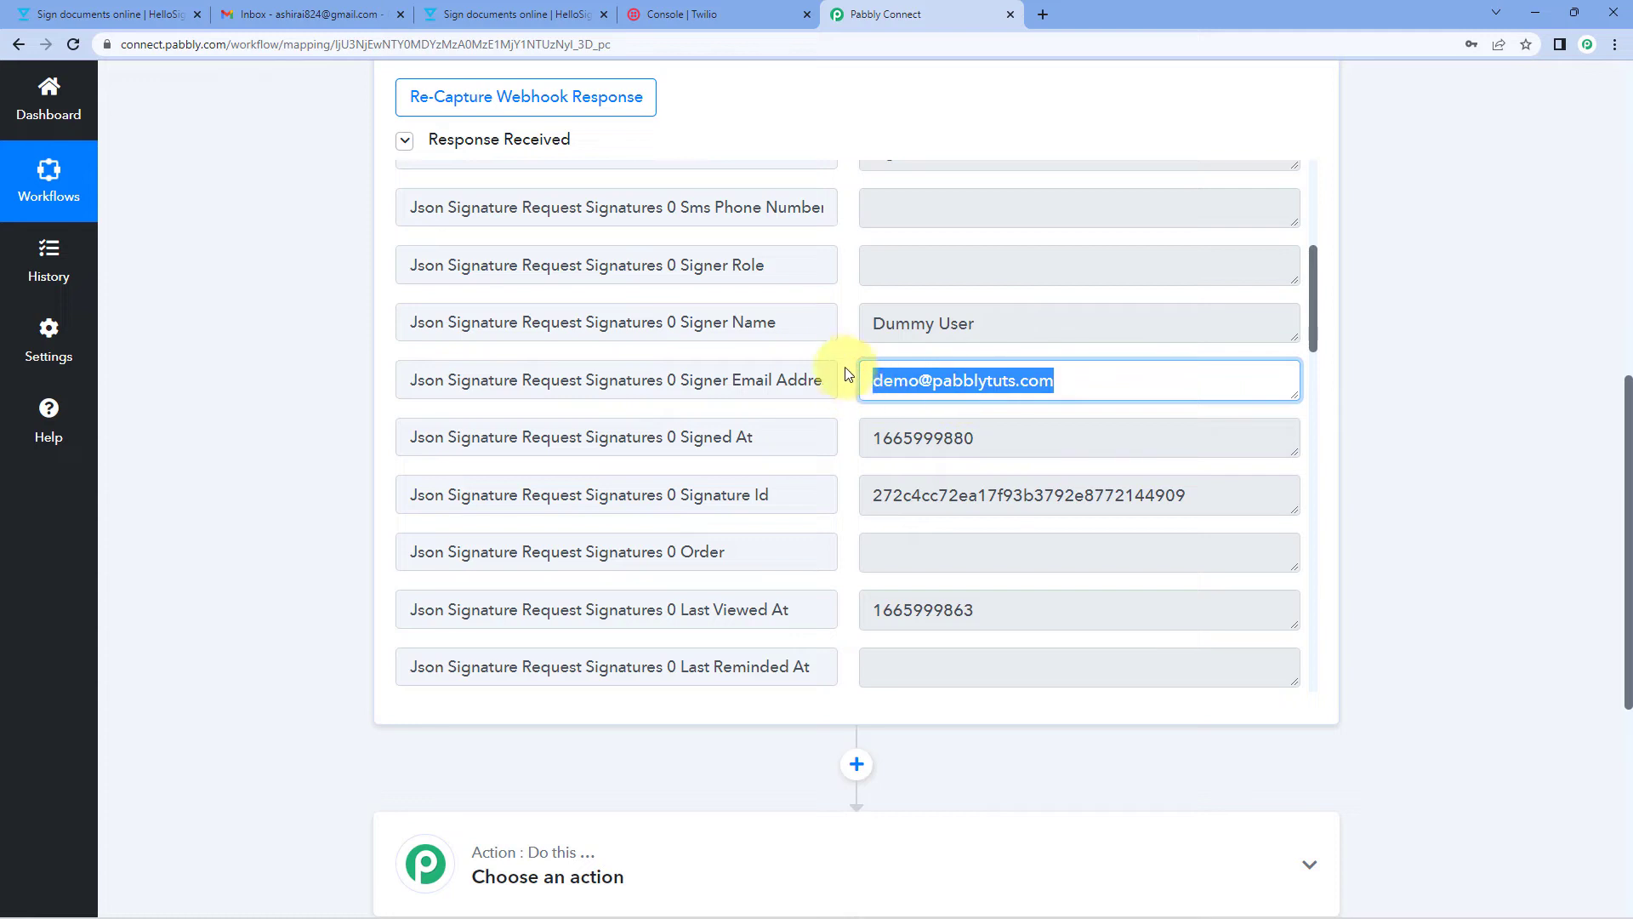
{"action": "left_click", "coordinate": [845, 375]}
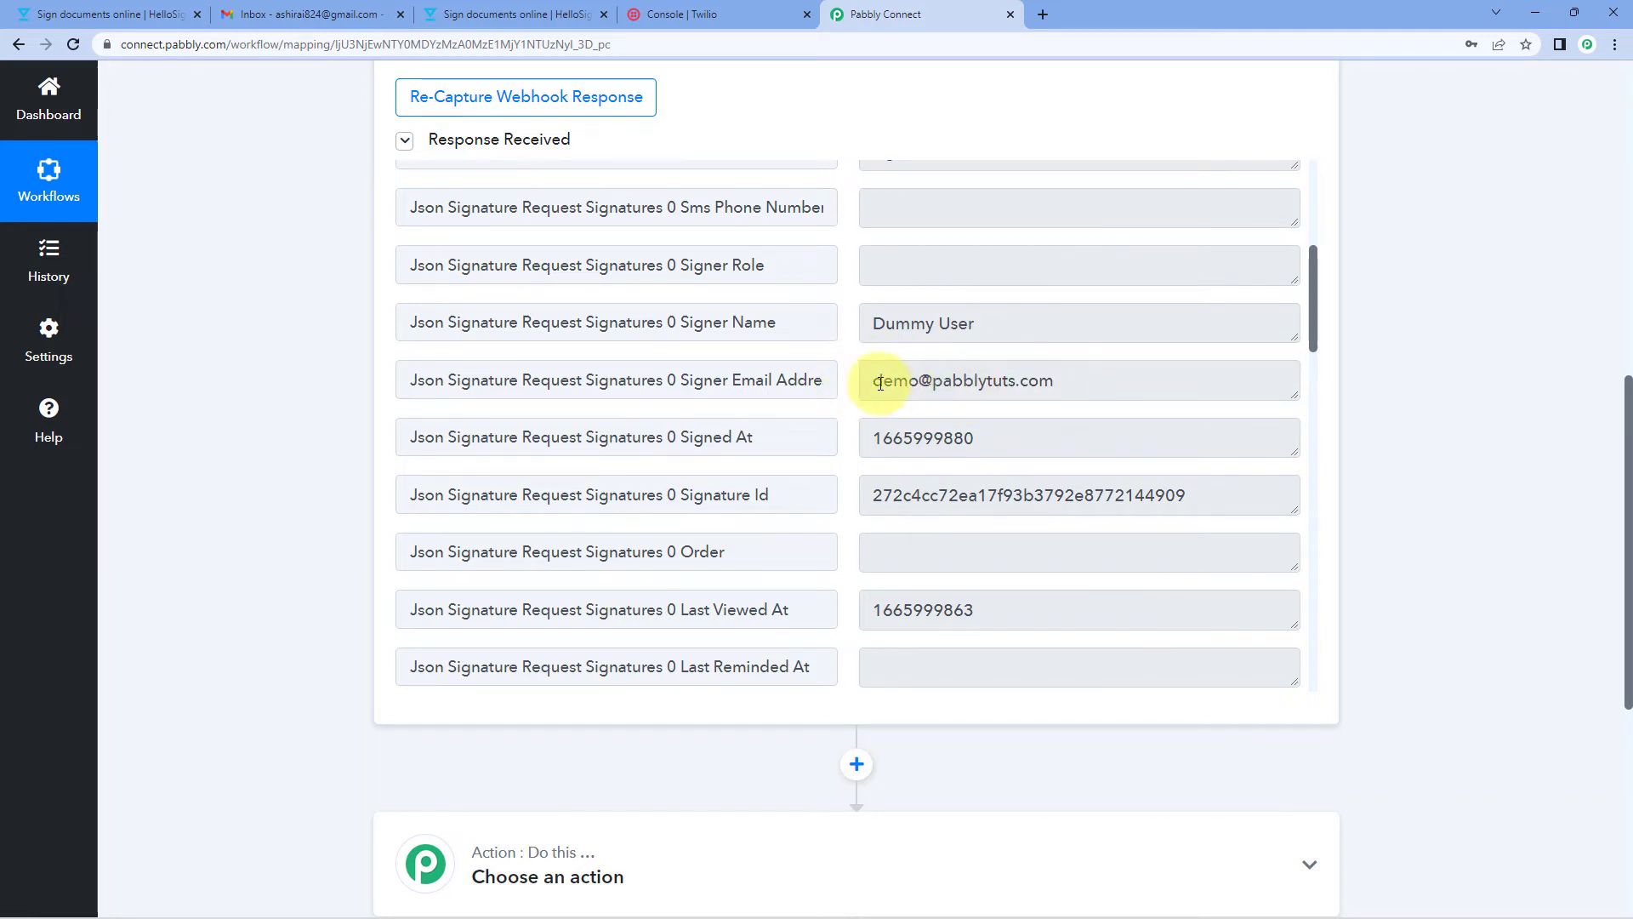
{"action": "left_click_drag", "start_coordinate": [884, 435], "coordinate": [995, 441]}
{"action": "left_click", "coordinate": [842, 430]}
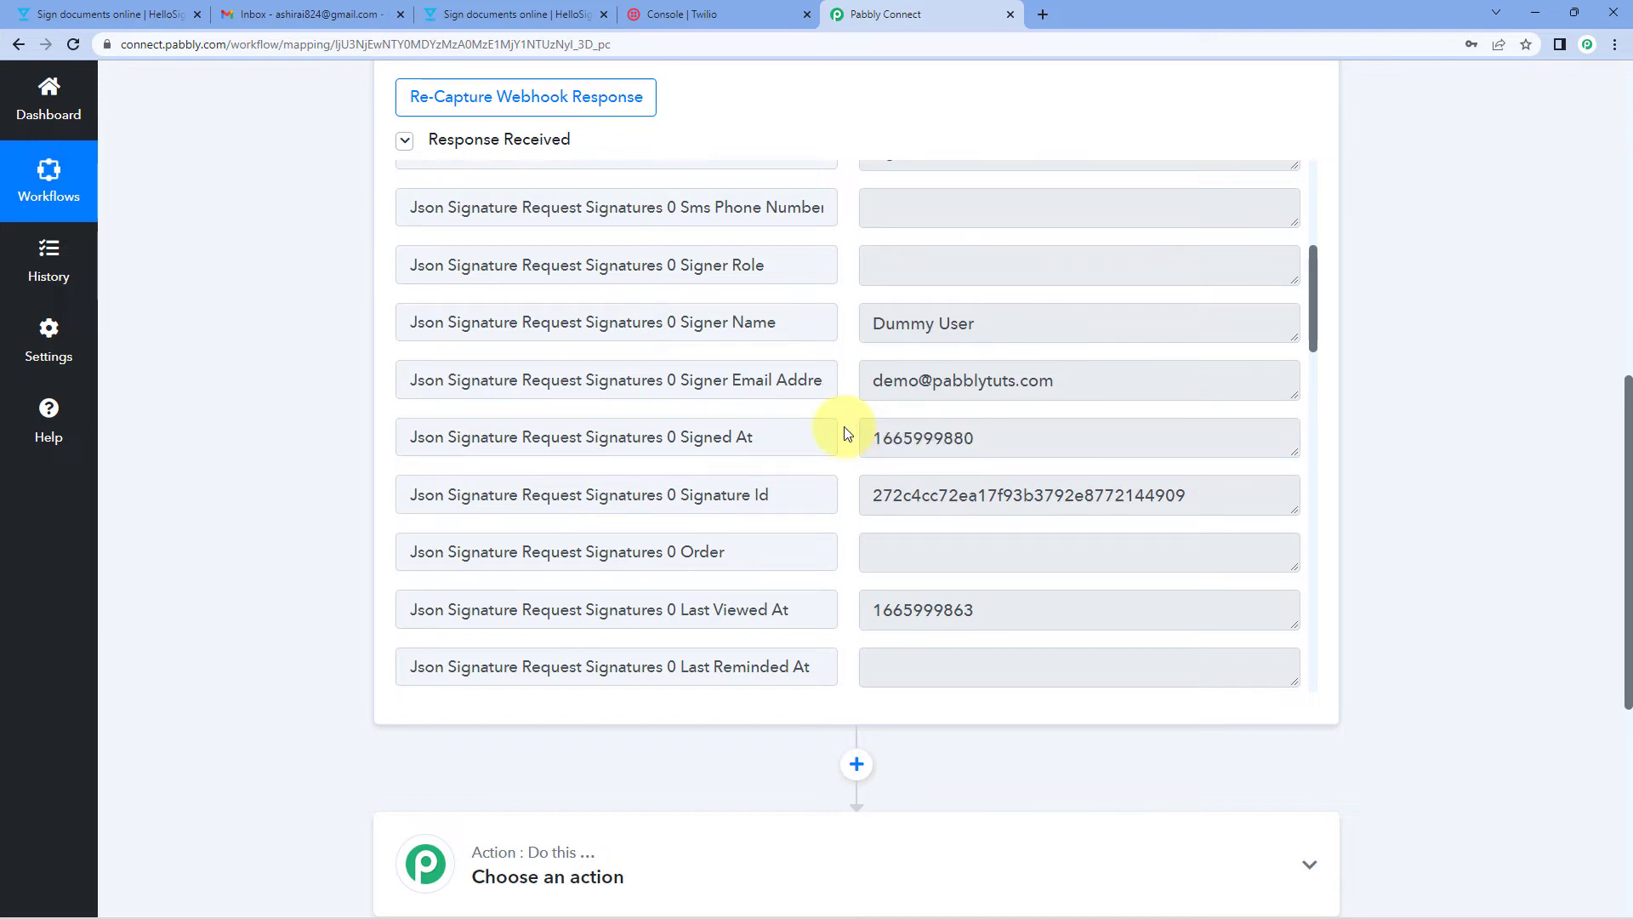
{"action": "left_click", "coordinate": [1014, 443]}
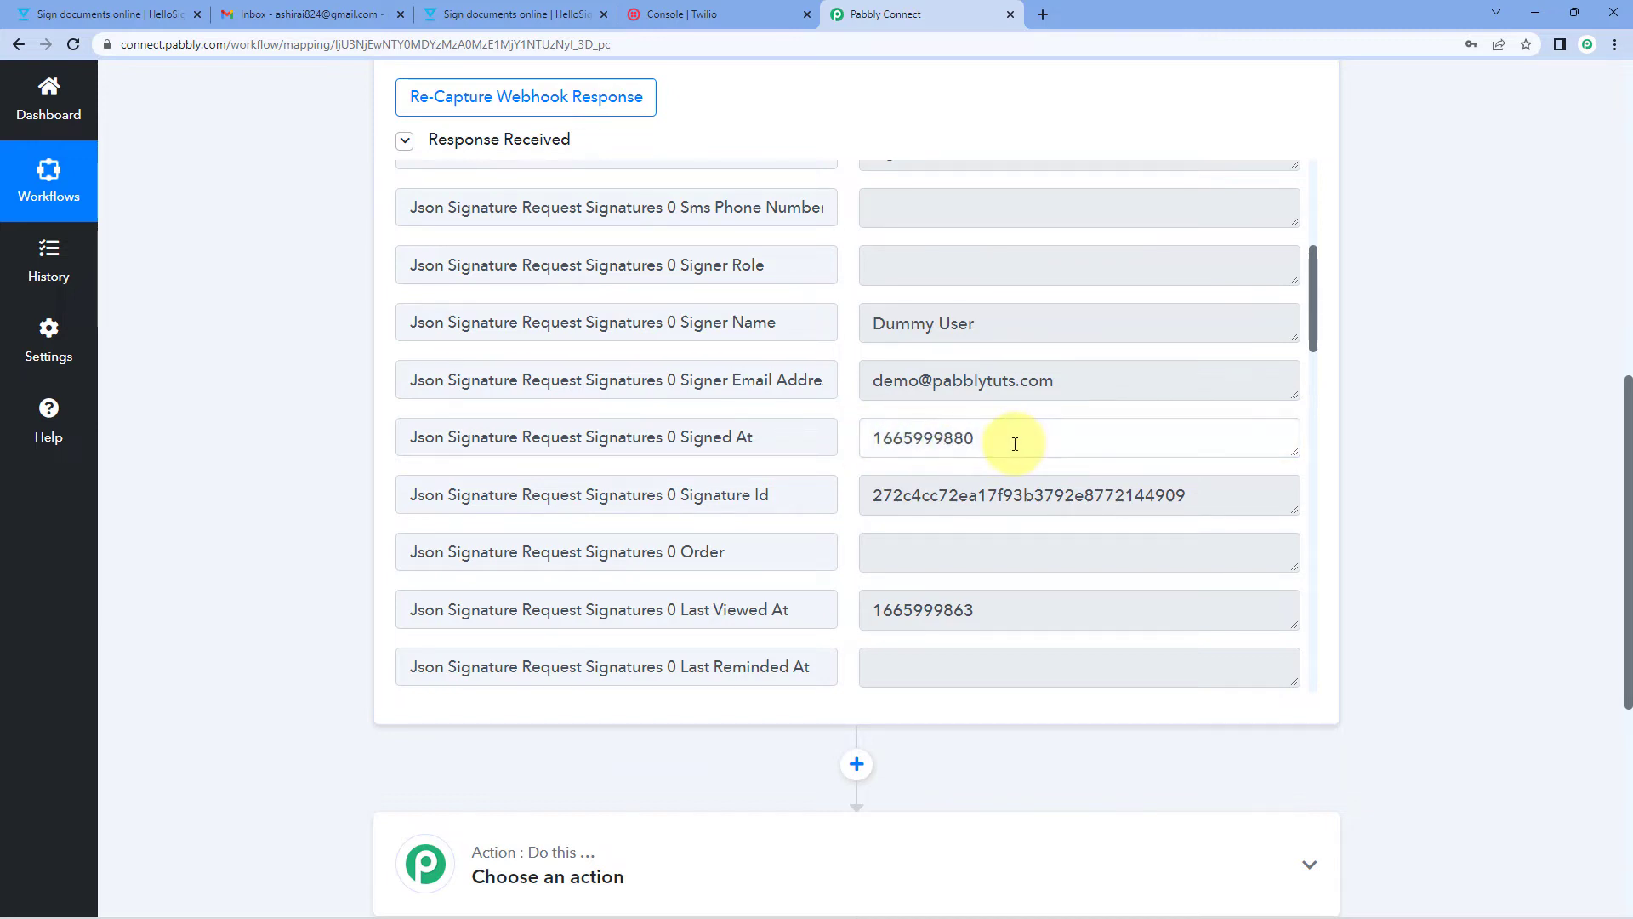
{"action": "left_click_drag", "start_coordinate": [1015, 444], "coordinate": [845, 429]}
{"action": "left_click", "coordinate": [845, 428]}
Step: Check the signature request's original title further down in the HelloSign response
{"action": "scroll", "coordinate": [844, 429], "scroll_direction": "down", "scroll_amount": 2}
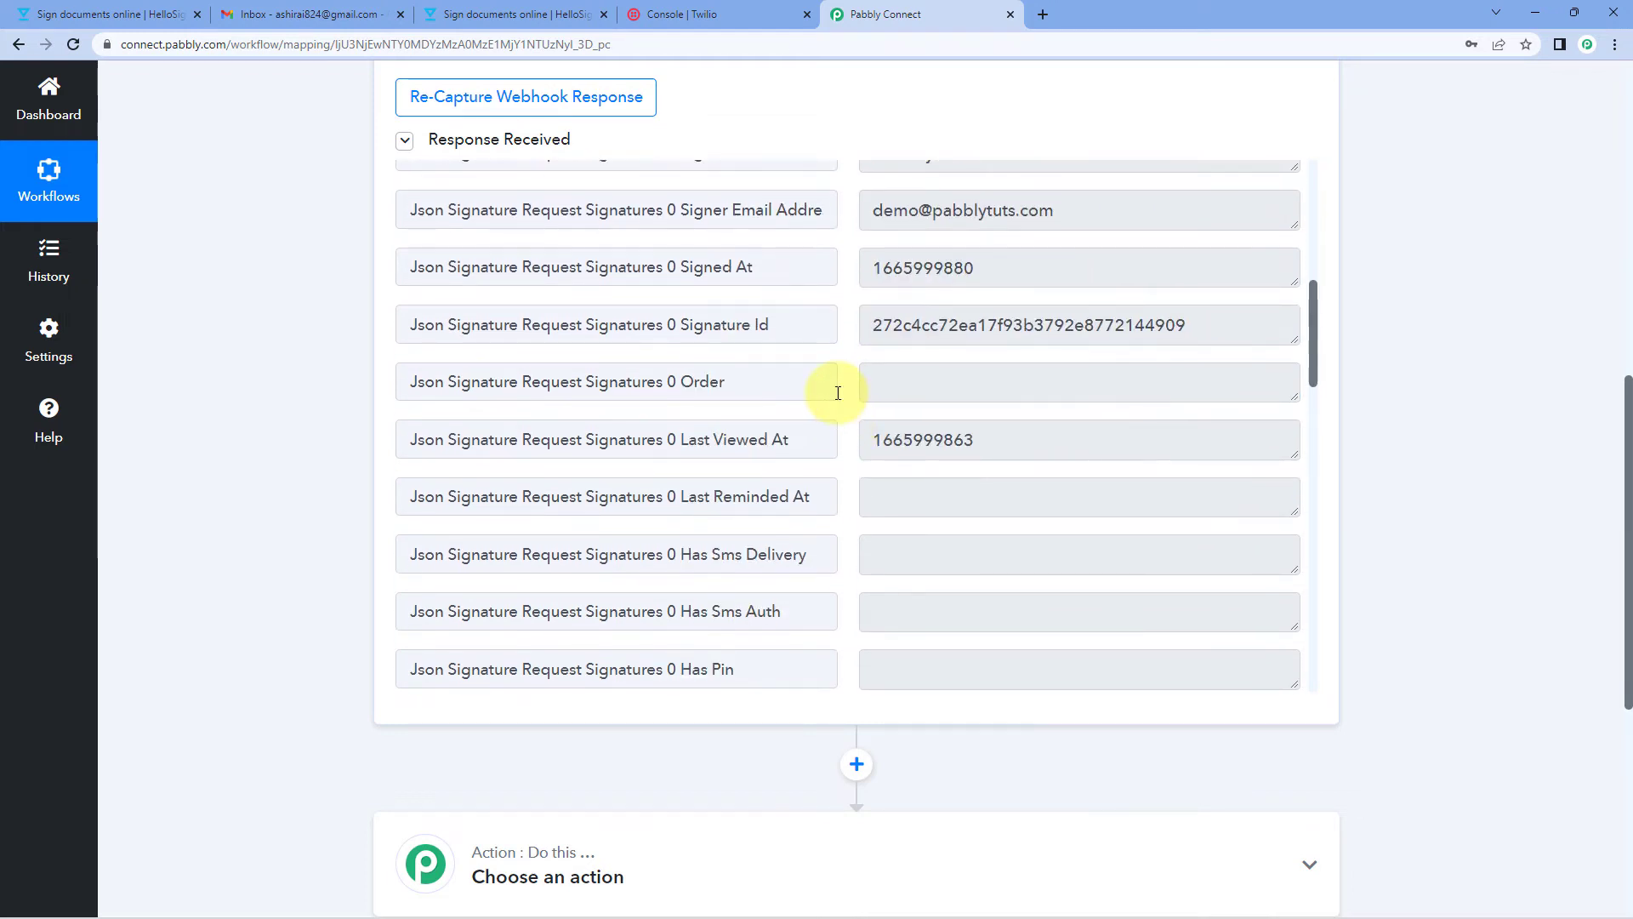
{"action": "scroll", "coordinate": [838, 392], "scroll_direction": "down", "scroll_amount": 9}
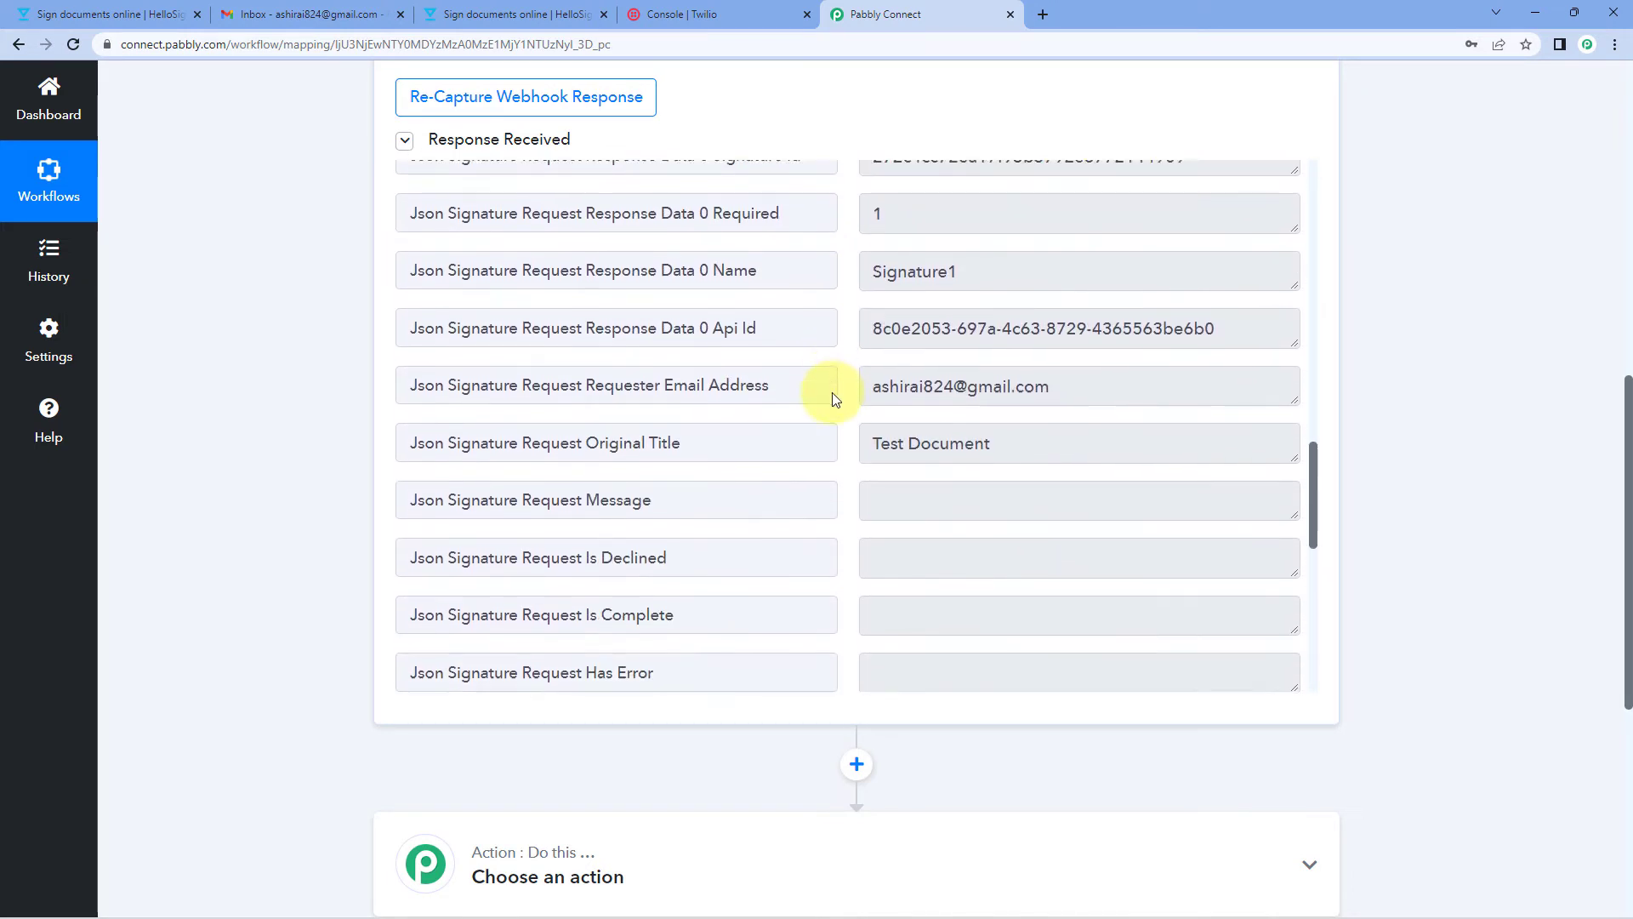
{"action": "scroll", "coordinate": [834, 398], "scroll_direction": "down", "scroll_amount": 3}
{"action": "left_click", "coordinate": [984, 221]}
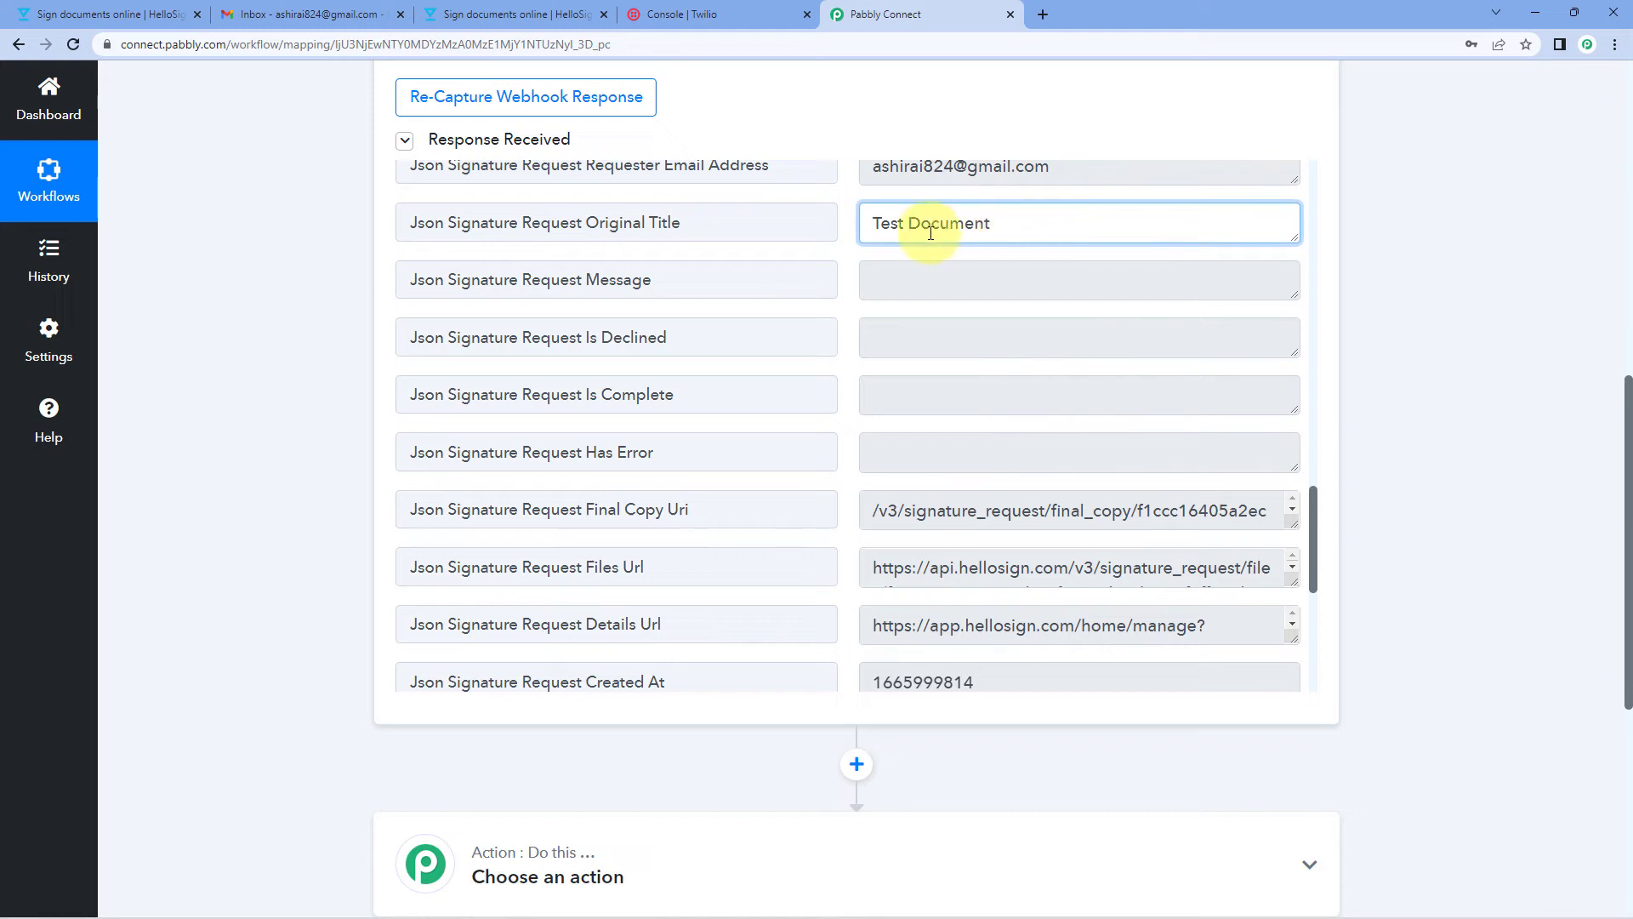
{"action": "left_click_drag", "start_coordinate": [991, 226], "coordinate": [1041, 225]}
{"action": "left_click", "coordinate": [845, 222]}
{"action": "left_click", "coordinate": [867, 222]}
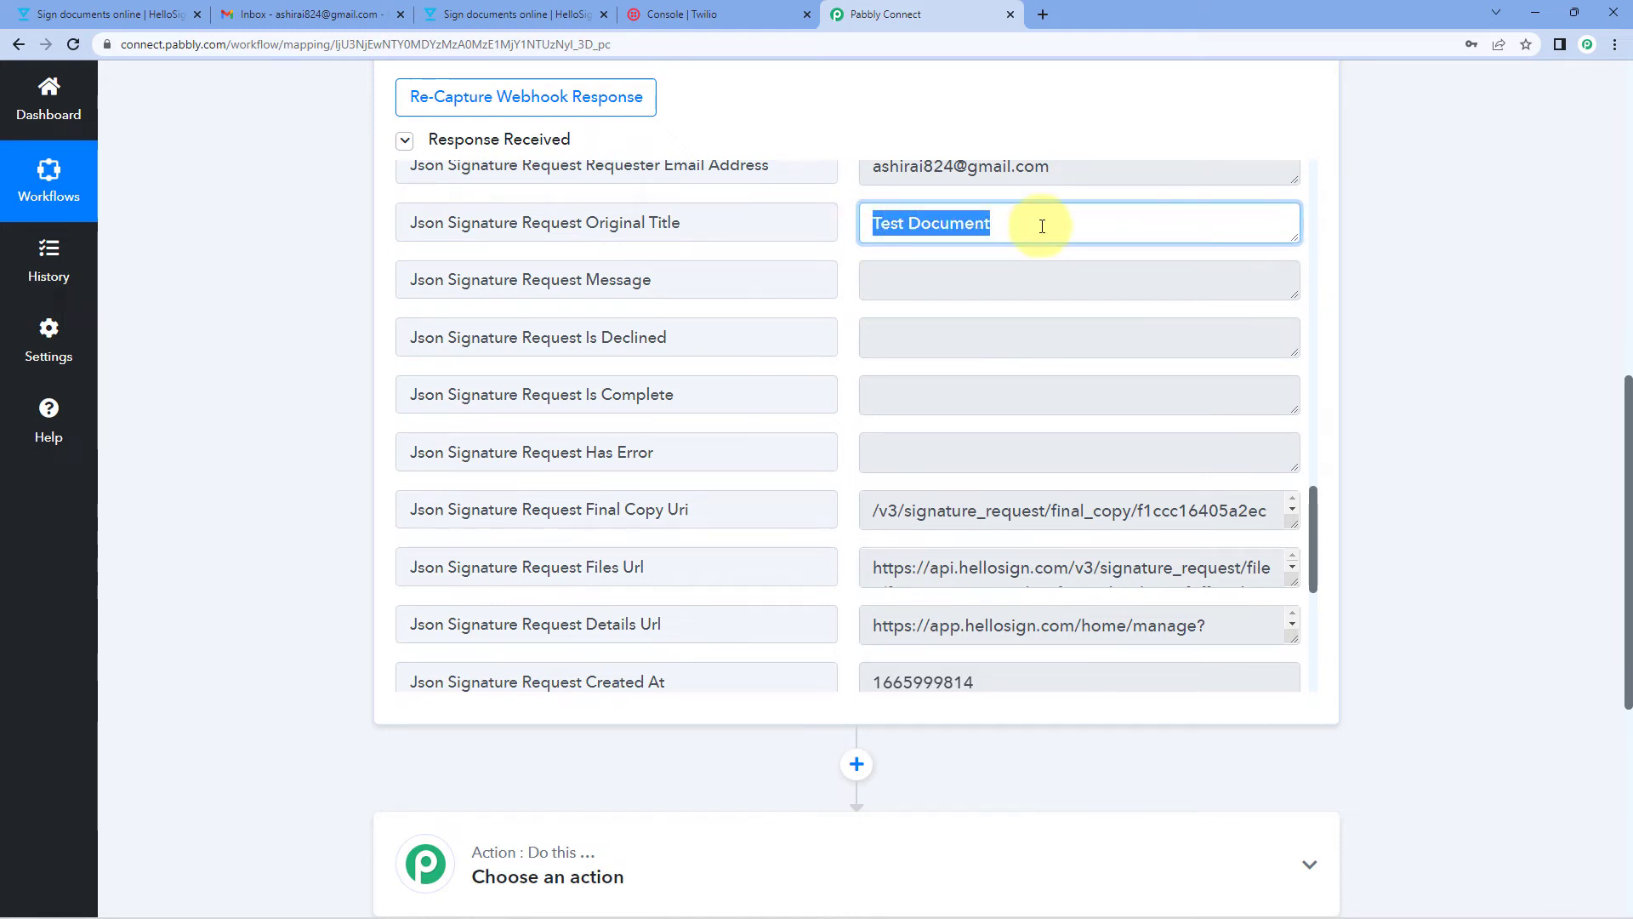
{"action": "left_click", "coordinate": [1042, 226]}
{"action": "left_click", "coordinate": [844, 226]}
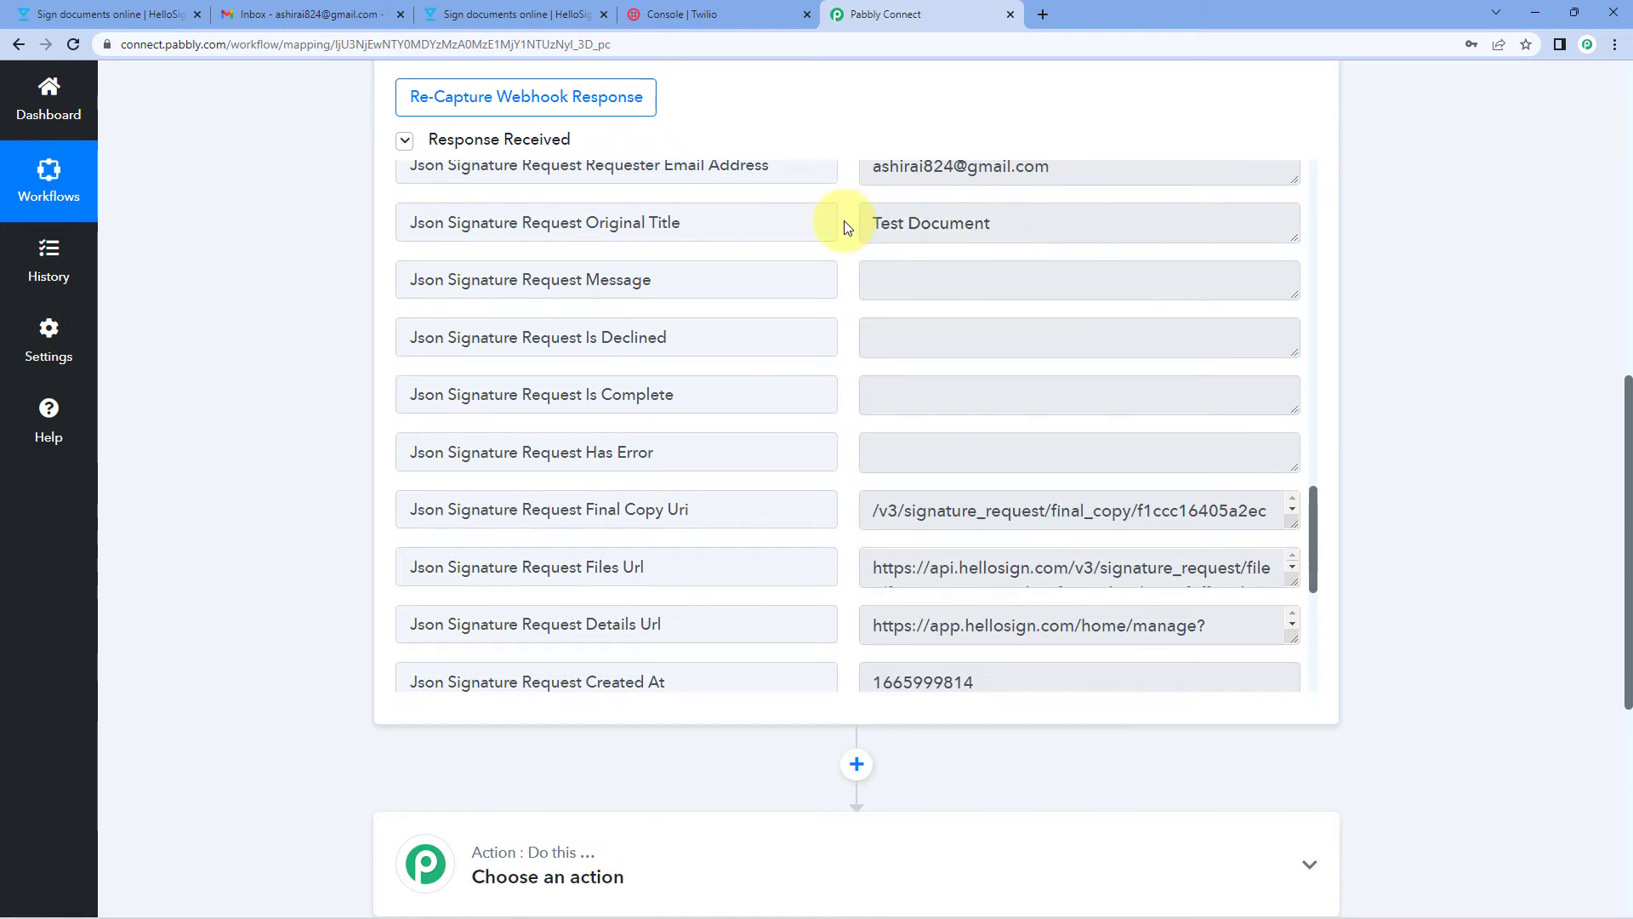
Step: Review the event fields at the end of the HelloSign response and examine the Json Event Event Type value
{"action": "scroll", "coordinate": [842, 222], "scroll_direction": "down", "scroll_amount": 4}
{"action": "scroll", "coordinate": [842, 366], "scroll_direction": "down", "scroll_amount": 1}
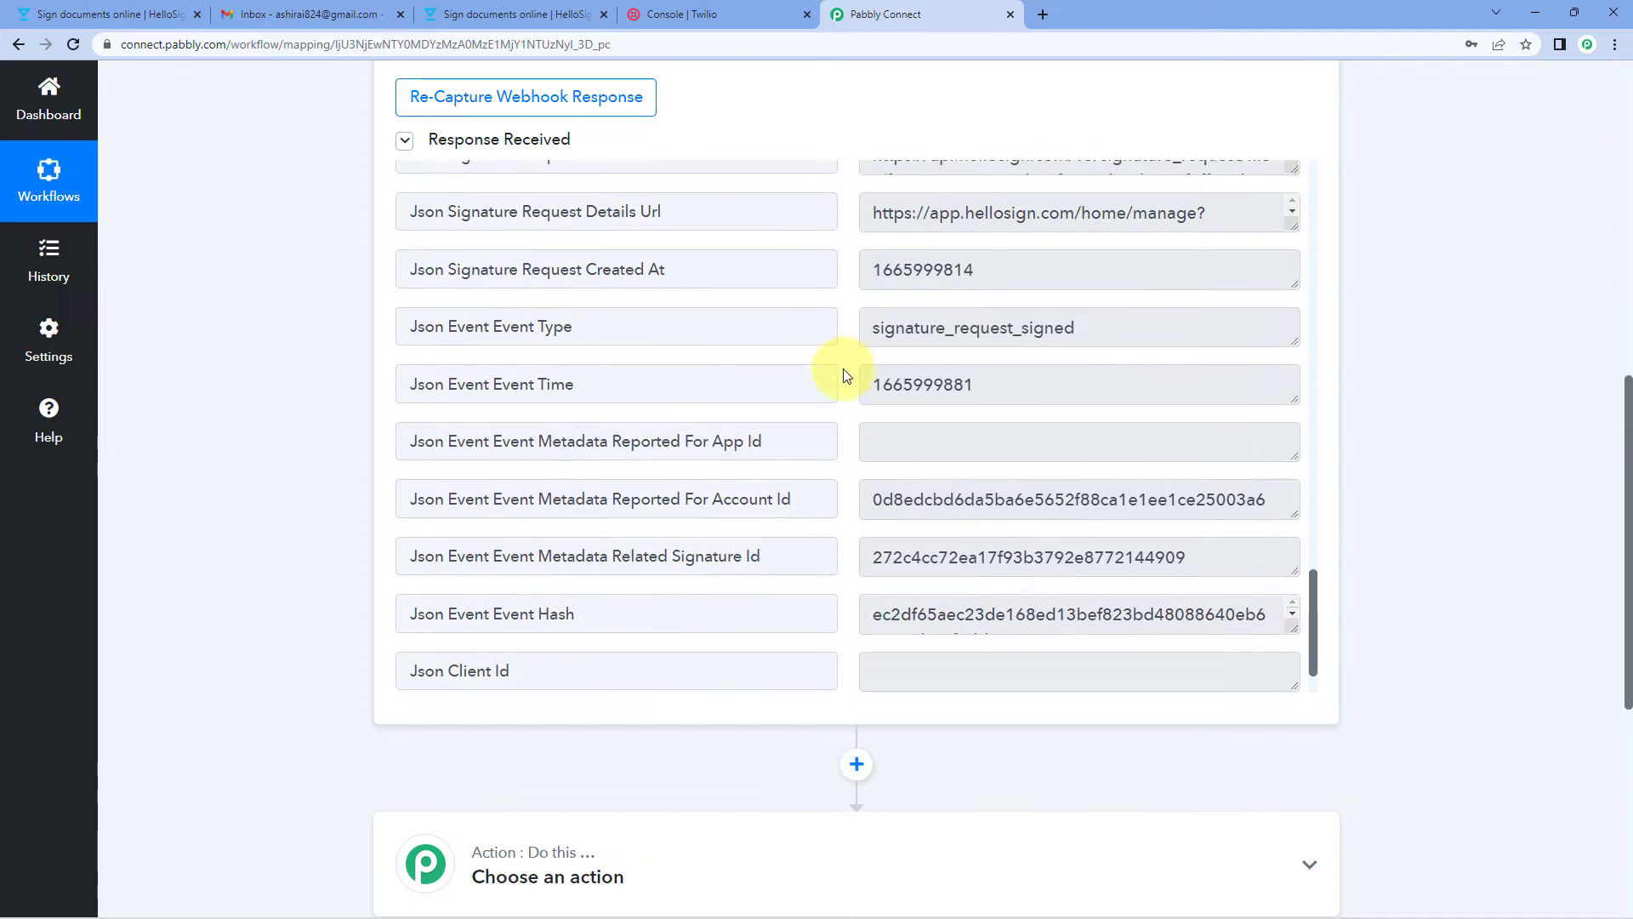
{"action": "scroll", "coordinate": [834, 368], "scroll_direction": "down", "scroll_amount": 1}
{"action": "scroll", "coordinate": [834, 369], "scroll_direction": "up", "scroll_amount": 1}
{"action": "scroll", "coordinate": [772, 332], "scroll_direction": "down", "scroll_amount": 1}
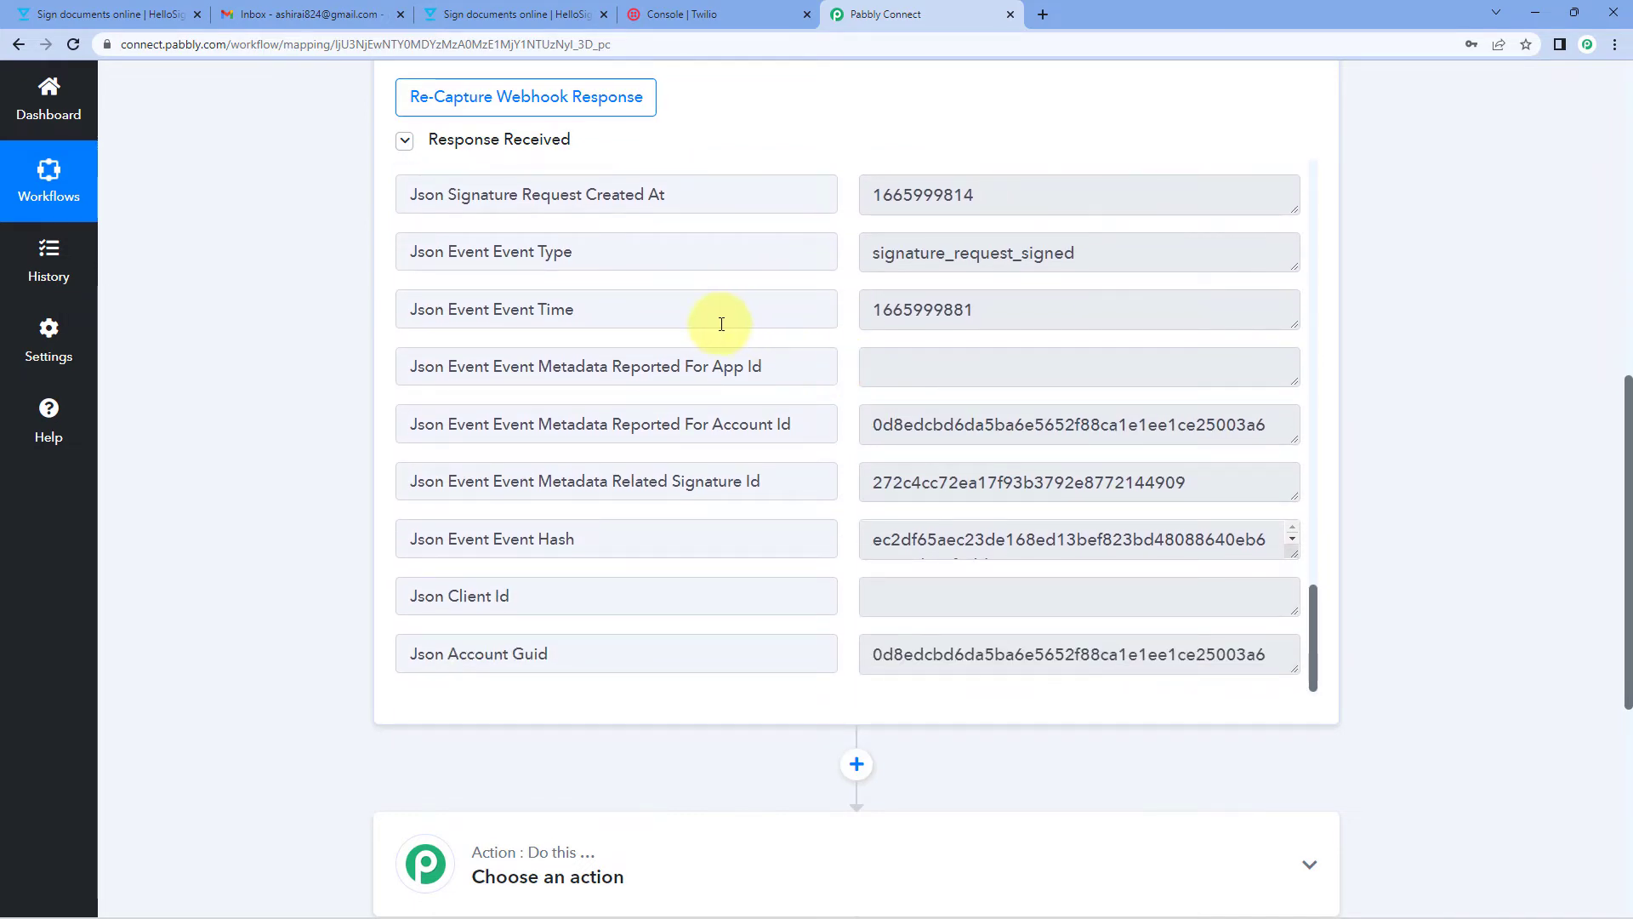
{"action": "scroll", "coordinate": [719, 171], "scroll_direction": "up", "scroll_amount": 1}
{"action": "scroll", "coordinate": [548, 120], "scroll_direction": "up", "scroll_amount": 1}
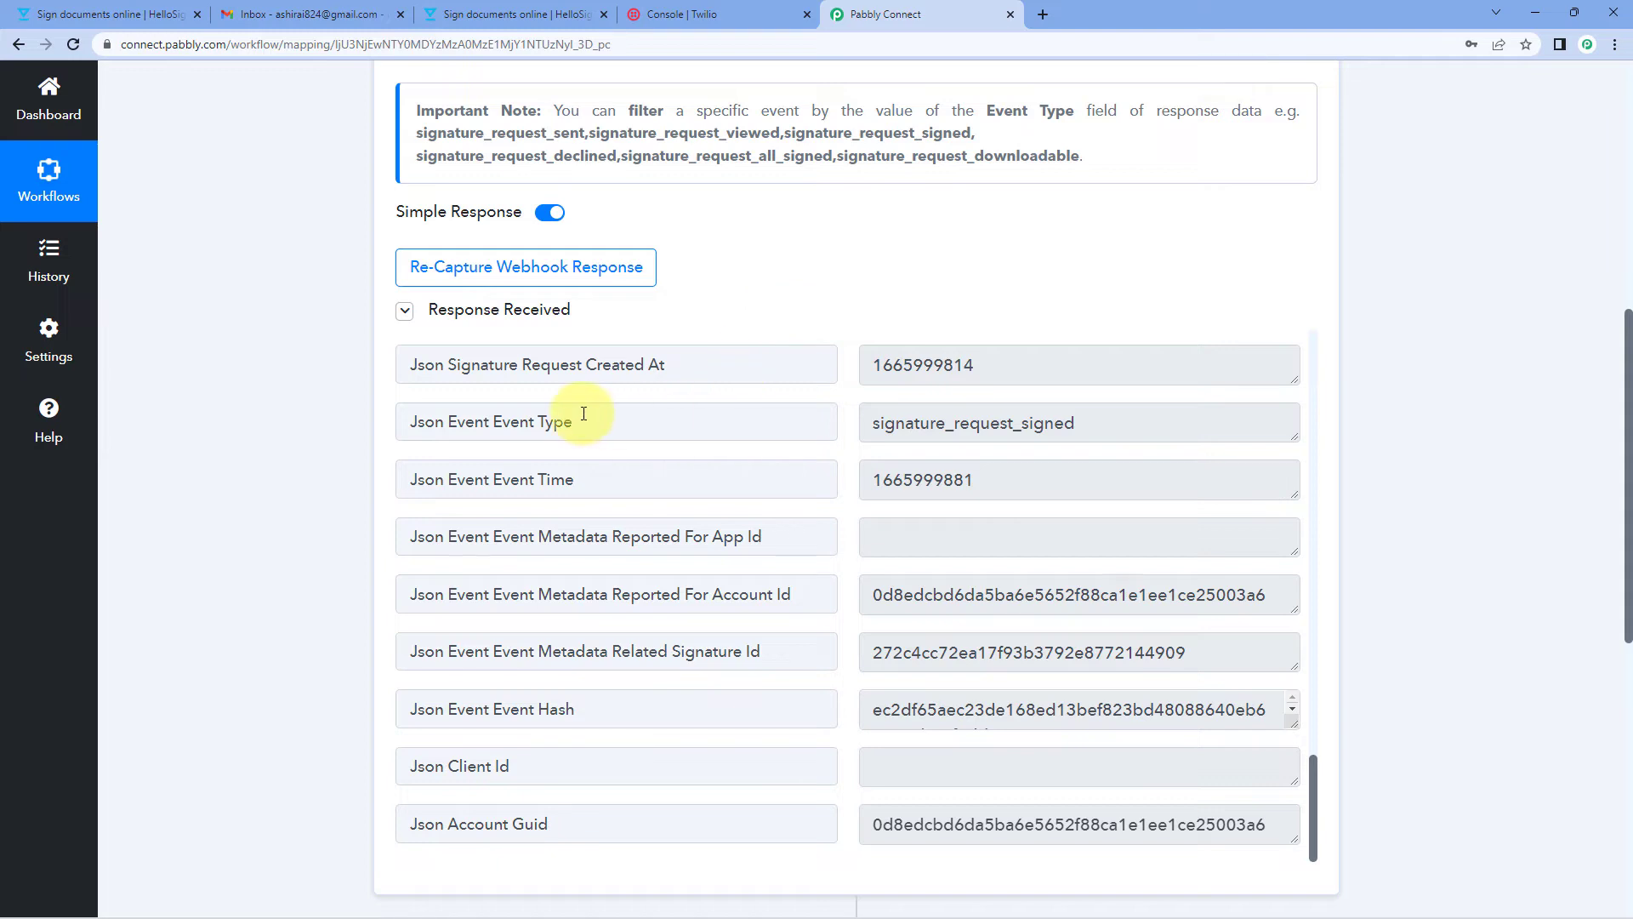
{"action": "left_click", "coordinate": [417, 419]}
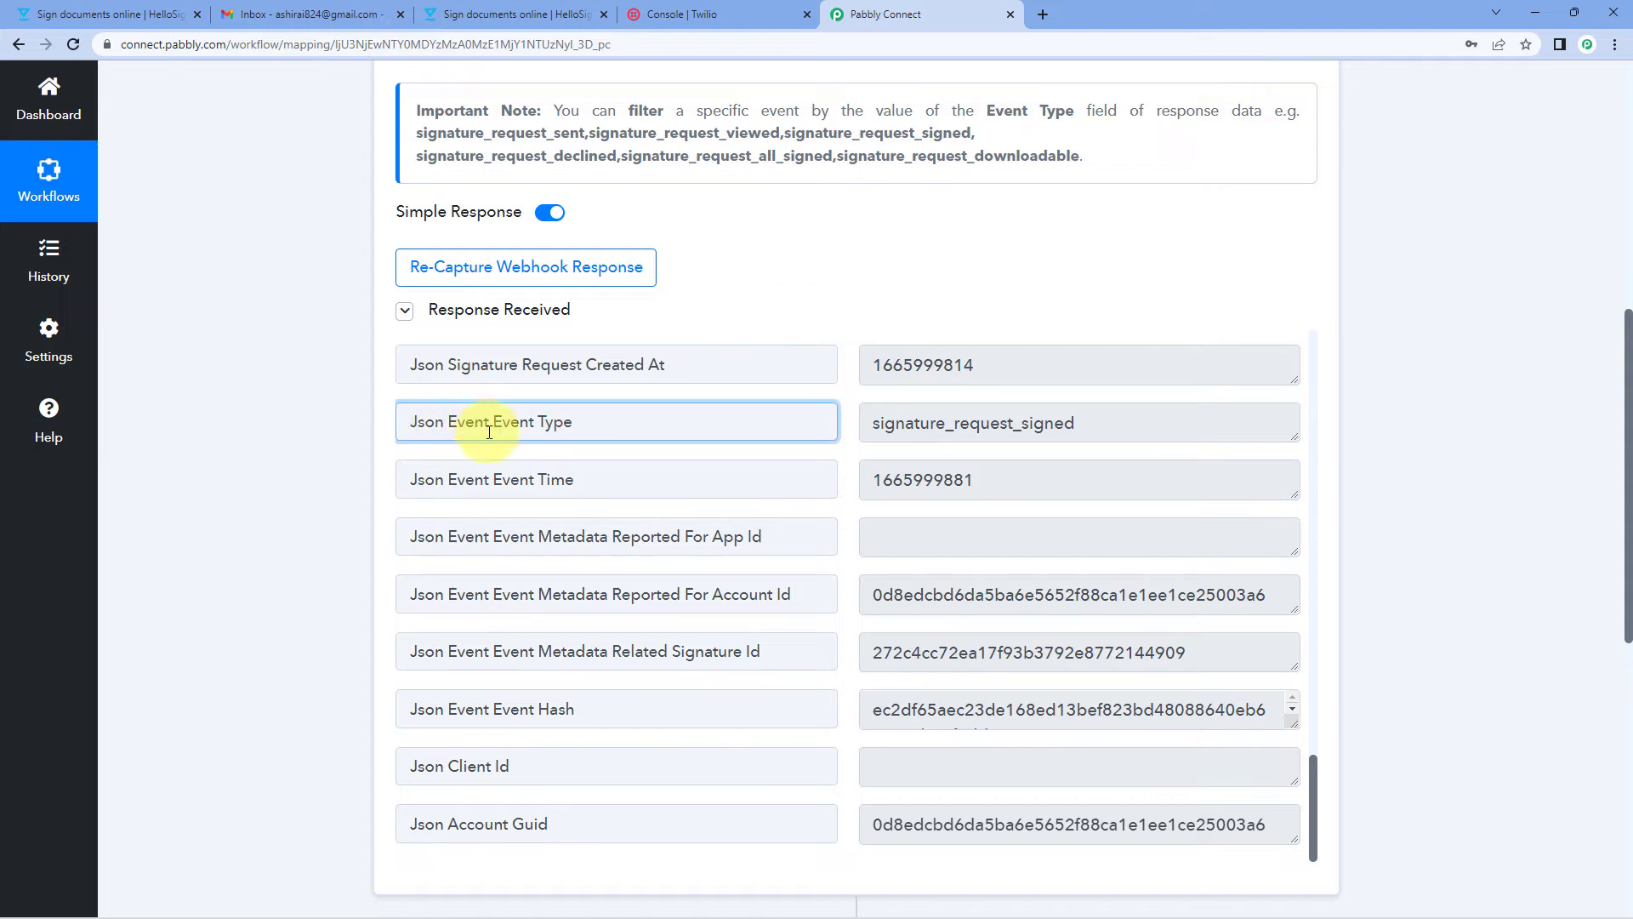
{"action": "left_click", "coordinate": [875, 423]}
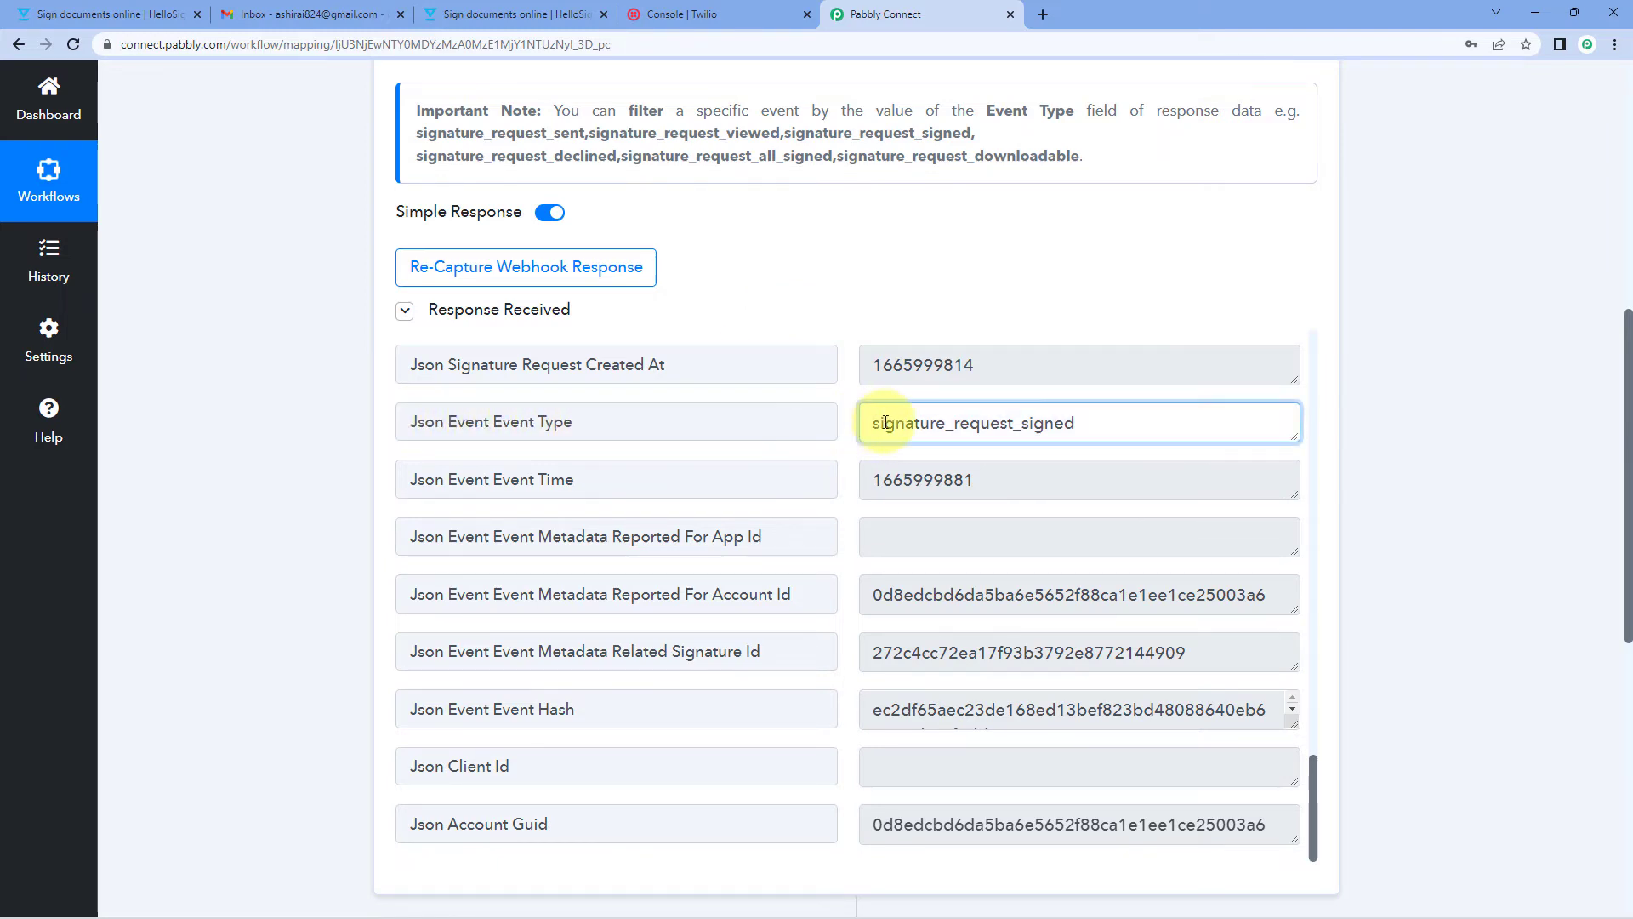
{"action": "mouse_move", "coordinate": [876, 422]}
{"action": "left_mouse_down"}
{"action": "mouse_move", "coordinate": [1102, 425]}
{"action": "mouse_move", "coordinate": [850, 415]}
{"action": "left_mouse_up"}
{"action": "left_click", "coordinate": [1102, 424]}
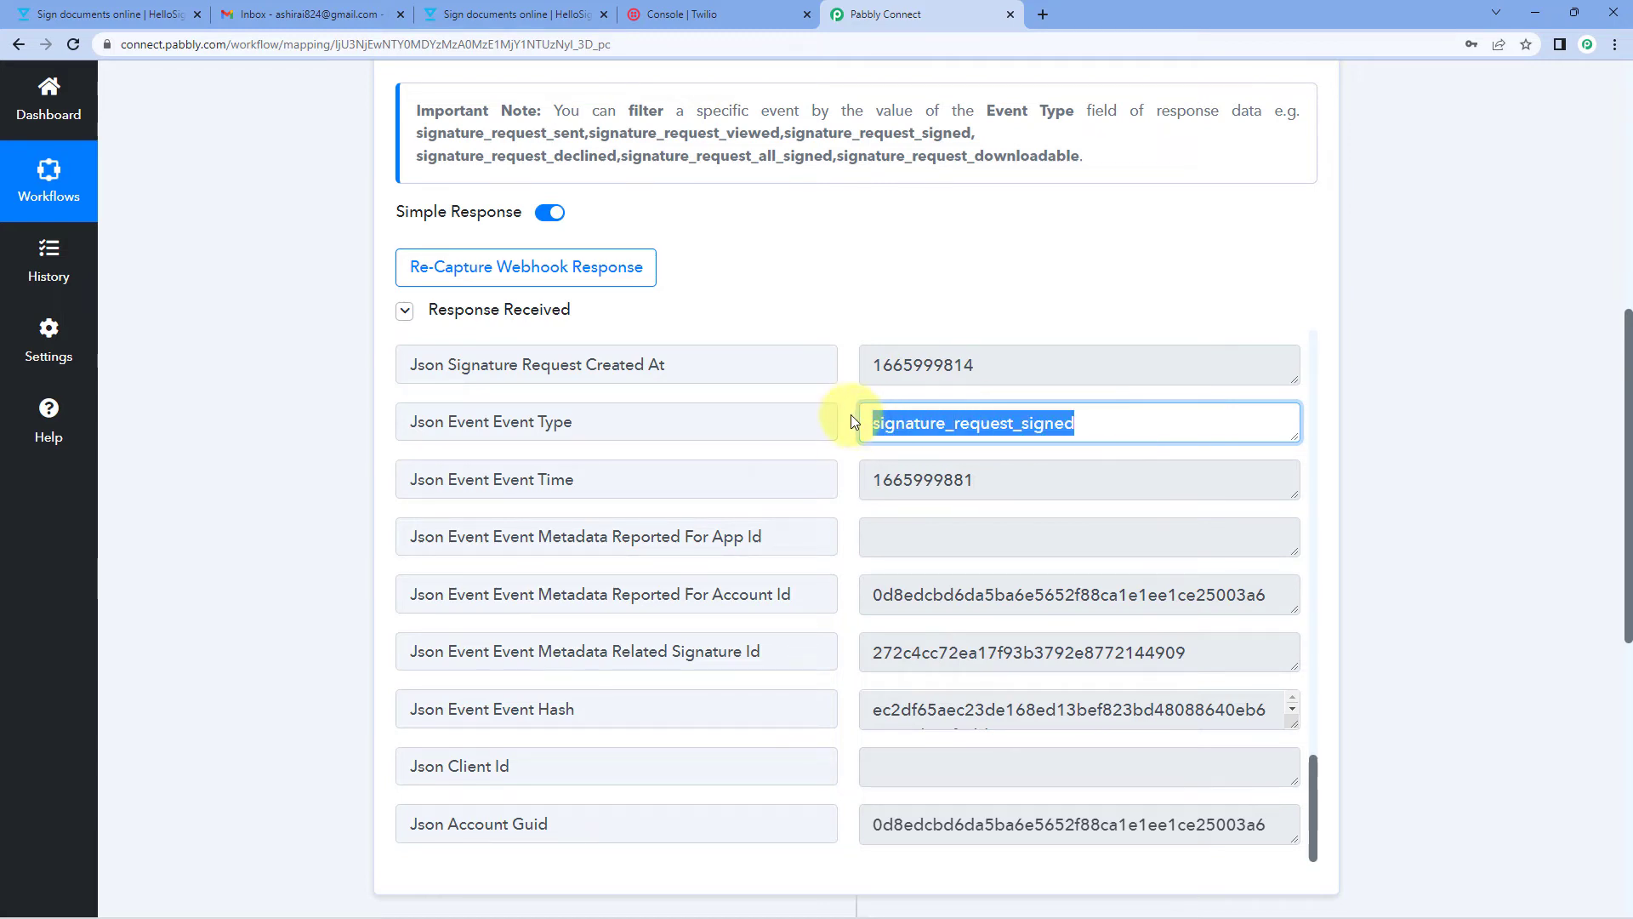
{"action": "left_click", "coordinate": [845, 412]}
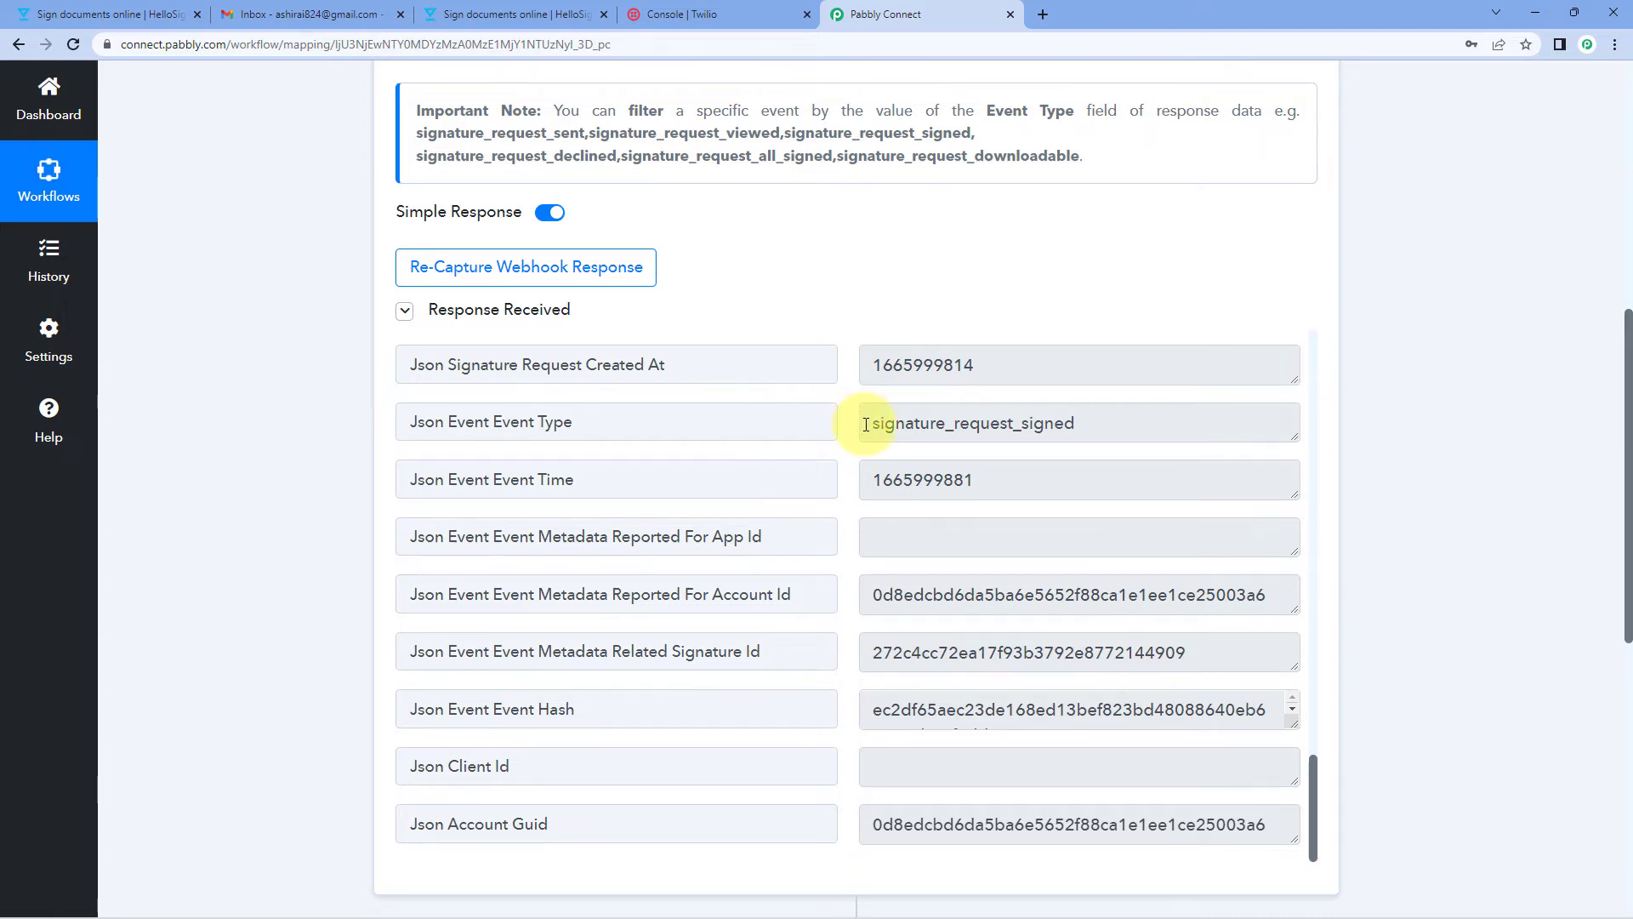
{"action": "left_click_drag", "start_coordinate": [880, 423], "coordinate": [842, 416]}
{"action": "left_click", "coordinate": [843, 419]}
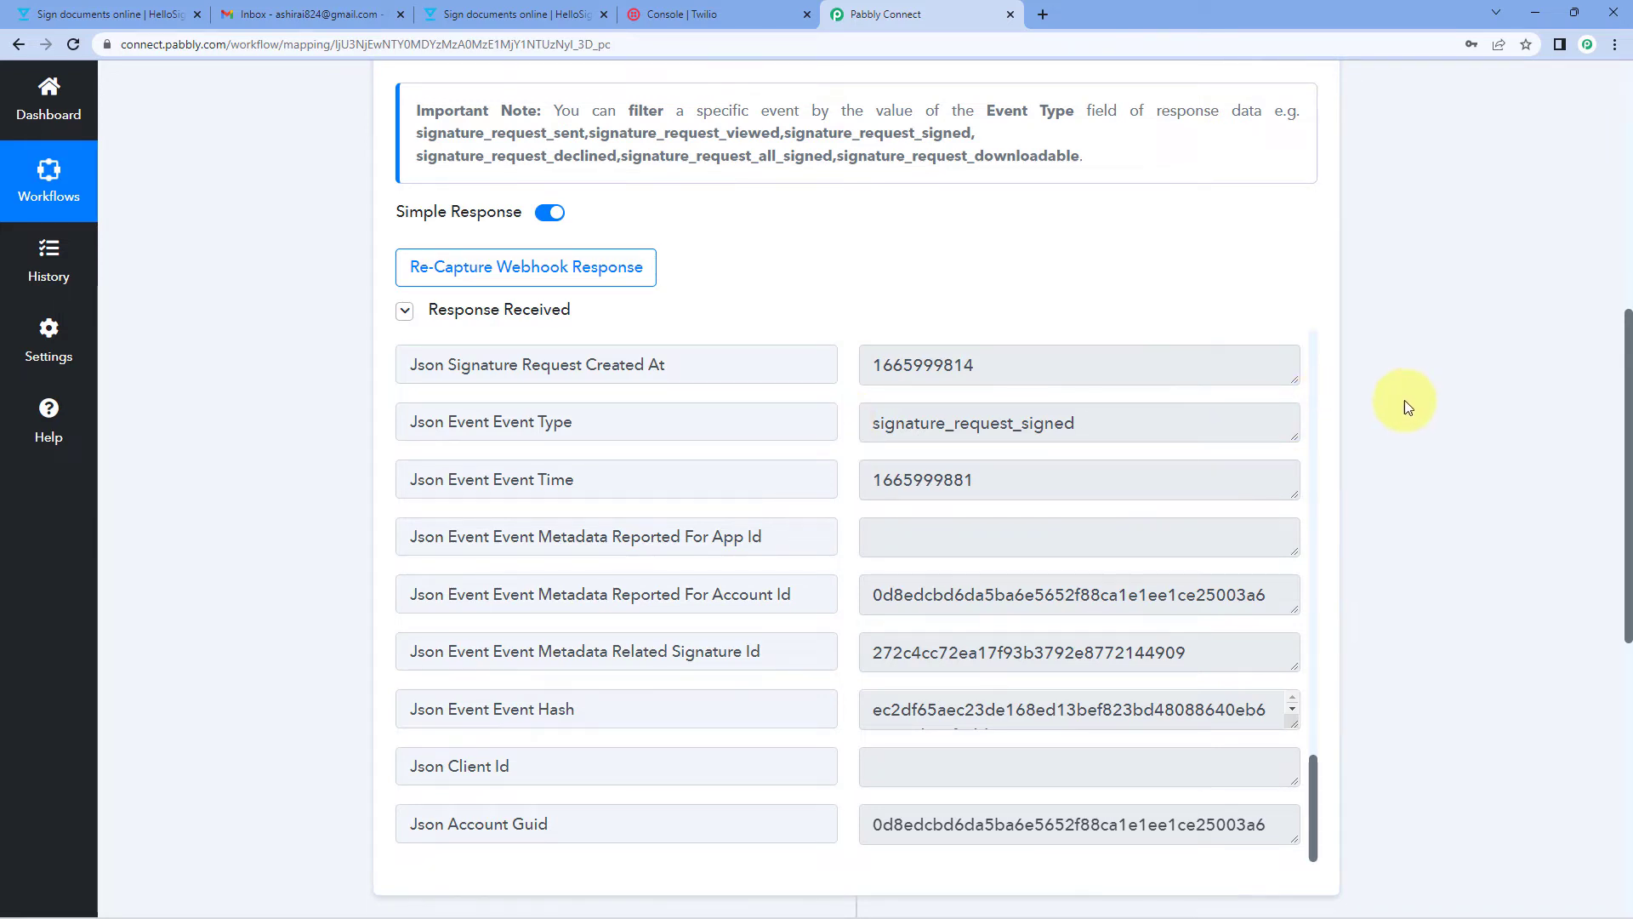
Step: Choose Filter by Pabbly as the app for the workflow's action step
{"action": "scroll", "coordinate": [1395, 396], "scroll_direction": "down", "scroll_amount": 6}
{"action": "left_click", "coordinate": [595, 446]}
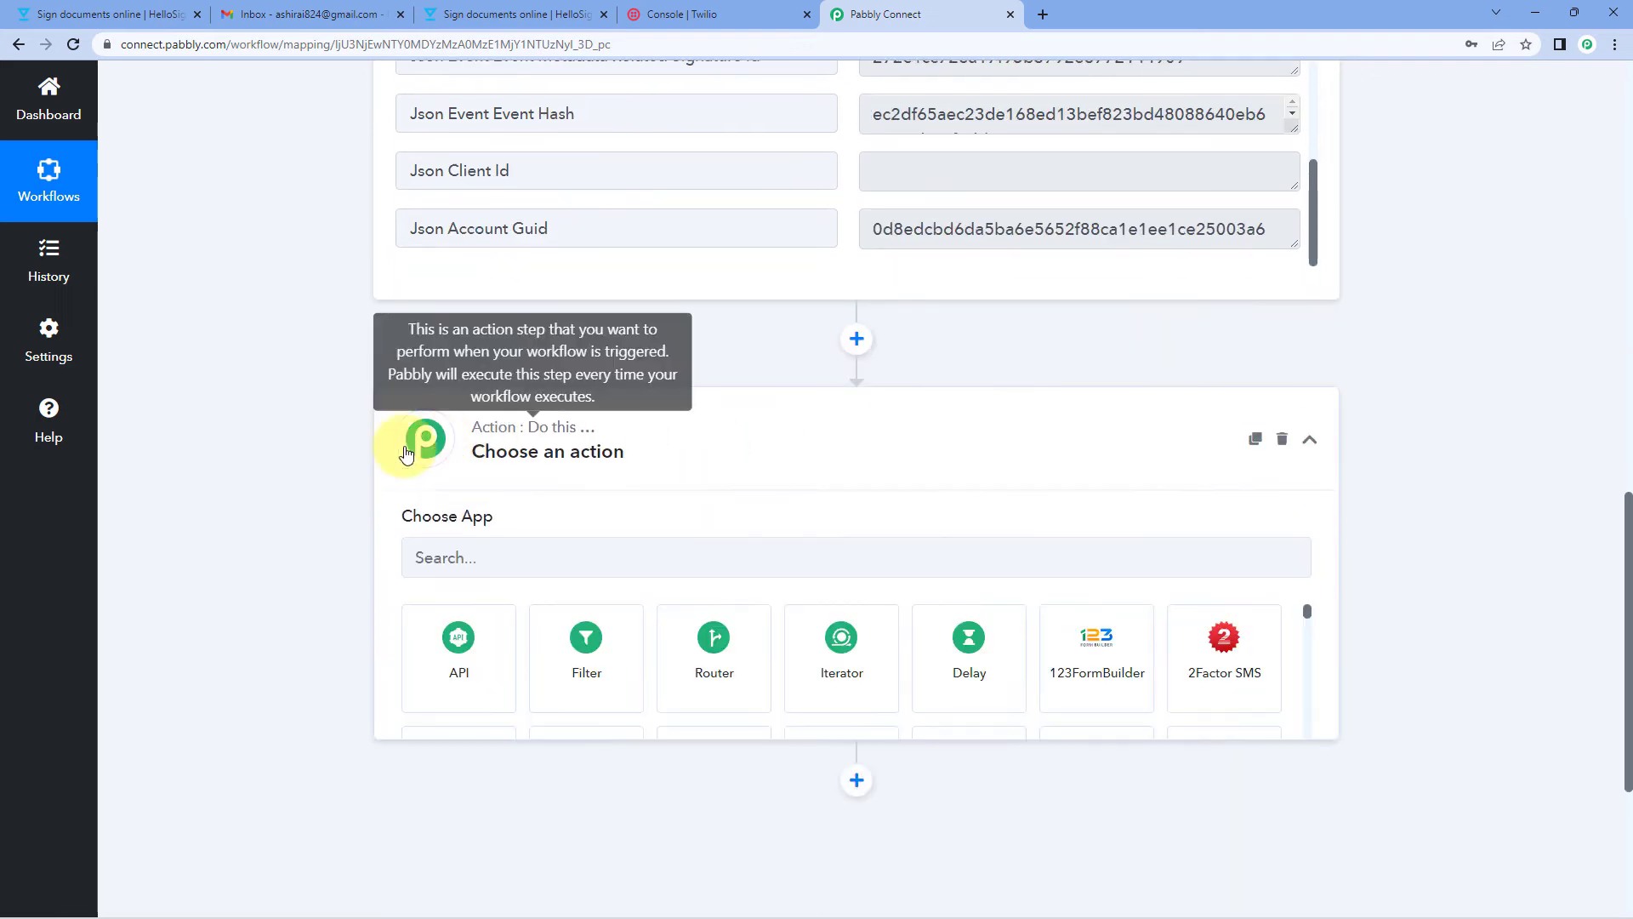
{"action": "scroll", "coordinate": [442, 476], "scroll_direction": "down", "scroll_amount": 1}
{"action": "left_click", "coordinate": [634, 578]}
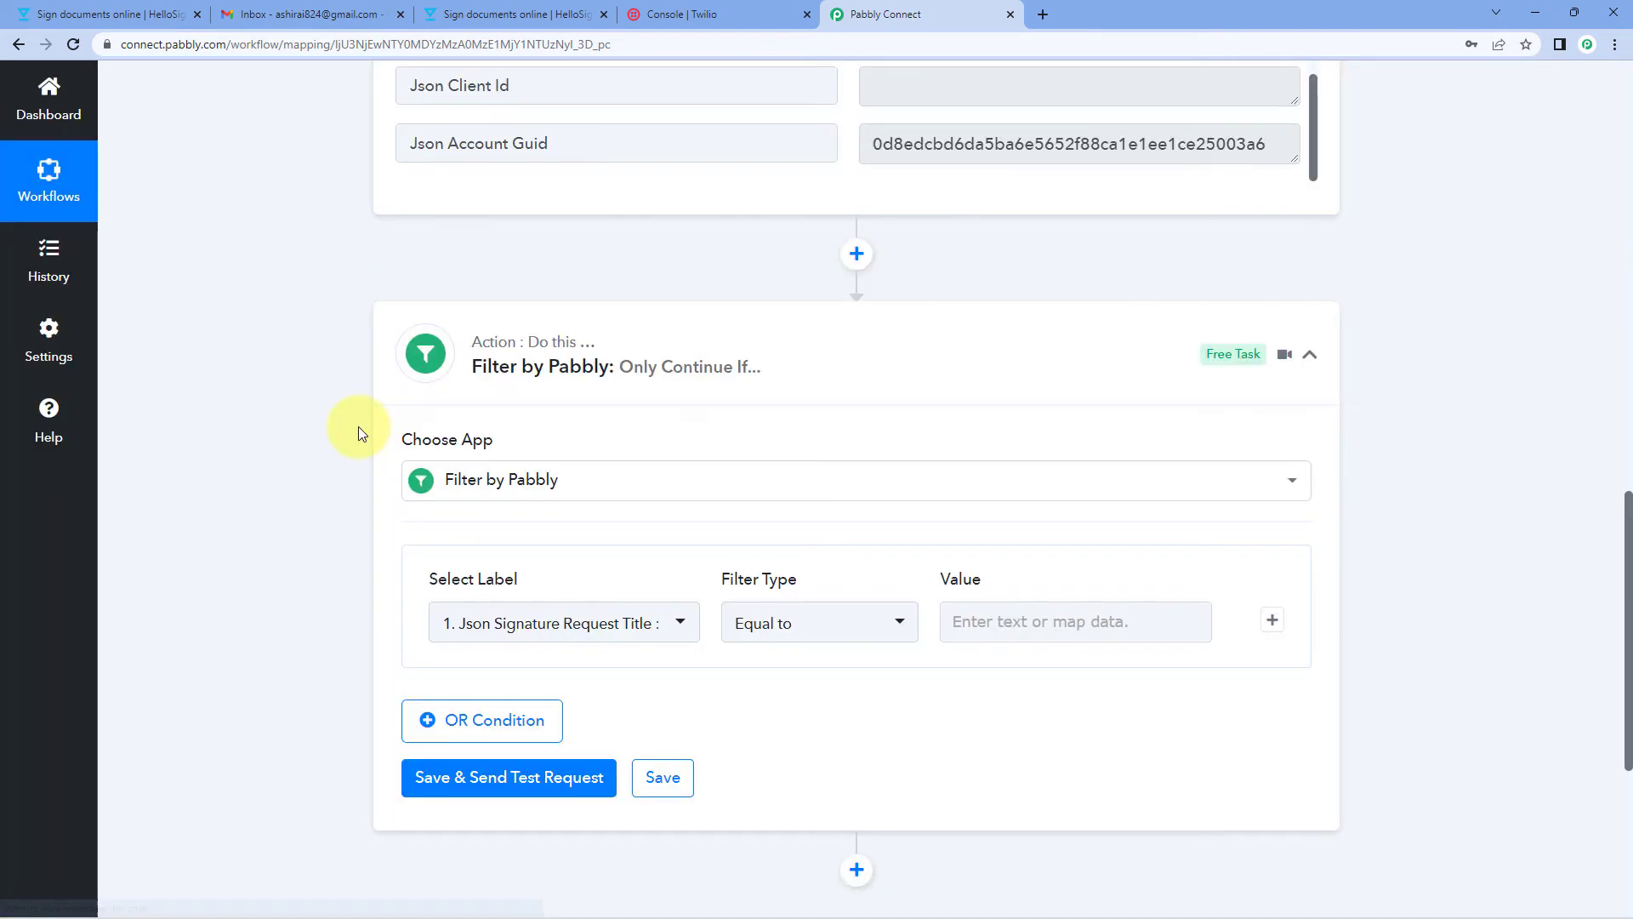
{"action": "scroll", "coordinate": [354, 426], "scroll_direction": "down", "scroll_amount": 3}
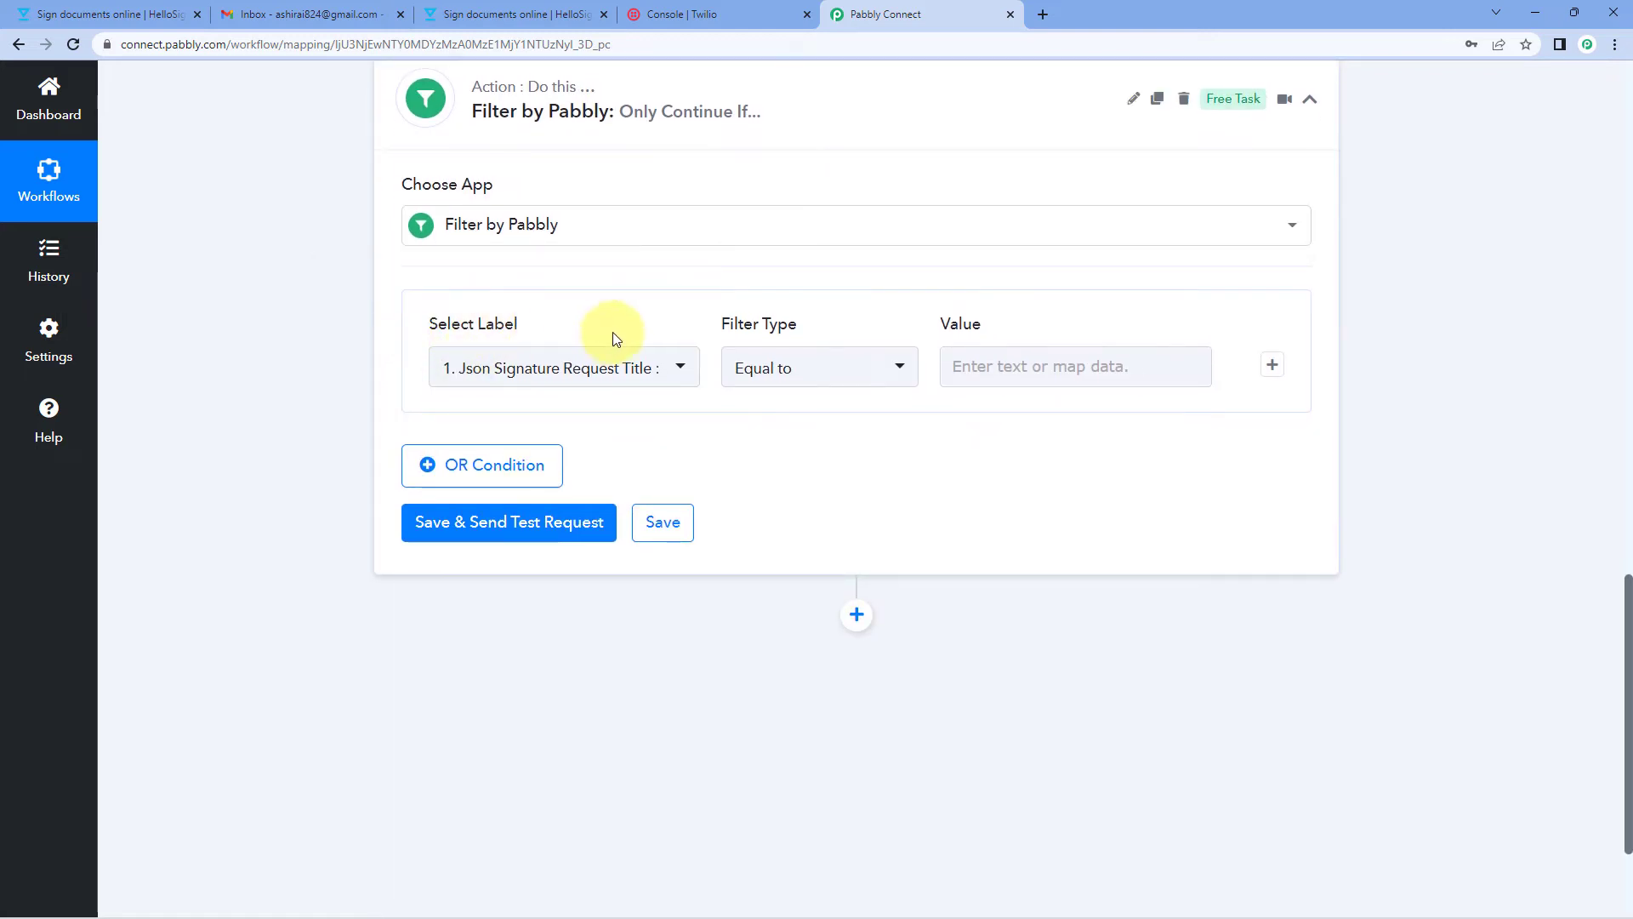
Step: Set the filter condition's label to Json Event Event Type from the HelloSign webhook response
{"action": "left_click", "coordinate": [645, 357]}
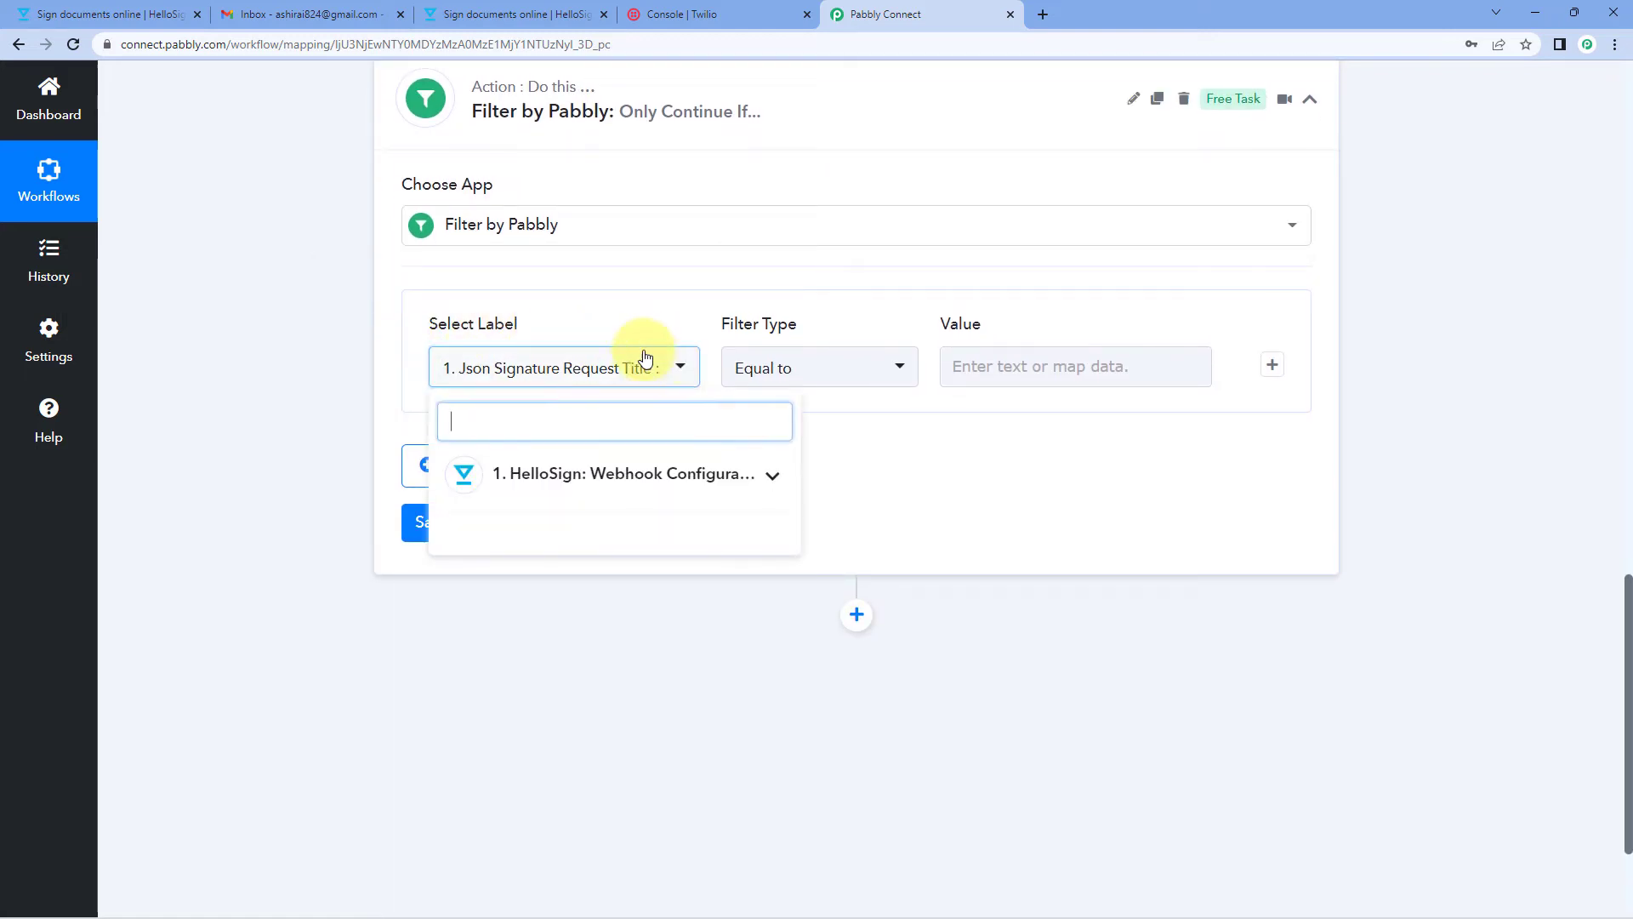
{"action": "left_click", "coordinate": [769, 475]}
{"action": "scroll", "coordinate": [662, 570], "scroll_direction": "down", "scroll_amount": 10}
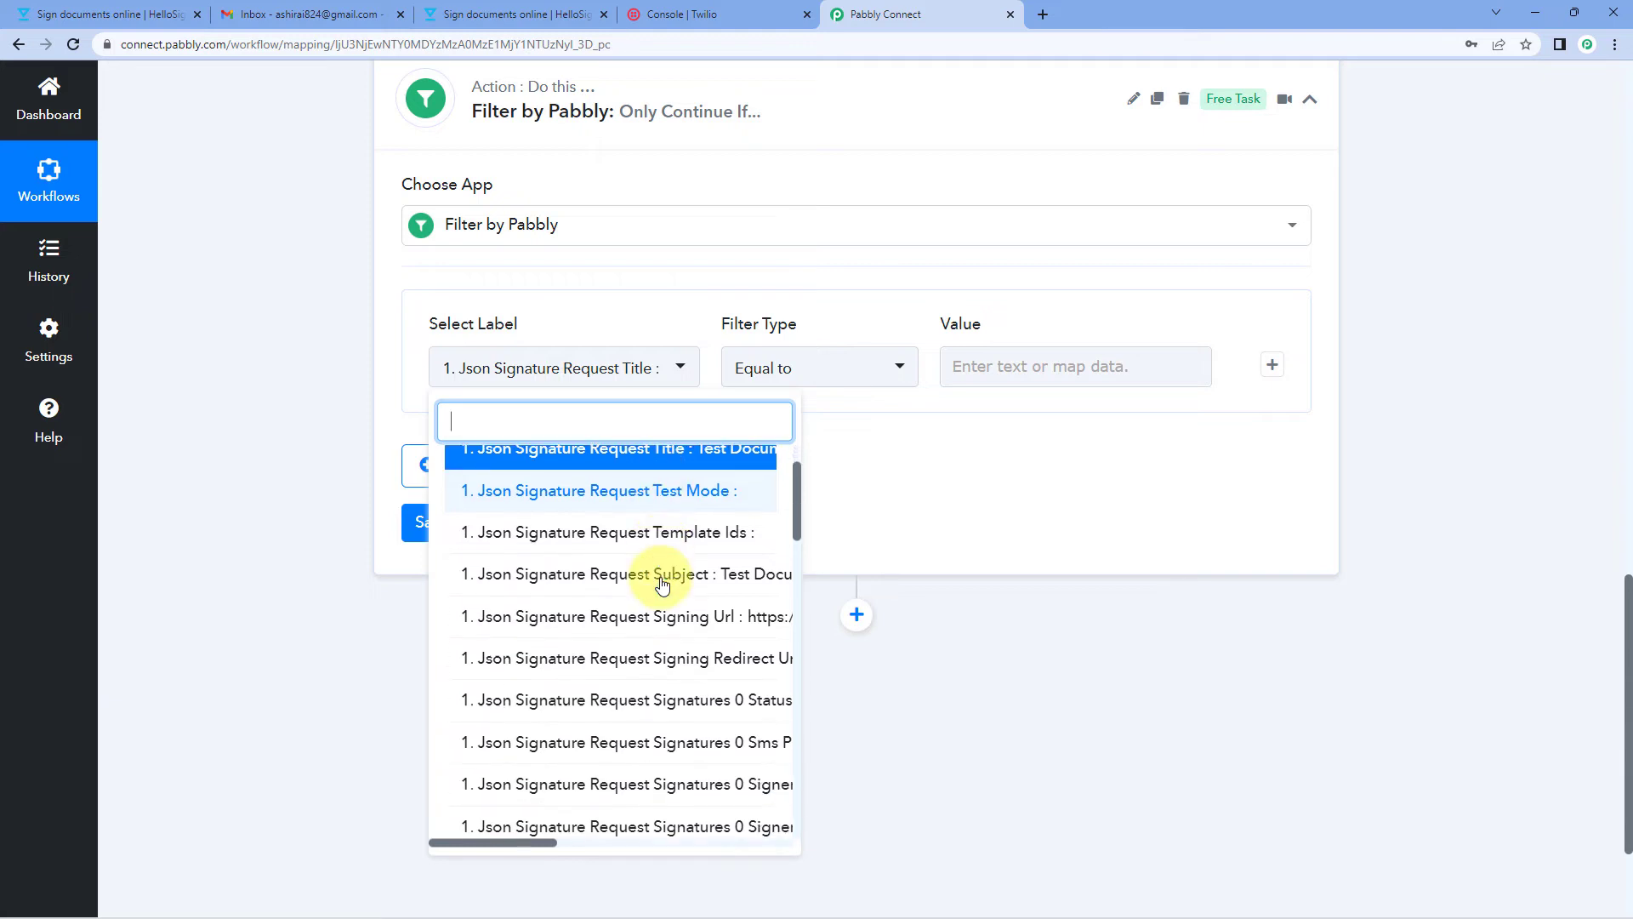
{"action": "scroll", "coordinate": [663, 585], "scroll_direction": "down", "scroll_amount": 8}
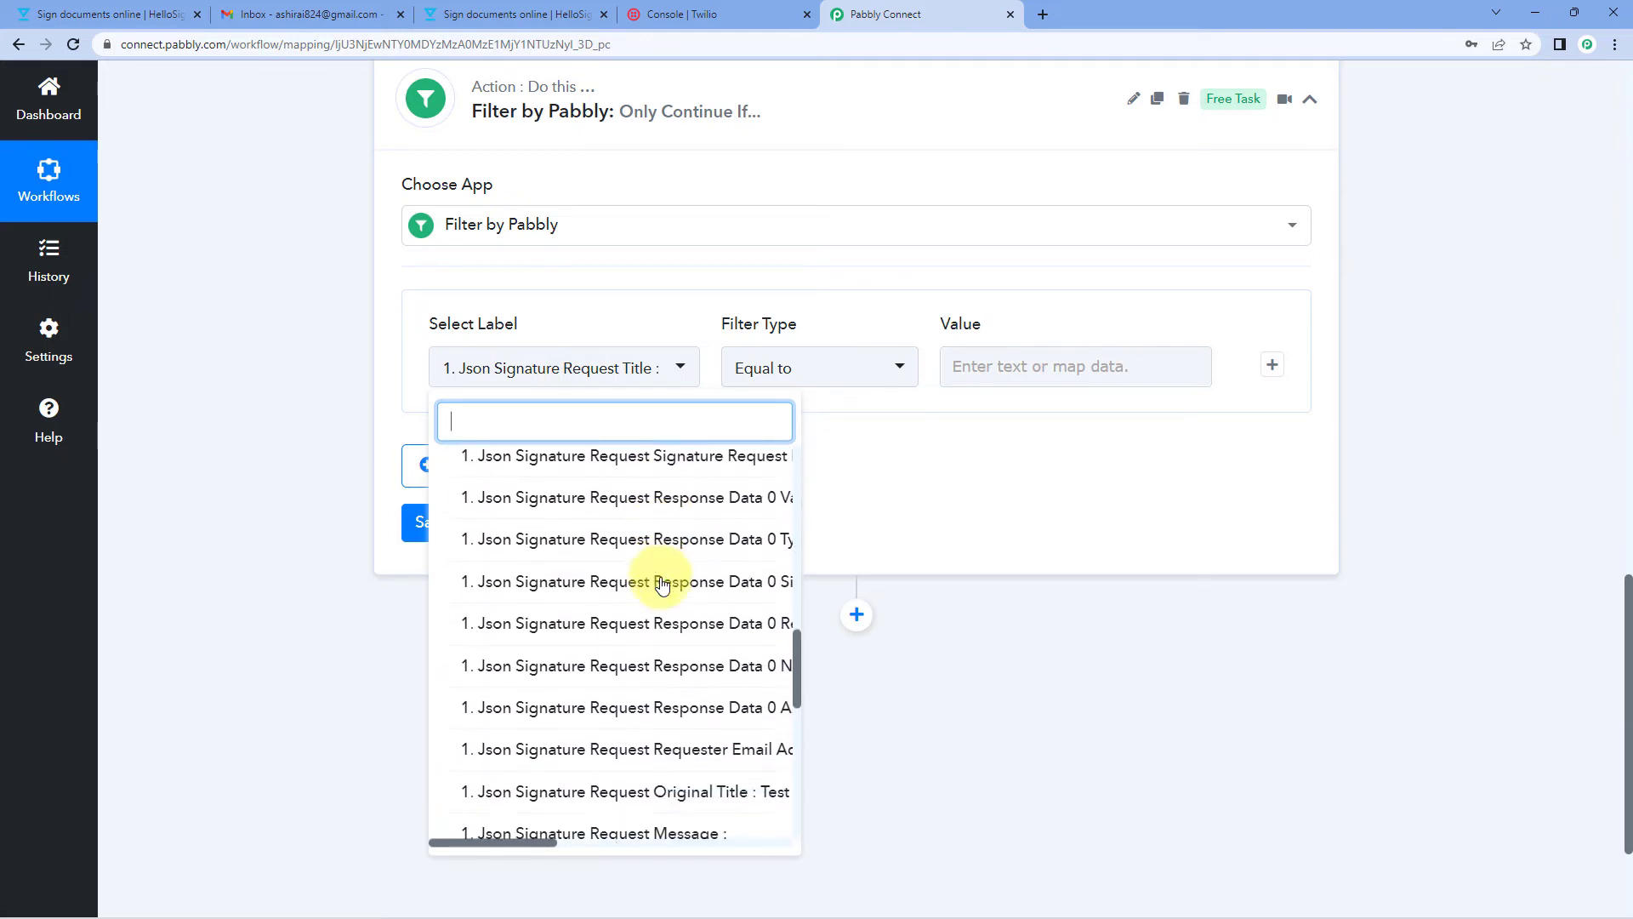
{"action": "scroll", "coordinate": [615, 601], "scroll_direction": "down", "scroll_amount": 2}
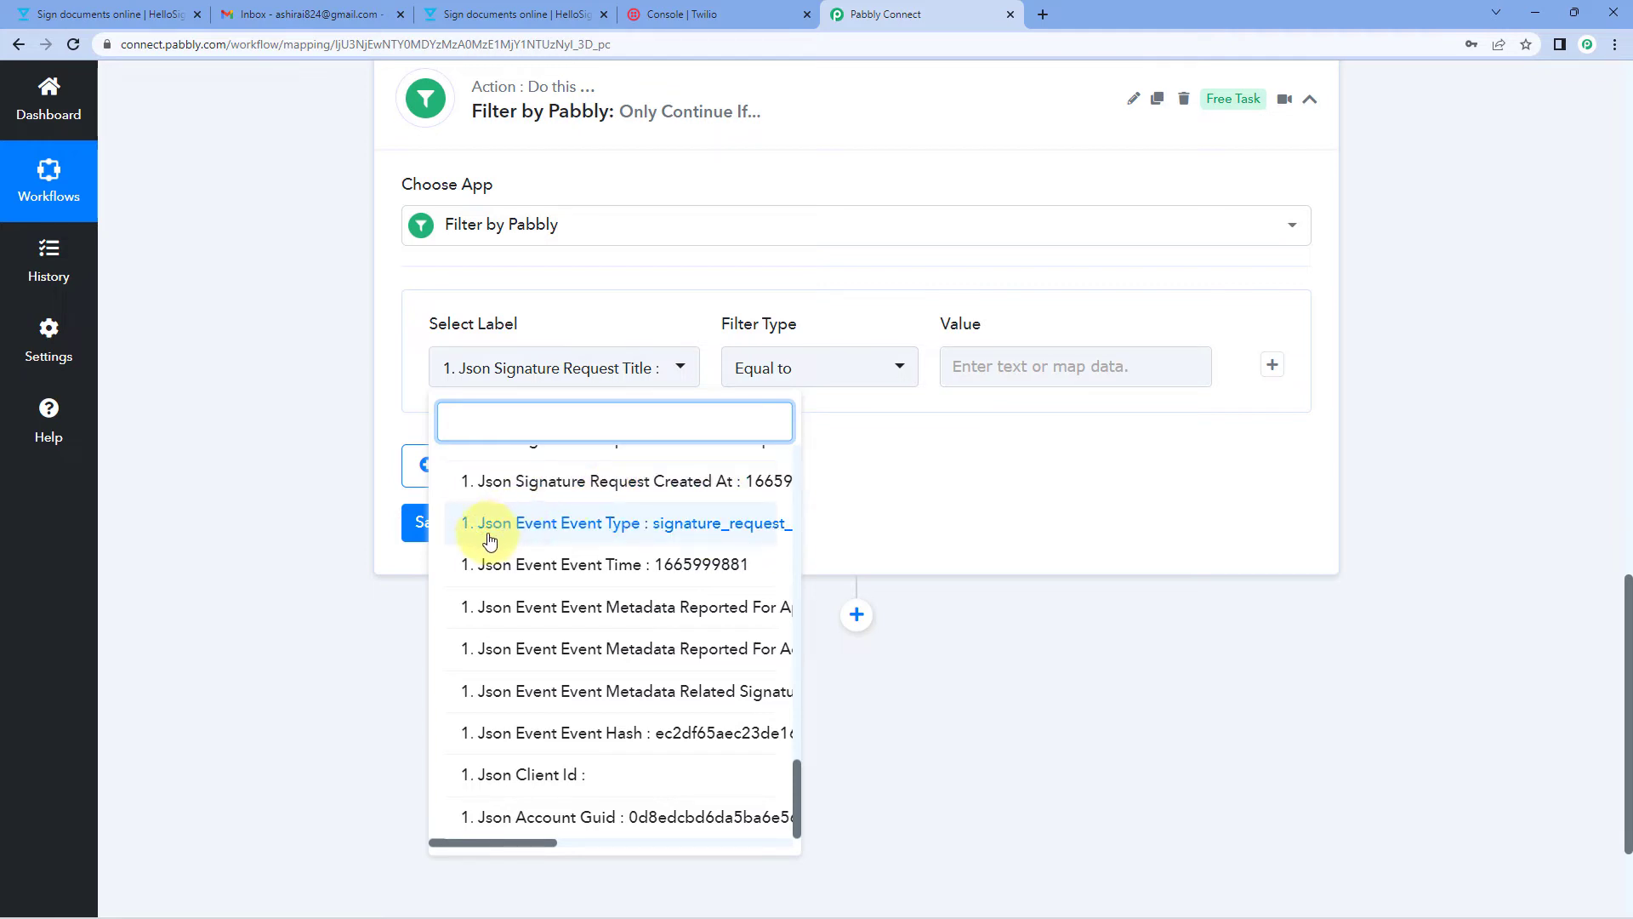
{"action": "left_click", "coordinate": [608, 524]}
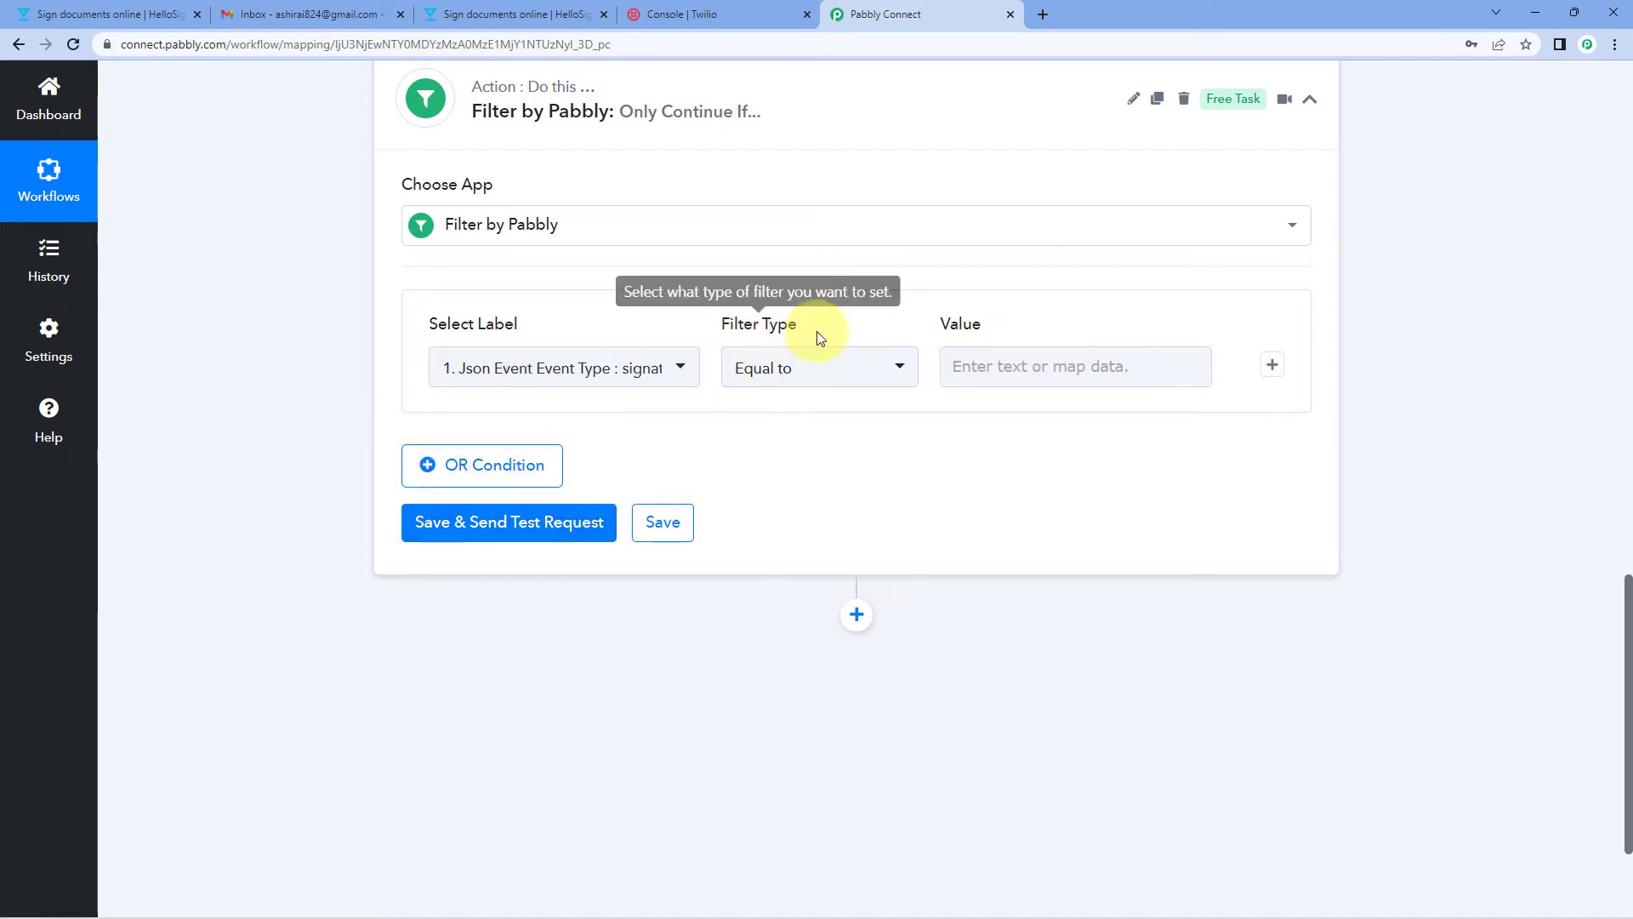
Step: Copy signature_request_signed from the HelloSign response's Event Type and paste it as the filter condition's value
{"action": "scroll", "coordinate": [1006, 342], "scroll_direction": "up", "scroll_amount": 1}
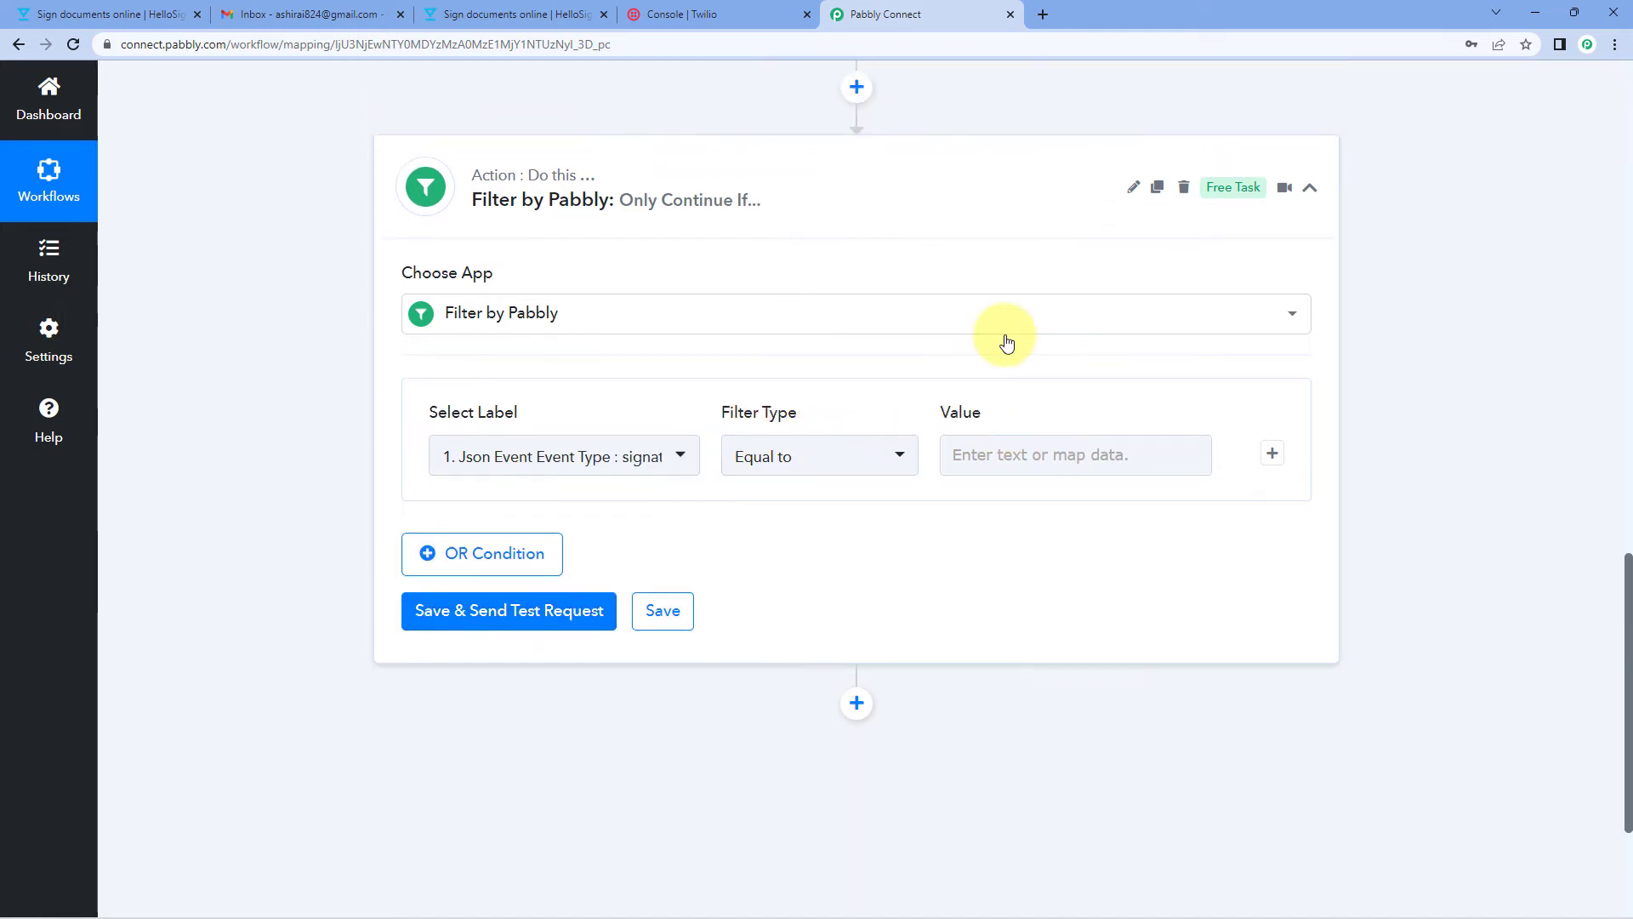
{"action": "scroll", "coordinate": [1006, 342], "scroll_direction": "up", "scroll_amount": 9}
{"action": "left_click_drag", "start_coordinate": [1104, 335], "coordinate": [831, 338]}
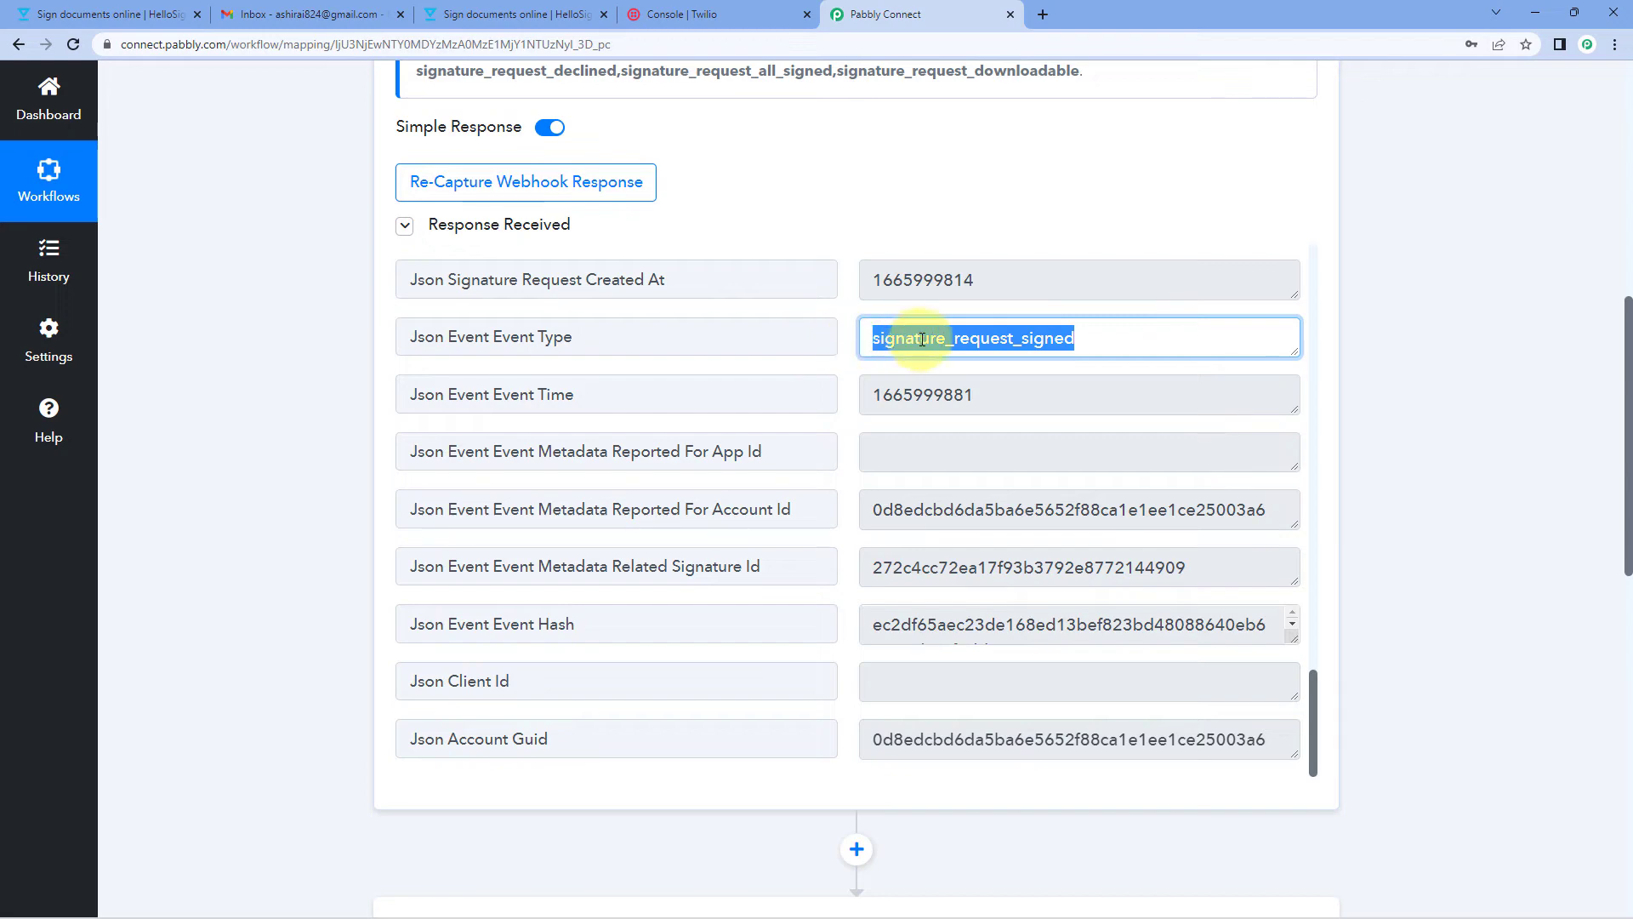
{"action": "right_click", "coordinate": [922, 339]}
{"action": "left_click", "coordinate": [948, 353]}
{"action": "left_click", "coordinate": [850, 349]}
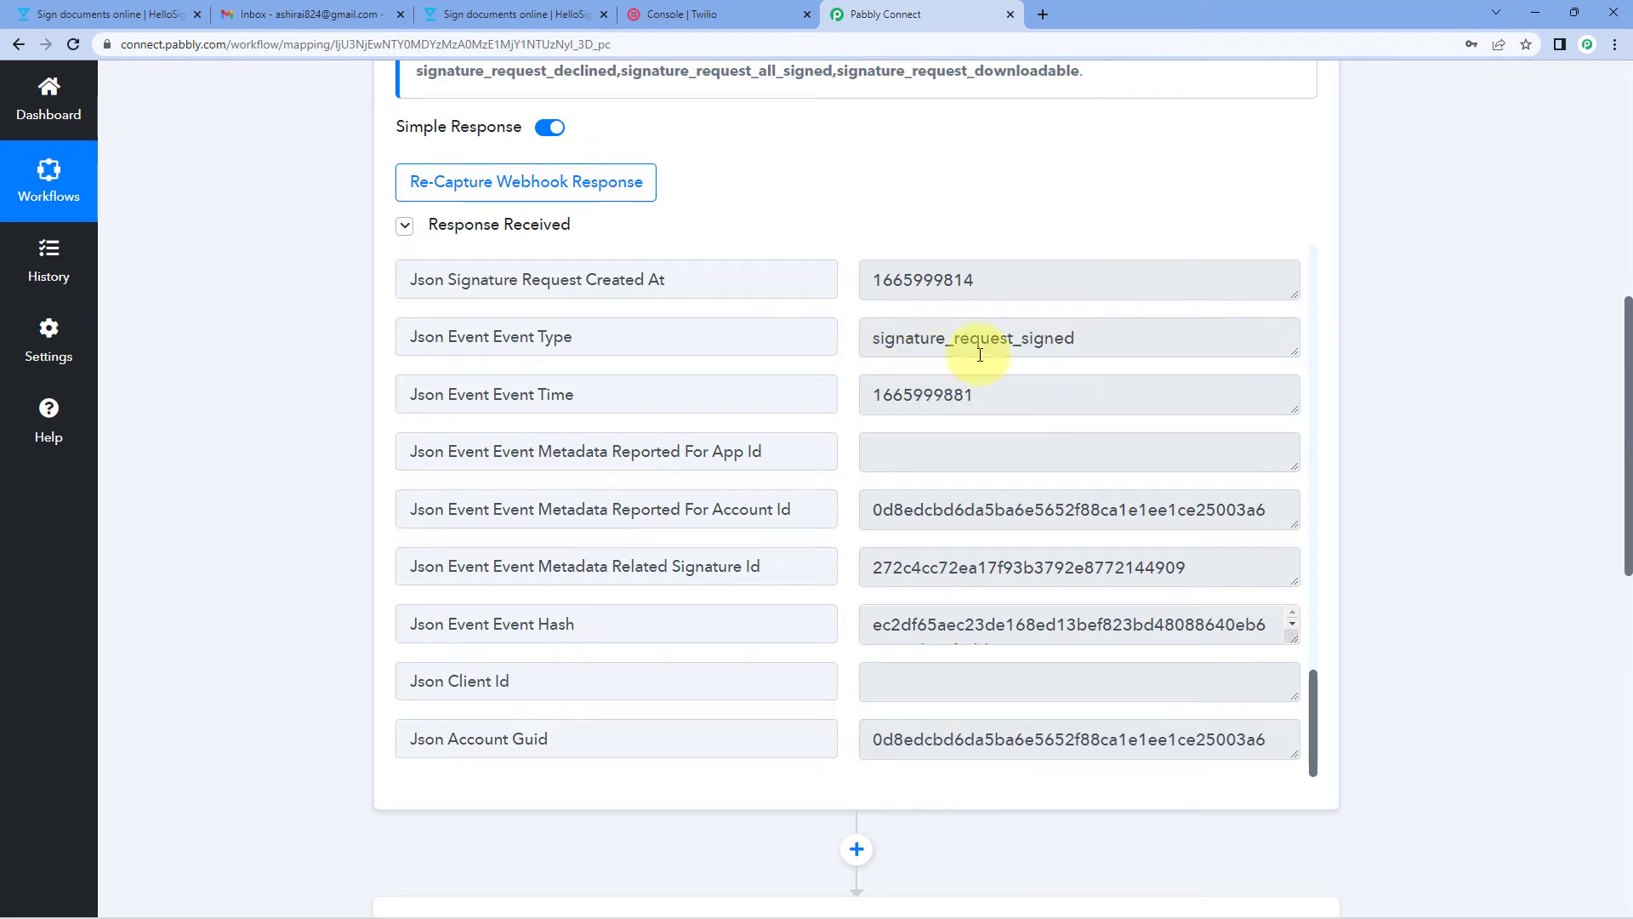
{"action": "scroll", "coordinate": [1349, 372], "scroll_direction": "down", "scroll_amount": 7}
{"action": "right_click", "coordinate": [1007, 615]}
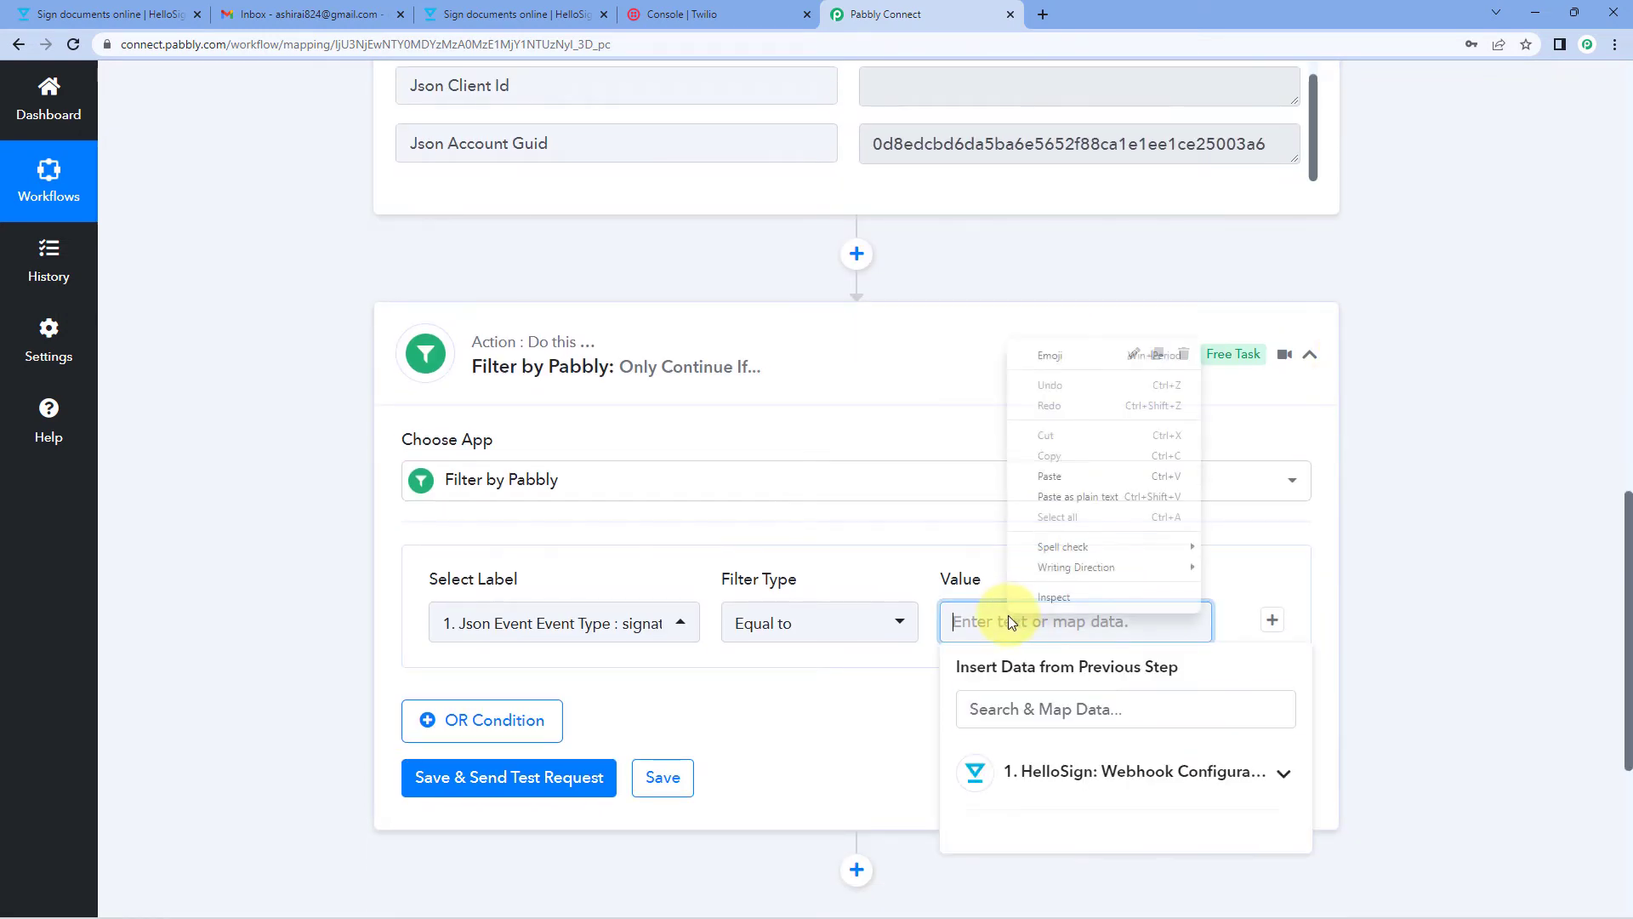
{"action": "left_click", "coordinate": [1049, 476]}
{"action": "left_click", "coordinate": [849, 404]}
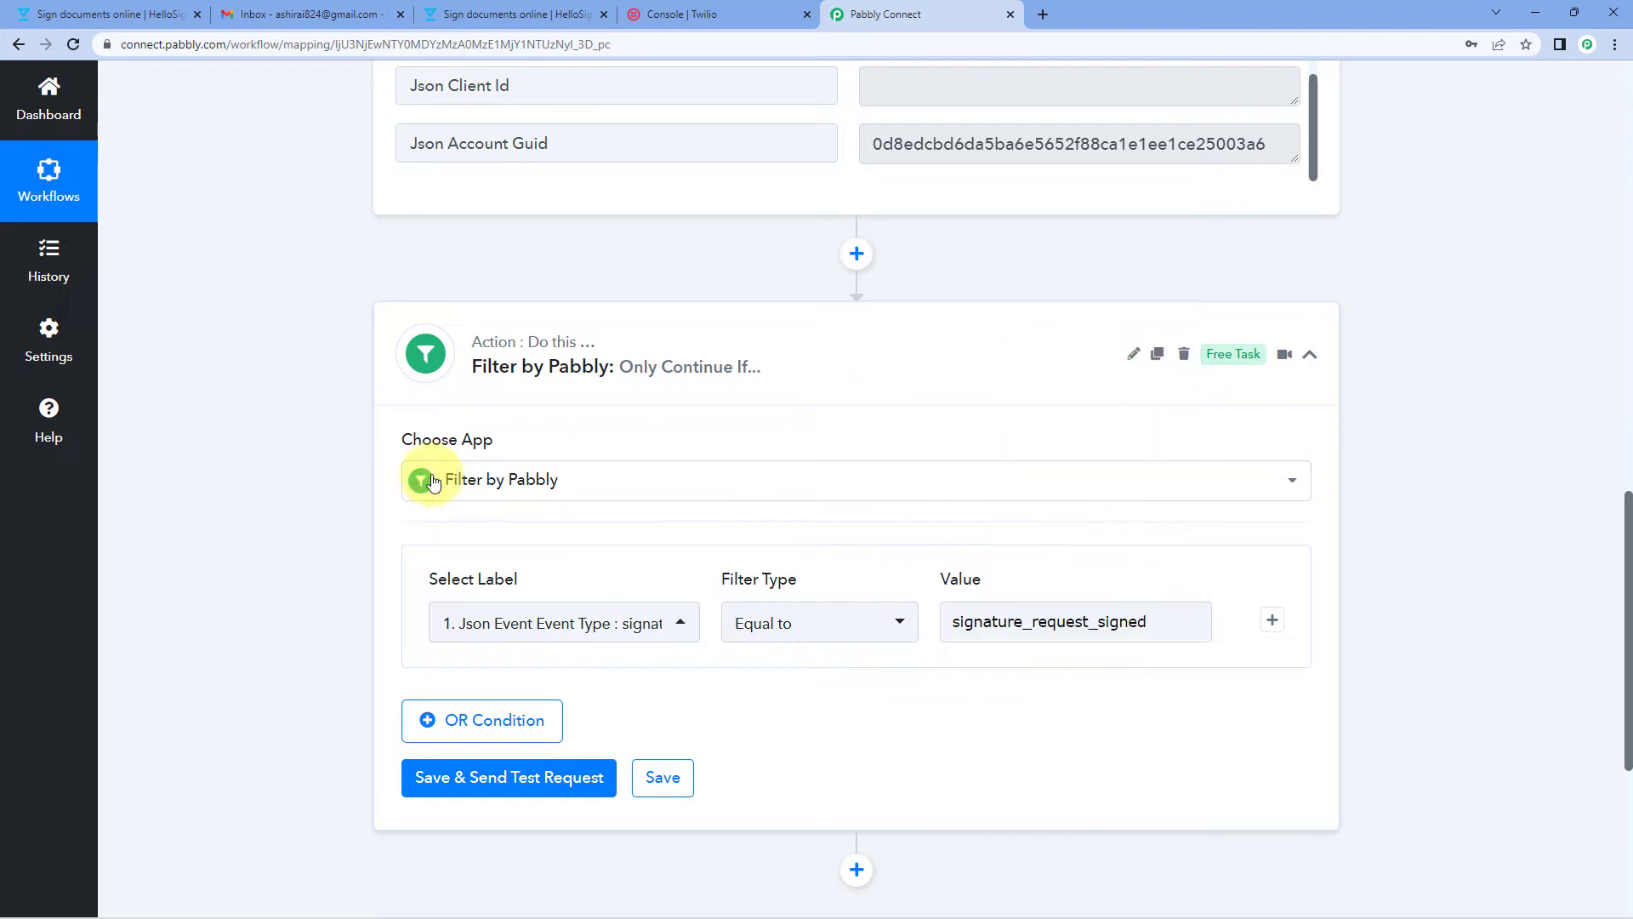
Step: Check the filter value against the HelloSign response's Event Type, and save the filter with a test request
{"action": "scroll", "coordinate": [319, 508], "scroll_direction": "down", "scroll_amount": 1}
{"action": "scroll", "coordinate": [318, 508], "scroll_direction": "down", "scroll_amount": 2}
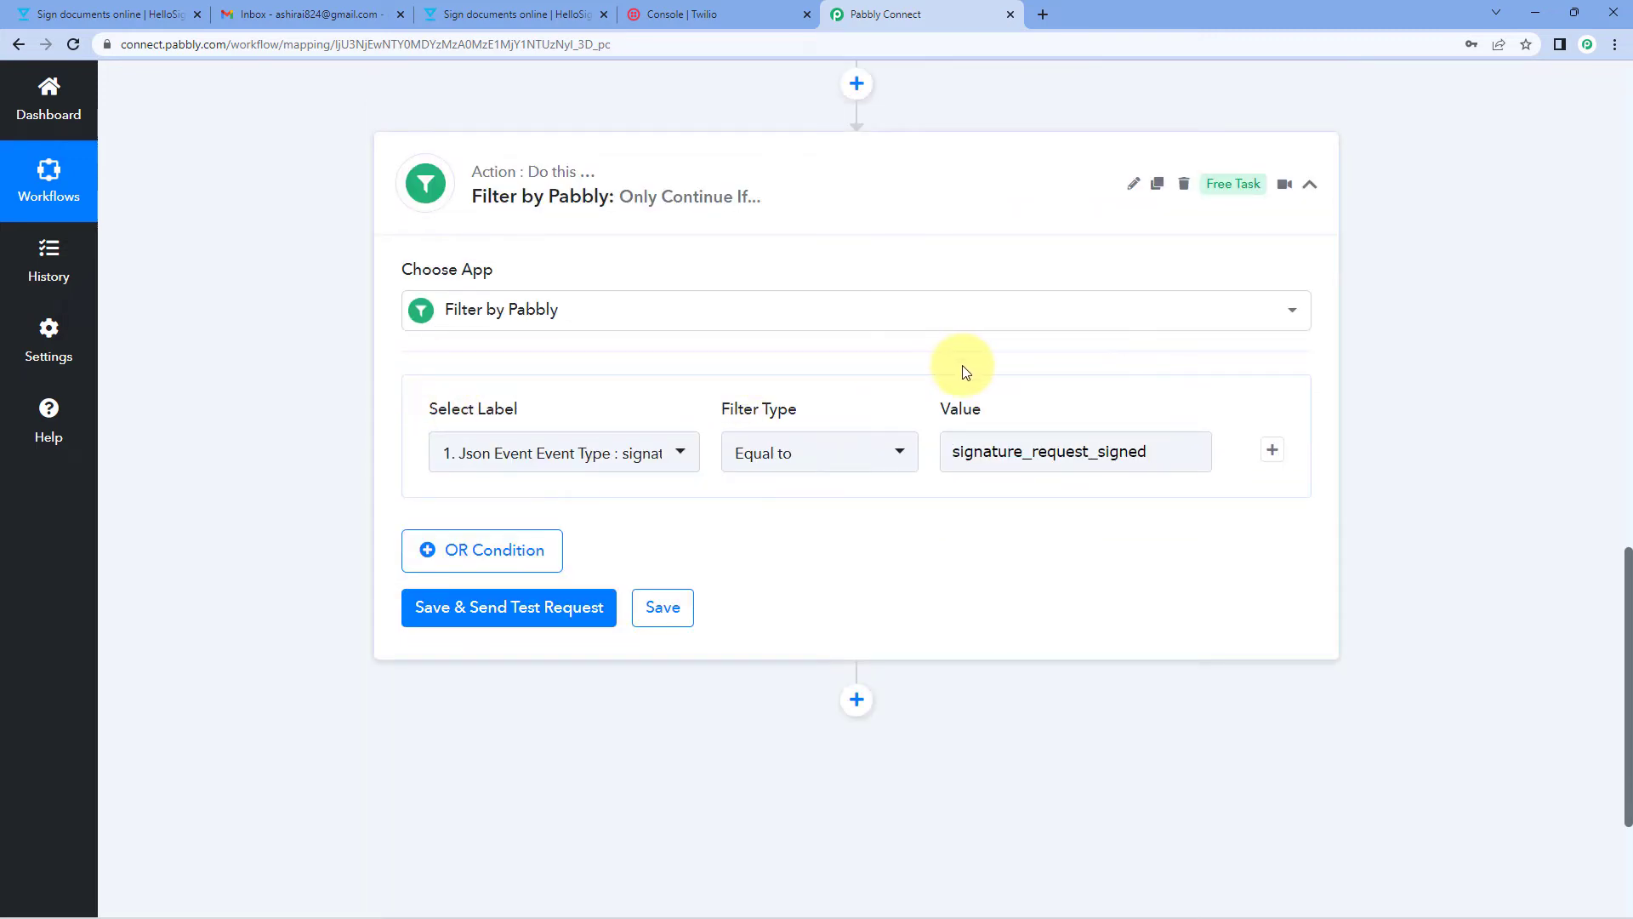
{"action": "scroll", "coordinate": [965, 372], "scroll_direction": "up", "scroll_amount": 8}
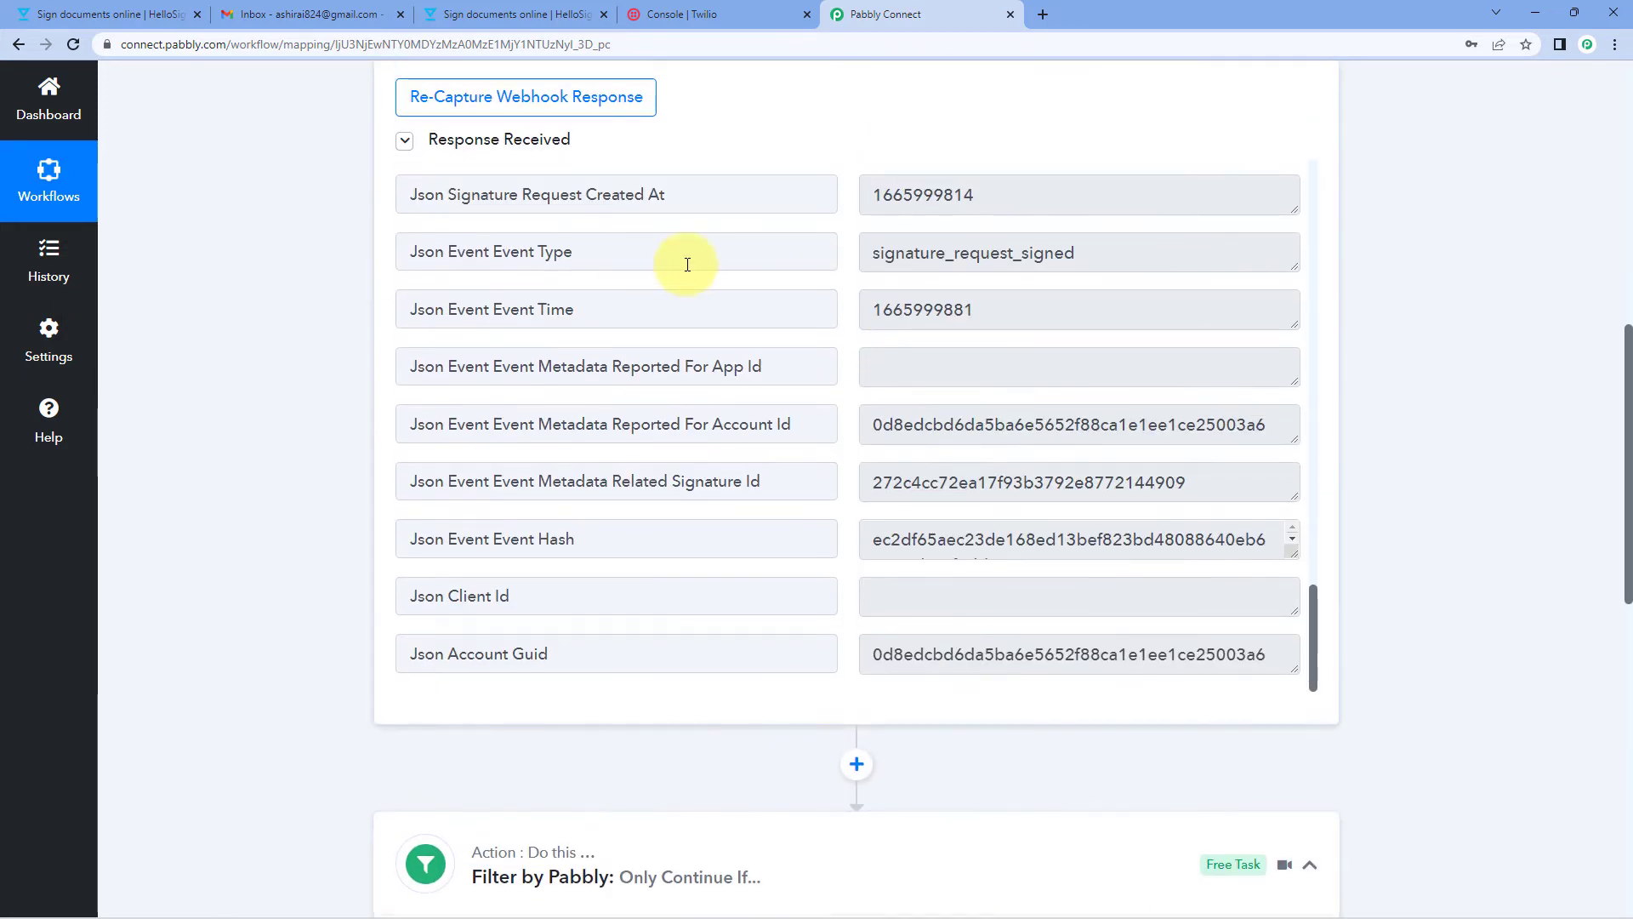
{"action": "left_click_drag", "start_coordinate": [1078, 256], "coordinate": [853, 265]}
{"action": "left_click", "coordinate": [846, 262]}
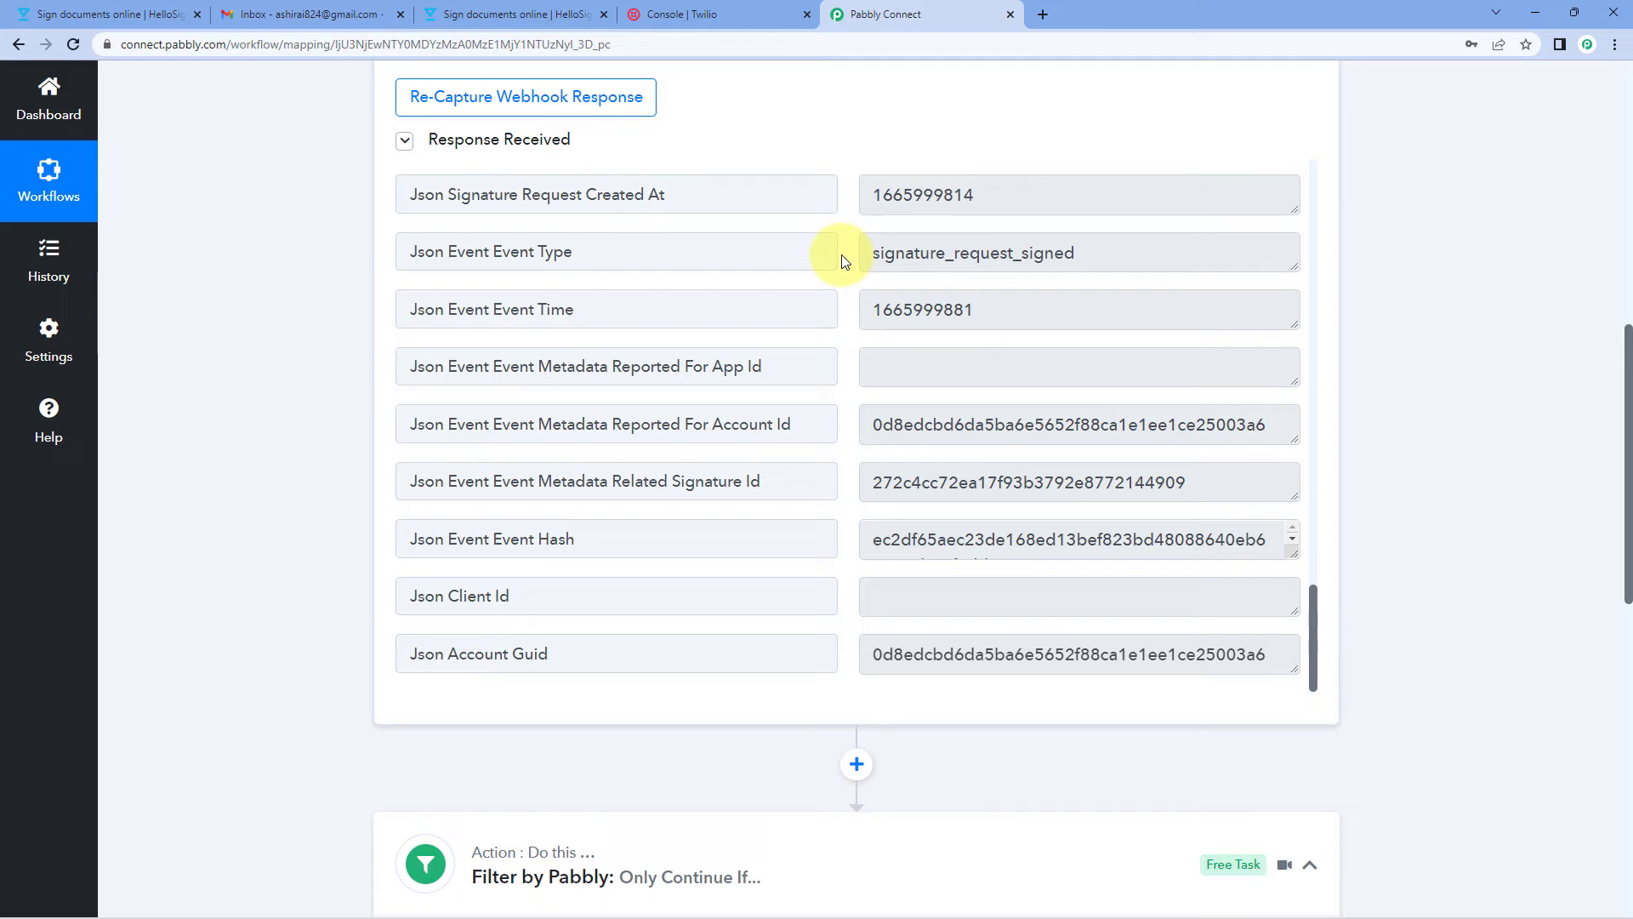
{"action": "scroll", "coordinate": [308, 333], "scroll_direction": "down", "scroll_amount": 8}
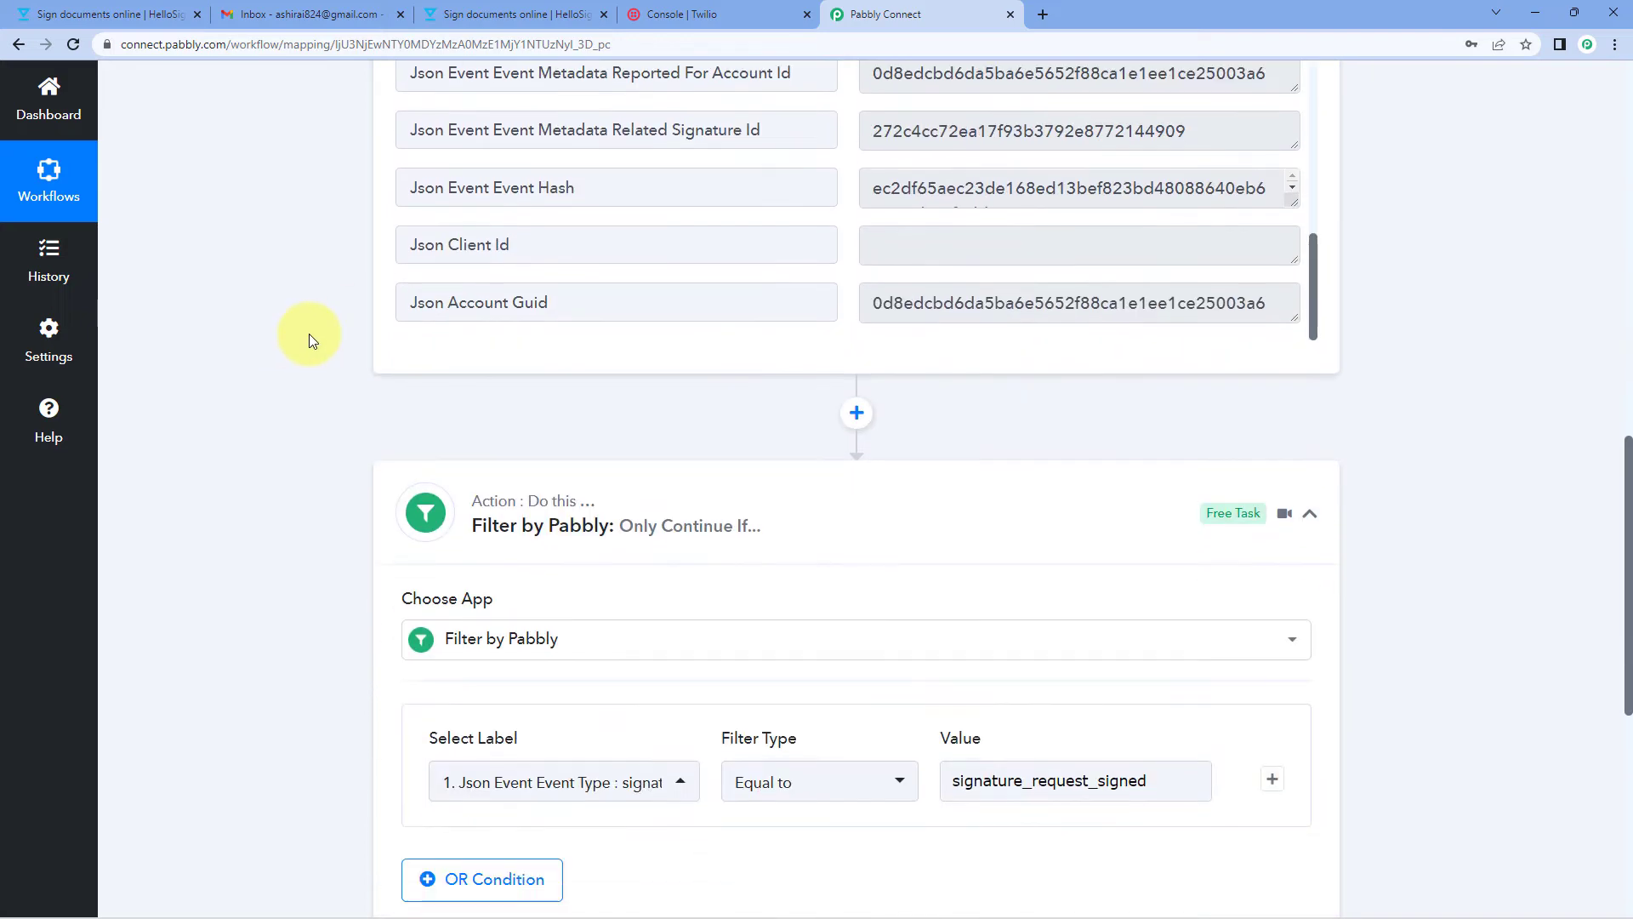
{"action": "scroll", "coordinate": [308, 329], "scroll_direction": "down", "scroll_amount": 1}
{"action": "left_click", "coordinate": [541, 515]}
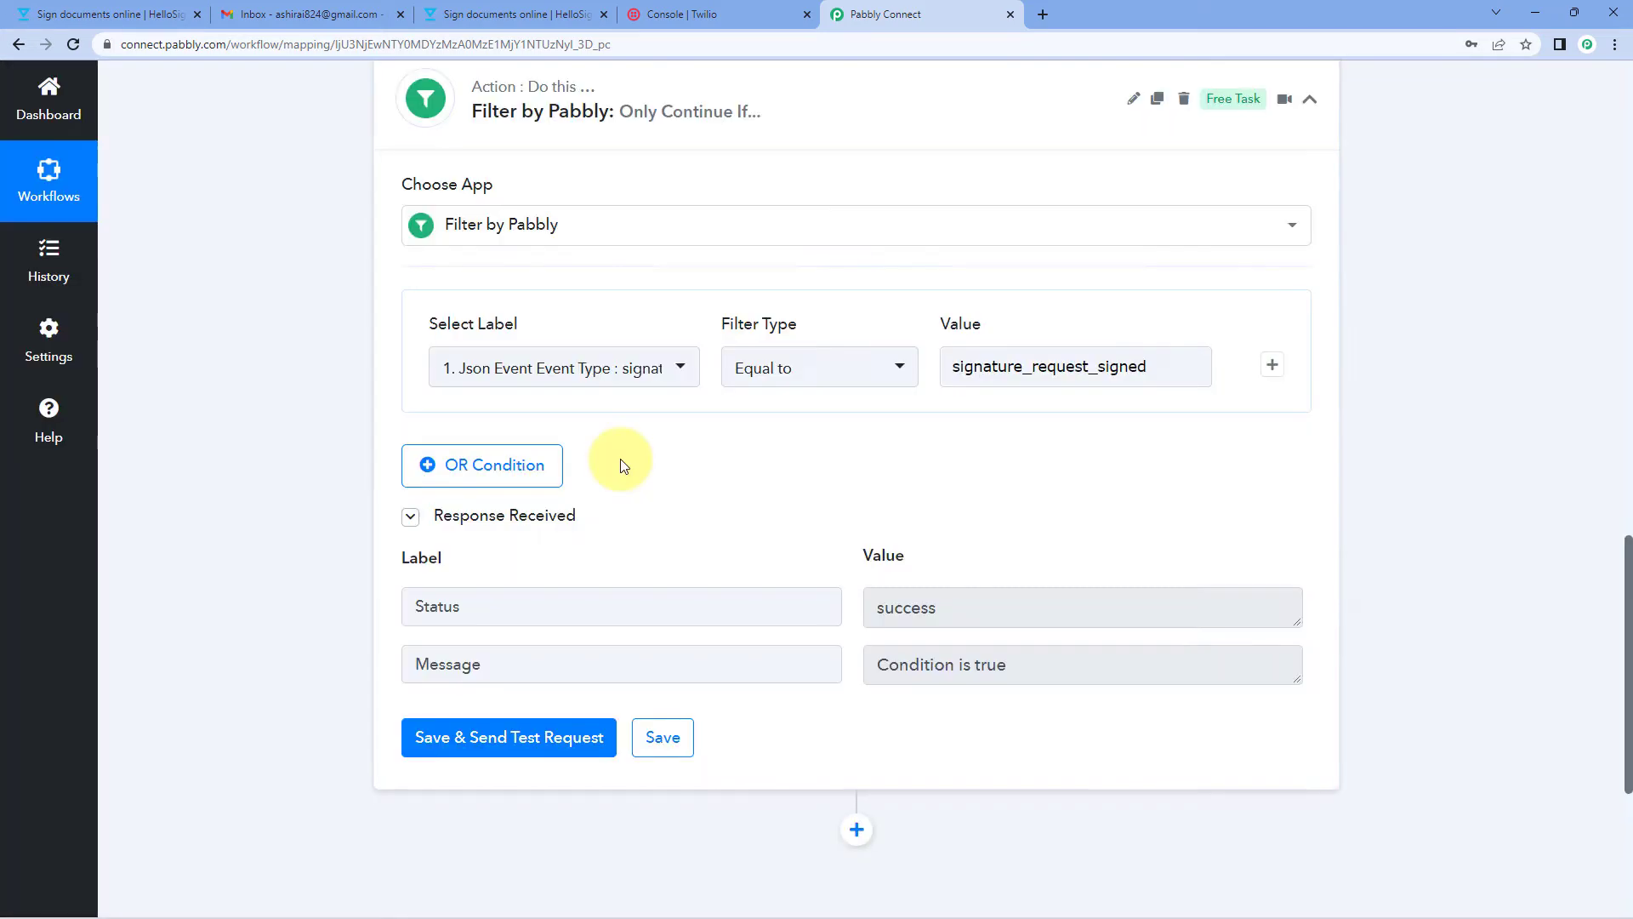
Step: Examine the filter test's response message and compare the condition with the Json Event Event Type value in the HelloSign response
{"action": "scroll", "coordinate": [618, 466], "scroll_direction": "down", "scroll_amount": 1}
{"action": "left_click_drag", "start_coordinate": [1039, 576], "coordinate": [859, 579]}
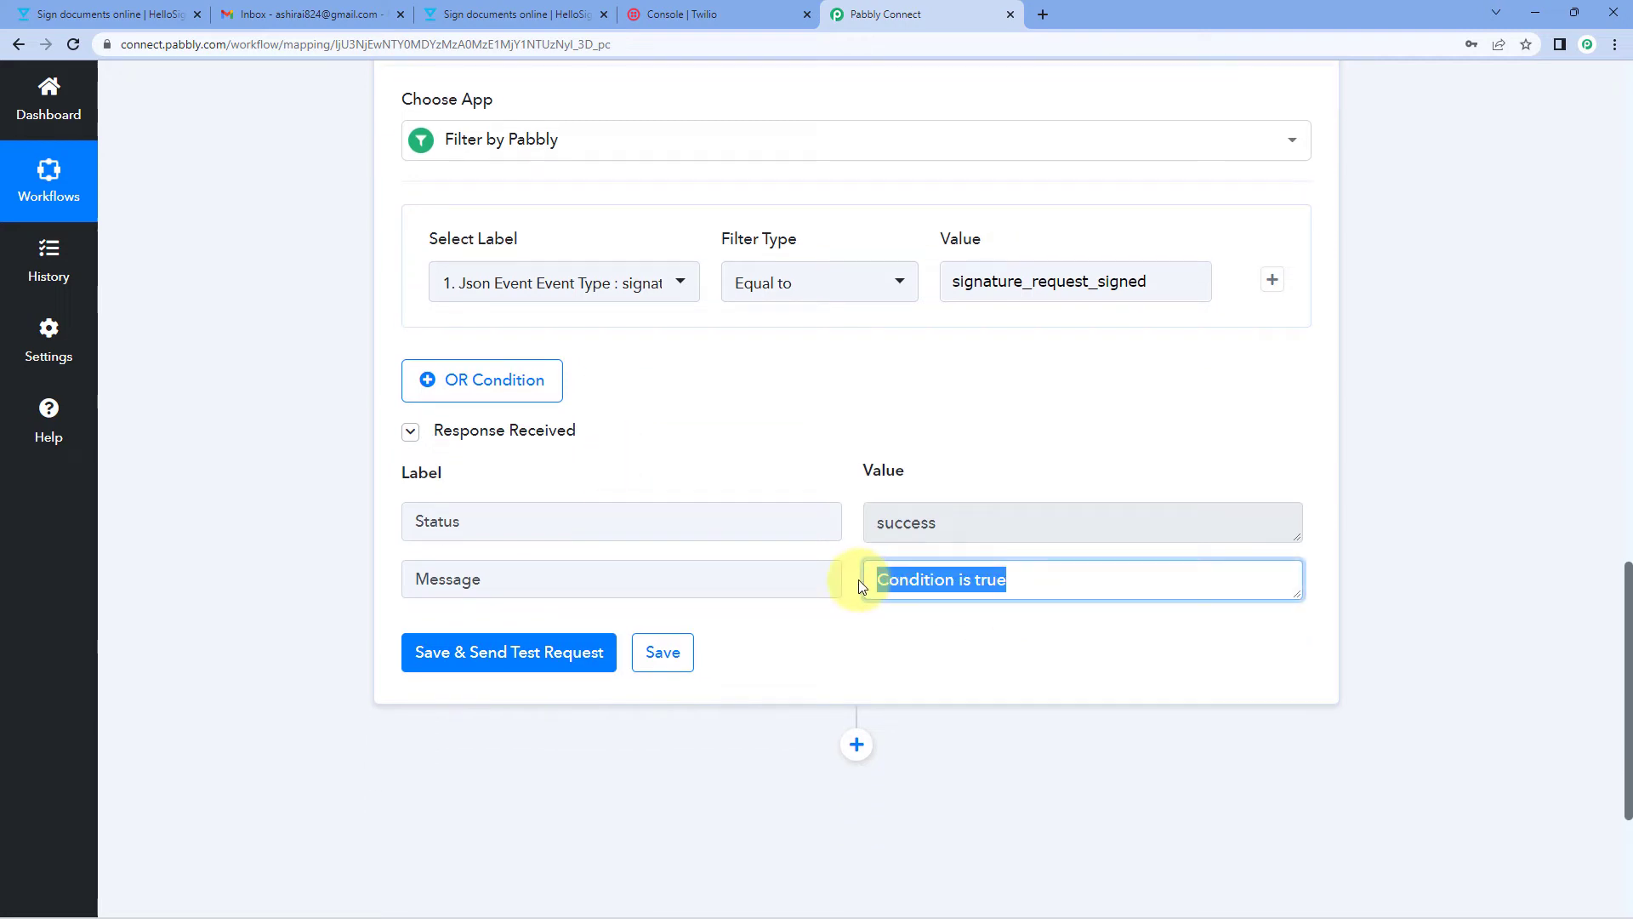
{"action": "left_click", "coordinate": [839, 434]}
{"action": "scroll", "coordinate": [839, 430], "scroll_direction": "up", "scroll_amount": 10}
{"action": "left_click", "coordinate": [1117, 256]}
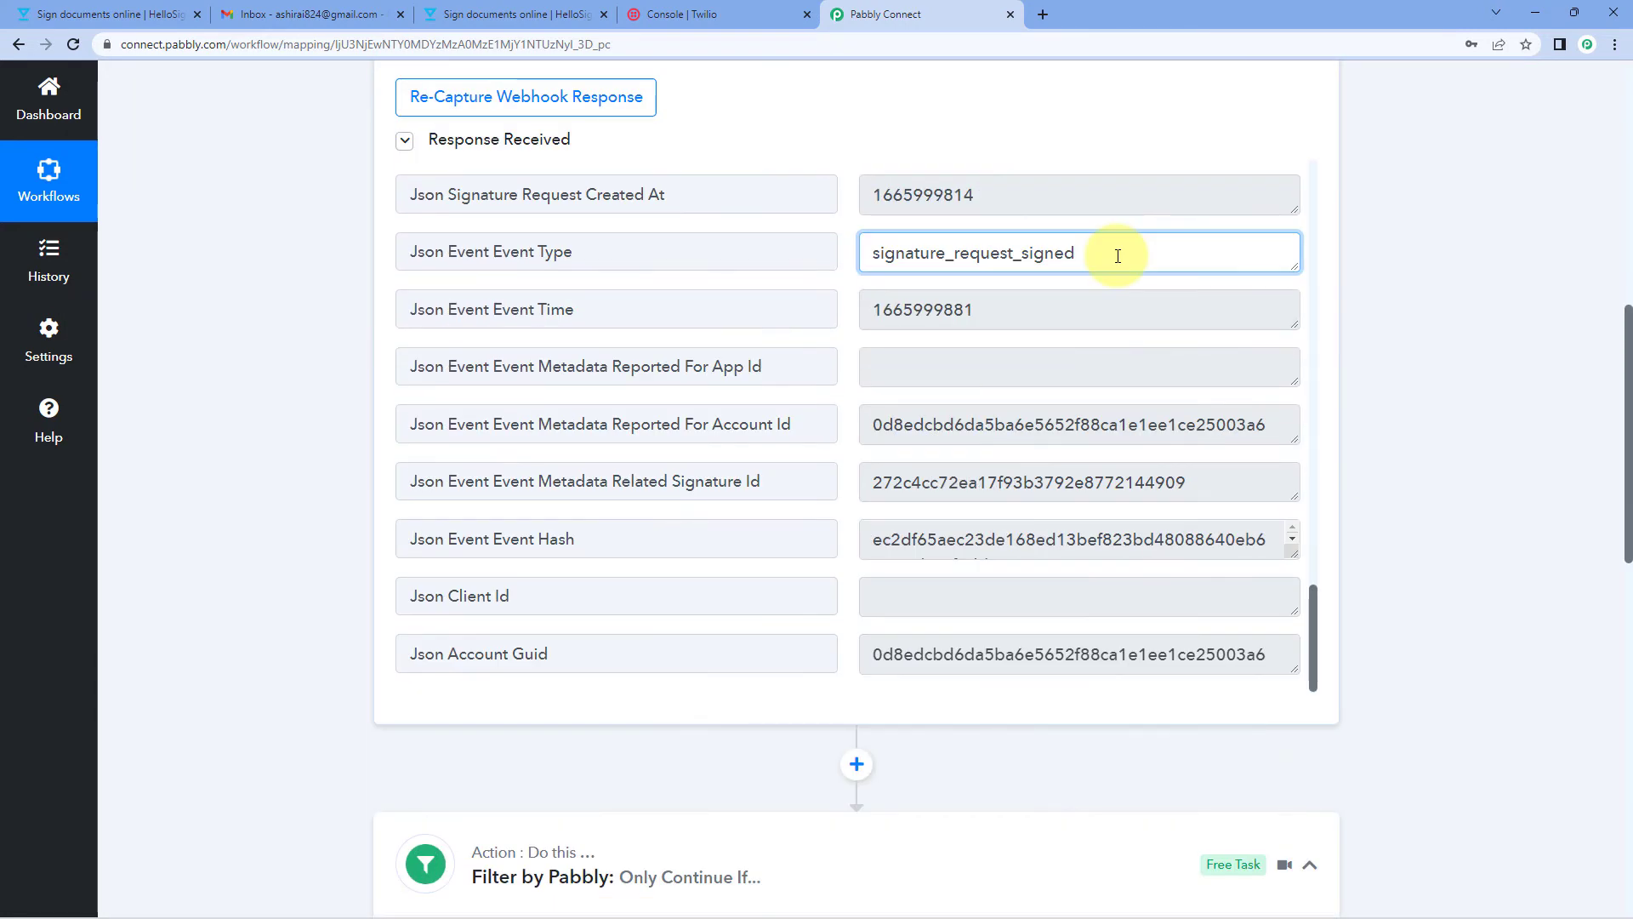
{"action": "left_click_drag", "start_coordinate": [864, 255], "coordinate": [1094, 256]}
{"action": "left_click", "coordinate": [842, 255]}
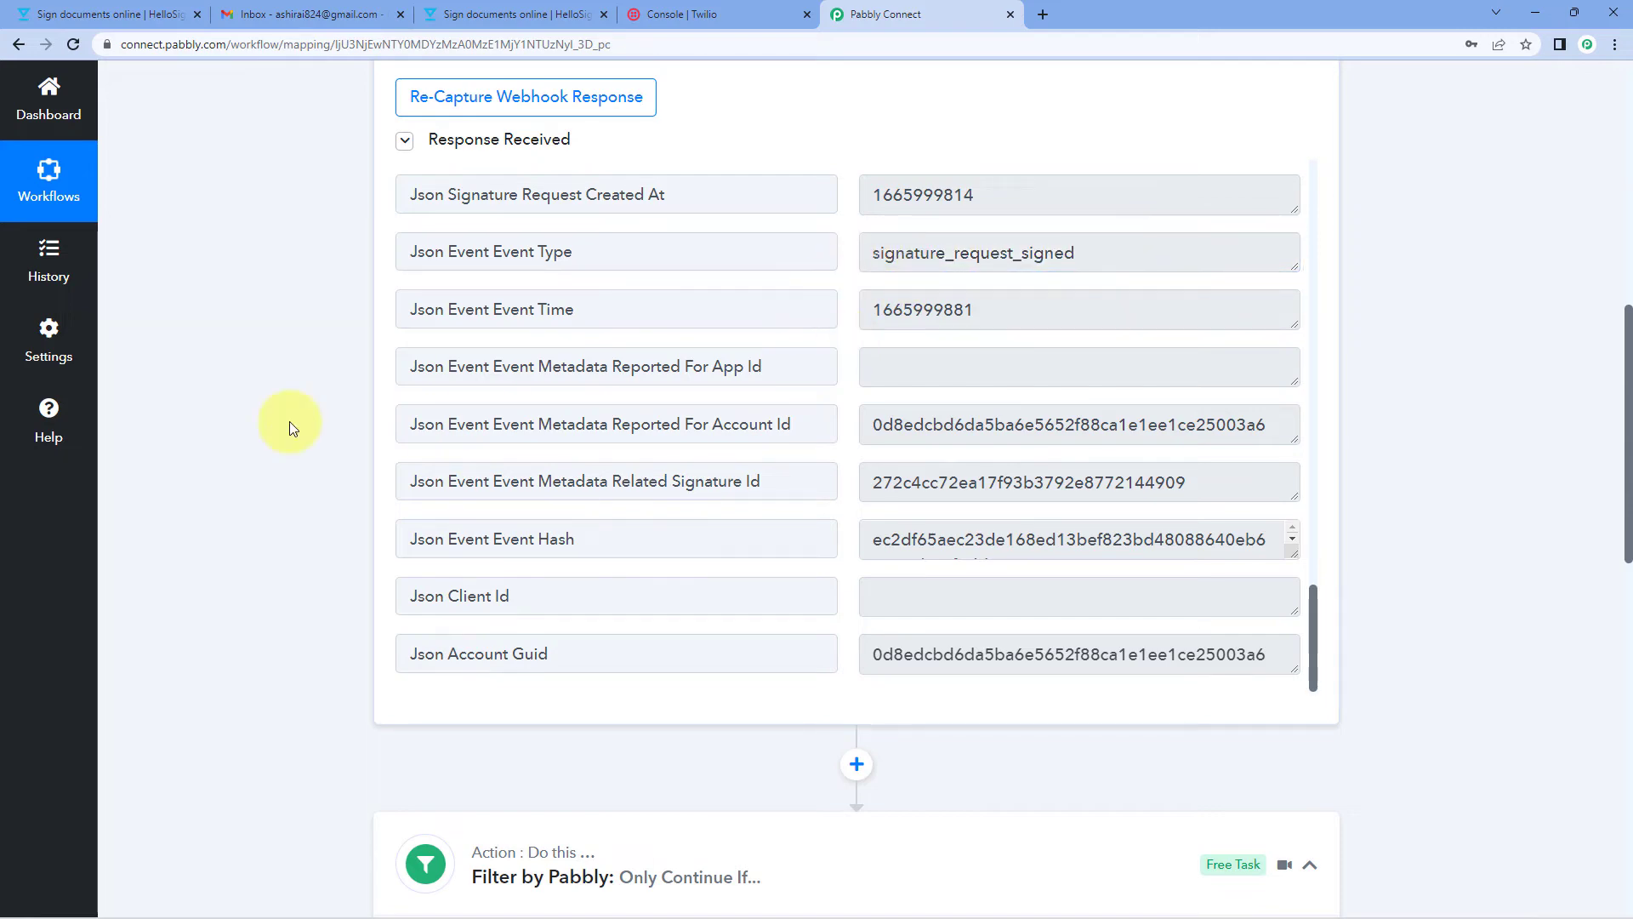
{"action": "scroll", "coordinate": [293, 420], "scroll_direction": "down", "scroll_amount": 12}
{"action": "left_click_drag", "start_coordinate": [1010, 410], "coordinate": [857, 378]}
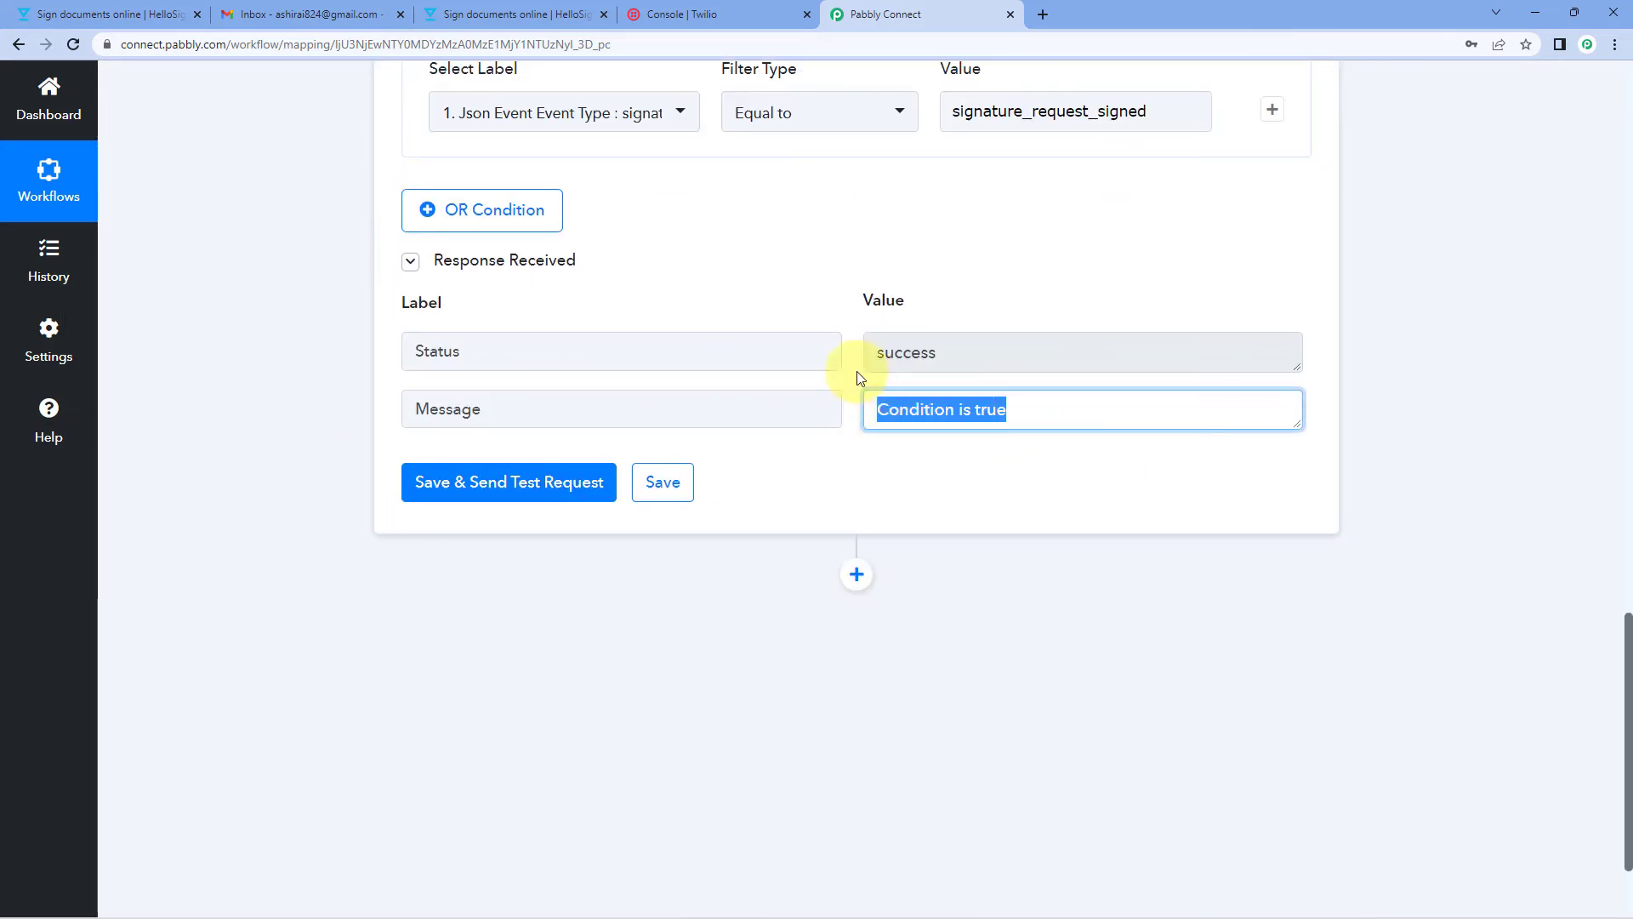
{"action": "left_click", "coordinate": [846, 273]}
Step: Collapse the Filter by Pabbly step in the workflow
{"action": "scroll", "coordinate": [846, 277], "scroll_direction": "up", "scroll_amount": 5}
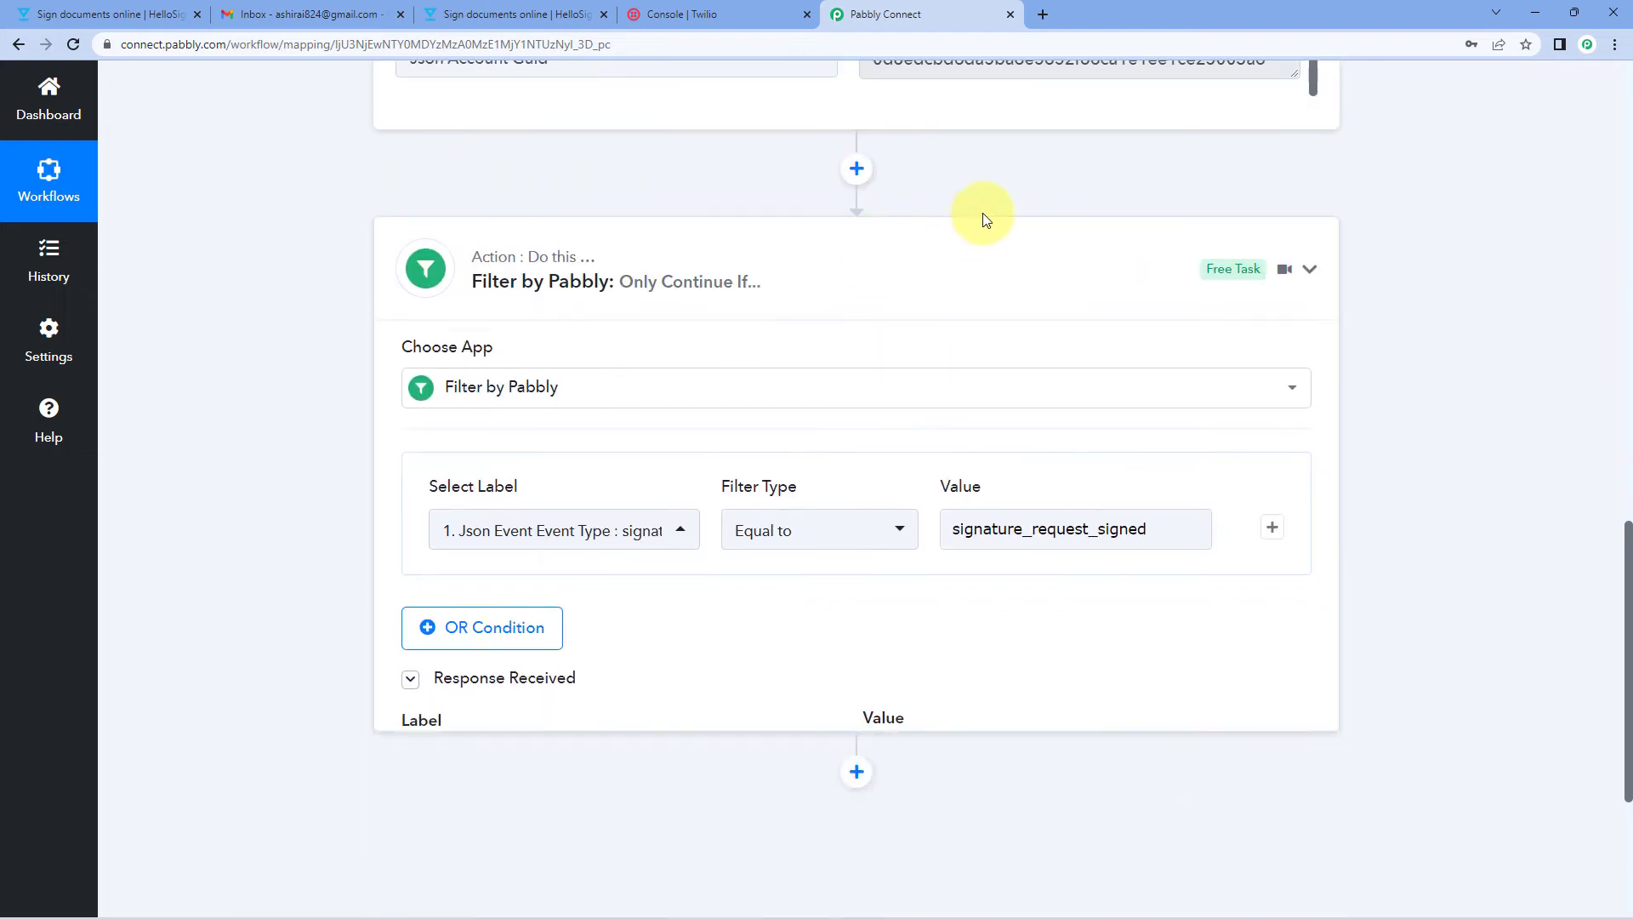
{"action": "left_click", "coordinate": [982, 219]}
{"action": "scroll", "coordinate": [1366, 350], "scroll_direction": "up", "scroll_amount": 2}
{"action": "scroll", "coordinate": [1376, 386], "scroll_direction": "down", "scroll_amount": 2}
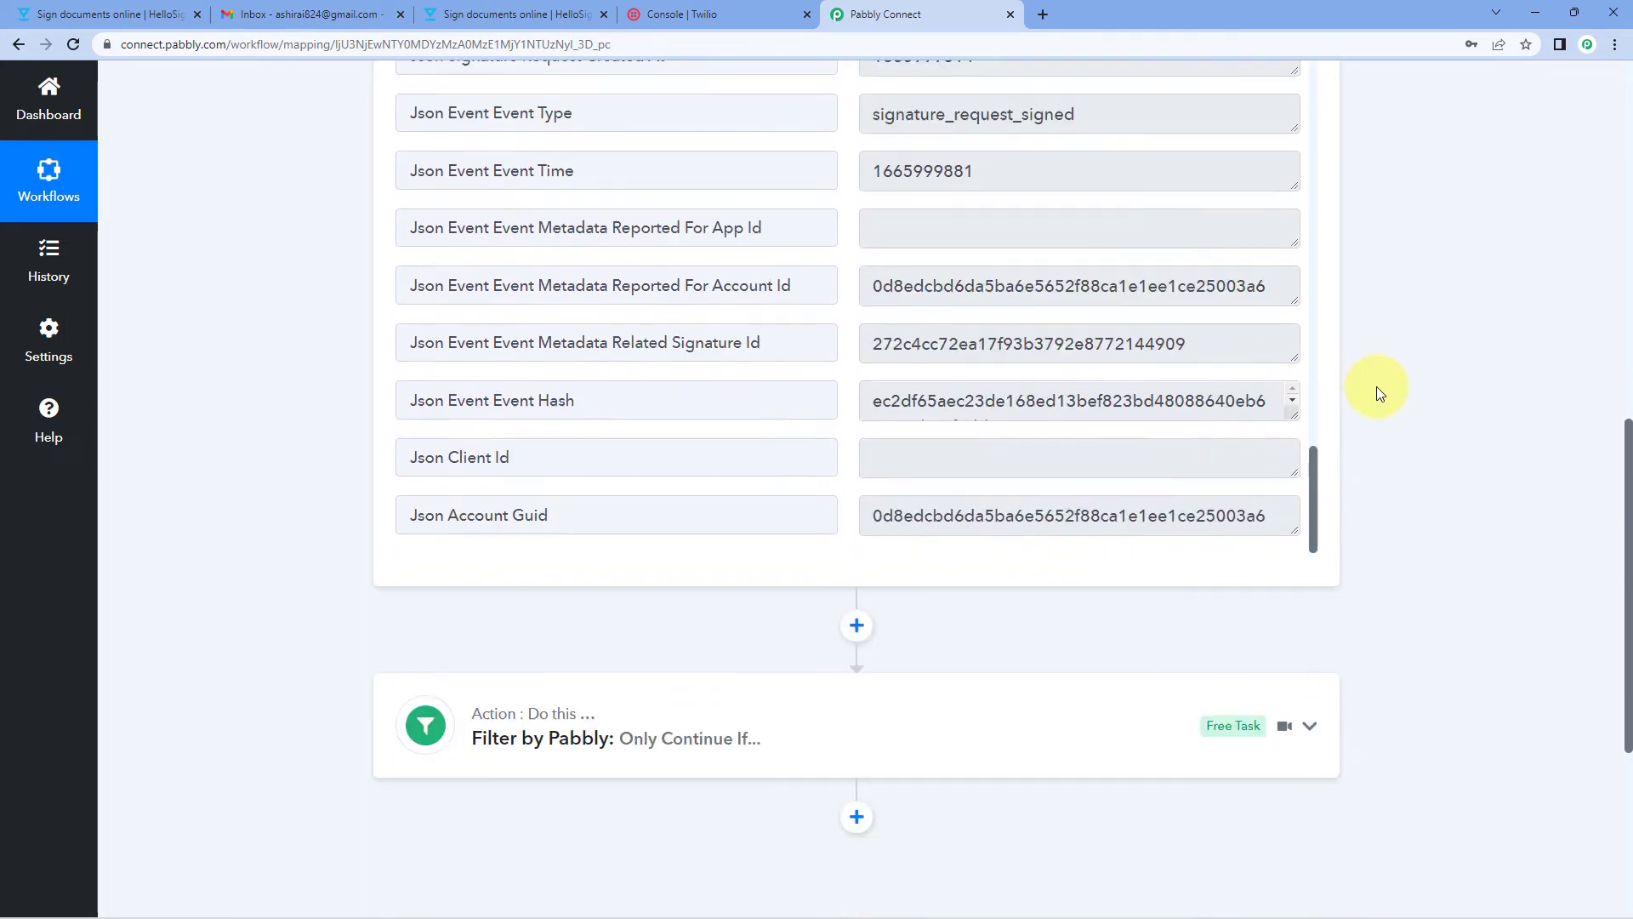
{"action": "scroll", "coordinate": [1376, 386], "scroll_direction": "down", "scroll_amount": 2}
{"action": "scroll", "coordinate": [1073, 435], "scroll_direction": "down", "scroll_amount": 1}
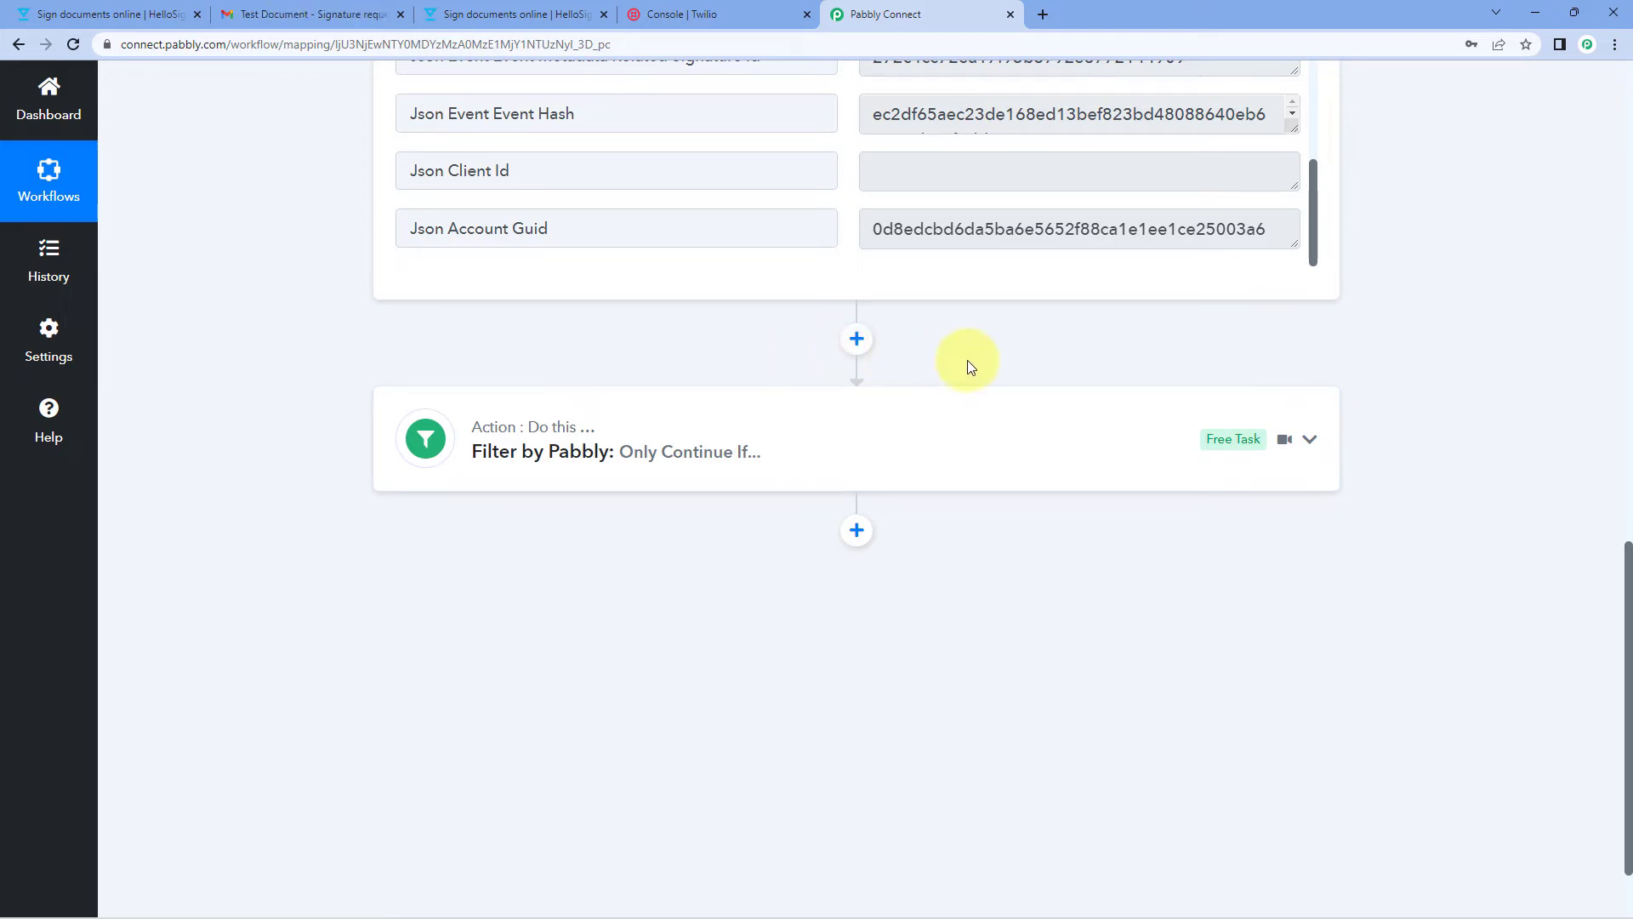
{"action": "scroll", "coordinate": [997, 351], "scroll_direction": "down", "scroll_amount": 1}
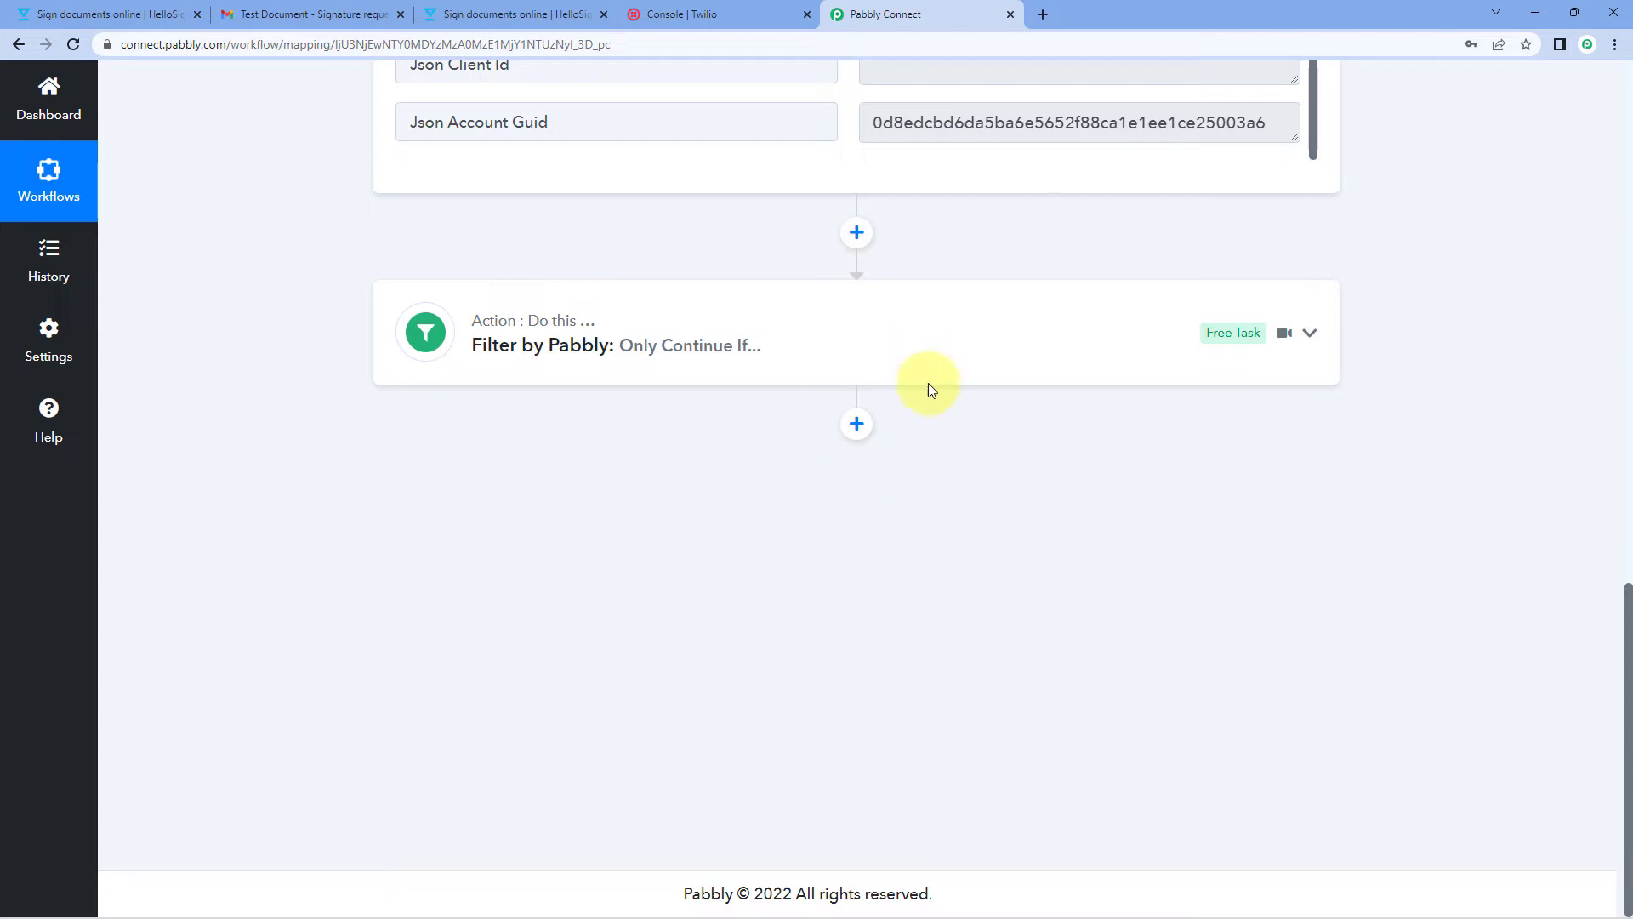
Step: Add an action step after the filter with Twilio as its app and Send SMS Message as its action event
{"action": "left_click", "coordinate": [873, 429]}
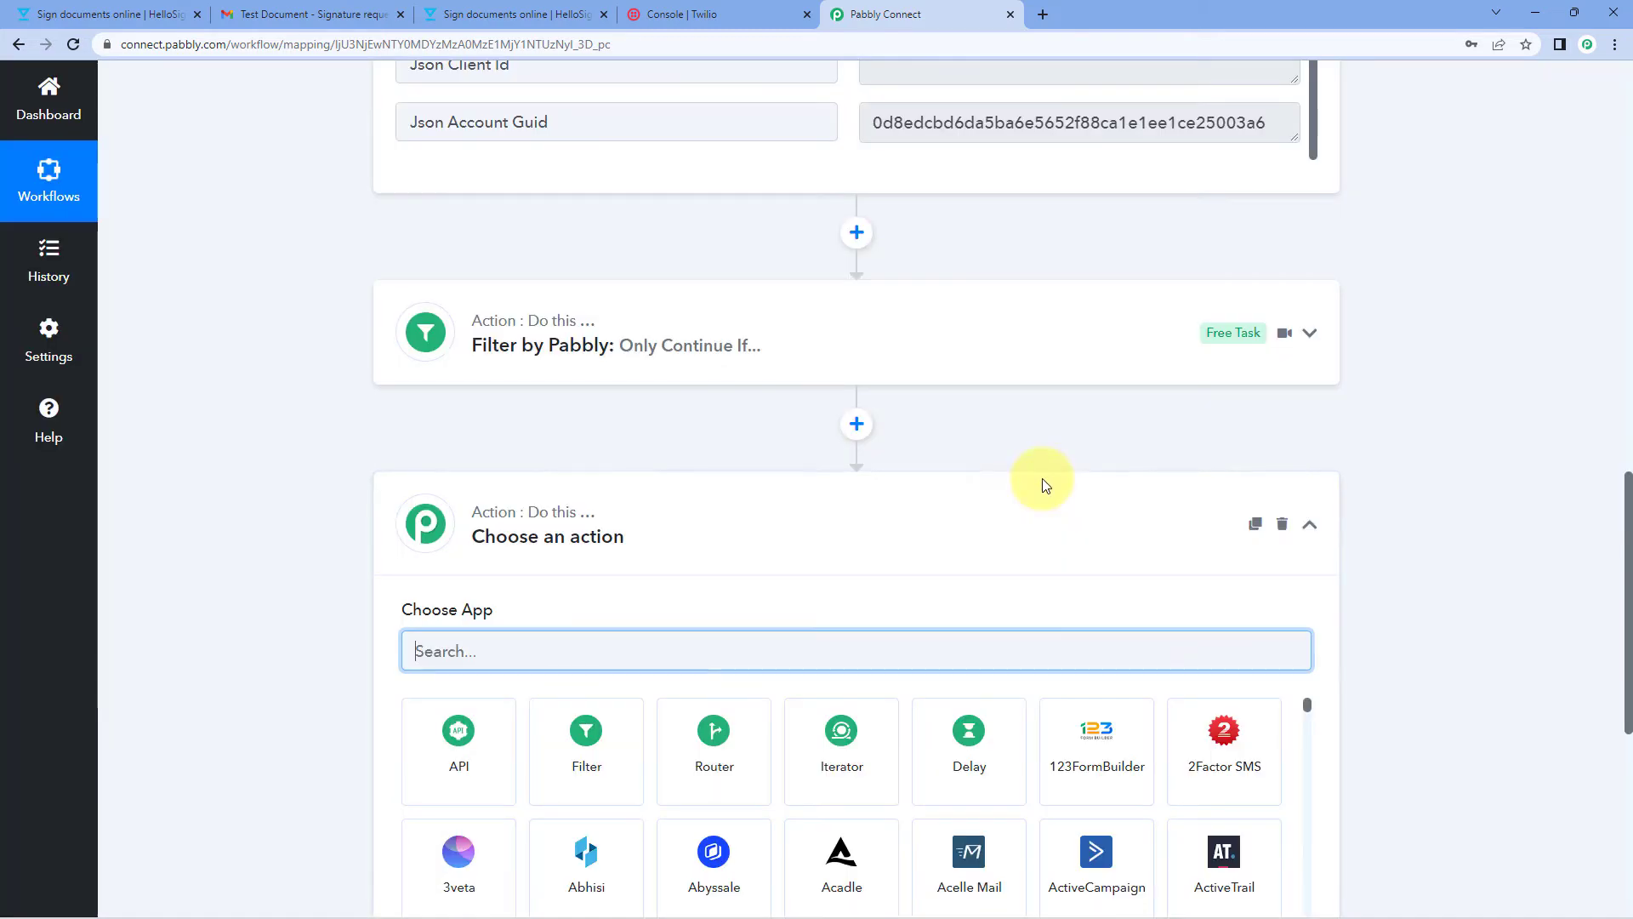
{"action": "type", "text": "Twilio"}
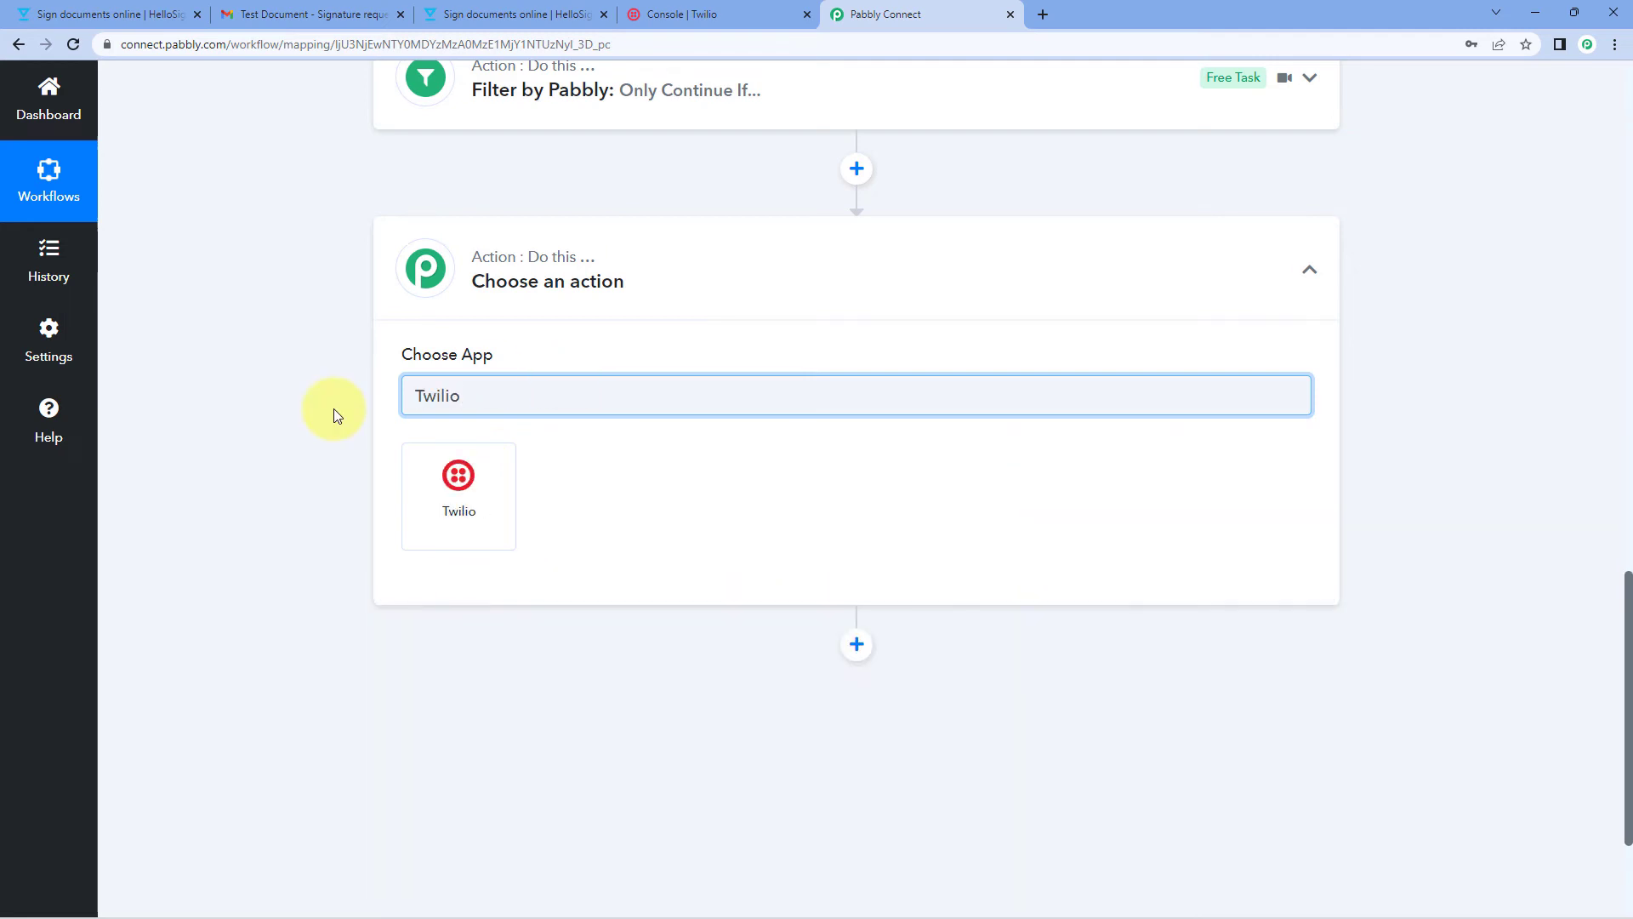
{"action": "left_click", "coordinate": [459, 502]}
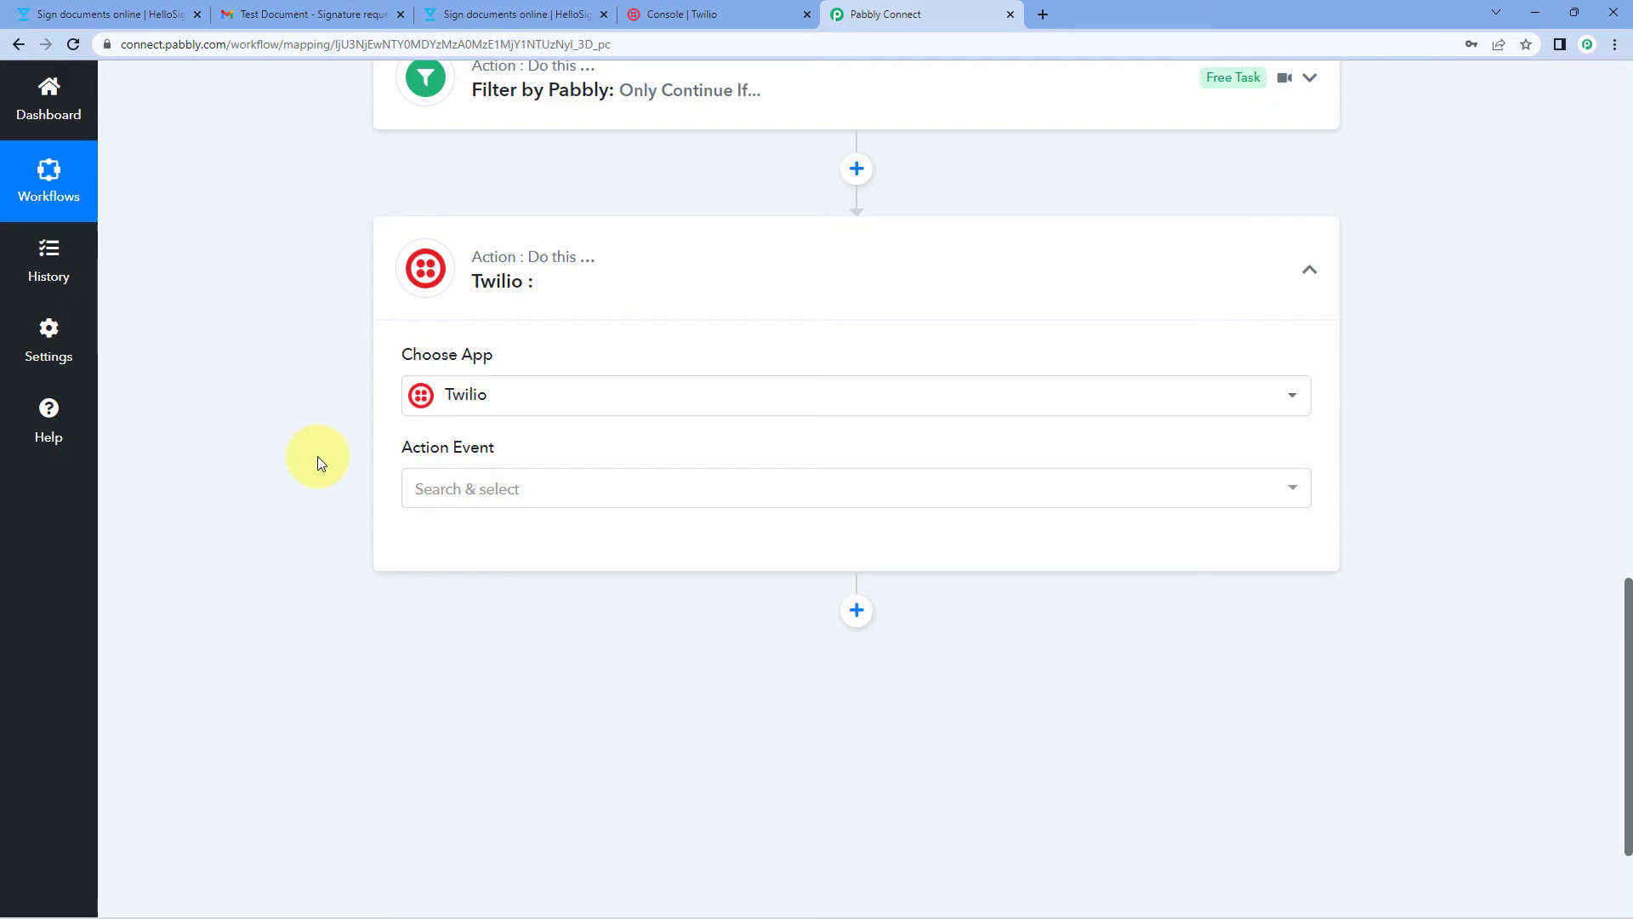
{"action": "left_click", "coordinate": [484, 491]}
{"action": "left_click", "coordinate": [540, 592]}
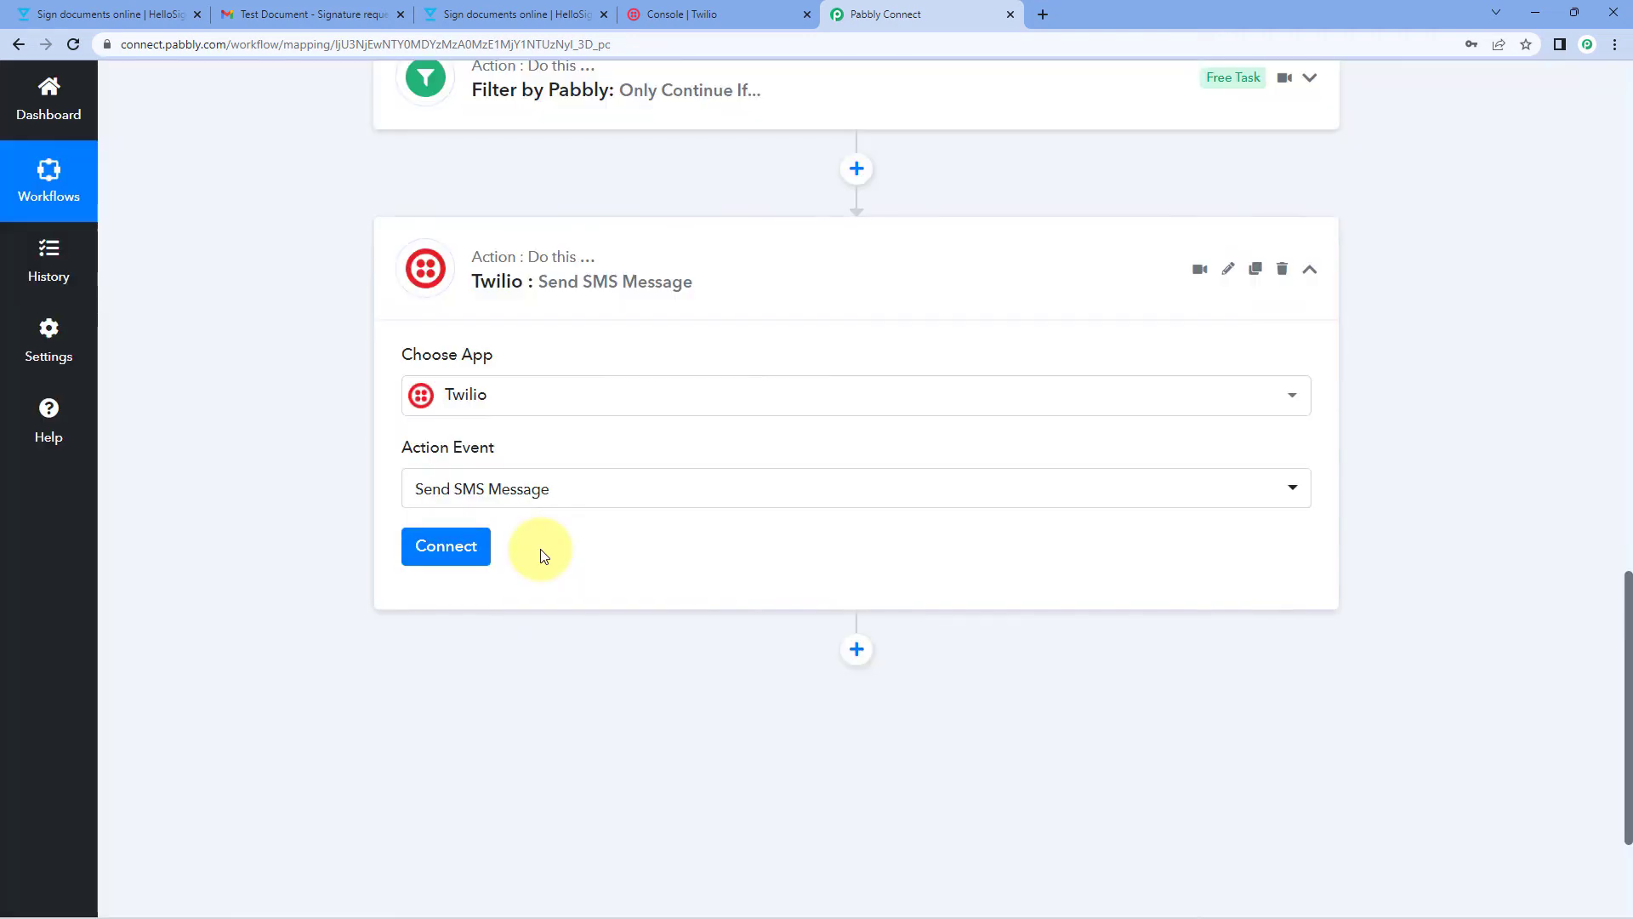
Step: Start a new Twilio connection for the SMS action and review the required Account SID and Authorization Token fields
{"action": "left_click", "coordinate": [451, 545]}
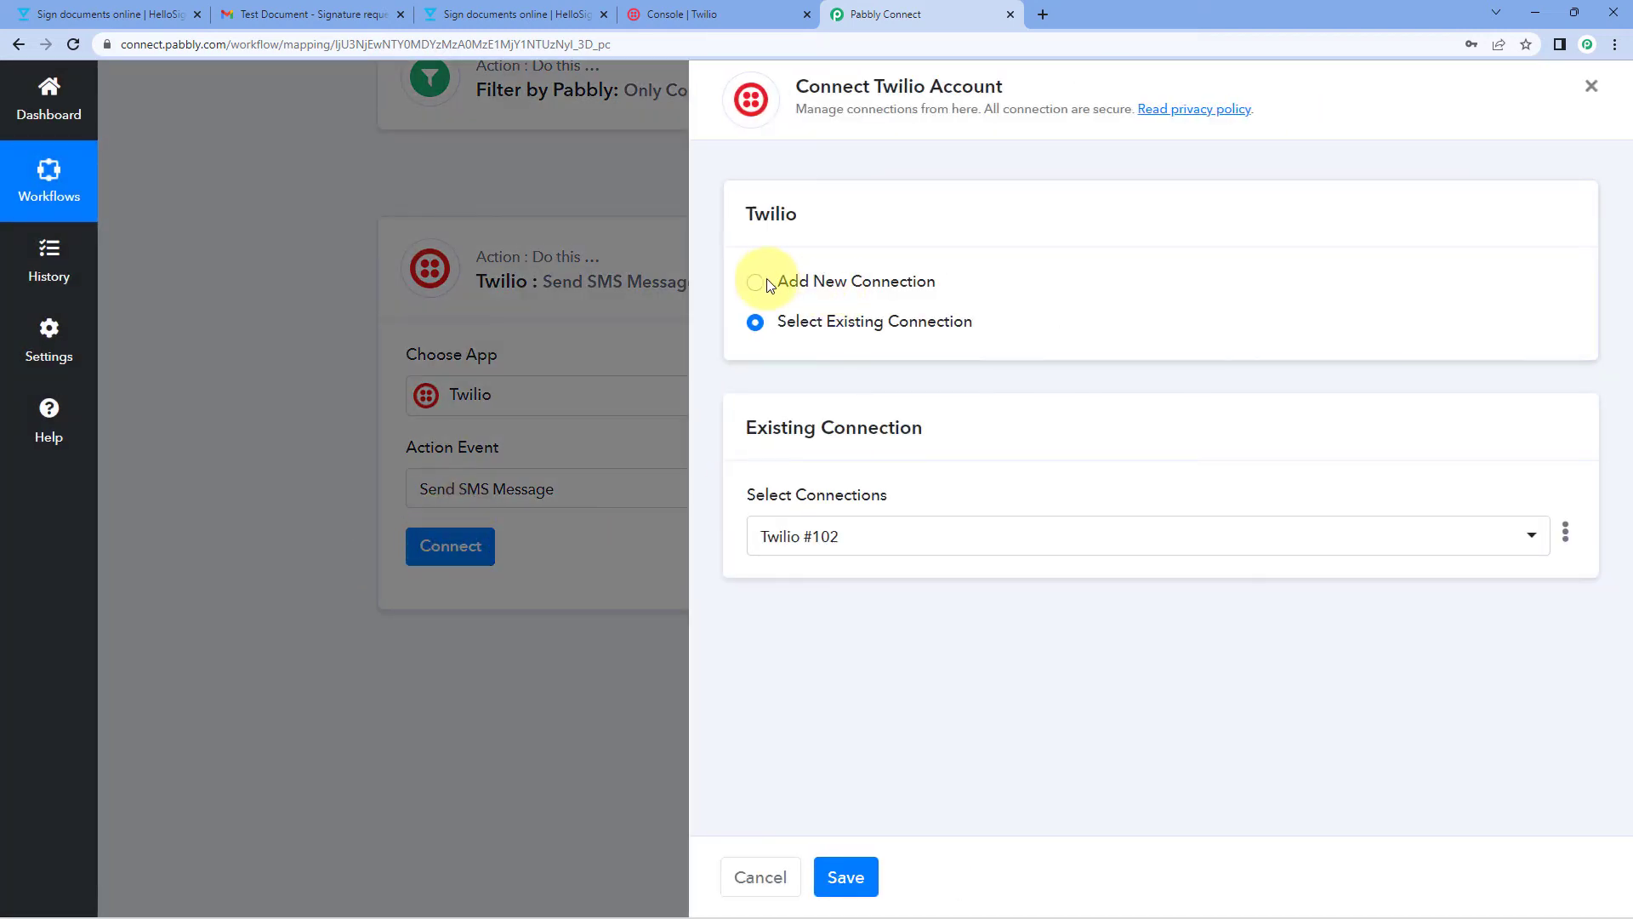
{"action": "left_click", "coordinate": [756, 282]}
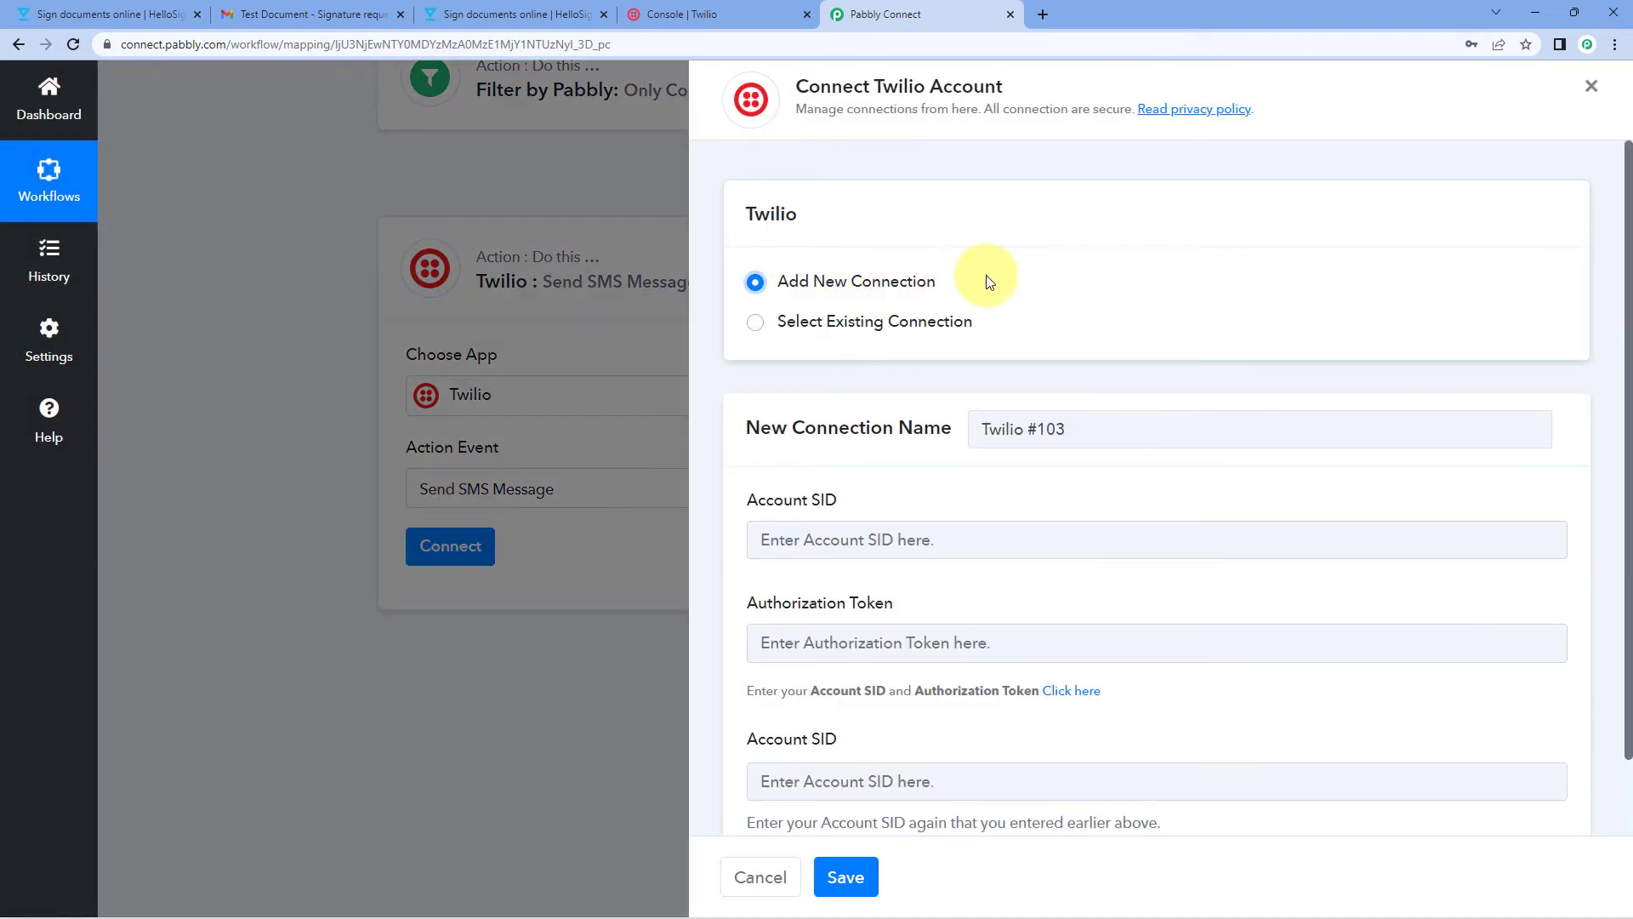
{"action": "scroll", "coordinate": [985, 283], "scroll_direction": "down", "scroll_amount": 1}
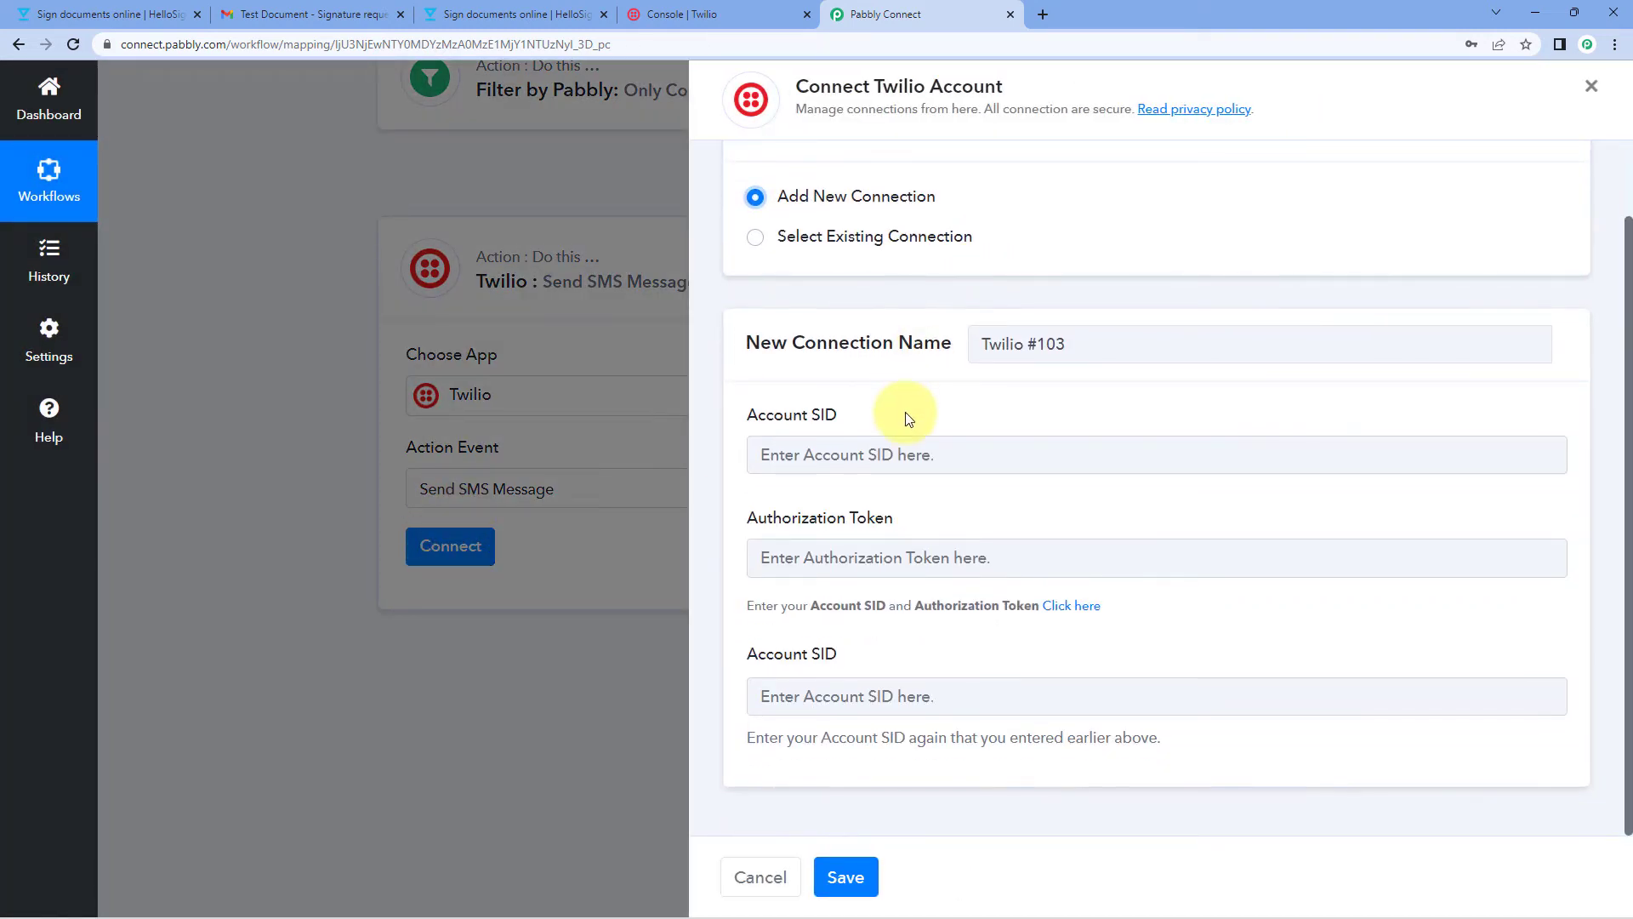
{"action": "left_click_drag", "start_coordinate": [840, 420], "coordinate": [753, 418]}
{"action": "left_click_drag", "start_coordinate": [918, 523], "coordinate": [745, 520]}
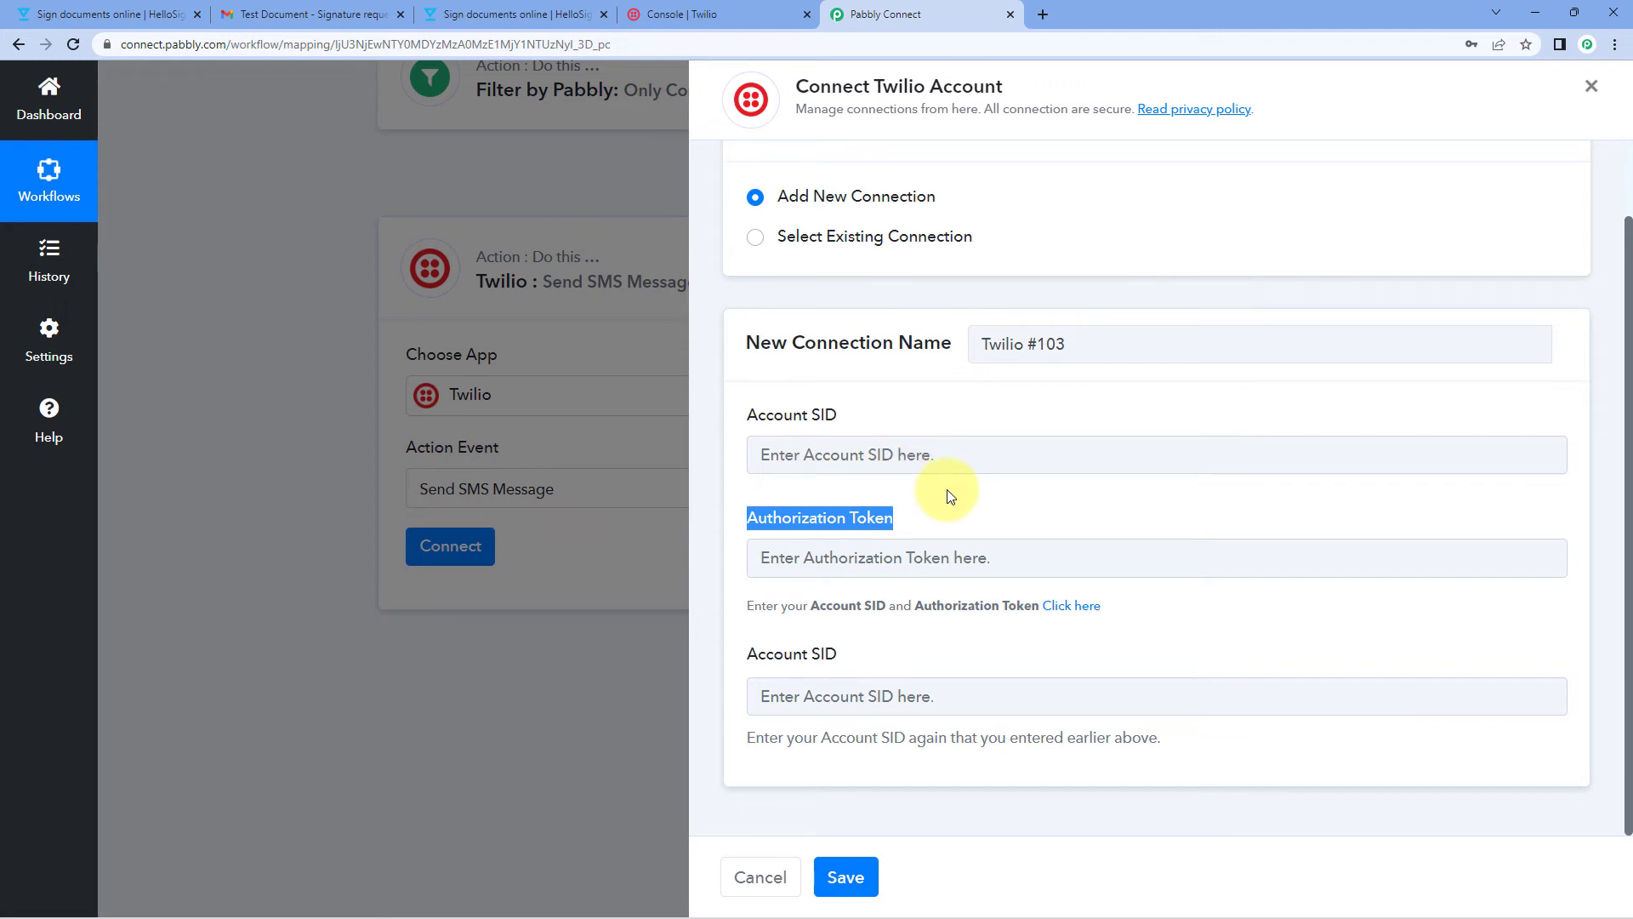
{"action": "left_click", "coordinate": [893, 420]}
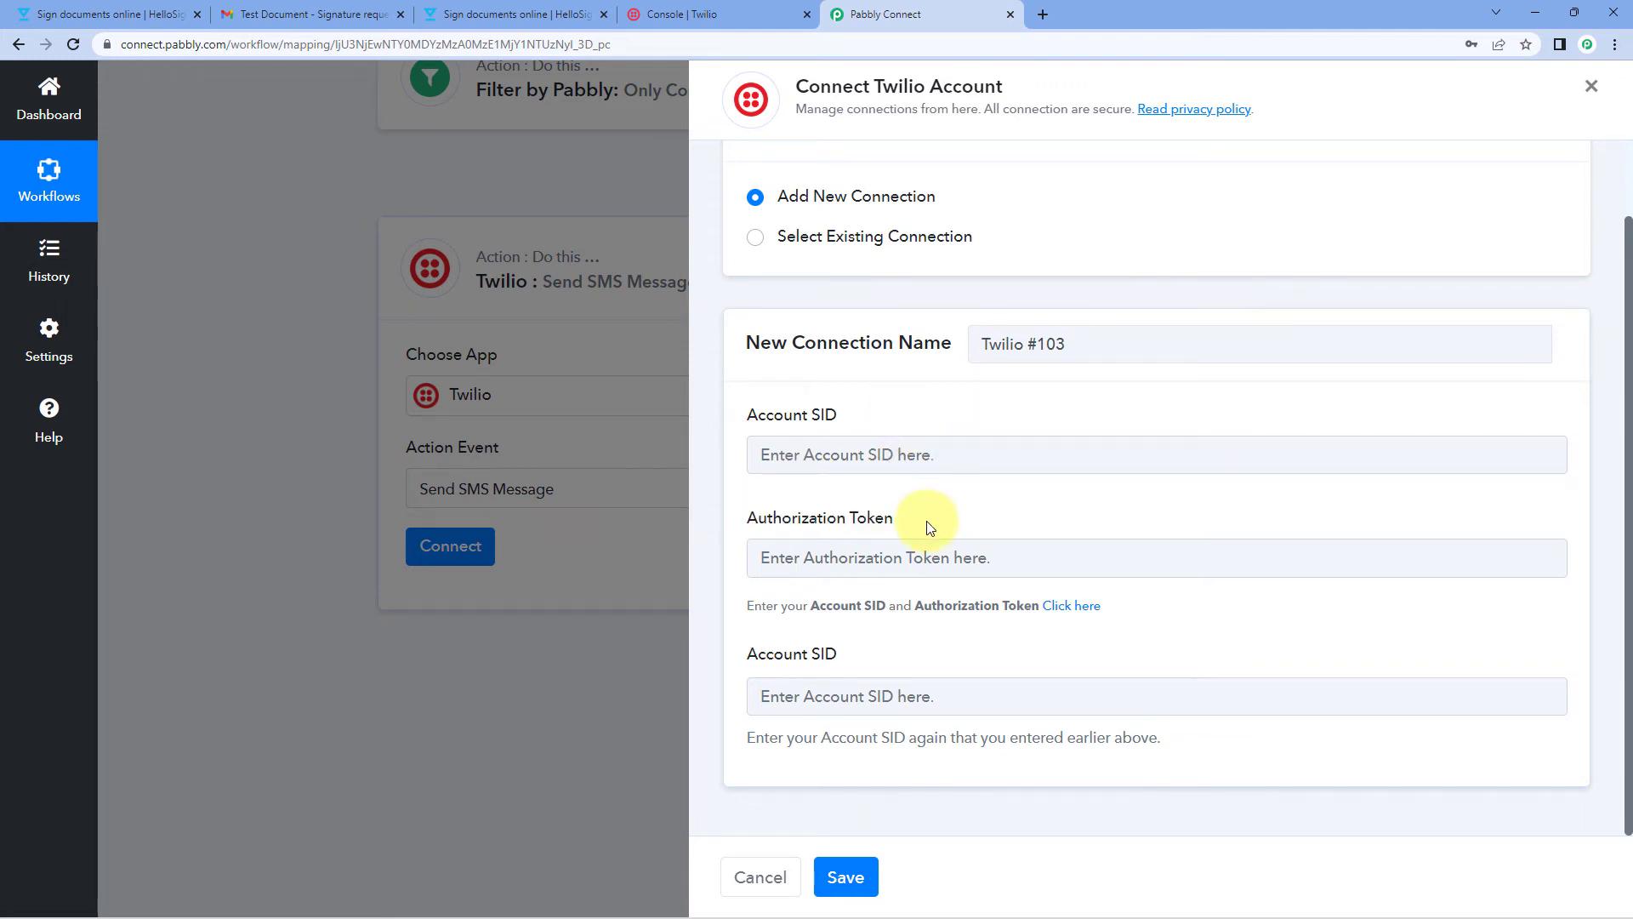
Step: Switch to the Twilio console and copy the Account SID from the Account Info section
{"action": "left_click", "coordinate": [731, 15]}
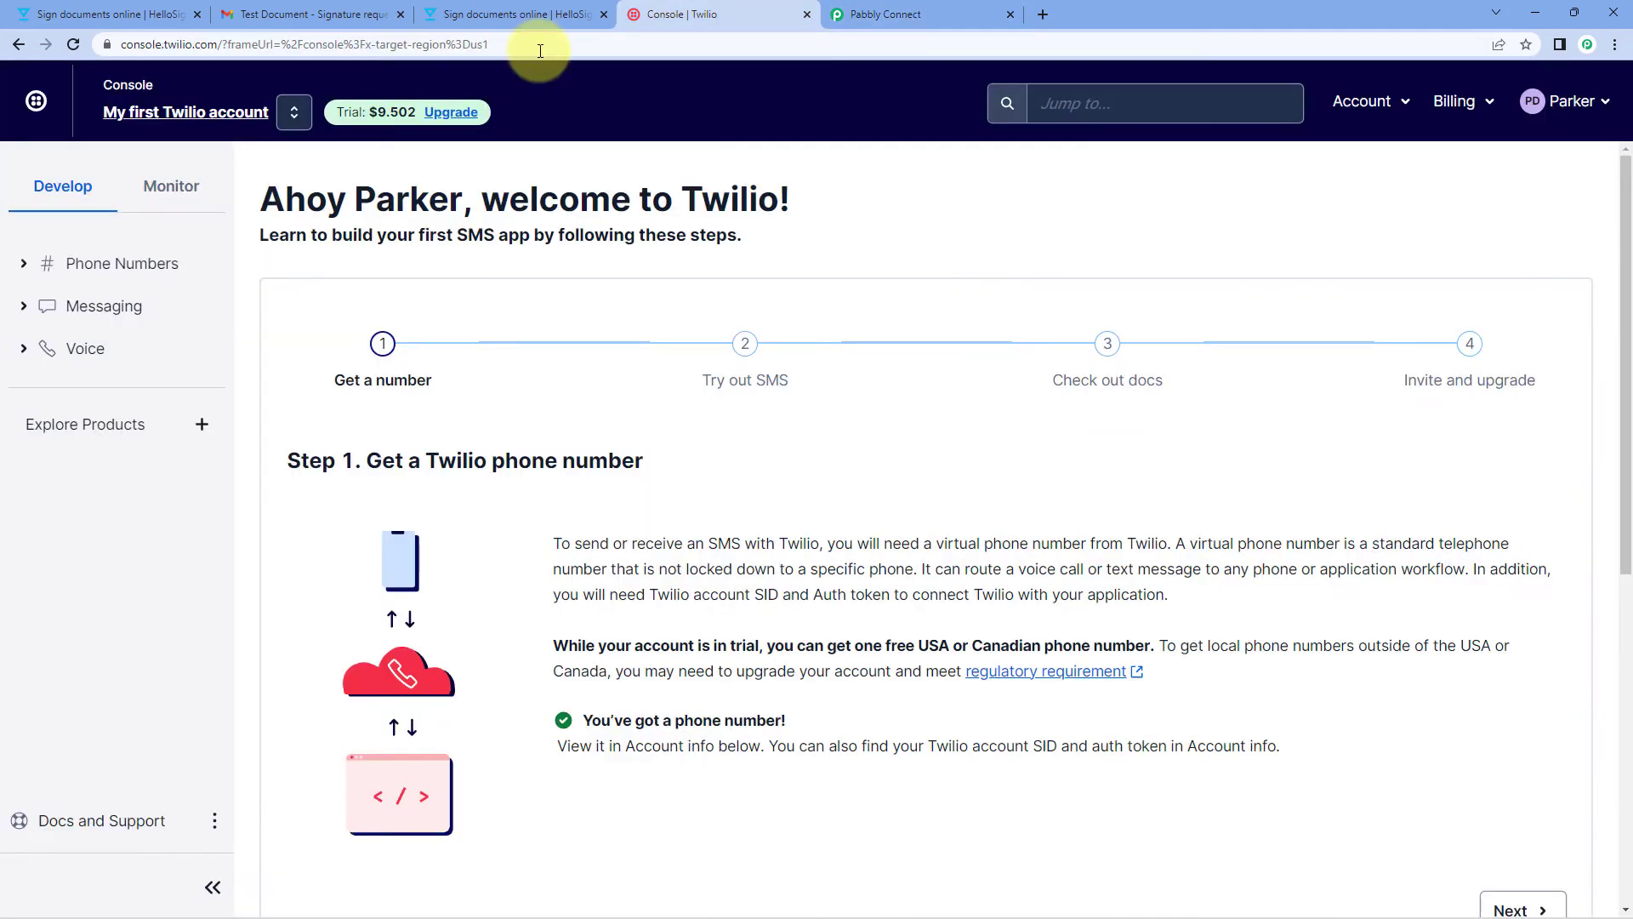
{"action": "scroll", "coordinate": [781, 258], "scroll_direction": "down", "scroll_amount": 7}
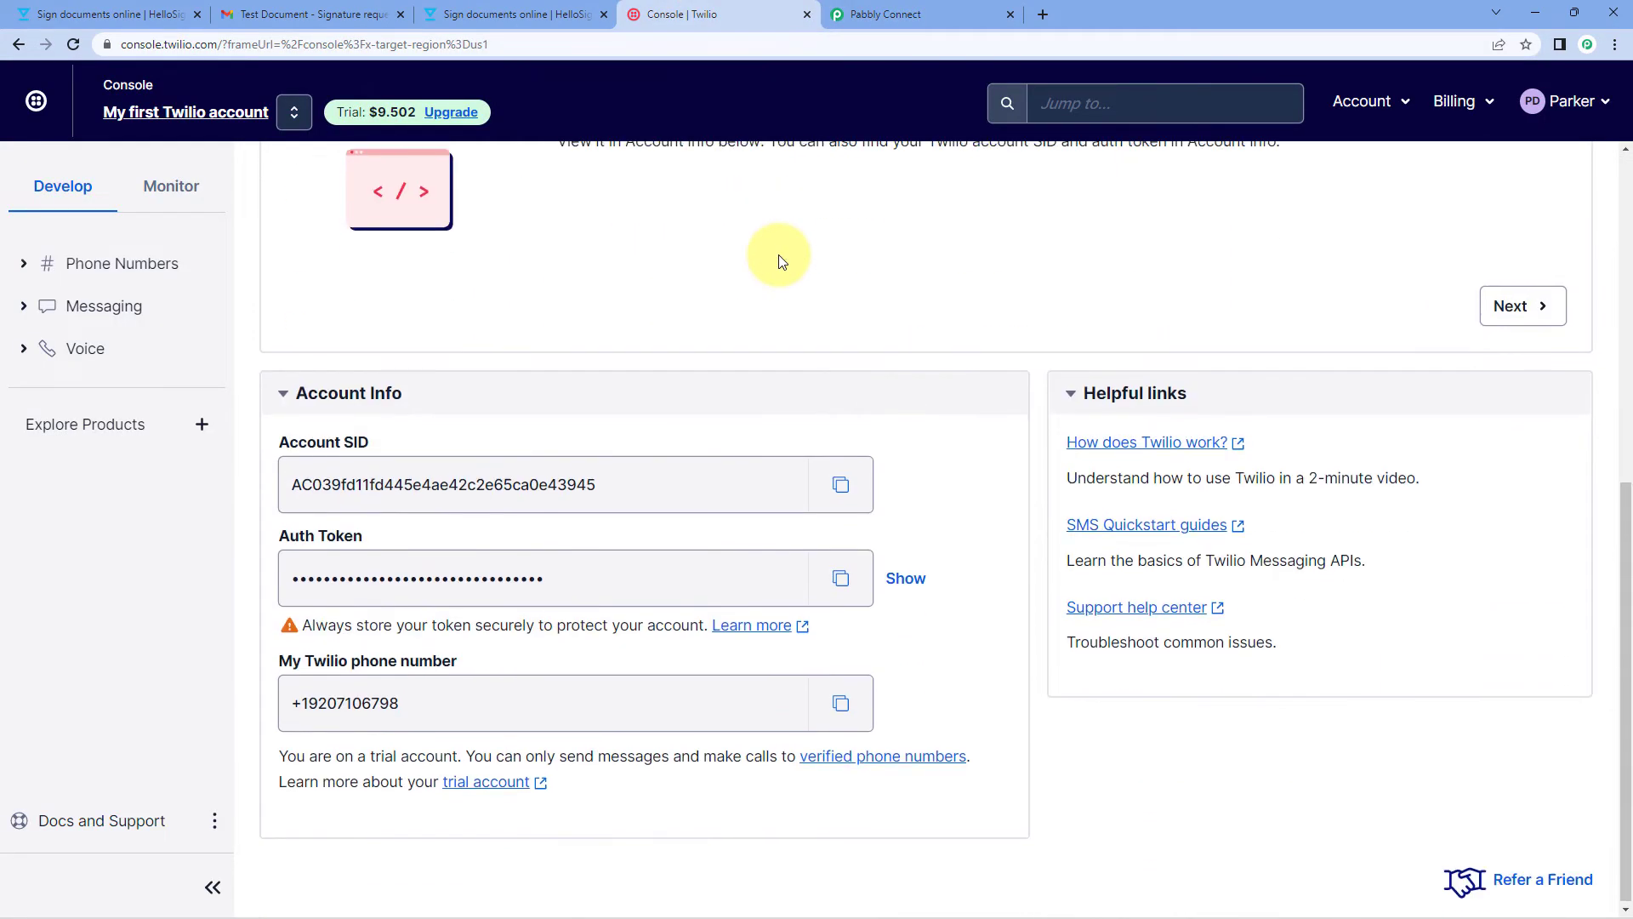
{"action": "left_click_drag", "start_coordinate": [428, 441], "coordinate": [255, 439]}
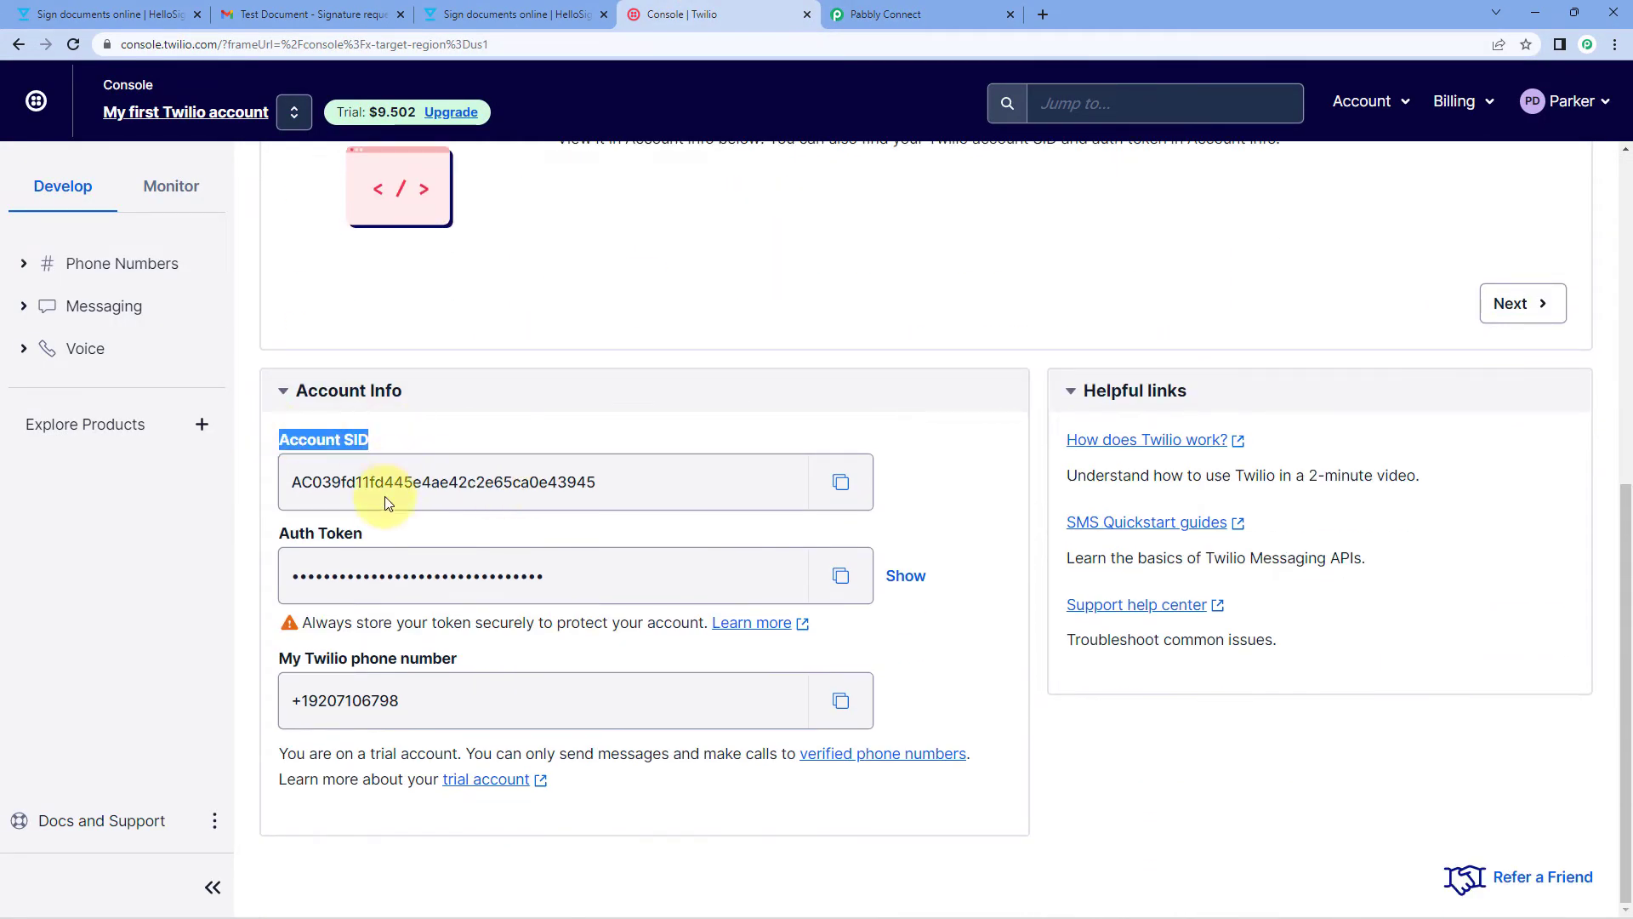
{"action": "left_click_drag", "start_coordinate": [384, 533], "coordinate": [274, 531]}
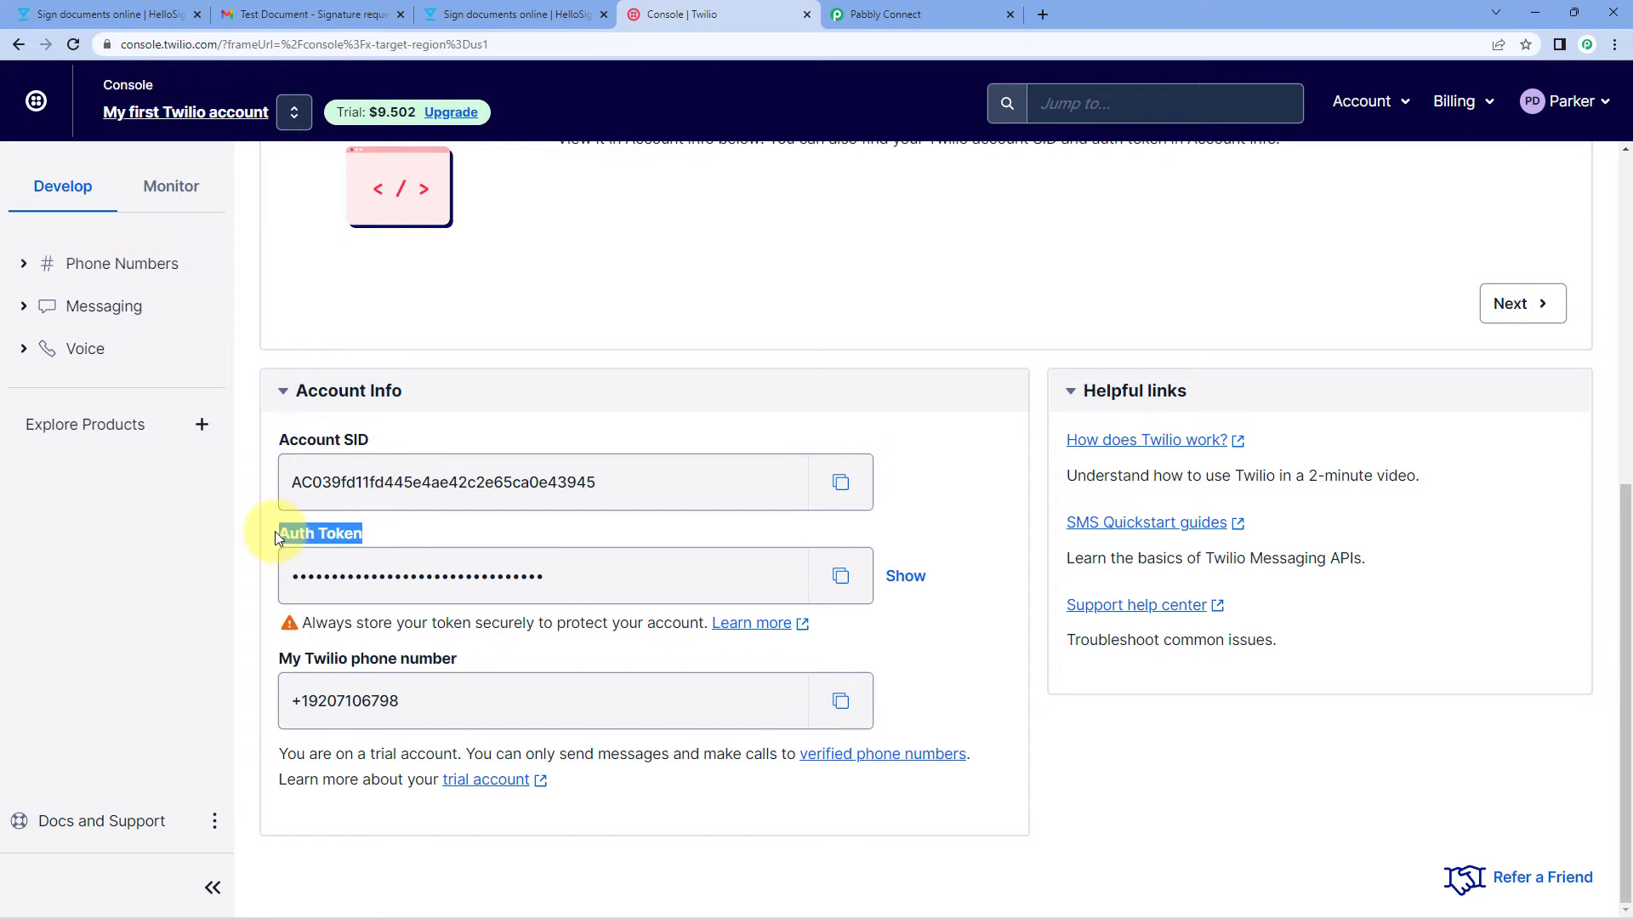
{"action": "left_click", "coordinate": [385, 438]}
{"action": "left_click", "coordinate": [837, 481]}
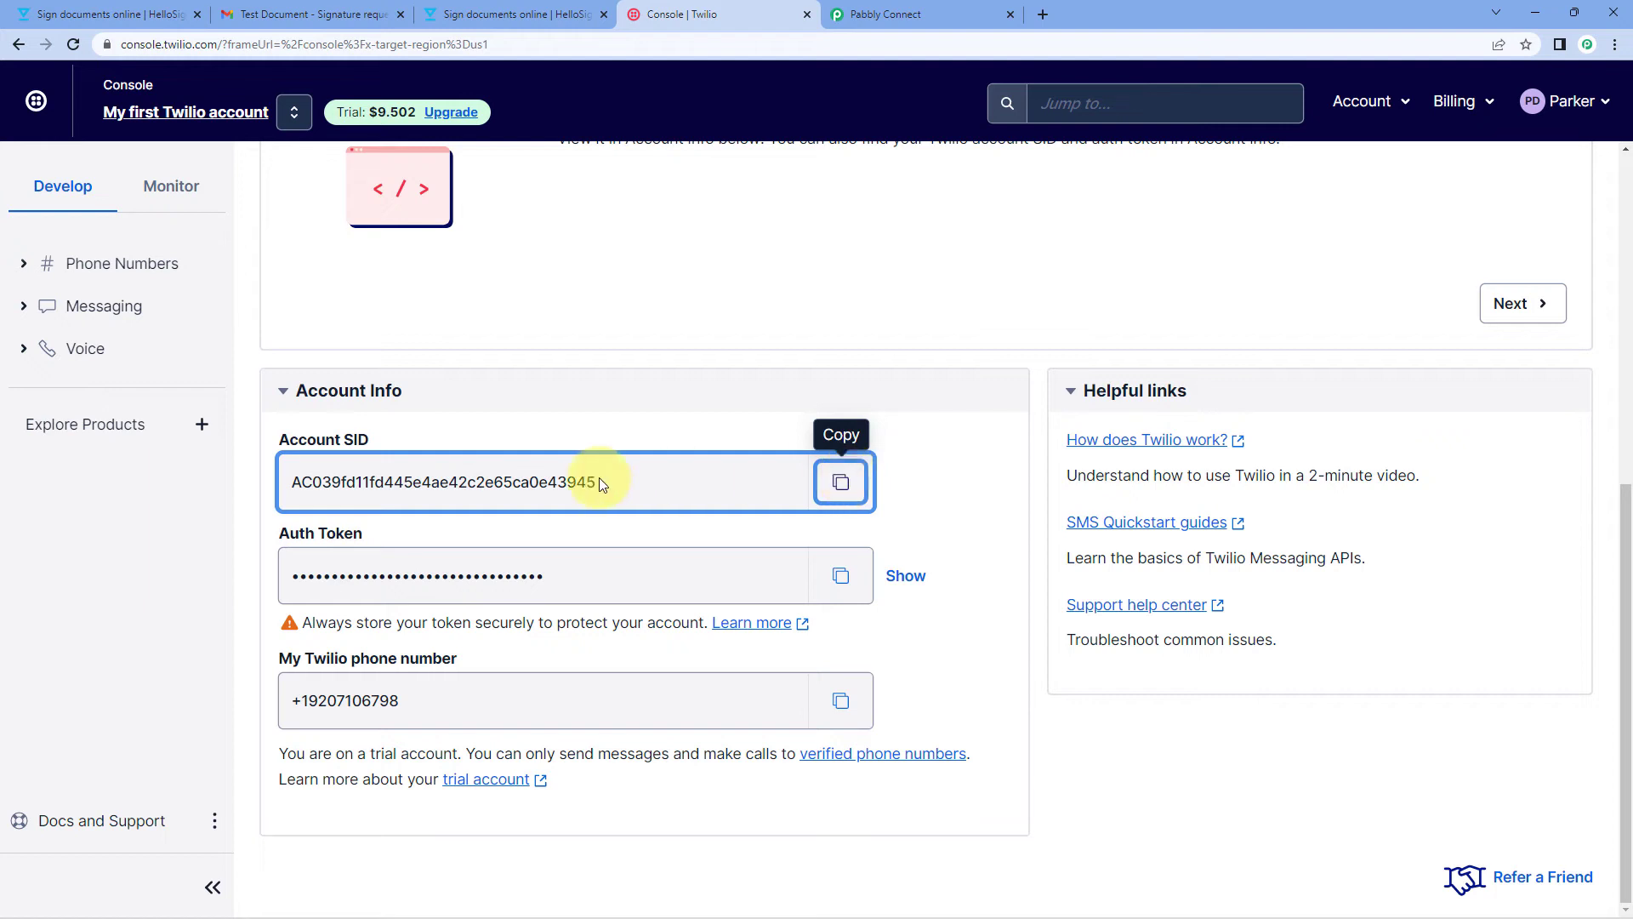
Step: Return to Pabbly Connect and paste the copied Account SID into both Account SID fields of the new Twilio connection
{"action": "left_click", "coordinate": [933, 7]}
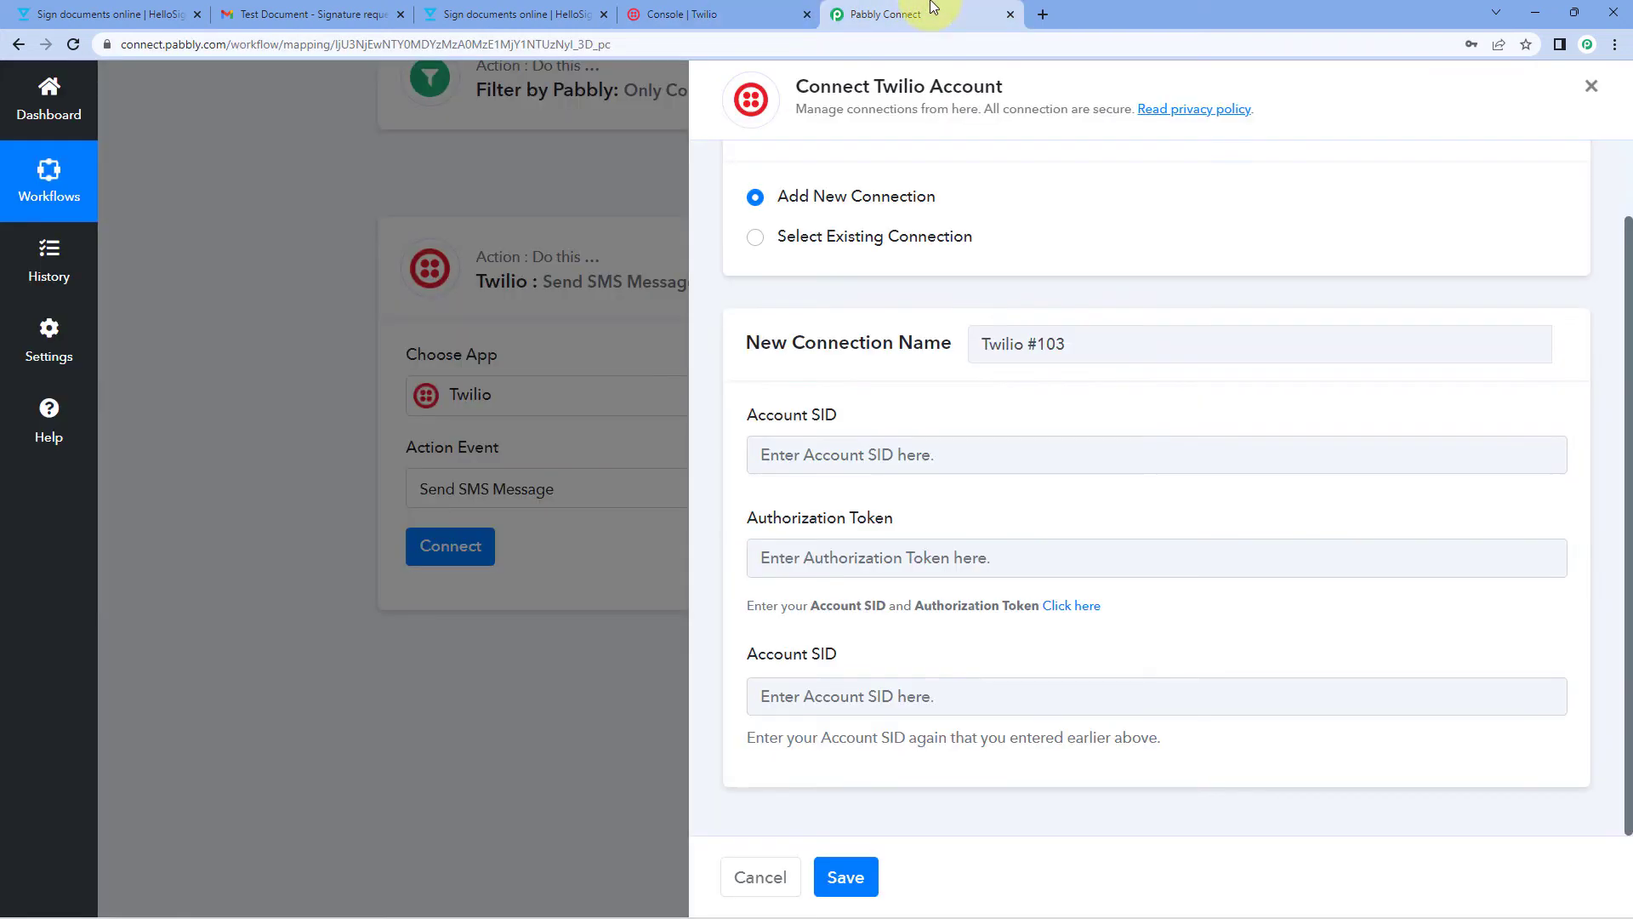
{"action": "left_click", "coordinate": [887, 456]}
{"action": "right_click", "coordinate": [887, 458]}
{"action": "left_click", "coordinate": [933, 592]}
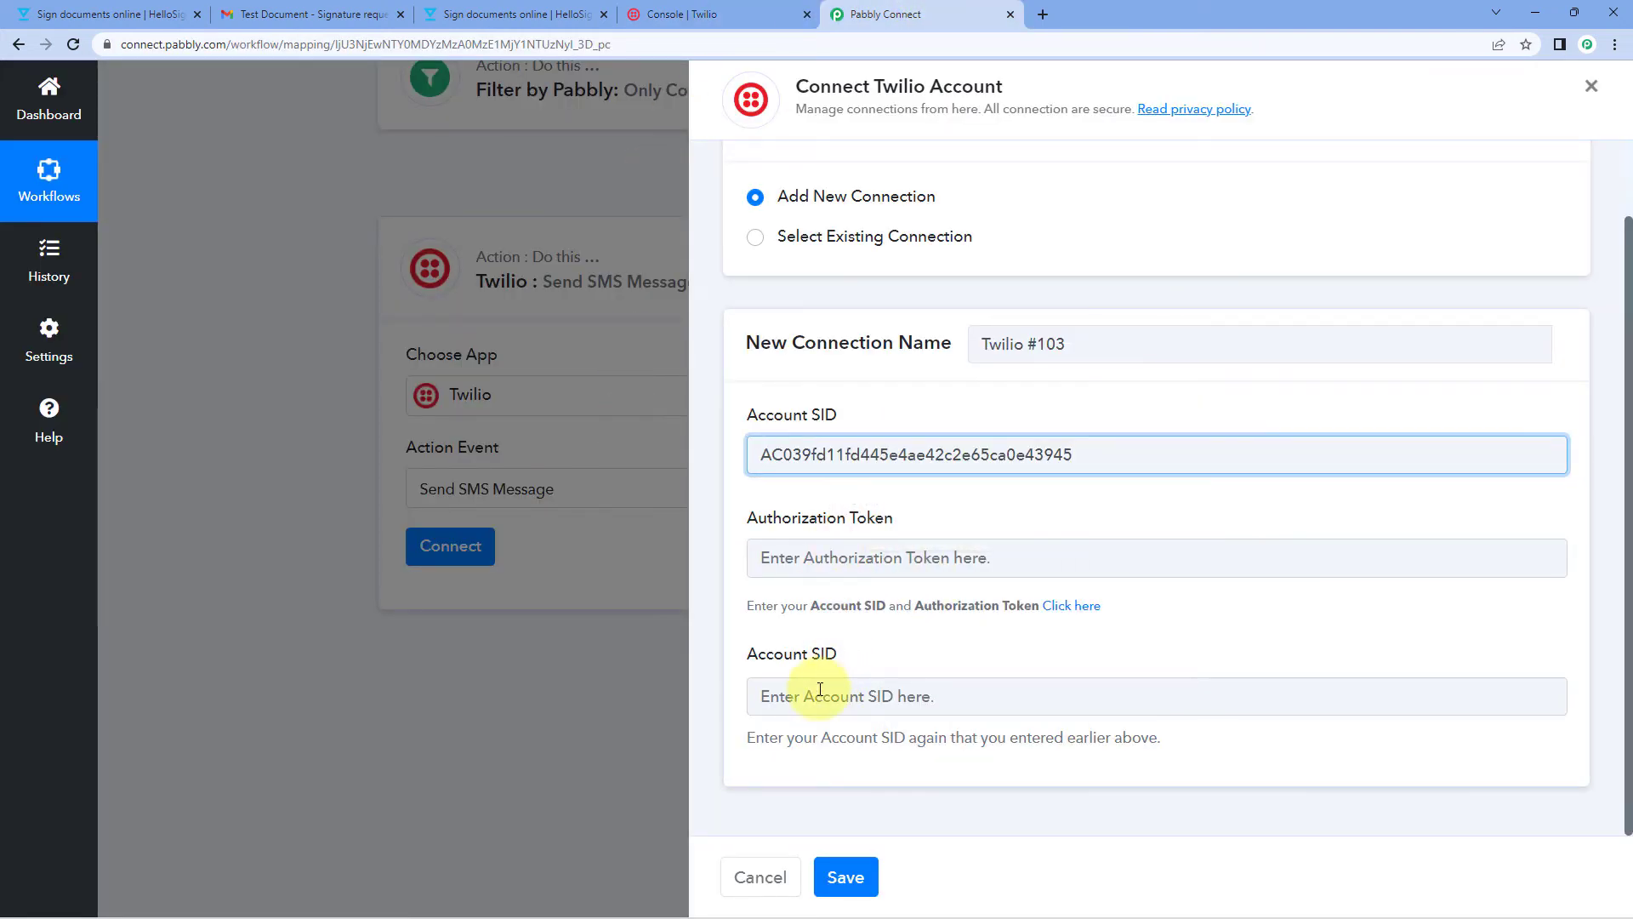
{"action": "left_click", "coordinate": [820, 692]}
{"action": "right_click", "coordinate": [819, 692]}
{"action": "left_click", "coordinate": [874, 554]}
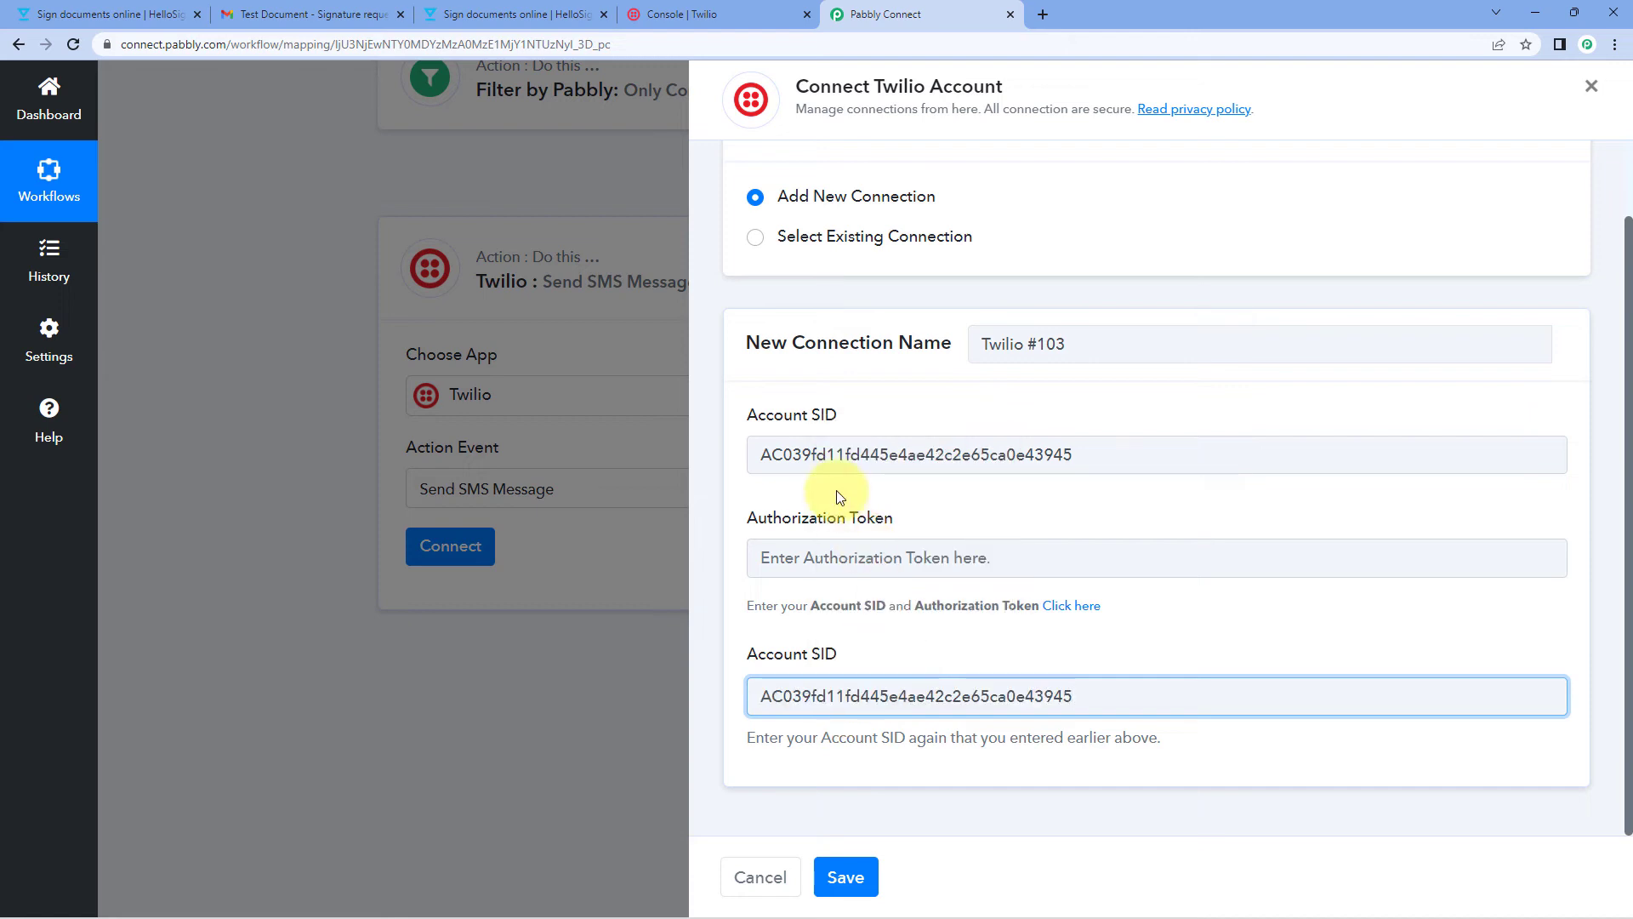
Step: Copy the Auth Token from the Twilio console, paste it as the Authorization Token in Pabbly Connect, and save the connection
{"action": "left_click", "coordinate": [738, 8]}
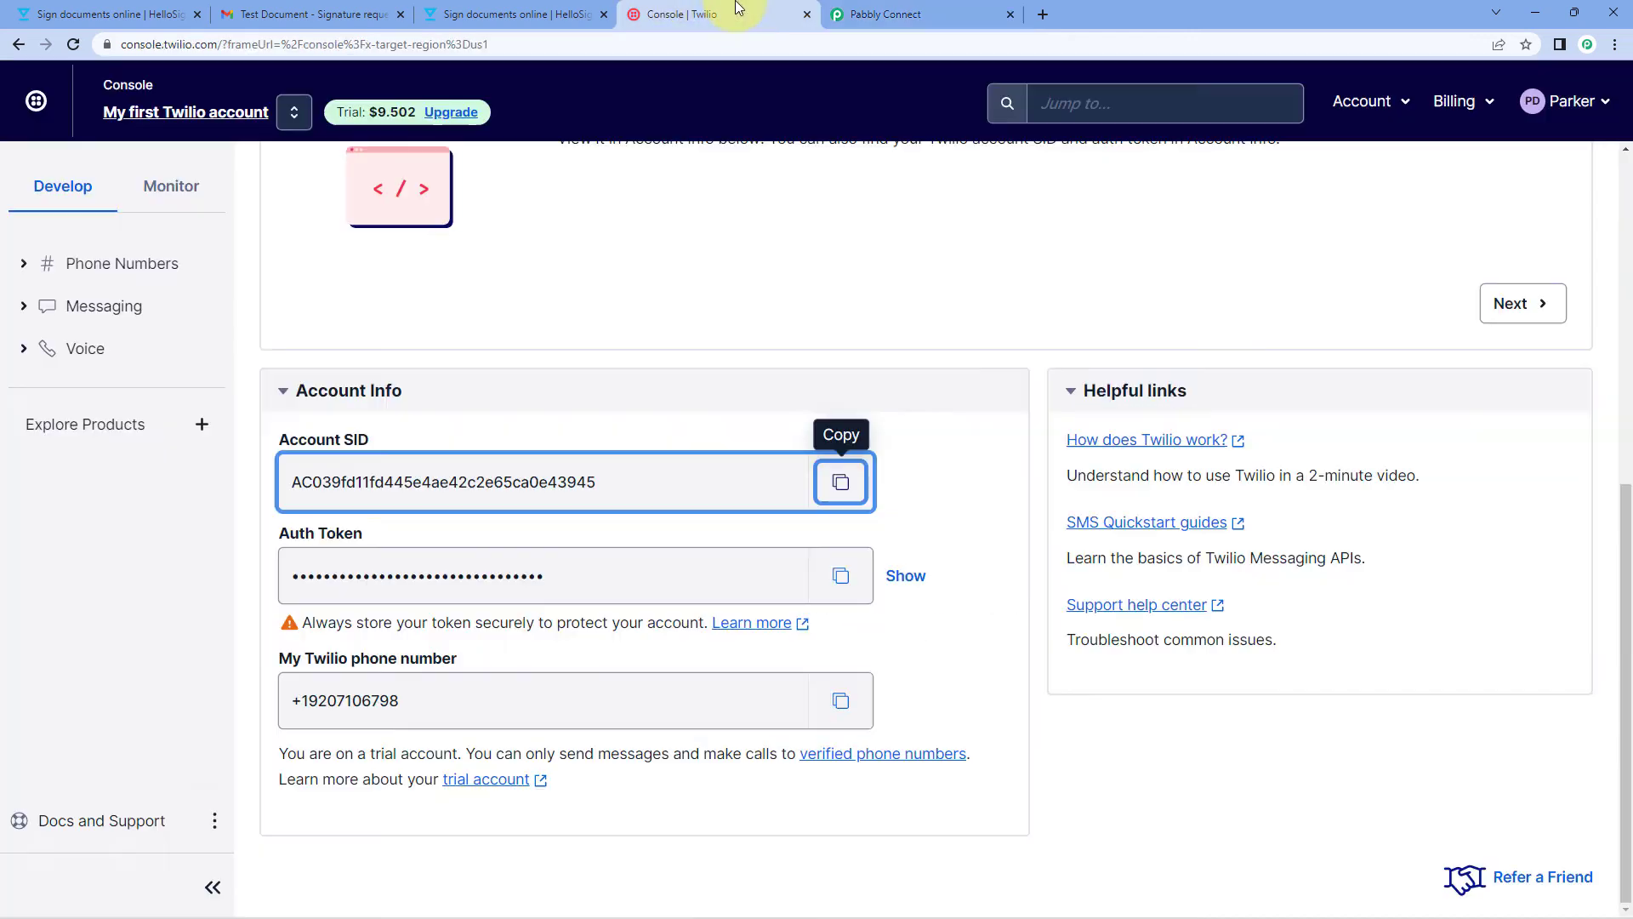
{"action": "left_click", "coordinate": [839, 575]}
{"action": "left_click", "coordinate": [893, 14]}
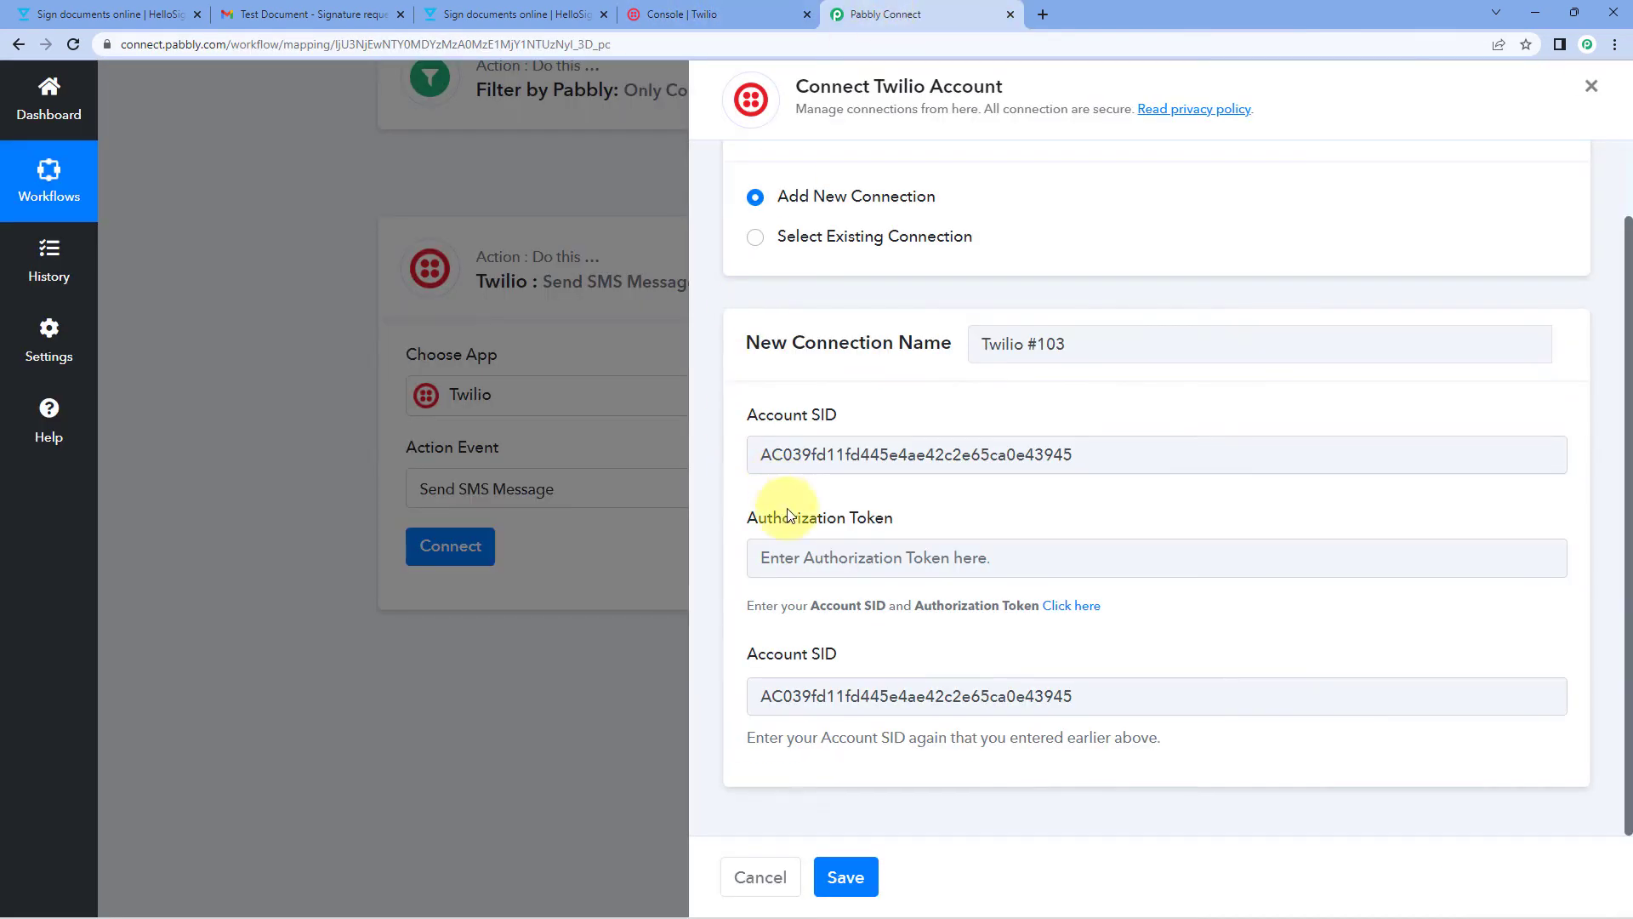
{"action": "left_click", "coordinate": [808, 553]}
{"action": "right_click", "coordinate": [829, 545]}
{"action": "left_click", "coordinate": [820, 745]}
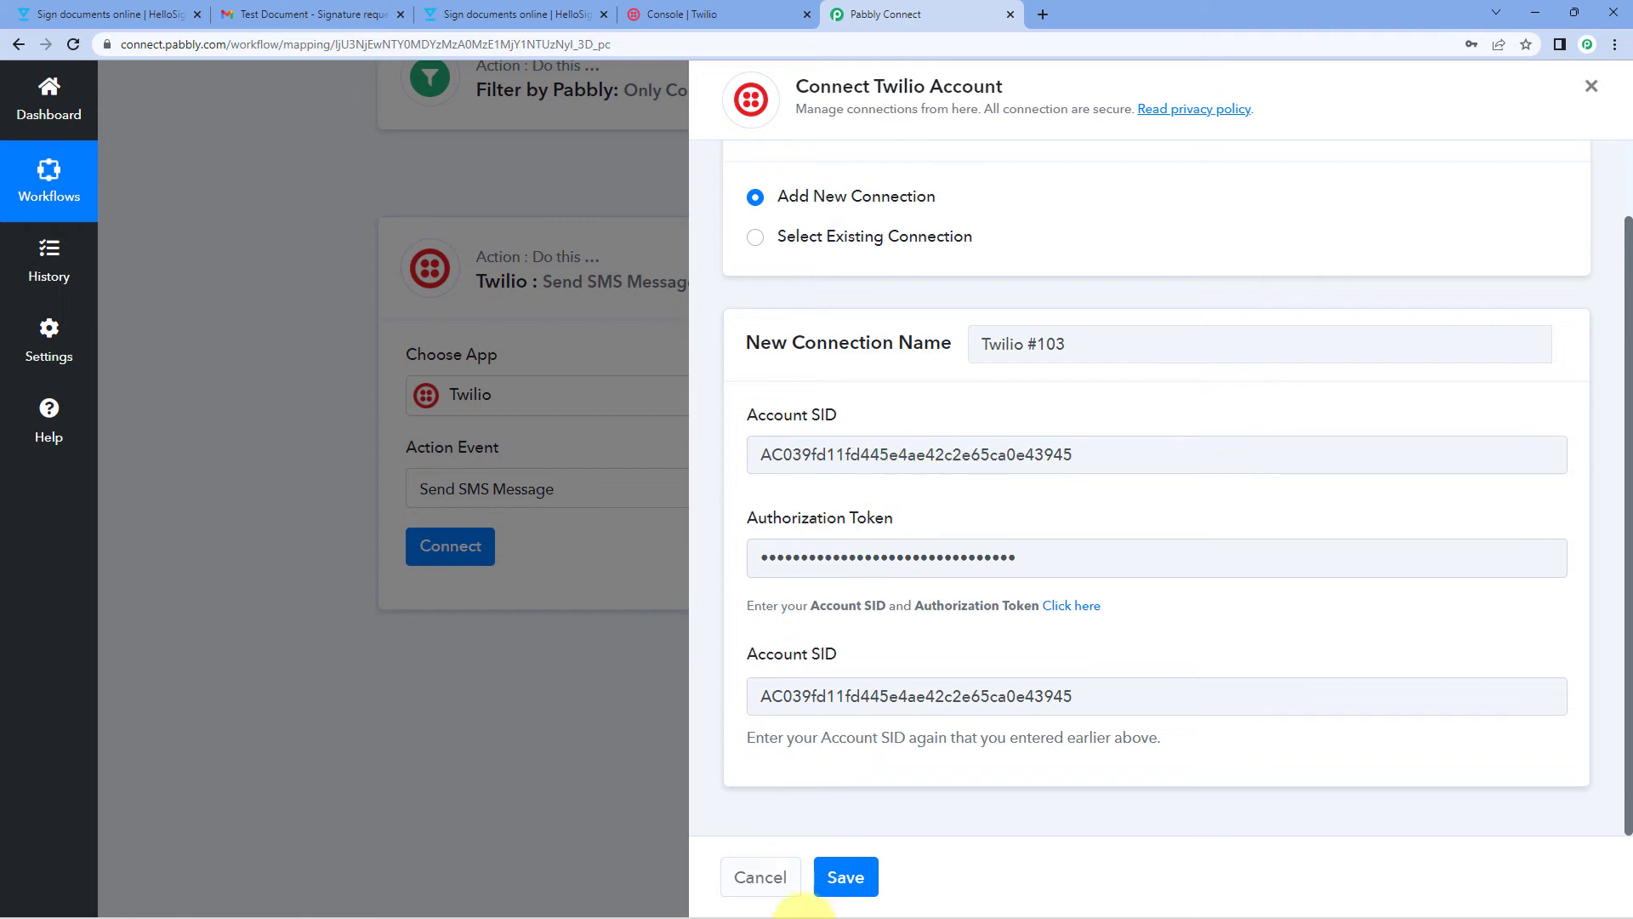
{"action": "left_click", "coordinate": [846, 877]}
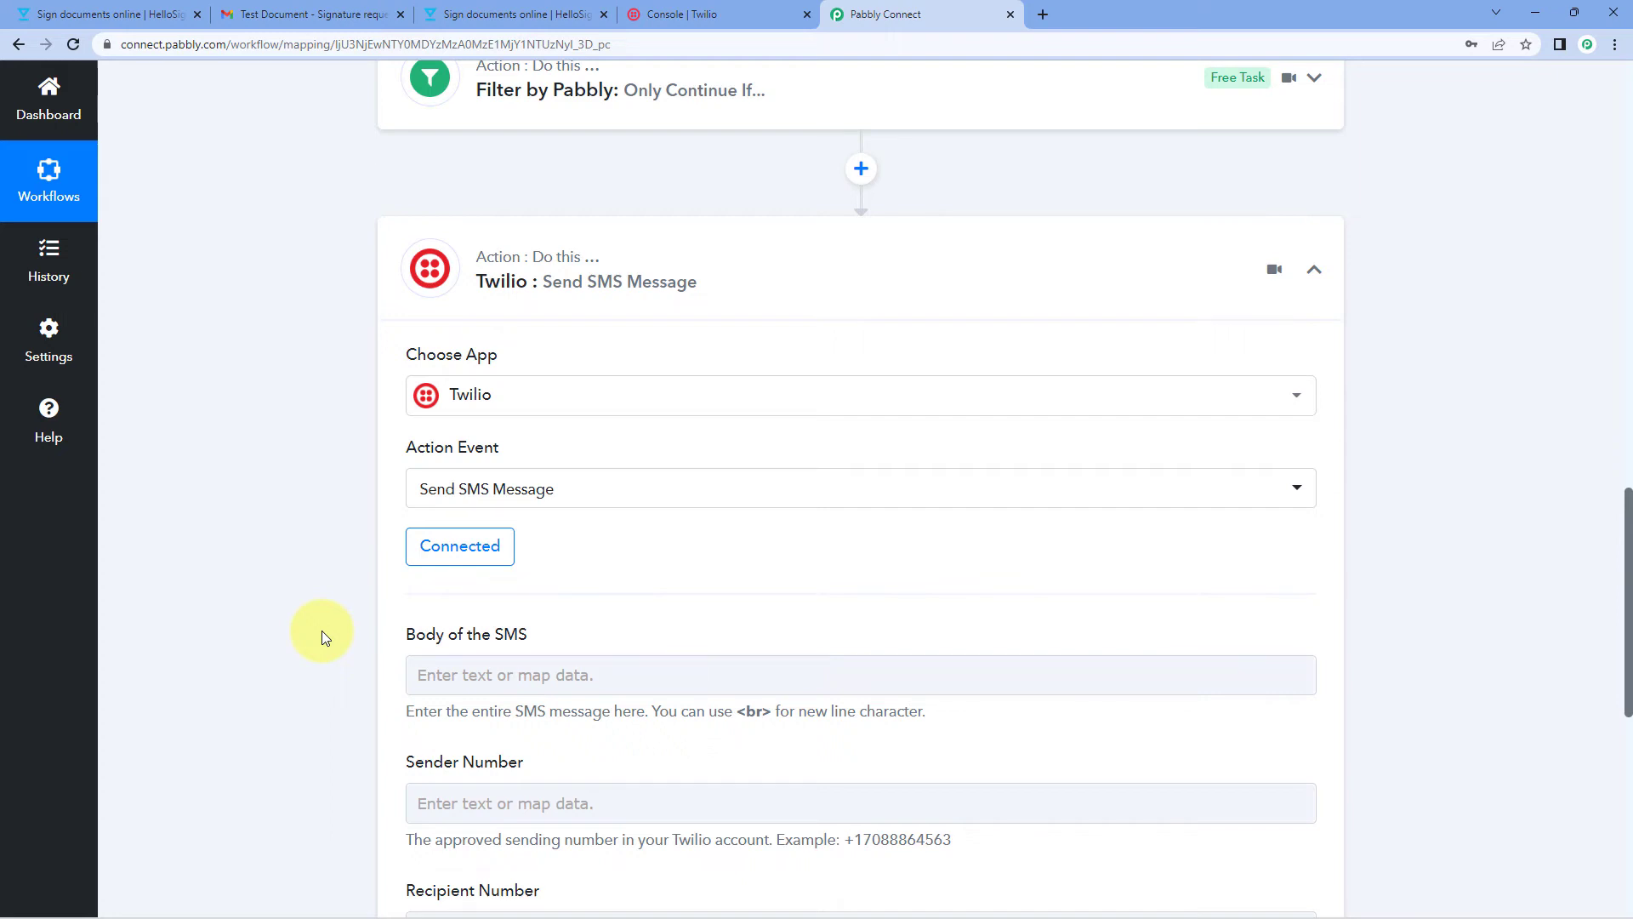
Step: Start the SMS body with "Hello Admin," and map HelloSign's Json Signature Request Signatures 0 Signer Name on a new line
{"action": "scroll", "coordinate": [321, 631], "scroll_direction": "down", "scroll_amount": 4}
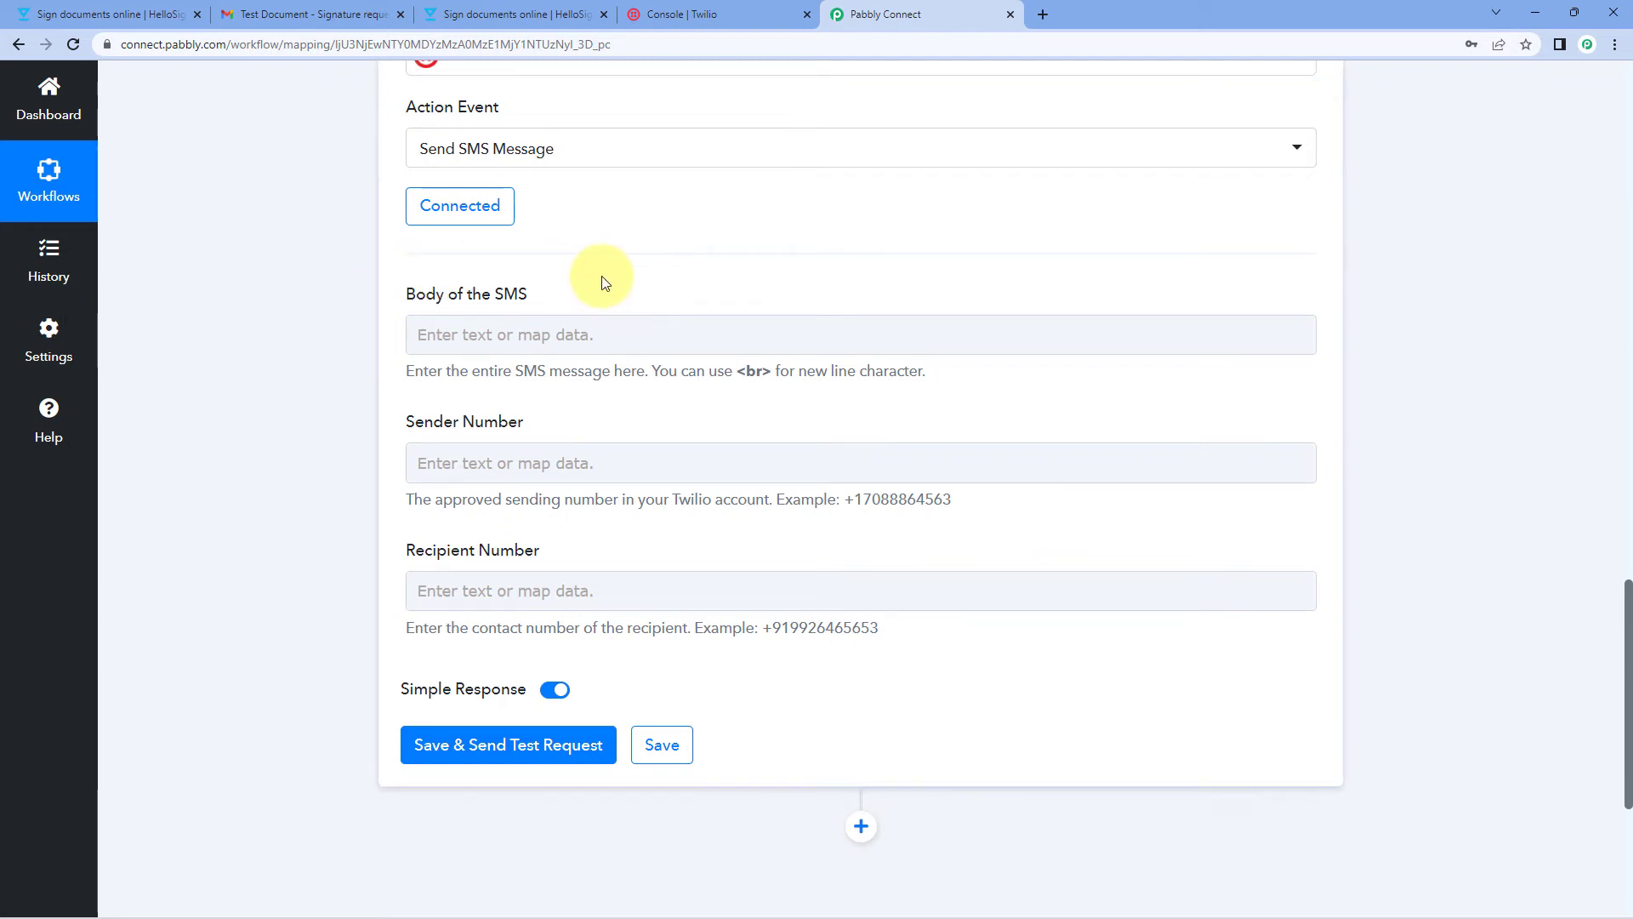
{"action": "left_click", "coordinate": [409, 326]}
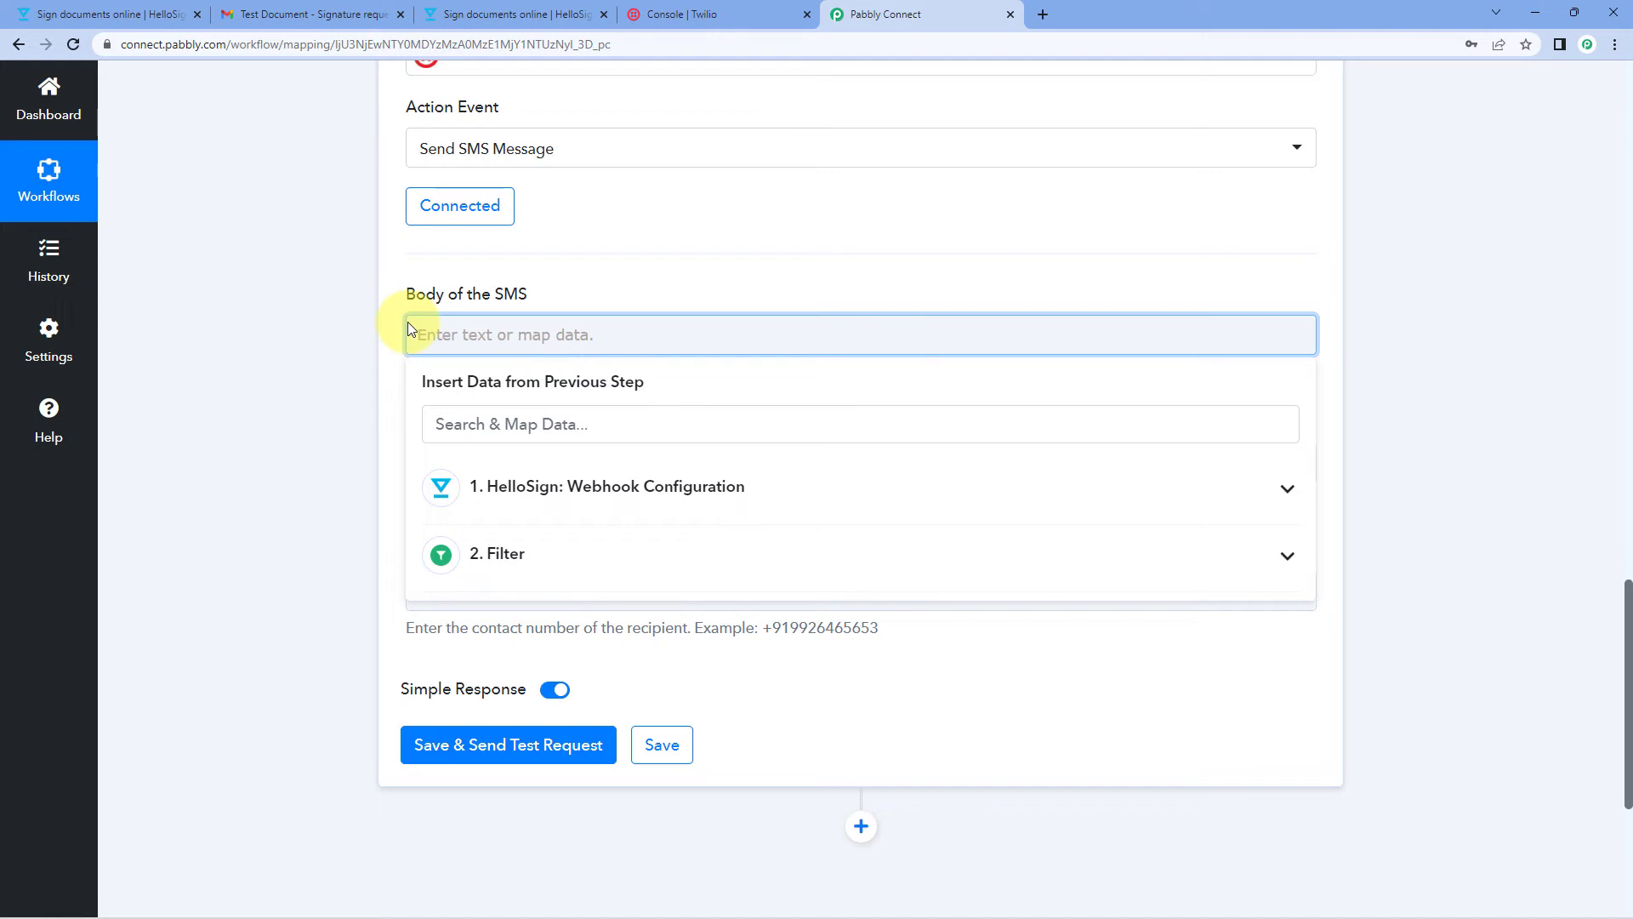
{"action": "type", "text": "Hello Admin,"}
{"action": "key", "text": "Return"}
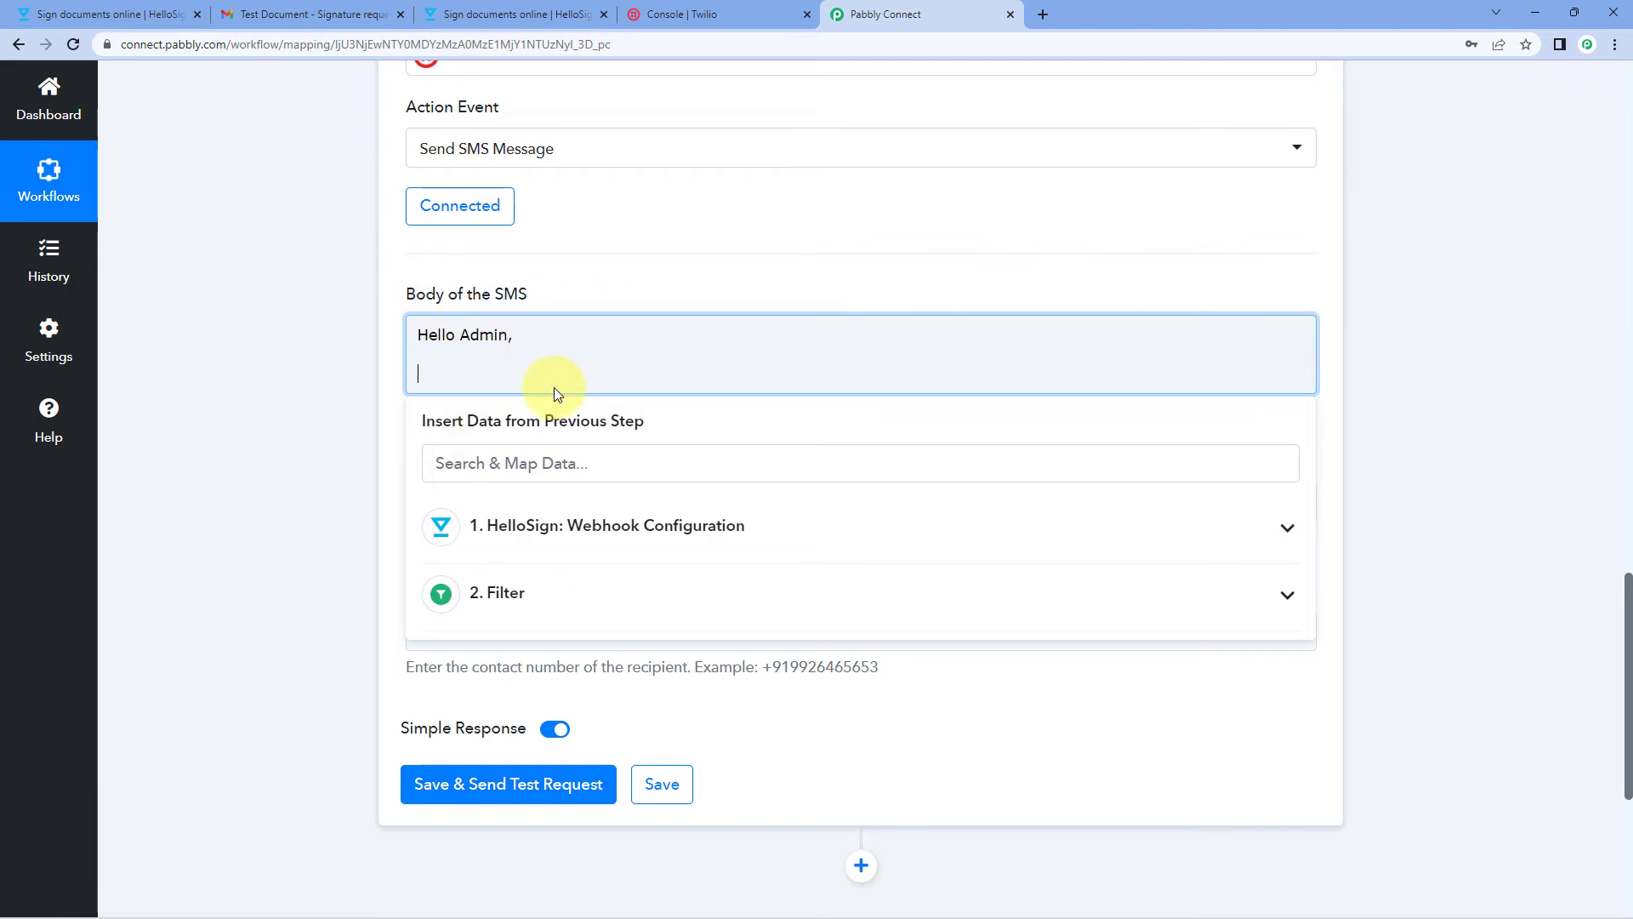
{"action": "left_click", "coordinate": [702, 527]}
{"action": "scroll", "coordinate": [783, 626], "scroll_direction": "down", "scroll_amount": 3}
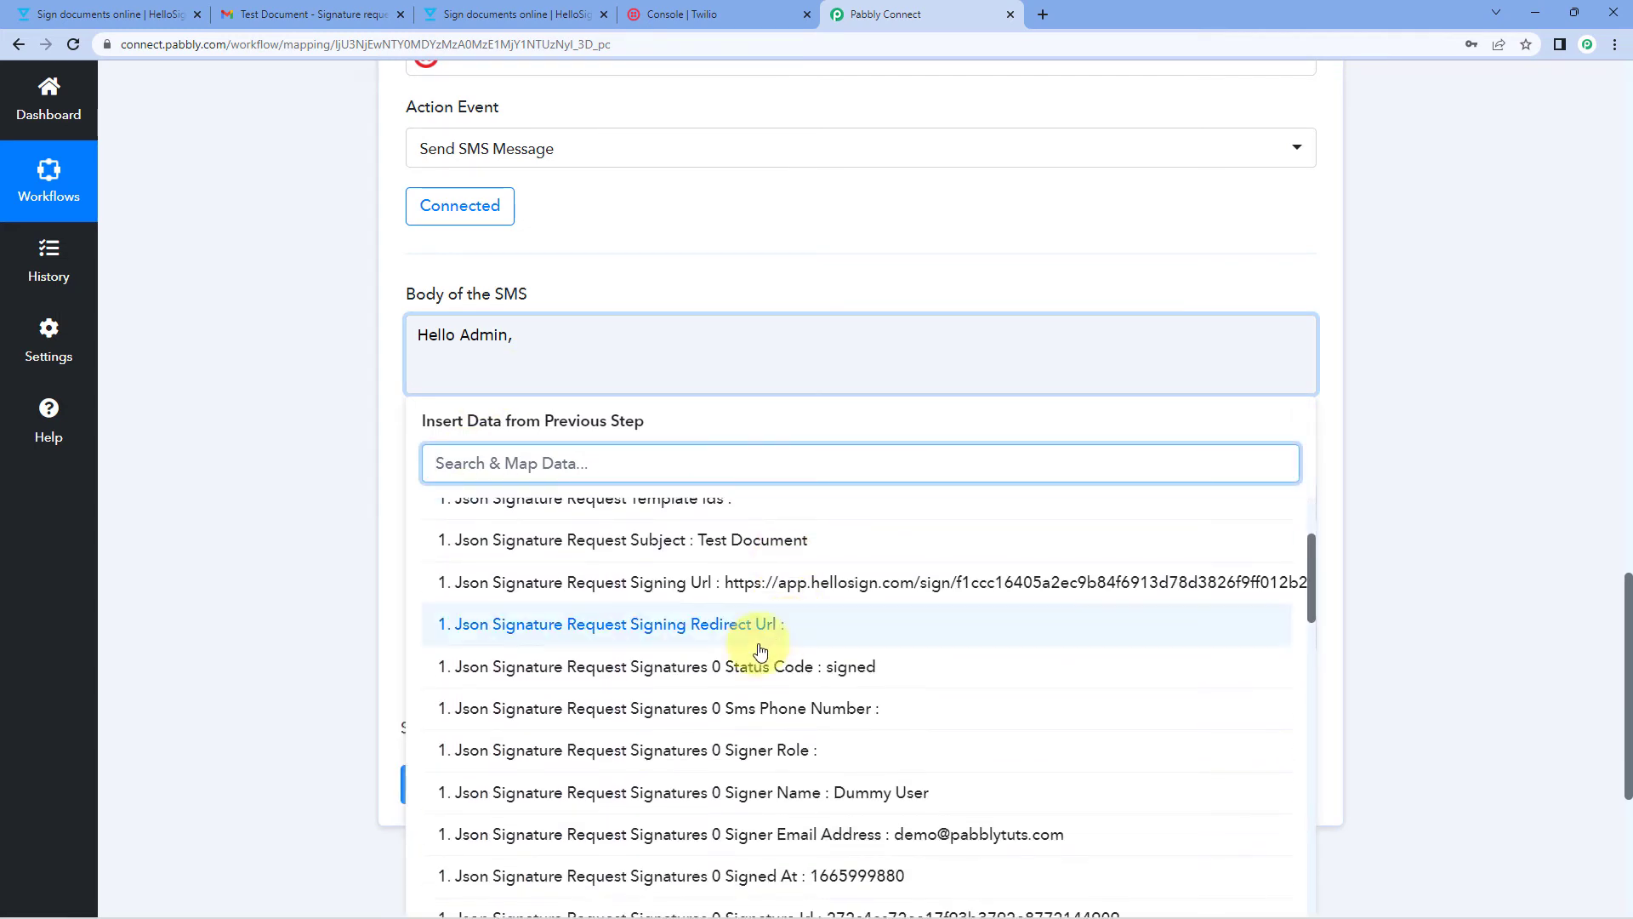
{"action": "scroll", "coordinate": [760, 650], "scroll_direction": "down", "scroll_amount": 1}
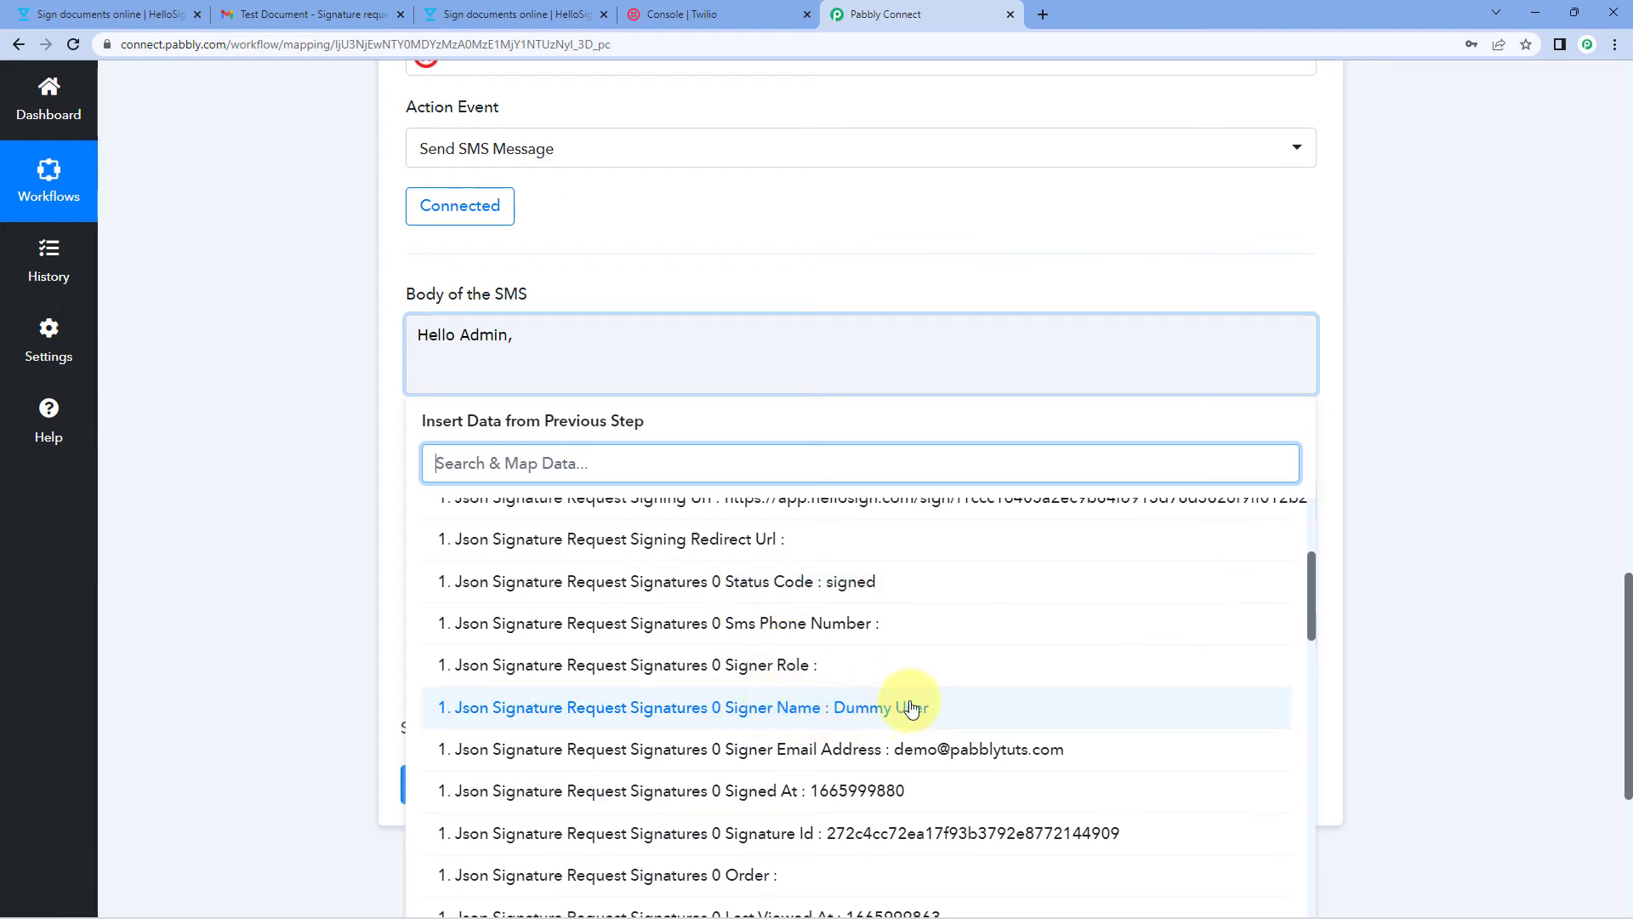
{"action": "left_click", "coordinate": [740, 709]}
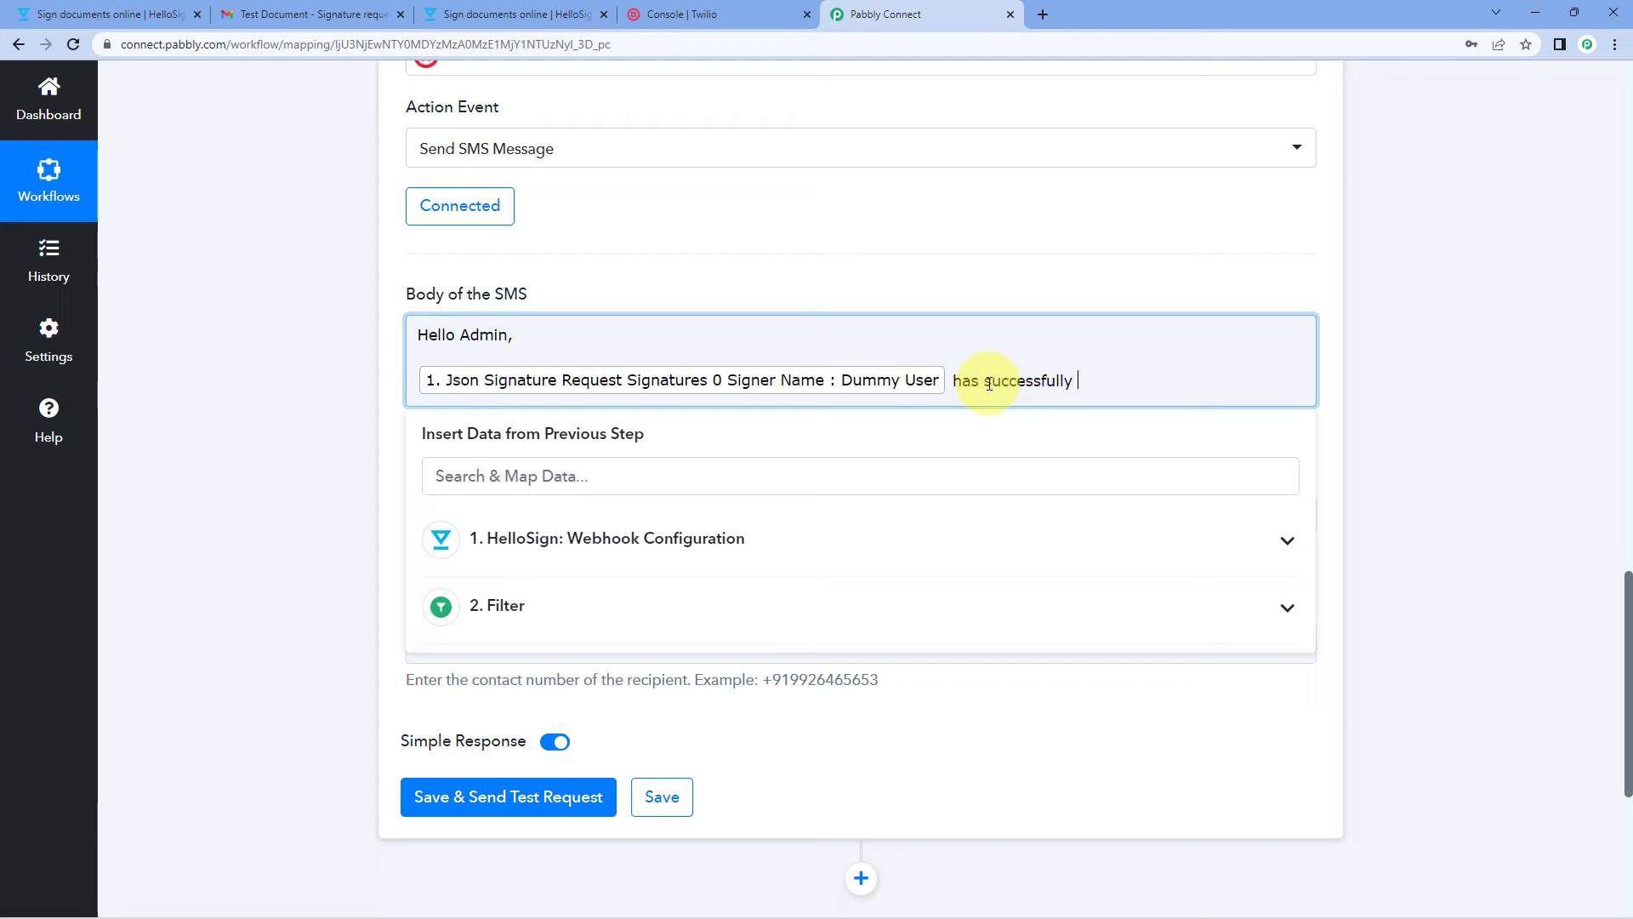
Step: Continue the SMS body with "has successfully signer the" and map HelloSign's Json Signature Request Original Title after it
{"action": "type", "text": "r the"}
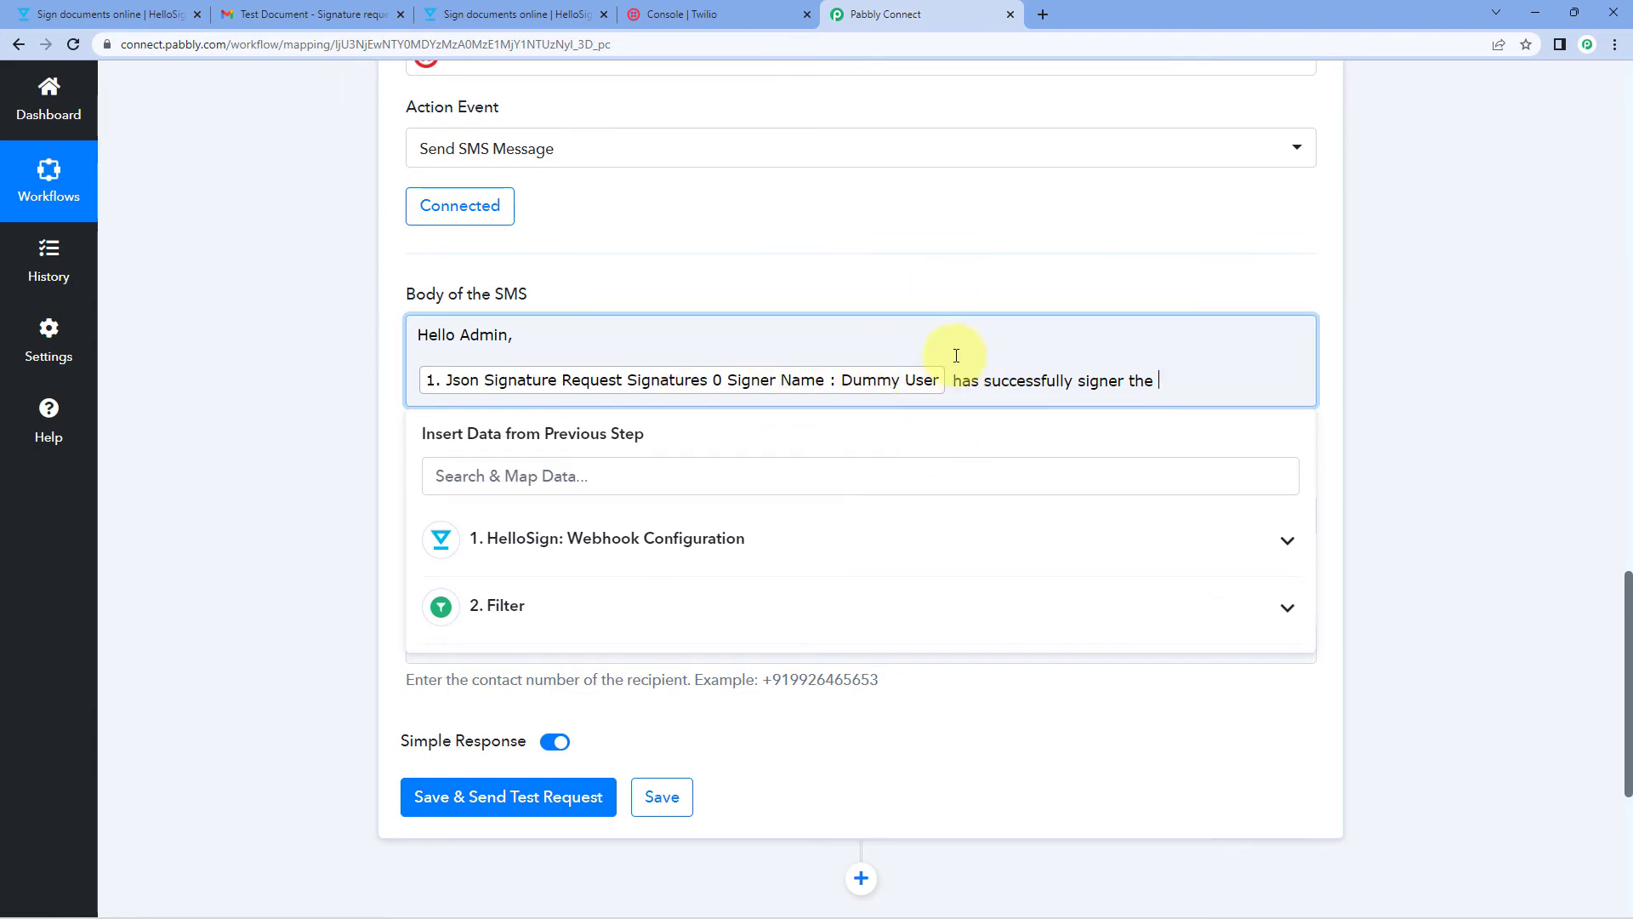
{"action": "left_click", "coordinate": [729, 537]}
{"action": "scroll", "coordinate": [662, 700], "scroll_direction": "down", "scroll_amount": 1}
{"action": "scroll", "coordinate": [663, 700], "scroll_direction": "down", "scroll_amount": 12}
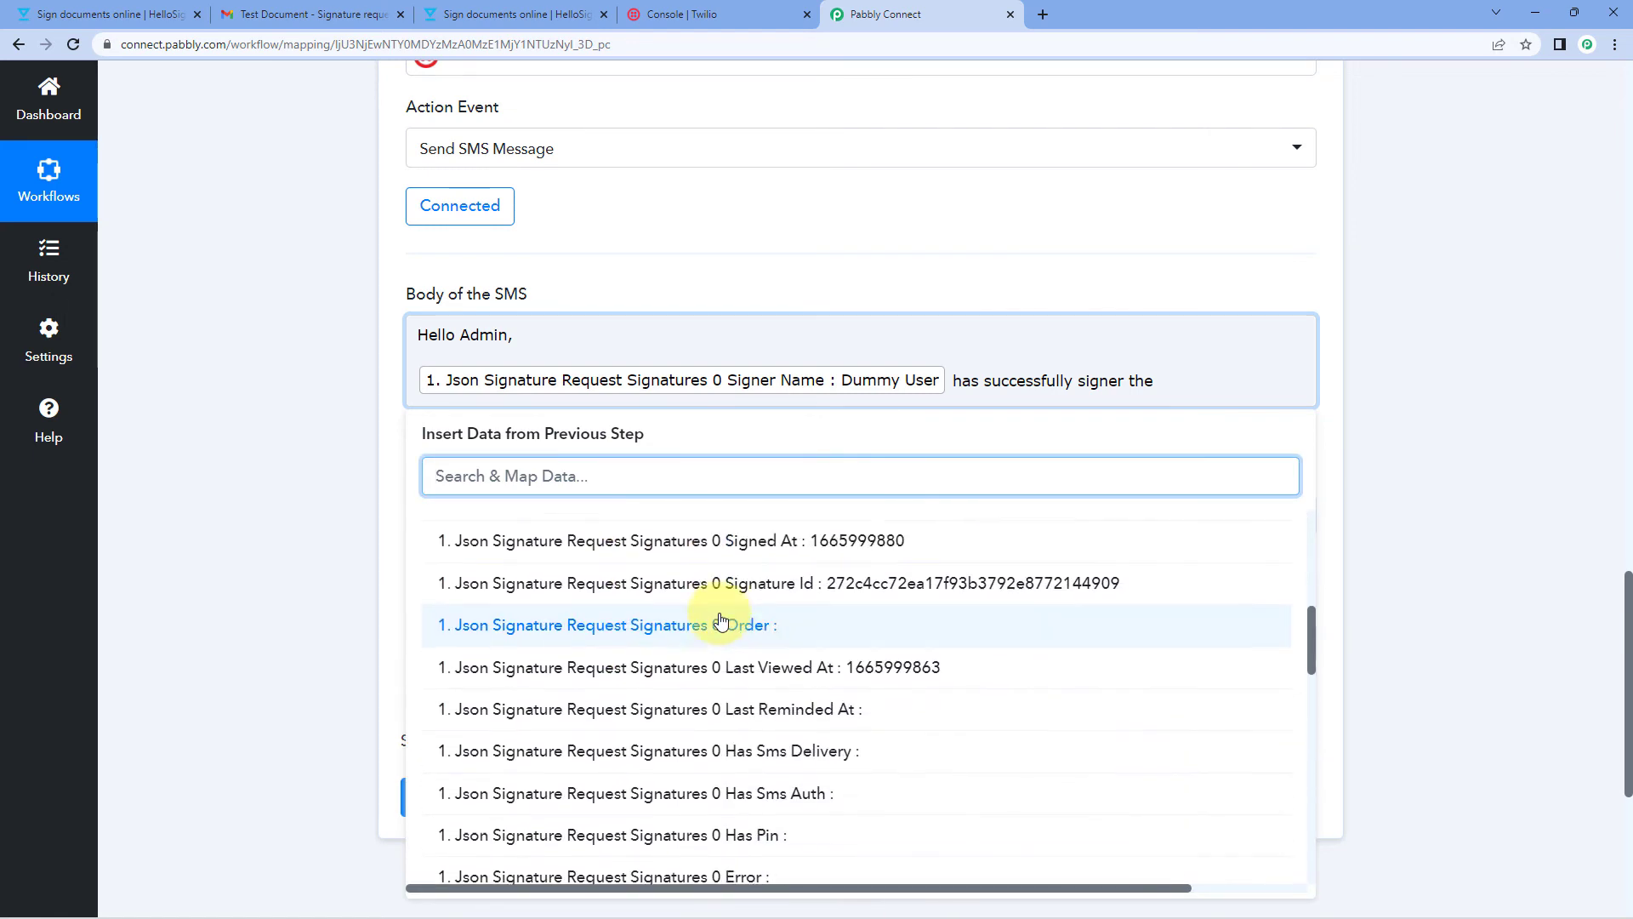
{"action": "scroll", "coordinate": [749, 601], "scroll_direction": "up", "scroll_amount": 1}
{"action": "scroll", "coordinate": [757, 536], "scroll_direction": "down", "scroll_amount": 1}
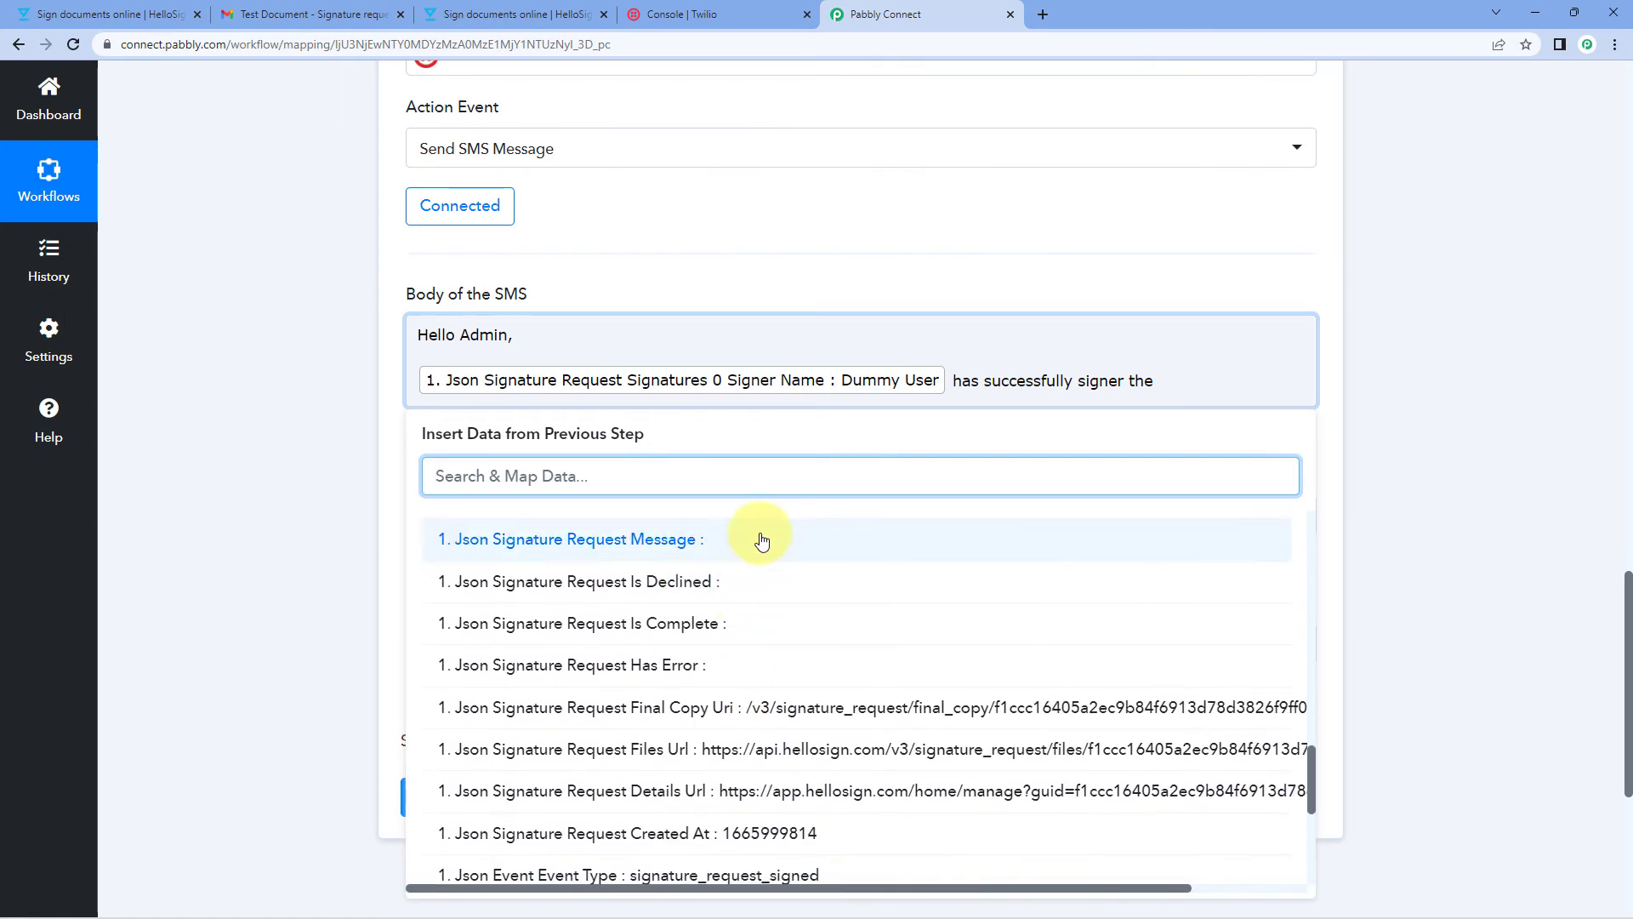
{"action": "scroll", "coordinate": [544, 602], "scroll_direction": "up", "scroll_amount": 2}
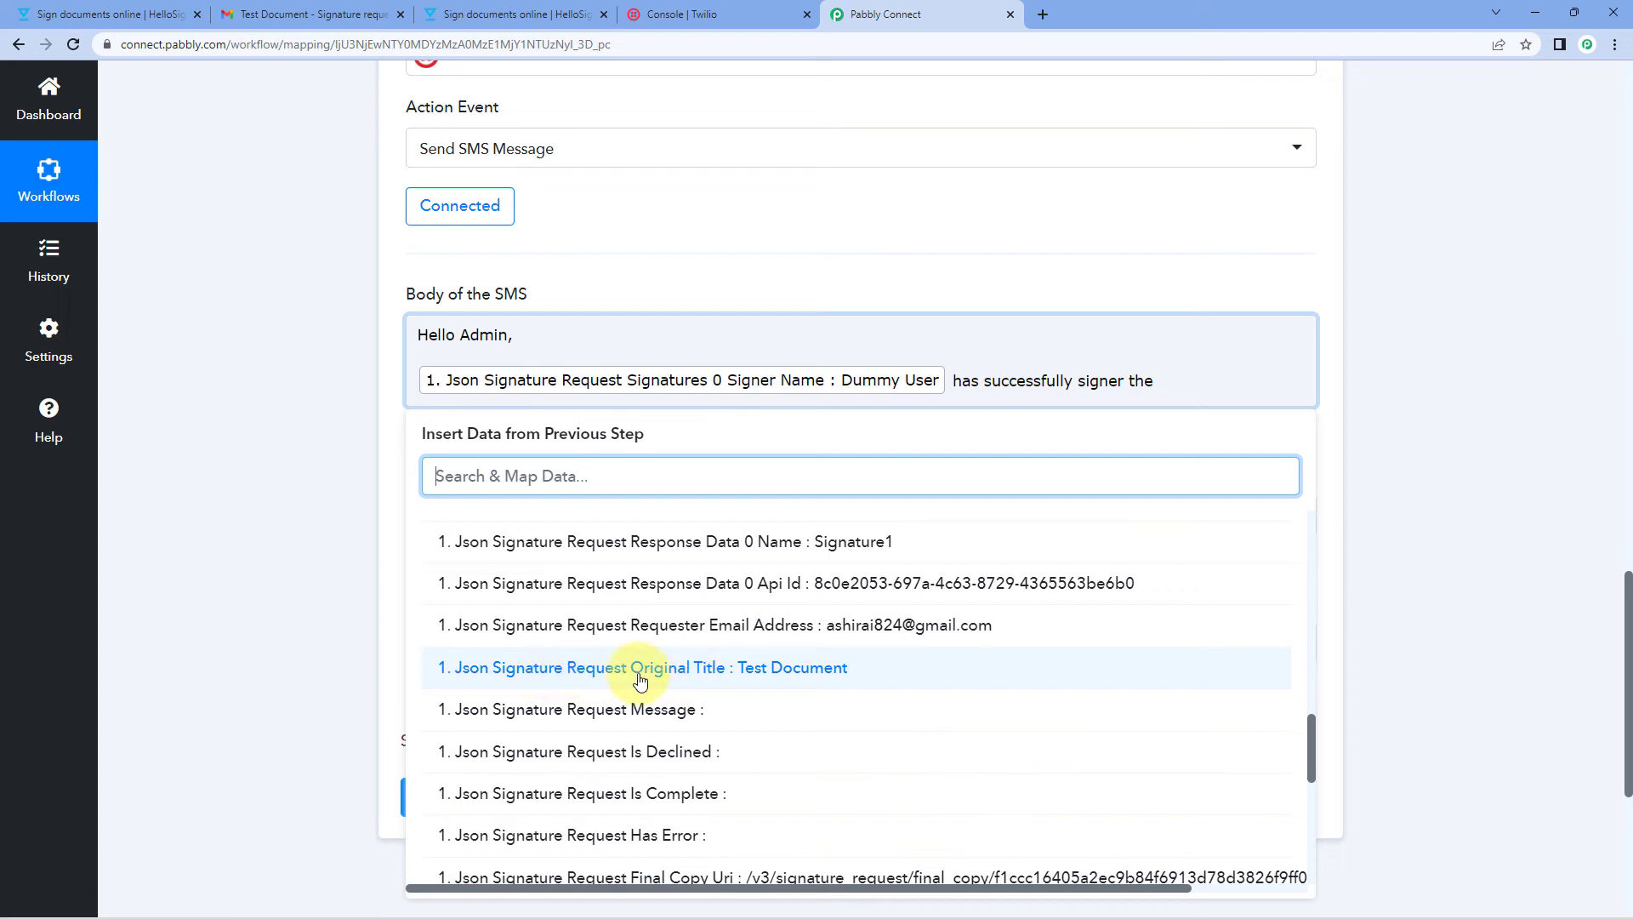
{"action": "left_click", "coordinate": [740, 667]}
{"action": "left_click", "coordinate": [283, 513]}
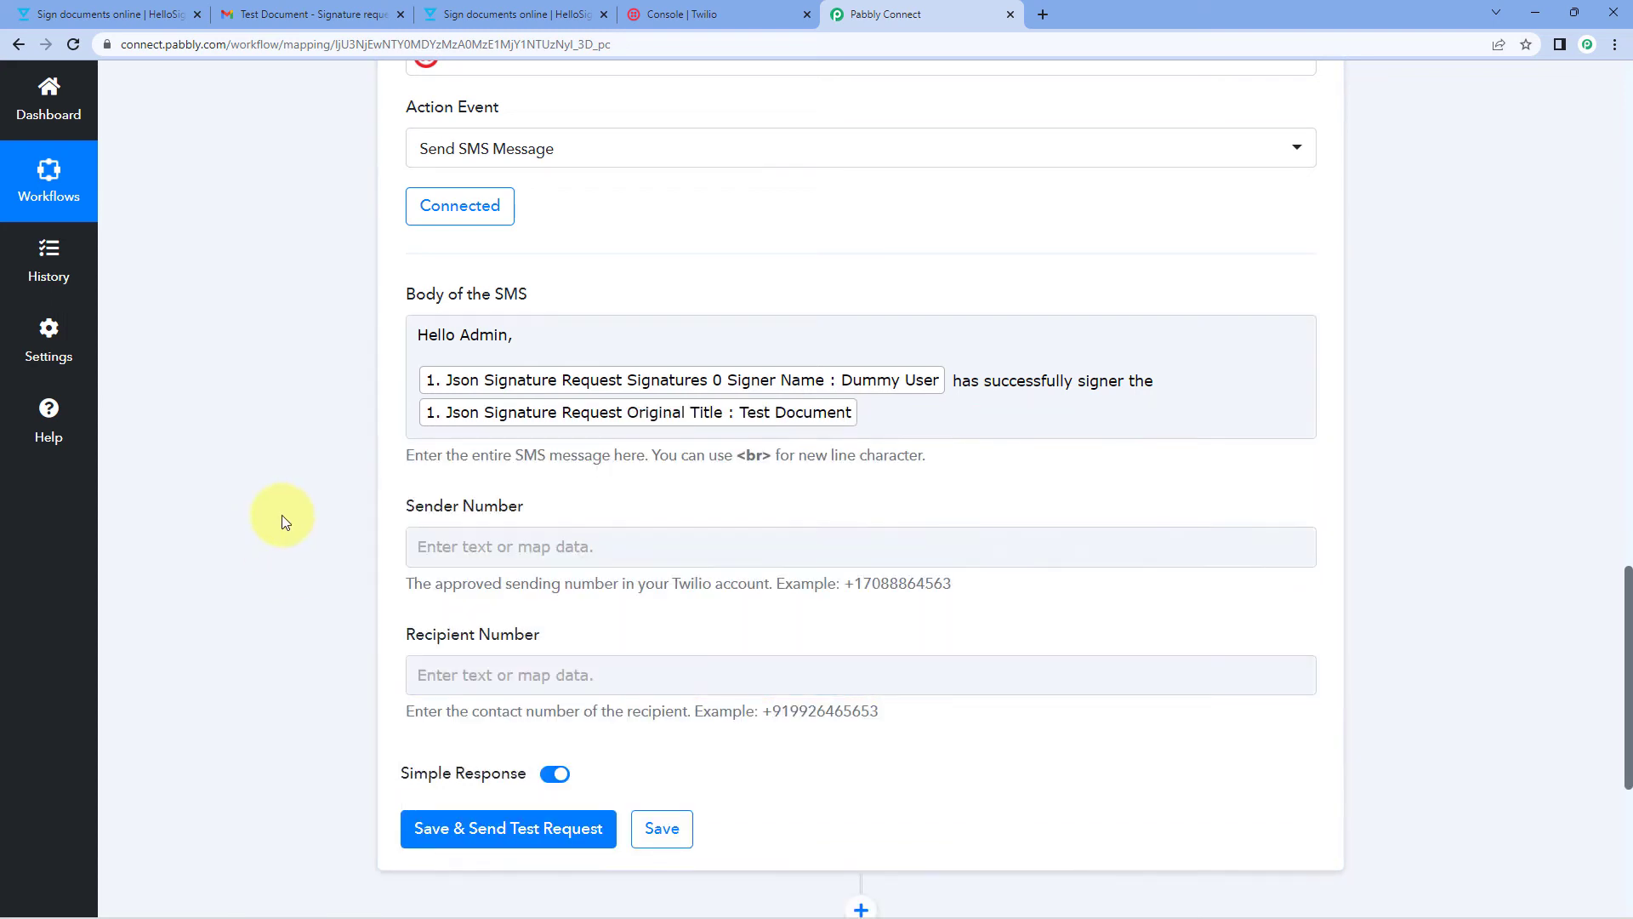
Step: End the SMS sentence with a period and correct the word "signer" to "signed"
{"action": "left_click", "coordinate": [876, 417]}
{"action": "type", "text": "."}
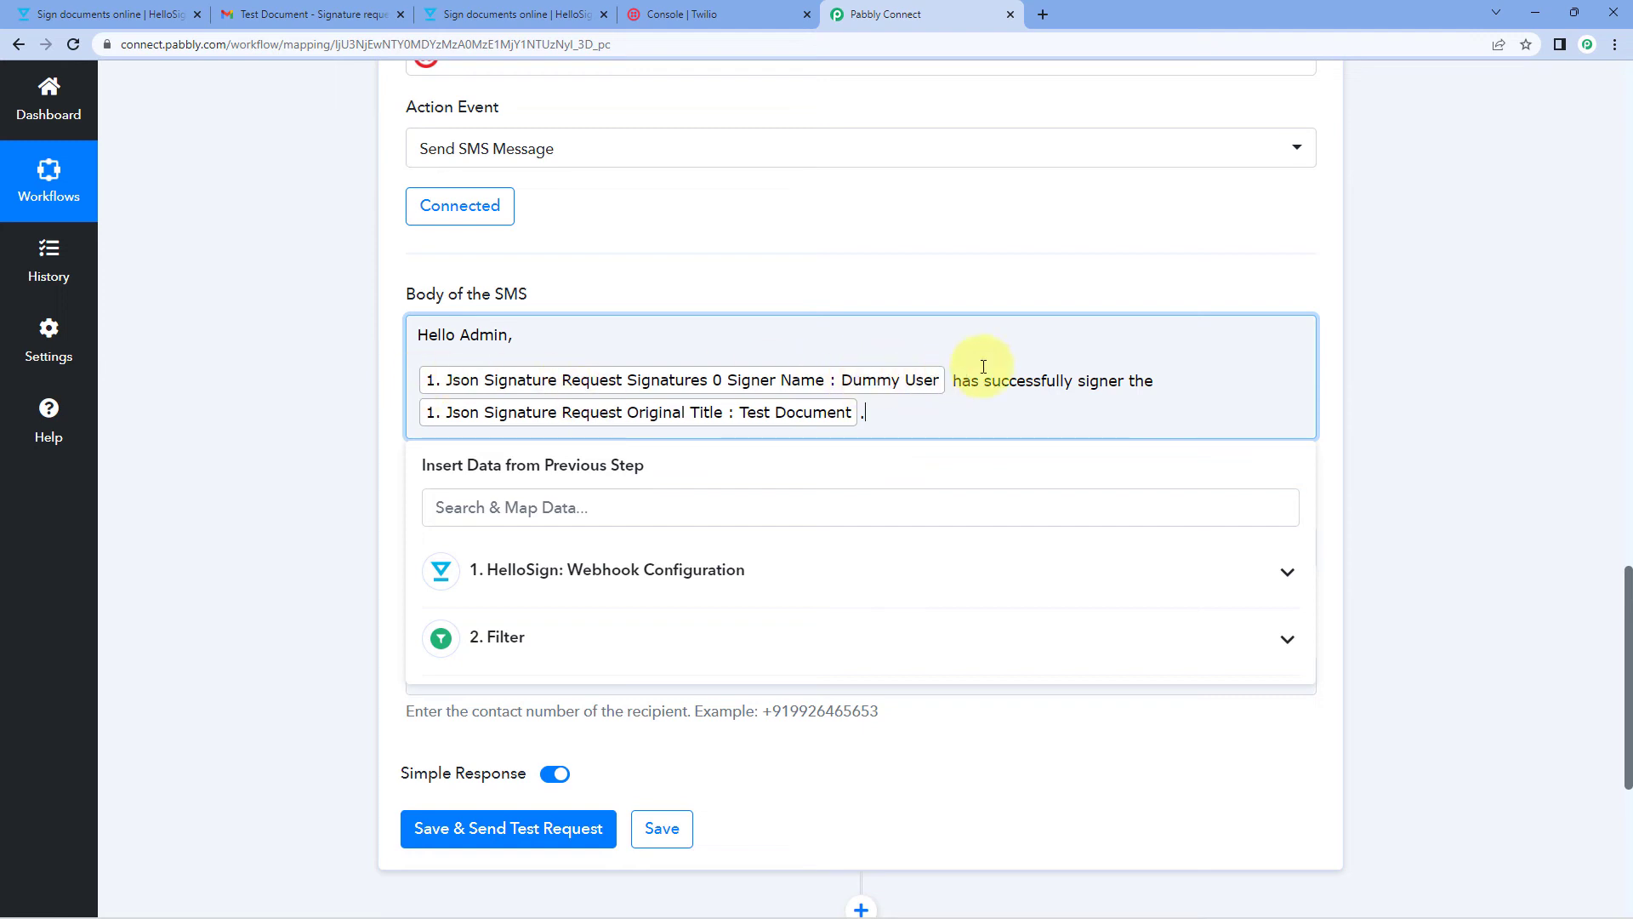
{"action": "left_click", "coordinate": [1117, 379]}
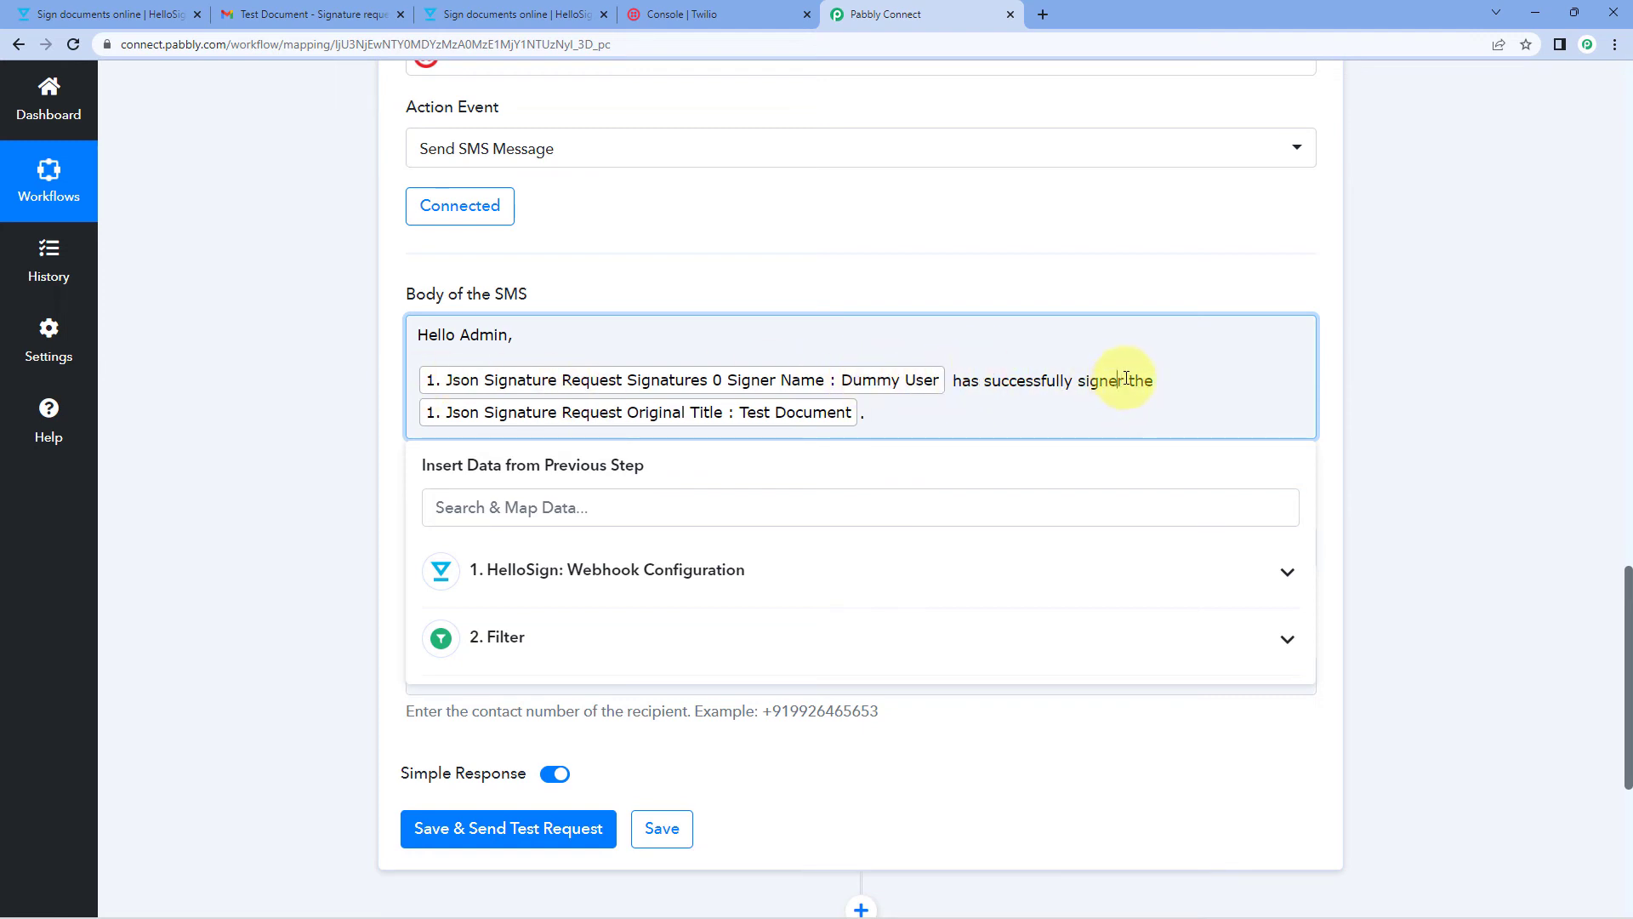
{"action": "key", "text": "BackSpace"}
{"action": "type", "text": "d"}
{"action": "left_click", "coordinate": [1160, 263]}
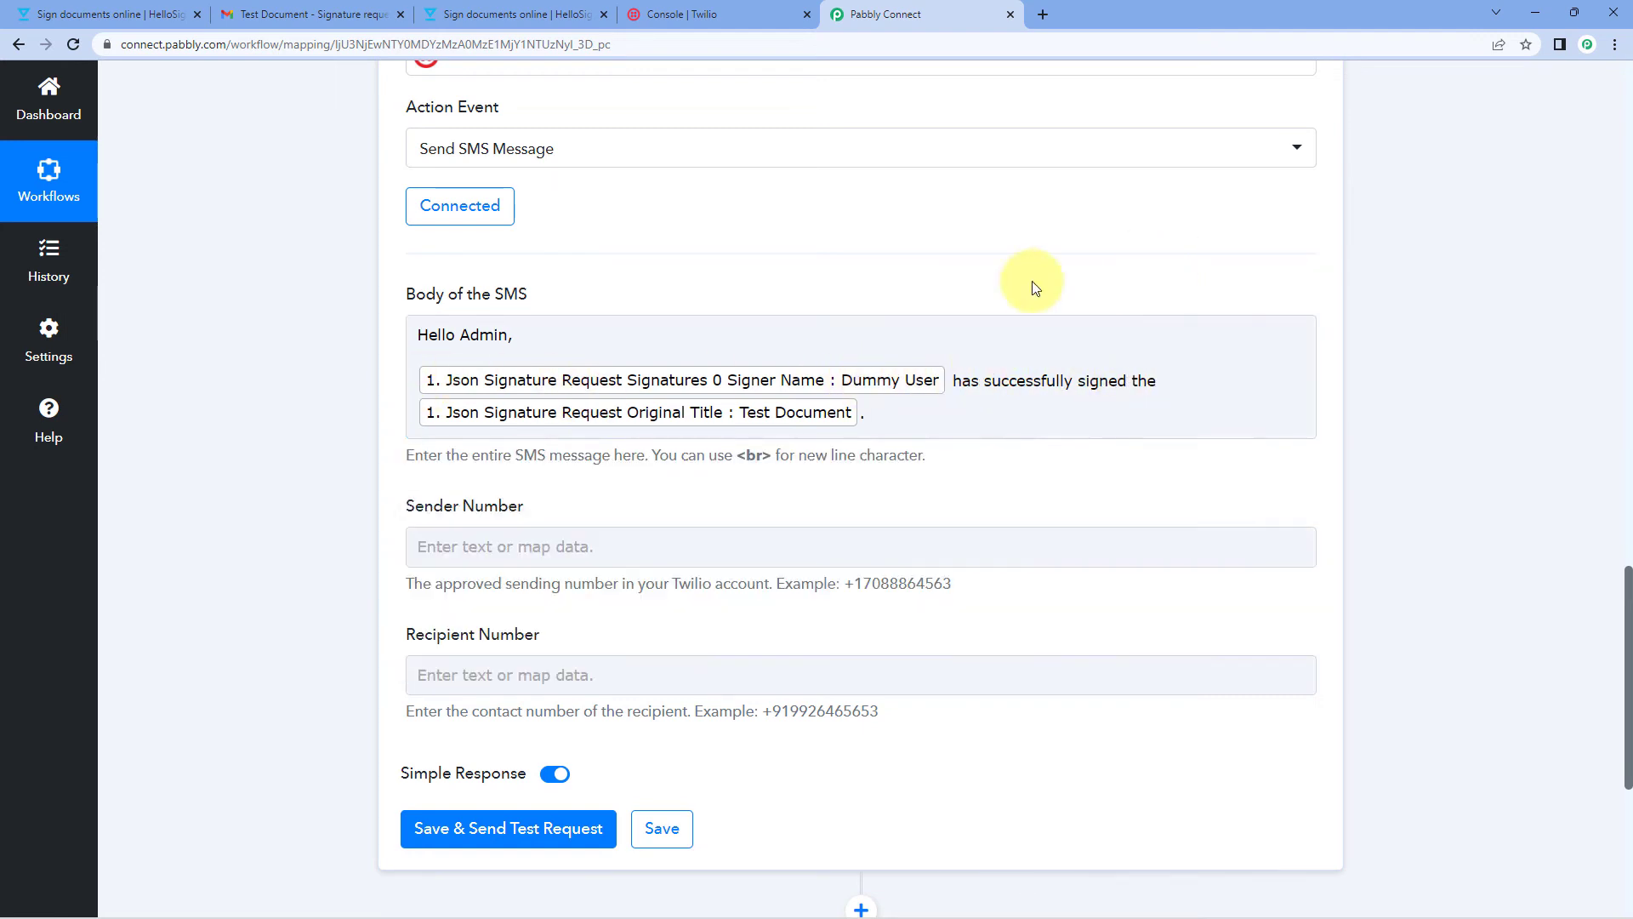
Step: Add a closing line reading "Thank You" below the sentence in the SMS body
{"action": "left_click", "coordinate": [913, 421]}
{"action": "key", "text": "Return"}
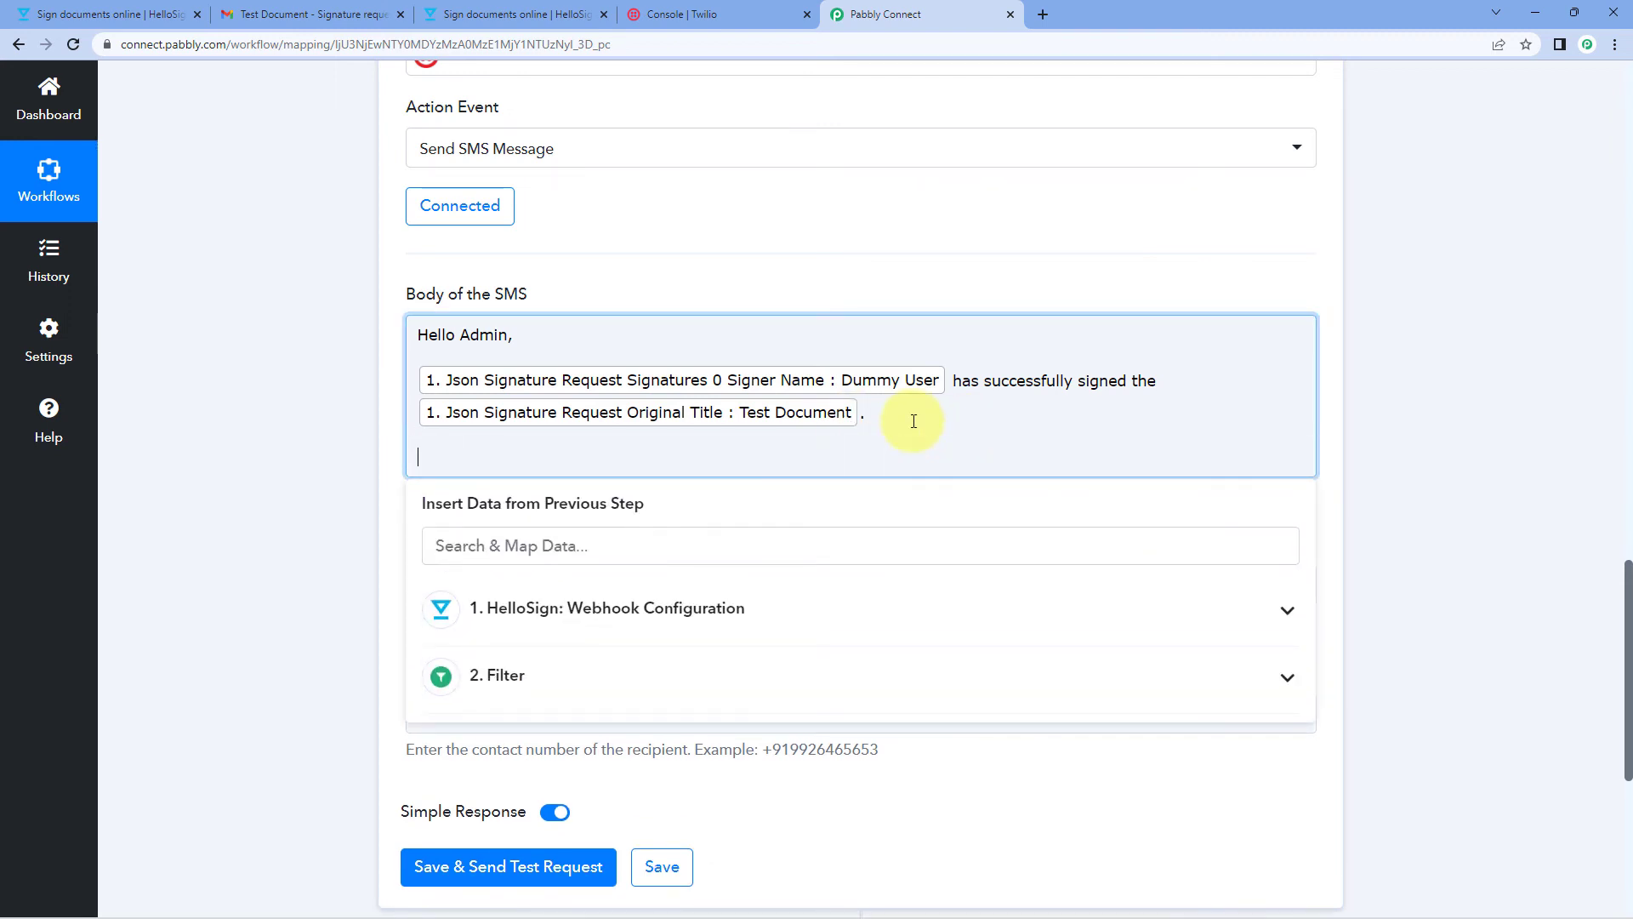
{"action": "type", "text": "Thank You"}
{"action": "left_click", "coordinate": [313, 449]}
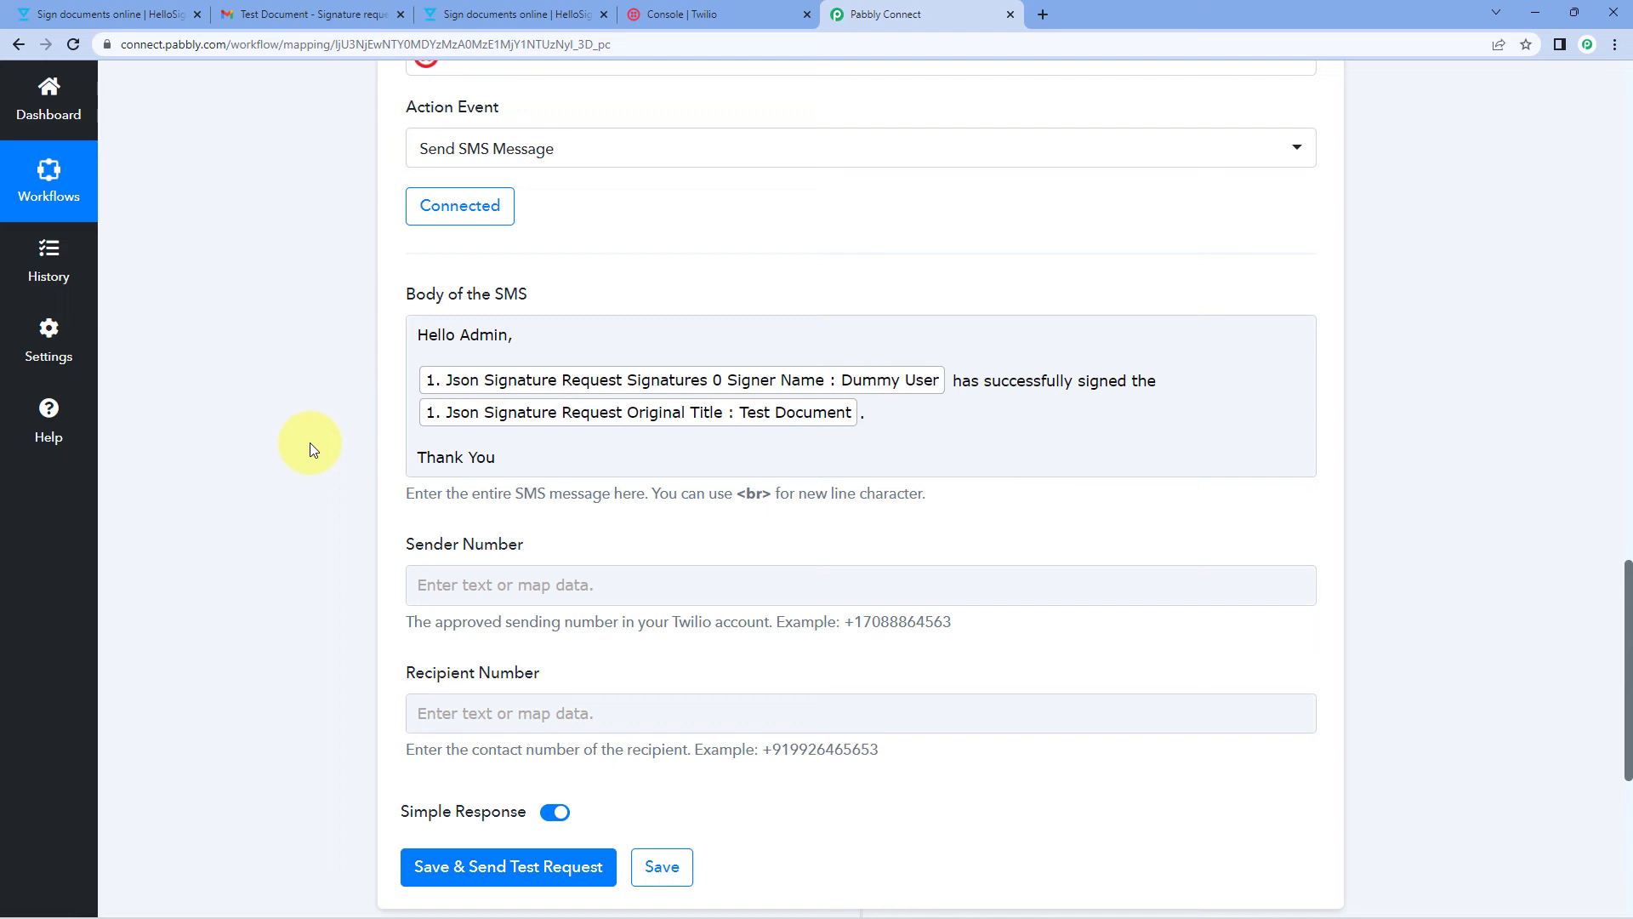
Step: Copy the account's phone number from the Twilio console and paste it as the Sender Number in Pabbly Connect
{"action": "scroll", "coordinate": [310, 443], "scroll_direction": "down", "scroll_amount": 2}
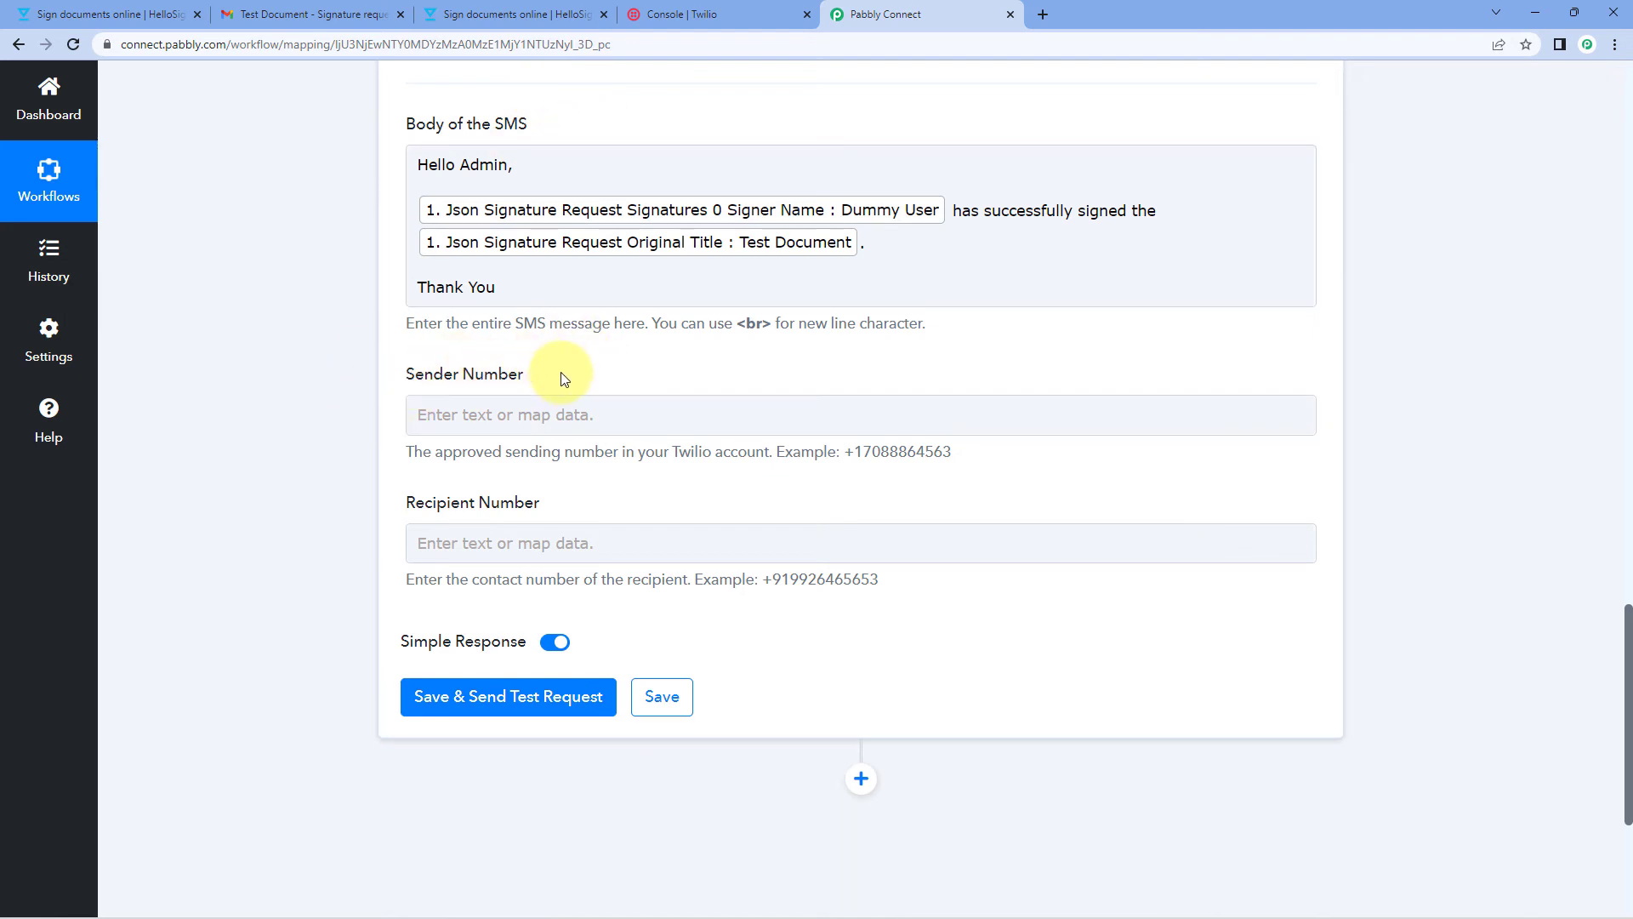
{"action": "left_click", "coordinate": [685, 13]}
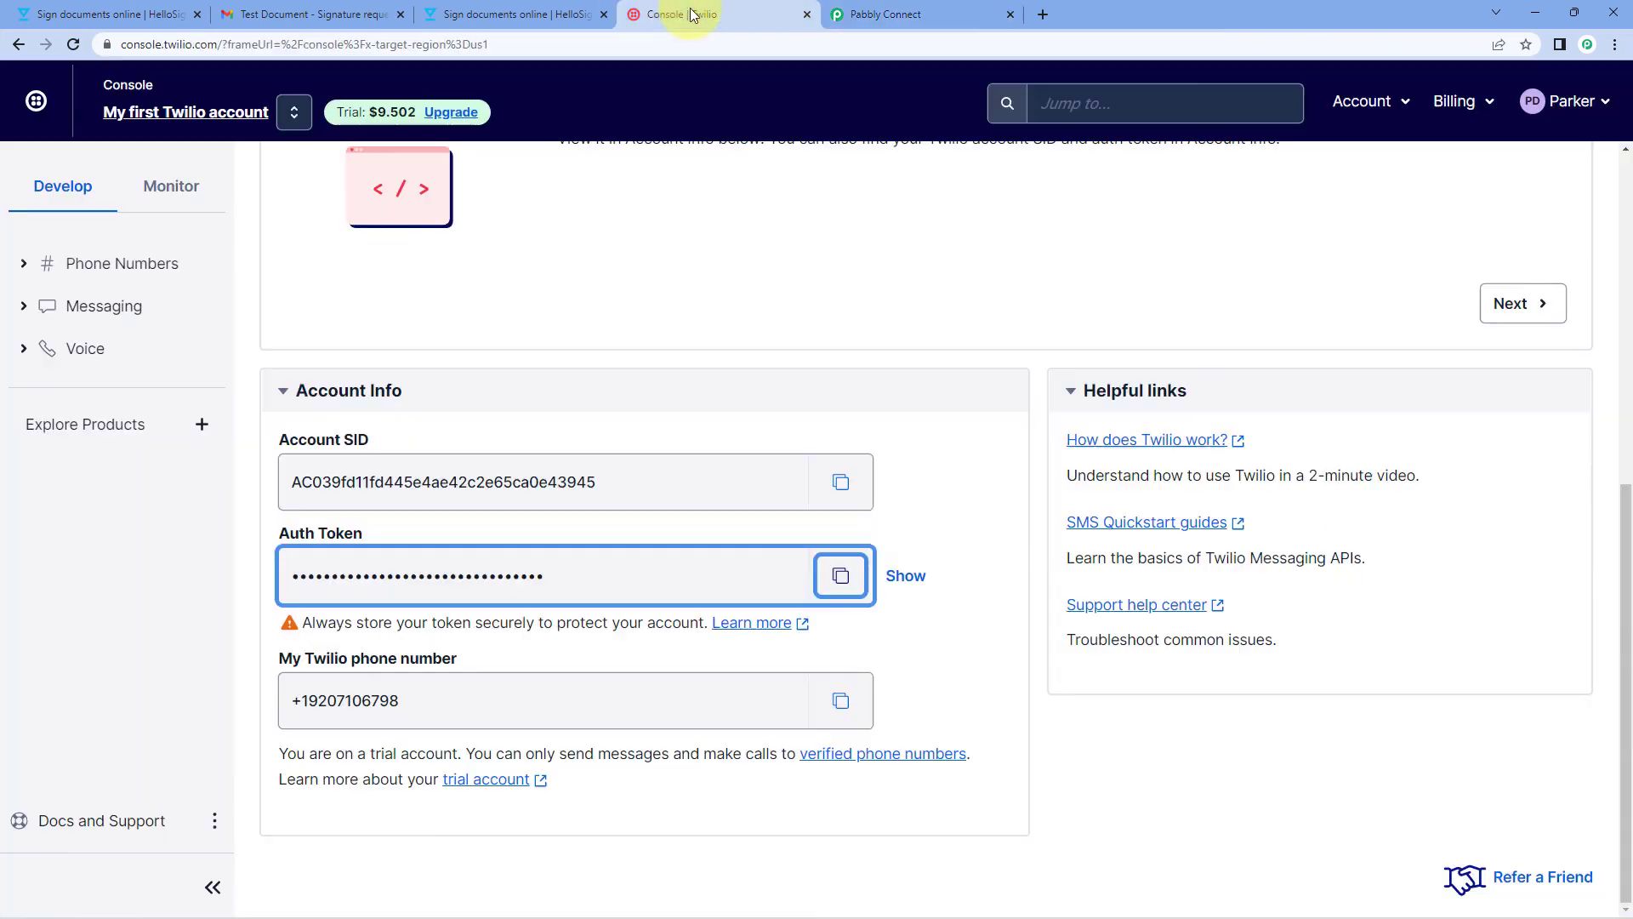
{"action": "left_click", "coordinate": [505, 628]}
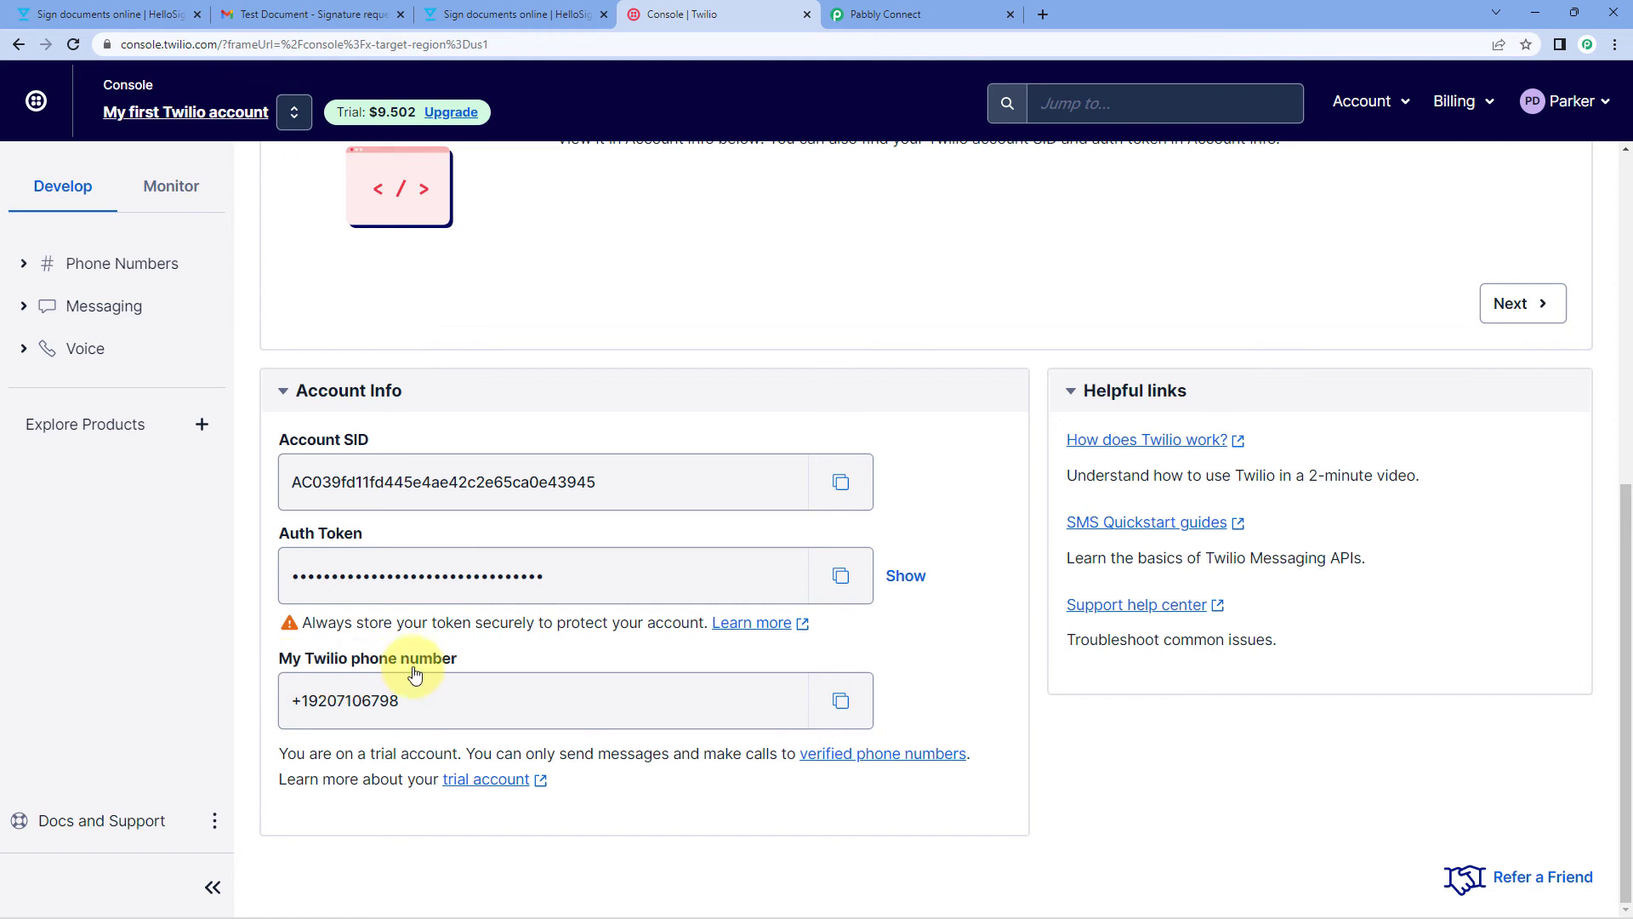
{"action": "left_click", "coordinate": [841, 713]}
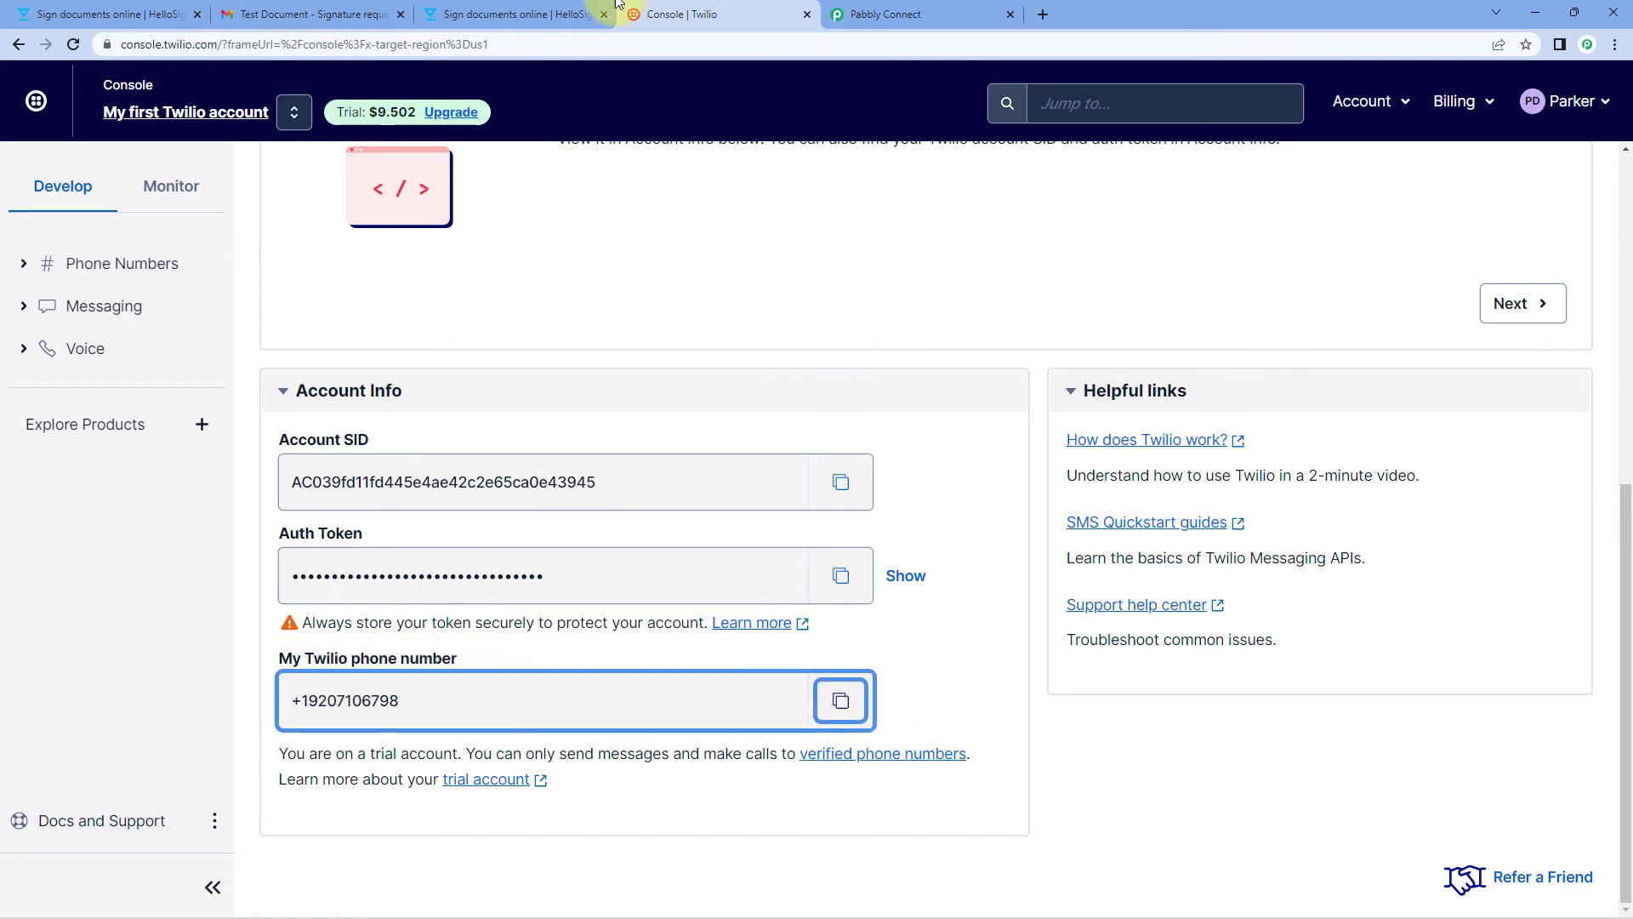
{"action": "left_click", "coordinate": [942, 13]}
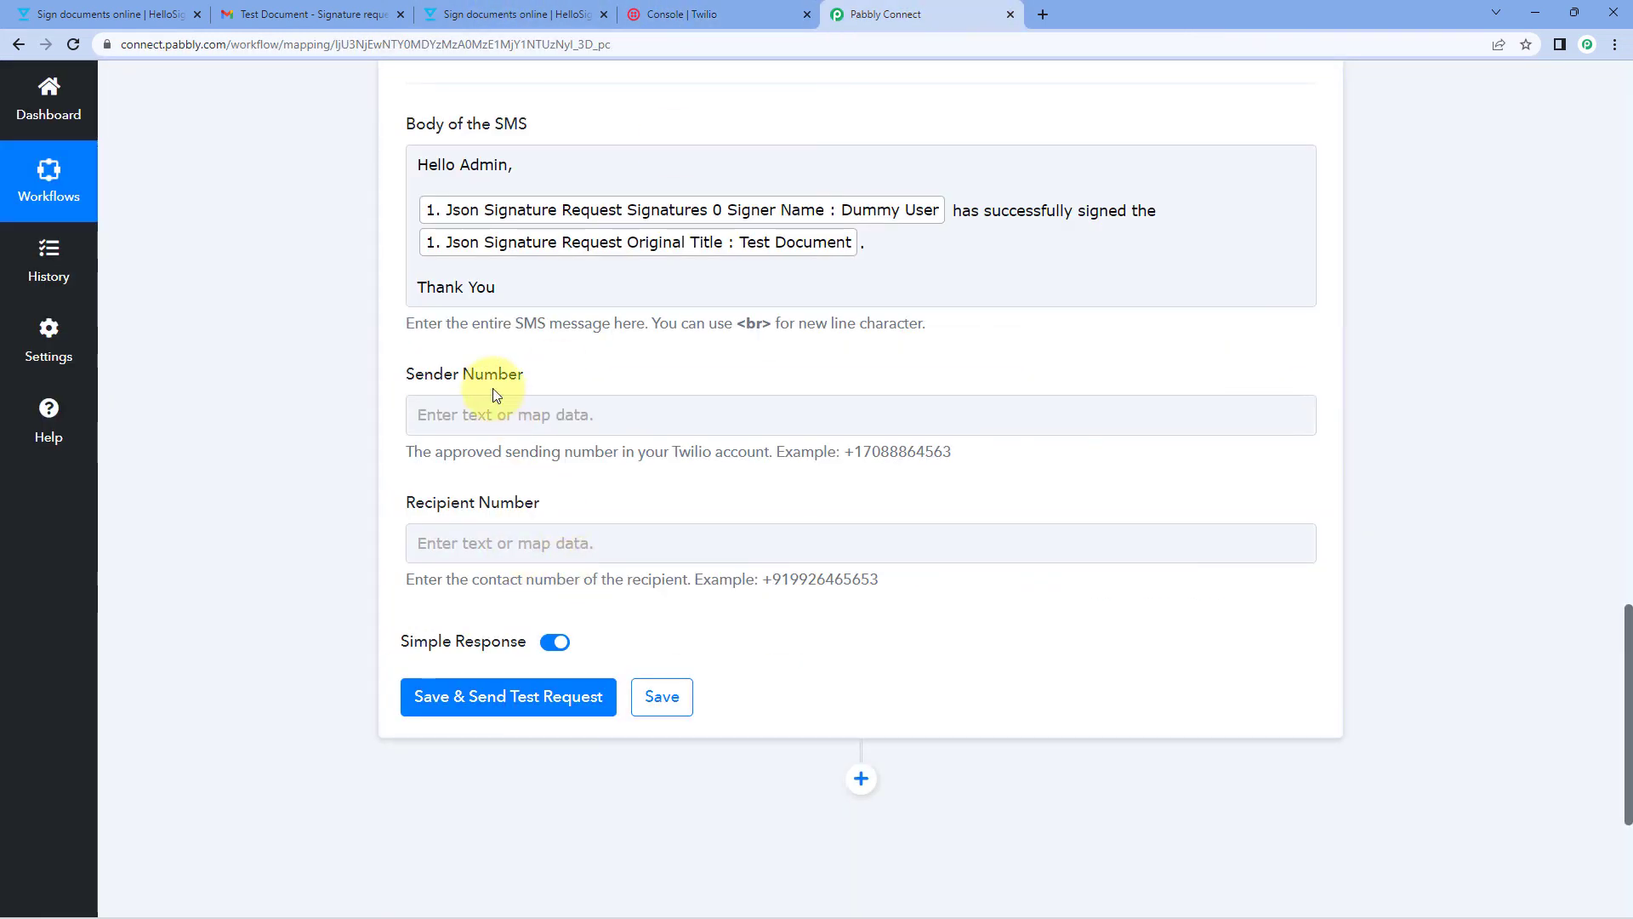
{"action": "left_click", "coordinate": [466, 414]}
{"action": "right_click", "coordinate": [479, 408]}
{"action": "left_click", "coordinate": [531, 544]}
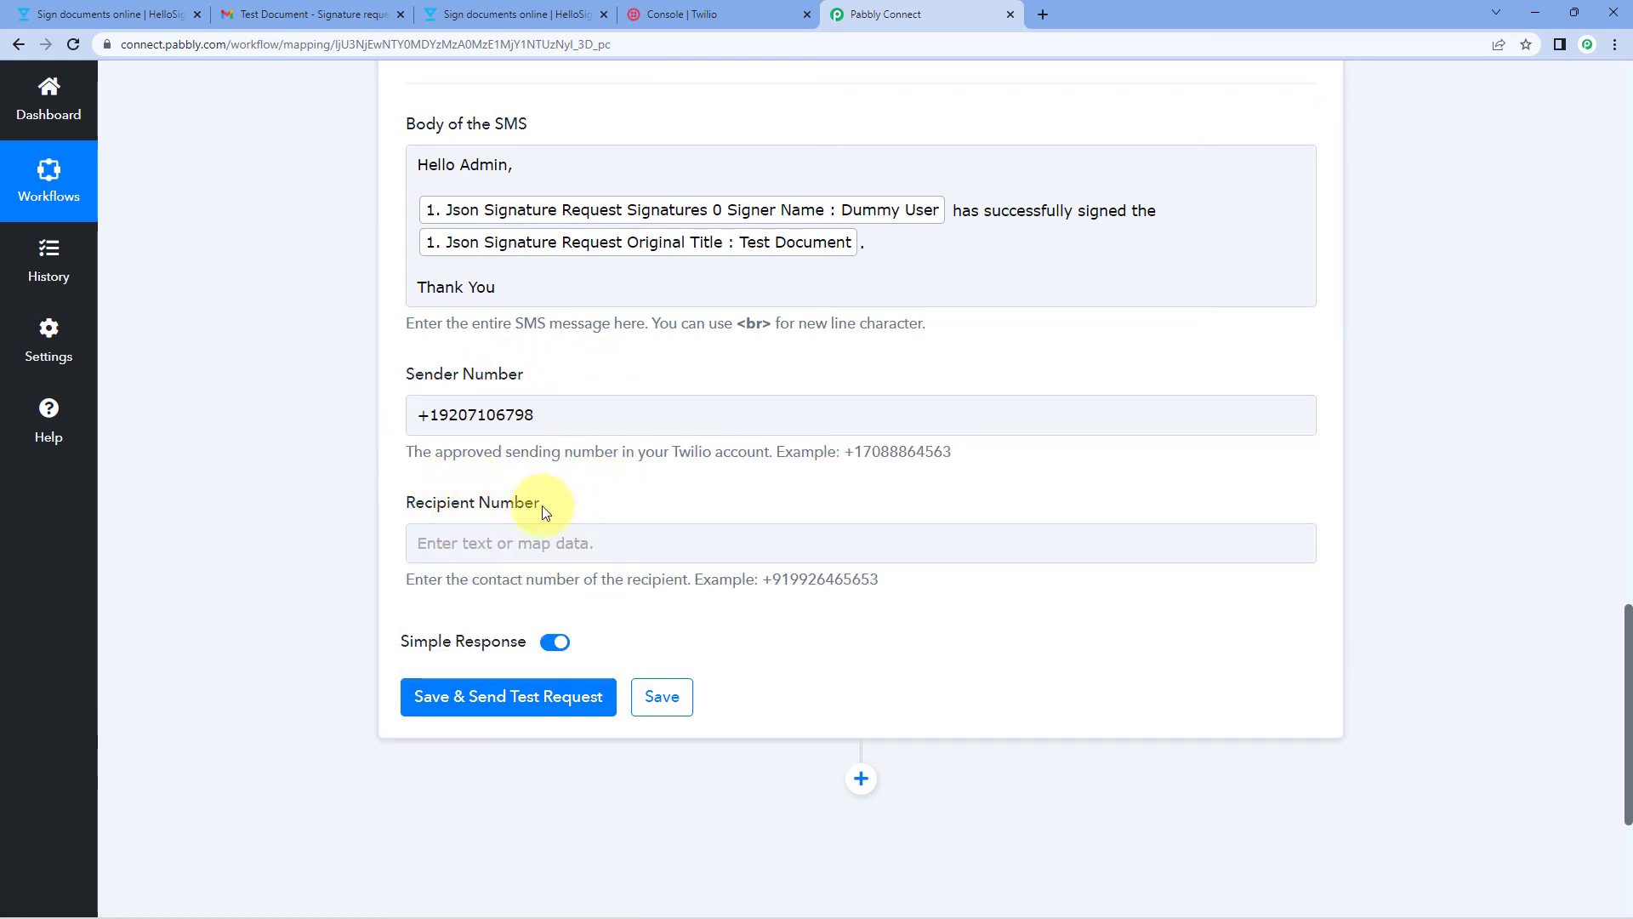
{"action": "left_click", "coordinate": [510, 531]}
{"action": "left_click", "coordinate": [648, 516]}
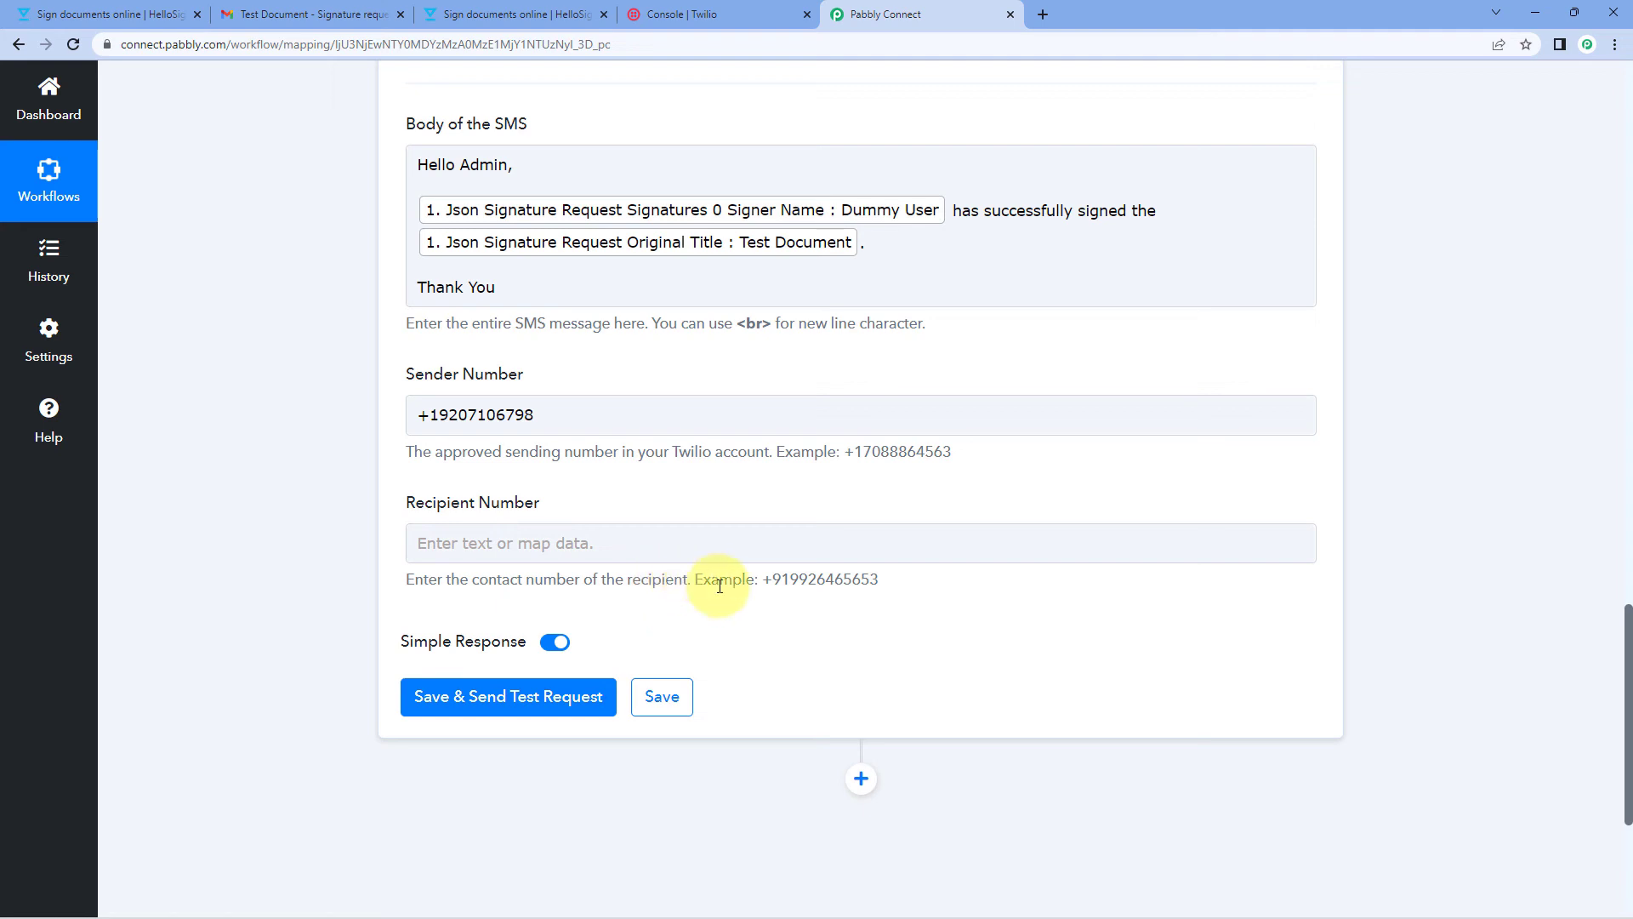
Step: Enter the admin's phone number with country code as the Recipient Number, save the Twilio action and send a test request
{"action": "left_click_drag", "start_coordinate": [763, 585], "coordinate": [508, 545]}
{"action": "double_click", "coordinate": [767, 585]}
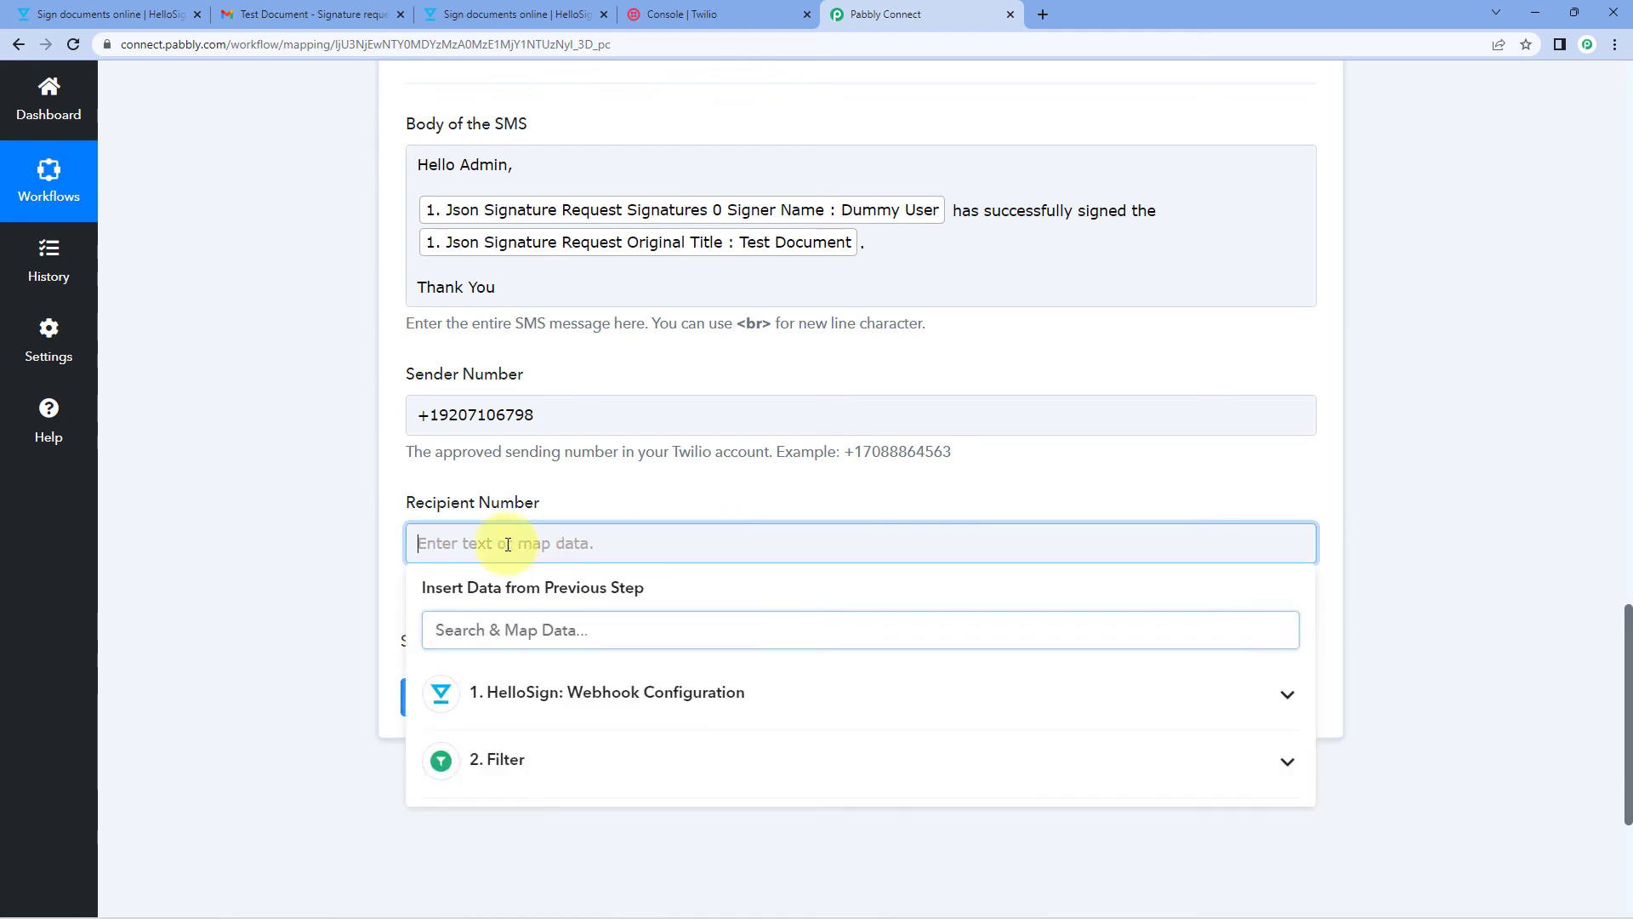
{"action": "type", "text": "+91"}
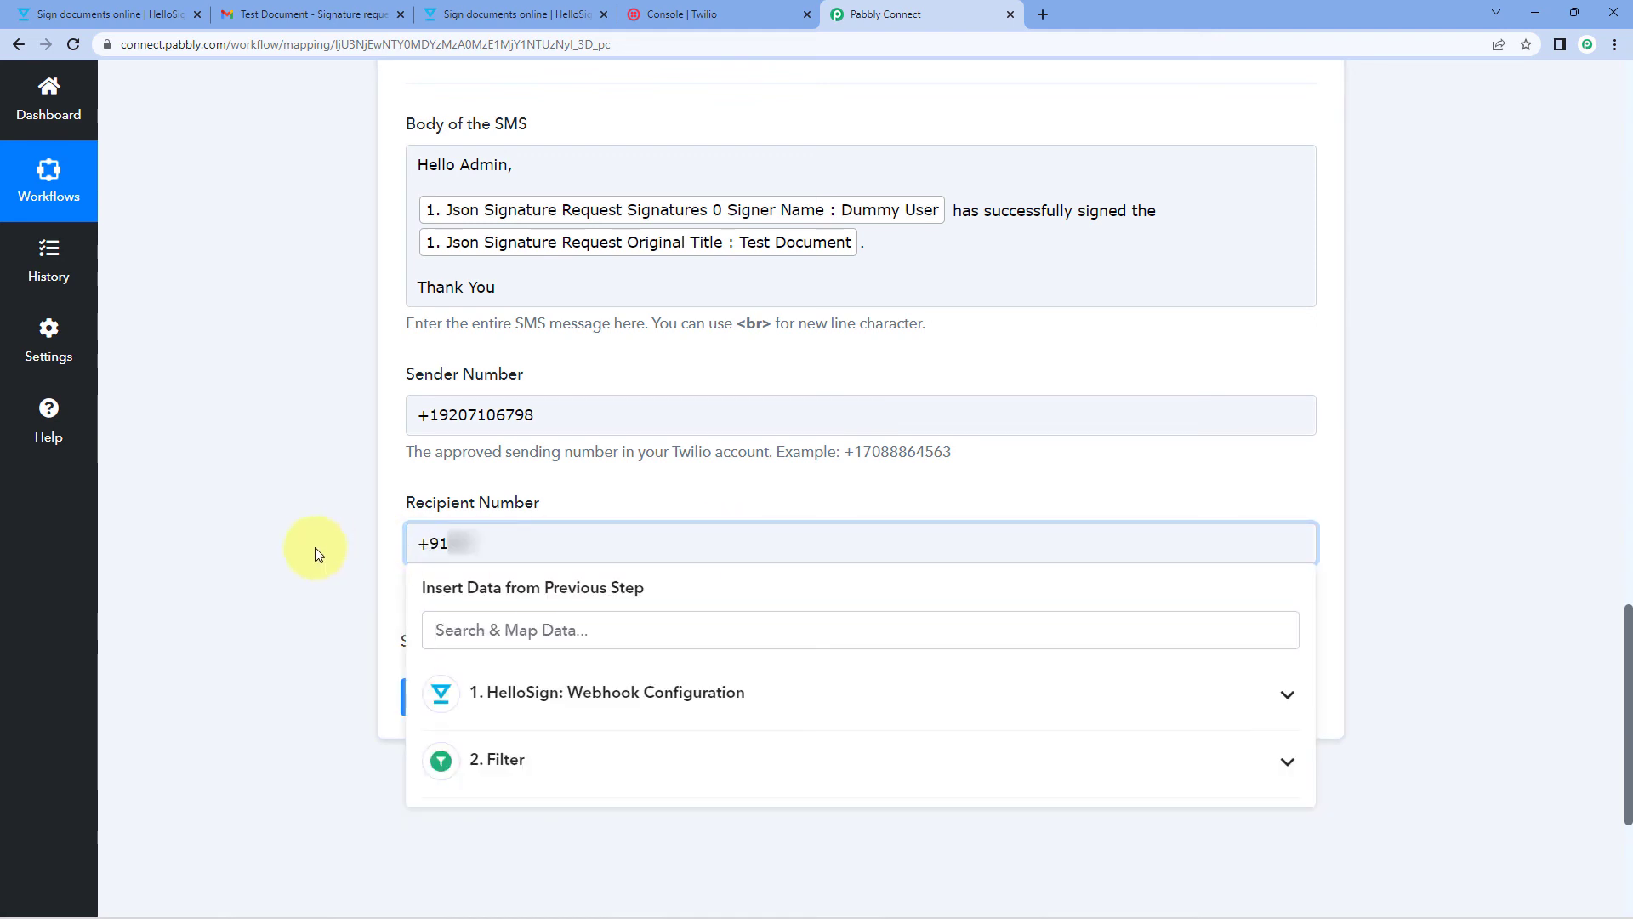
{"action": "type", "text": "6465653"}
{"action": "left_click", "coordinate": [316, 546]}
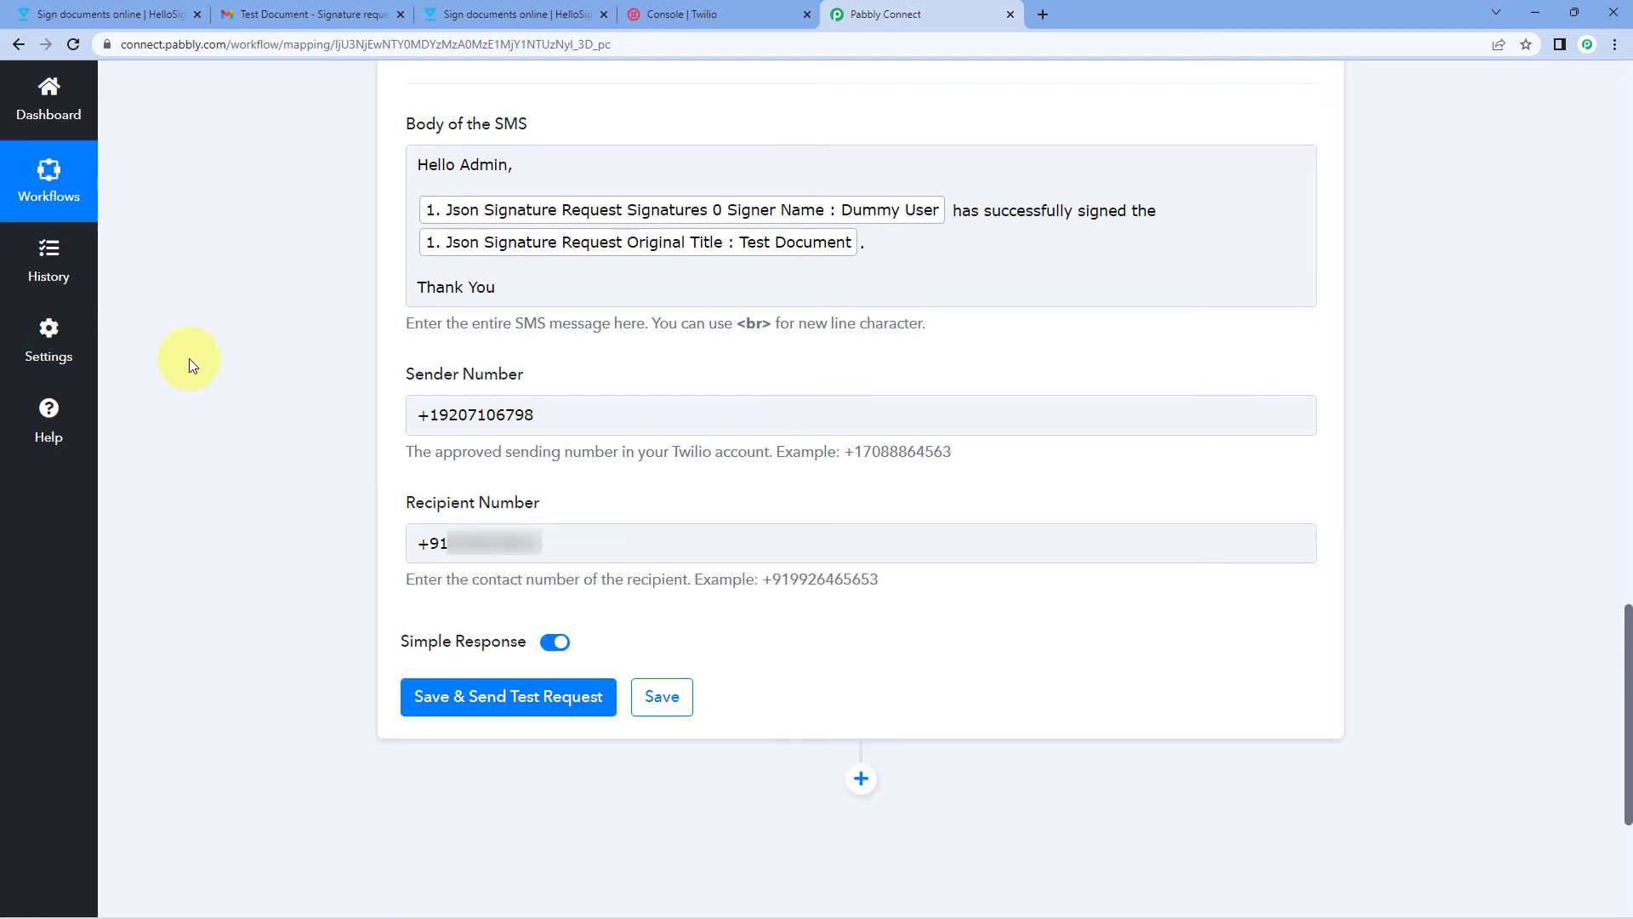
{"action": "left_click", "coordinate": [519, 699]}
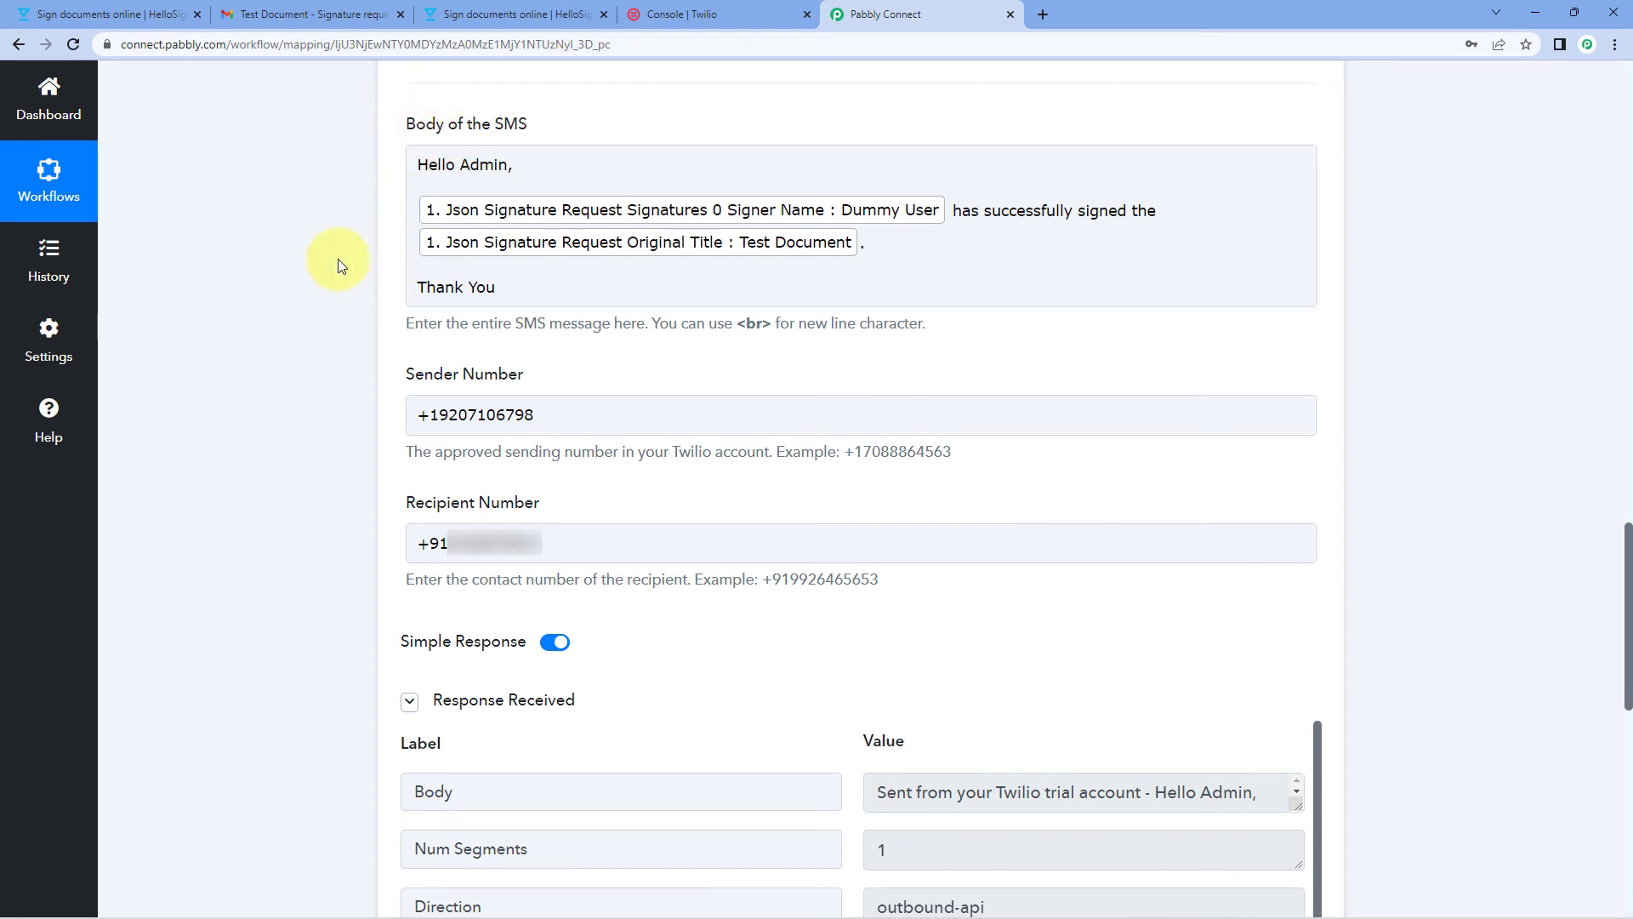
{"action": "left_click", "coordinate": [430, 536]}
{"action": "left_click", "coordinate": [313, 515]}
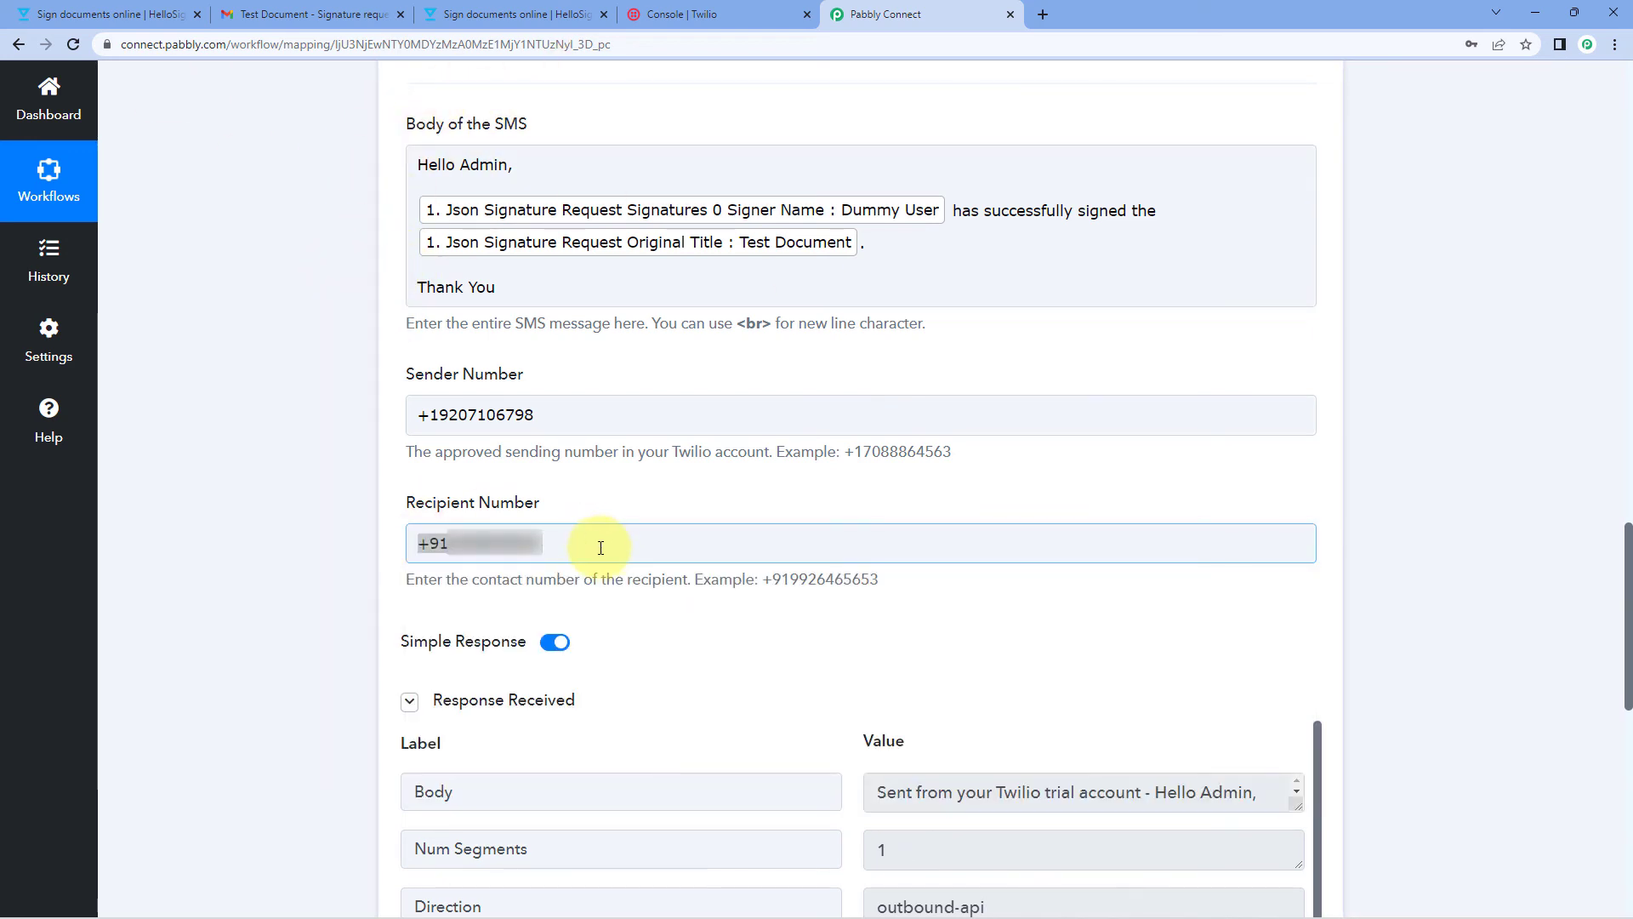
{"action": "left_click", "coordinate": [594, 547]}
{"action": "left_click", "coordinate": [609, 498]}
{"action": "left_click", "coordinate": [510, 502]}
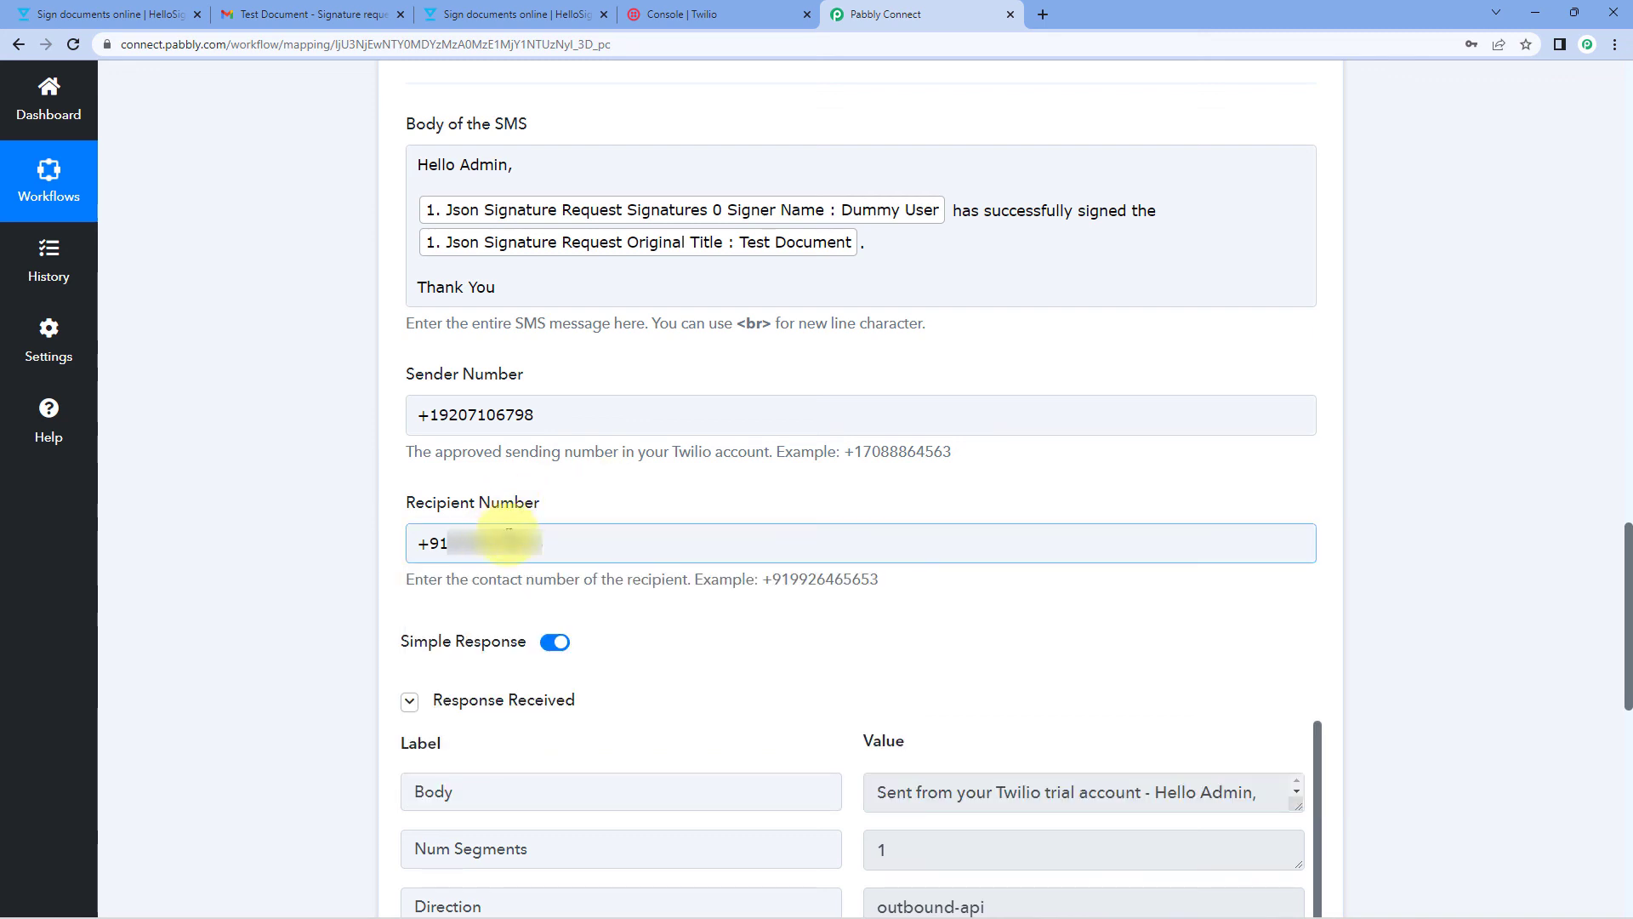
{"action": "left_click", "coordinate": [589, 493]}
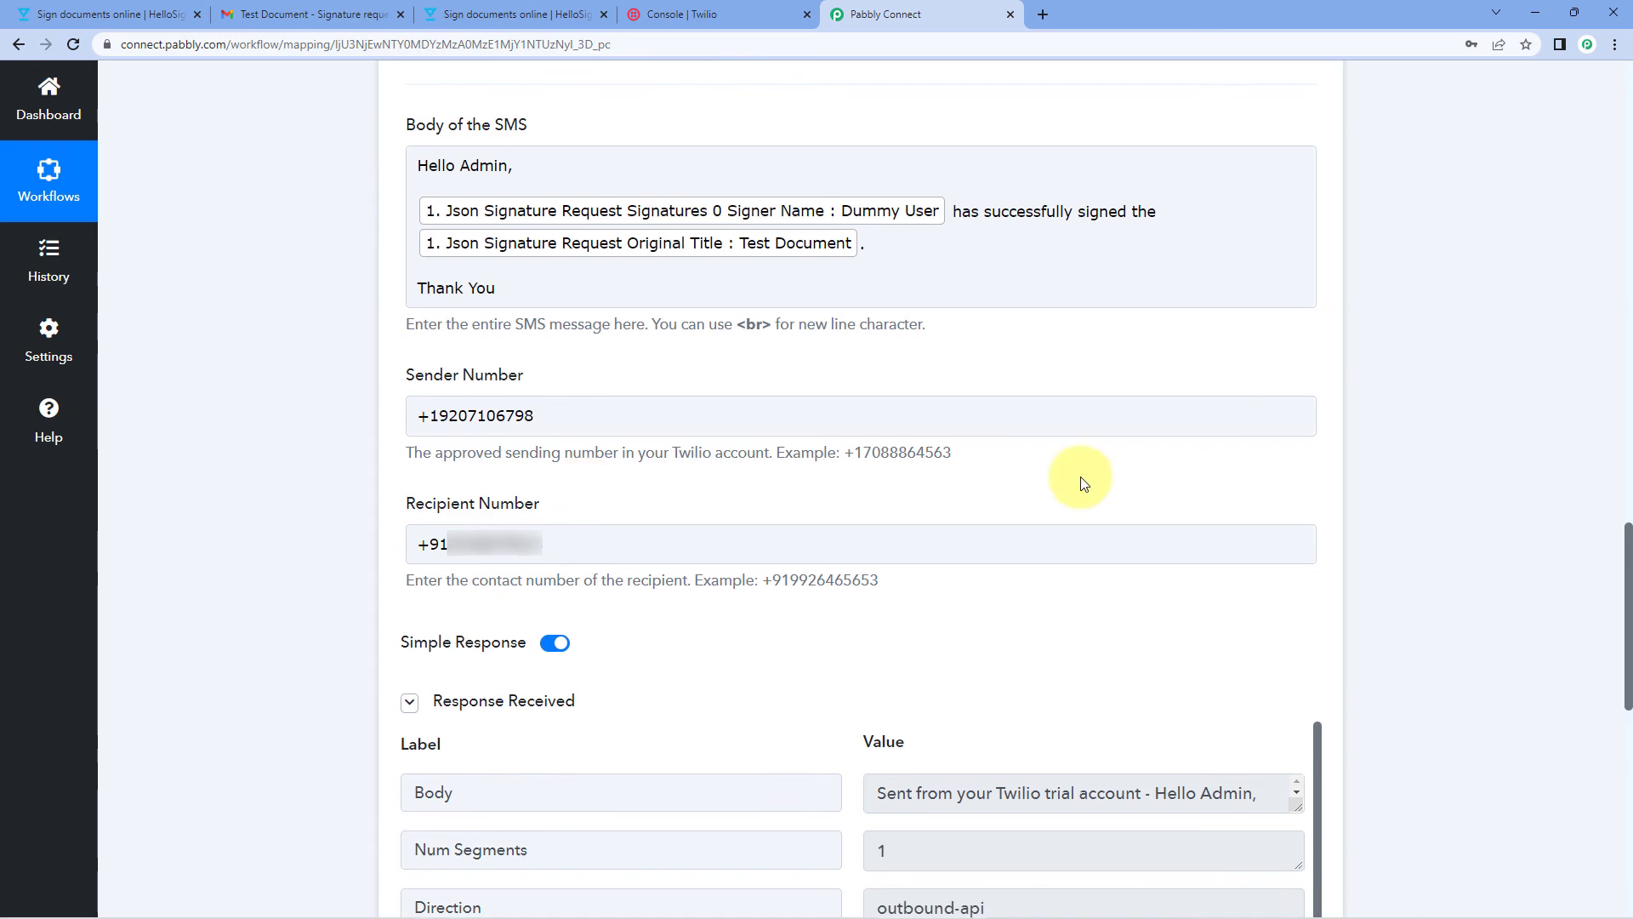
Step: Collapse the expanded action and the HelloSign trigger so the workflow shows only its step headers
{"action": "scroll", "coordinate": [1106, 468], "scroll_direction": "up", "scroll_amount": 9}
{"action": "left_click", "coordinate": [1314, 523]}
{"action": "scroll", "coordinate": [1360, 437], "scroll_direction": "up", "scroll_amount": 14}
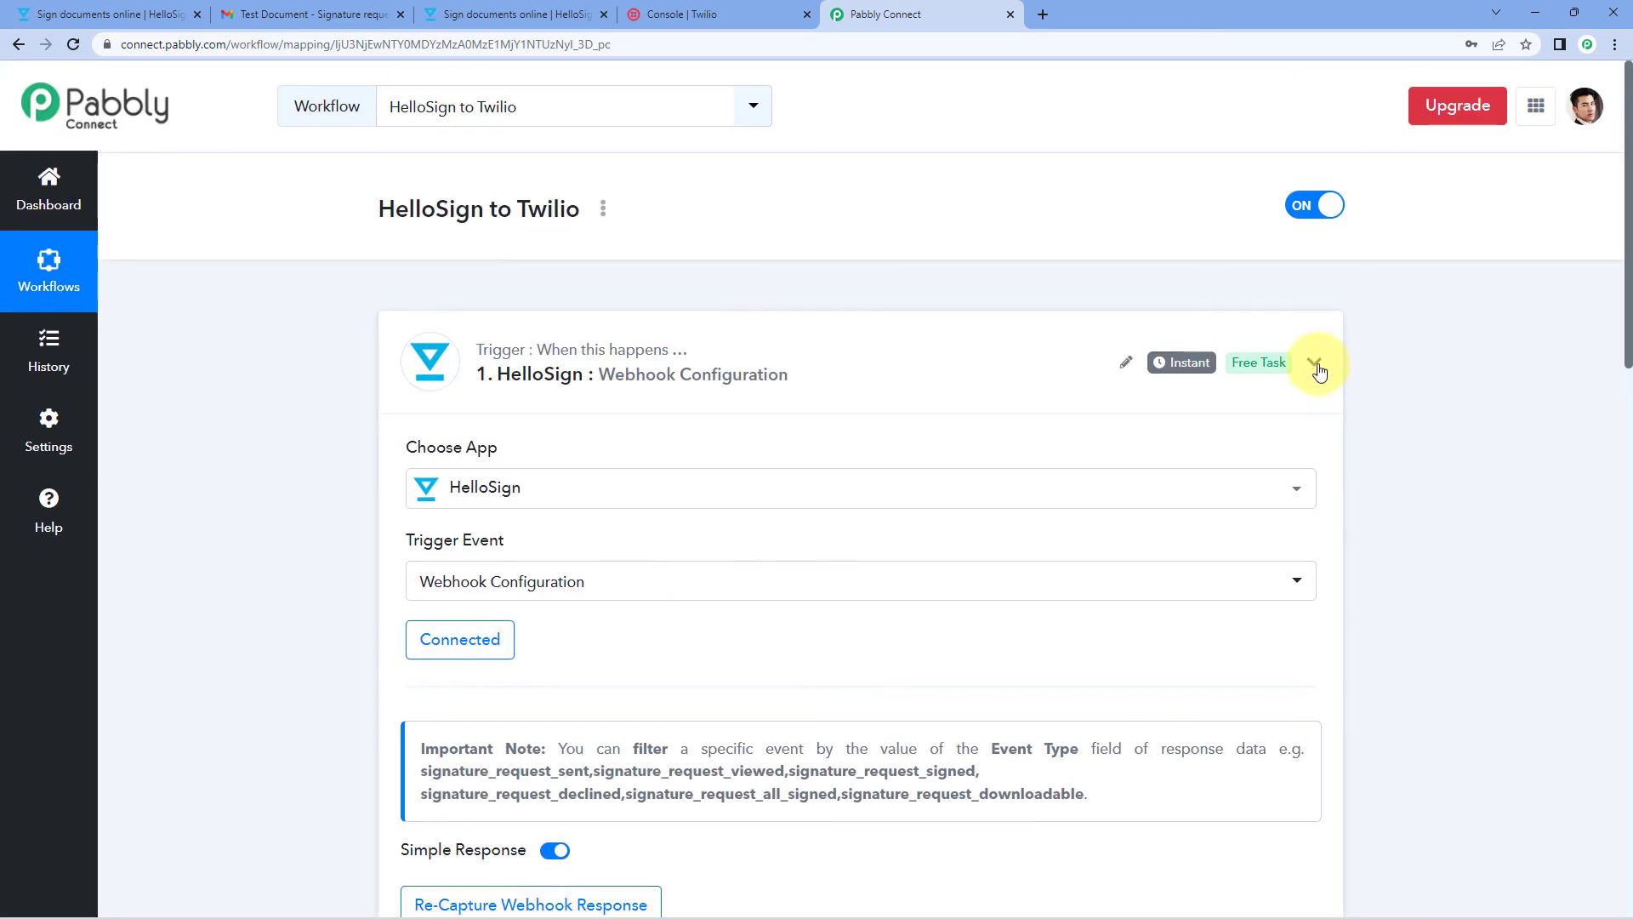
{"action": "left_click", "coordinate": [1314, 366]}
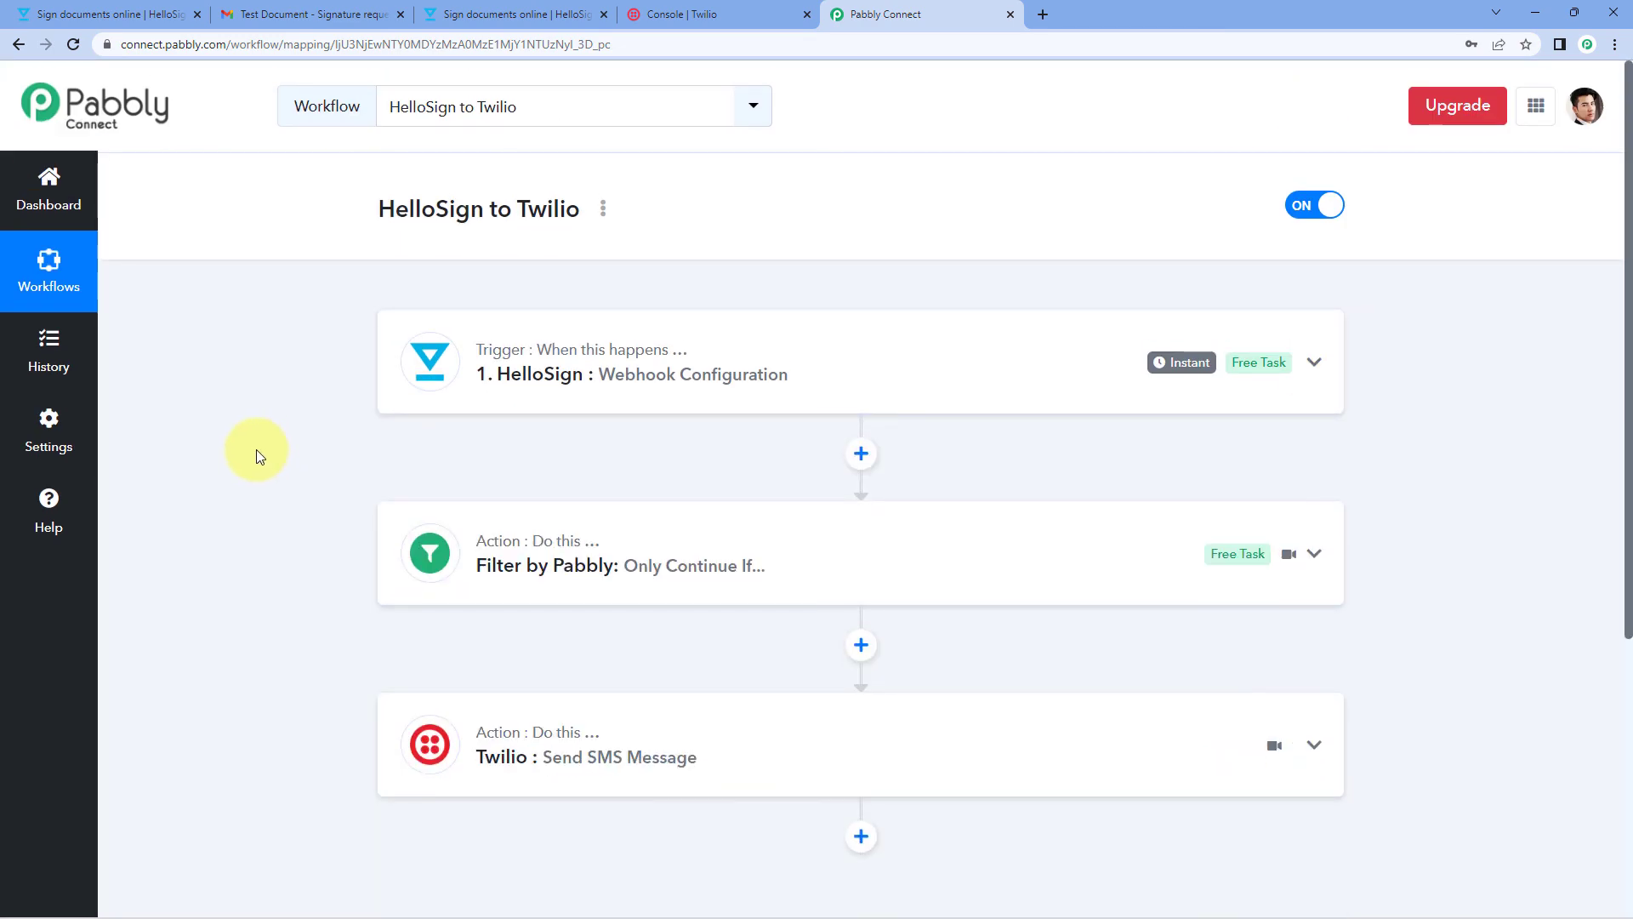
Step: Review the finished workflow's sequence of HelloSign trigger, Pabbly filter and Twilio Send SMS Message action
{"action": "scroll", "coordinate": [257, 449], "scroll_direction": "down", "scroll_amount": 1}
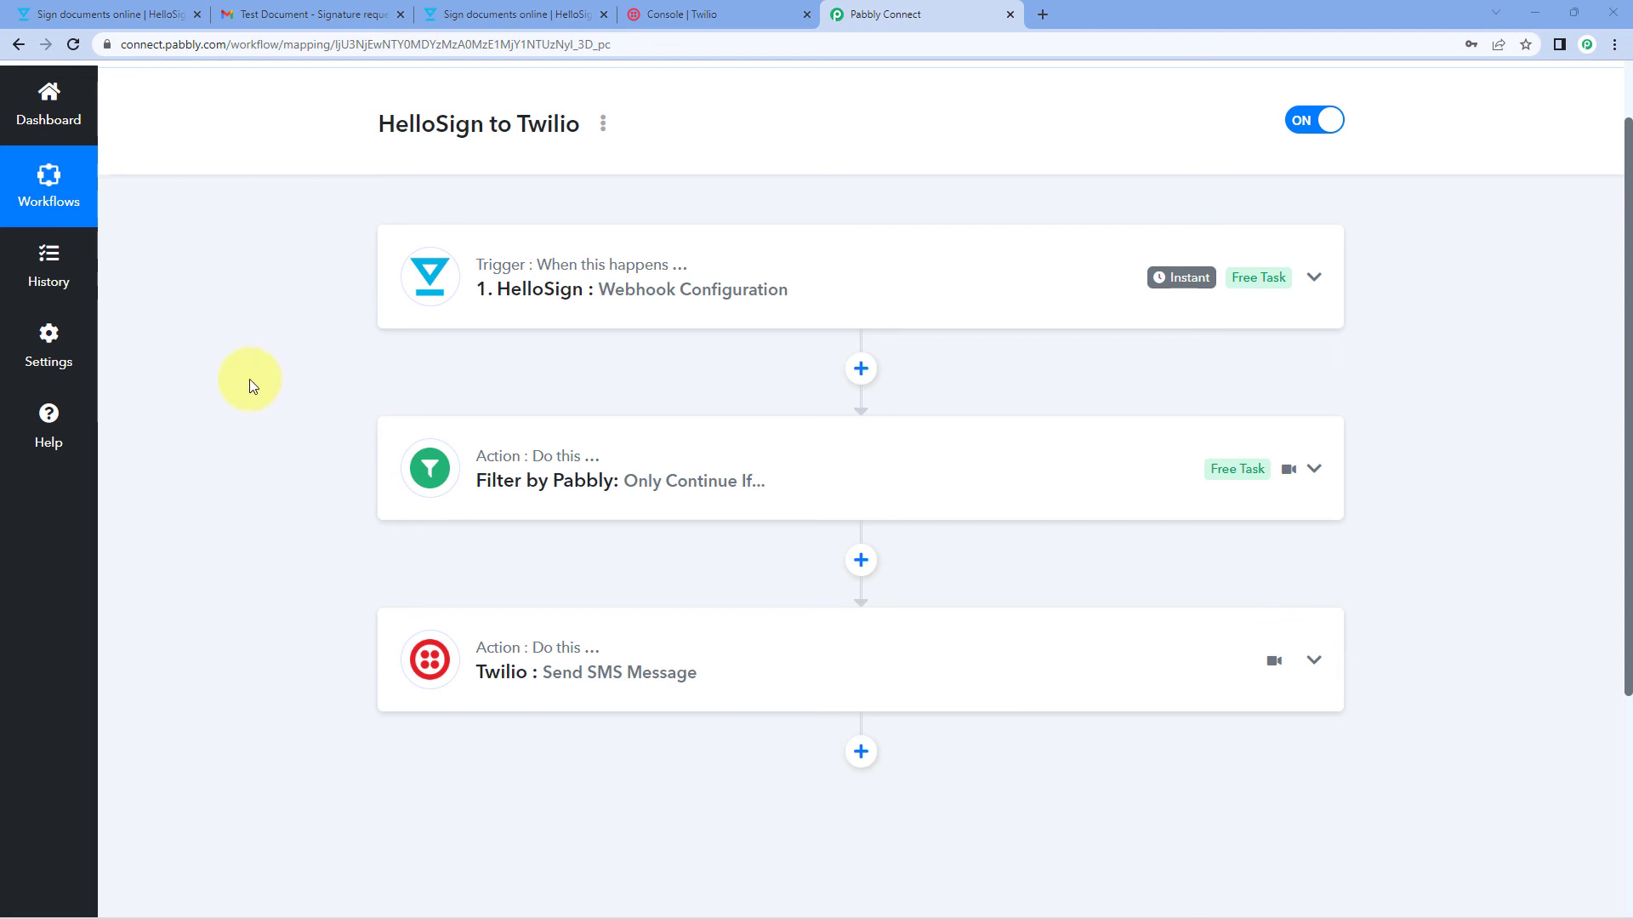
{"action": "scroll", "coordinate": [543, 365], "scroll_direction": "down", "scroll_amount": 1}
{"action": "scroll", "coordinate": [545, 368], "scroll_direction": "up", "scroll_amount": 2}
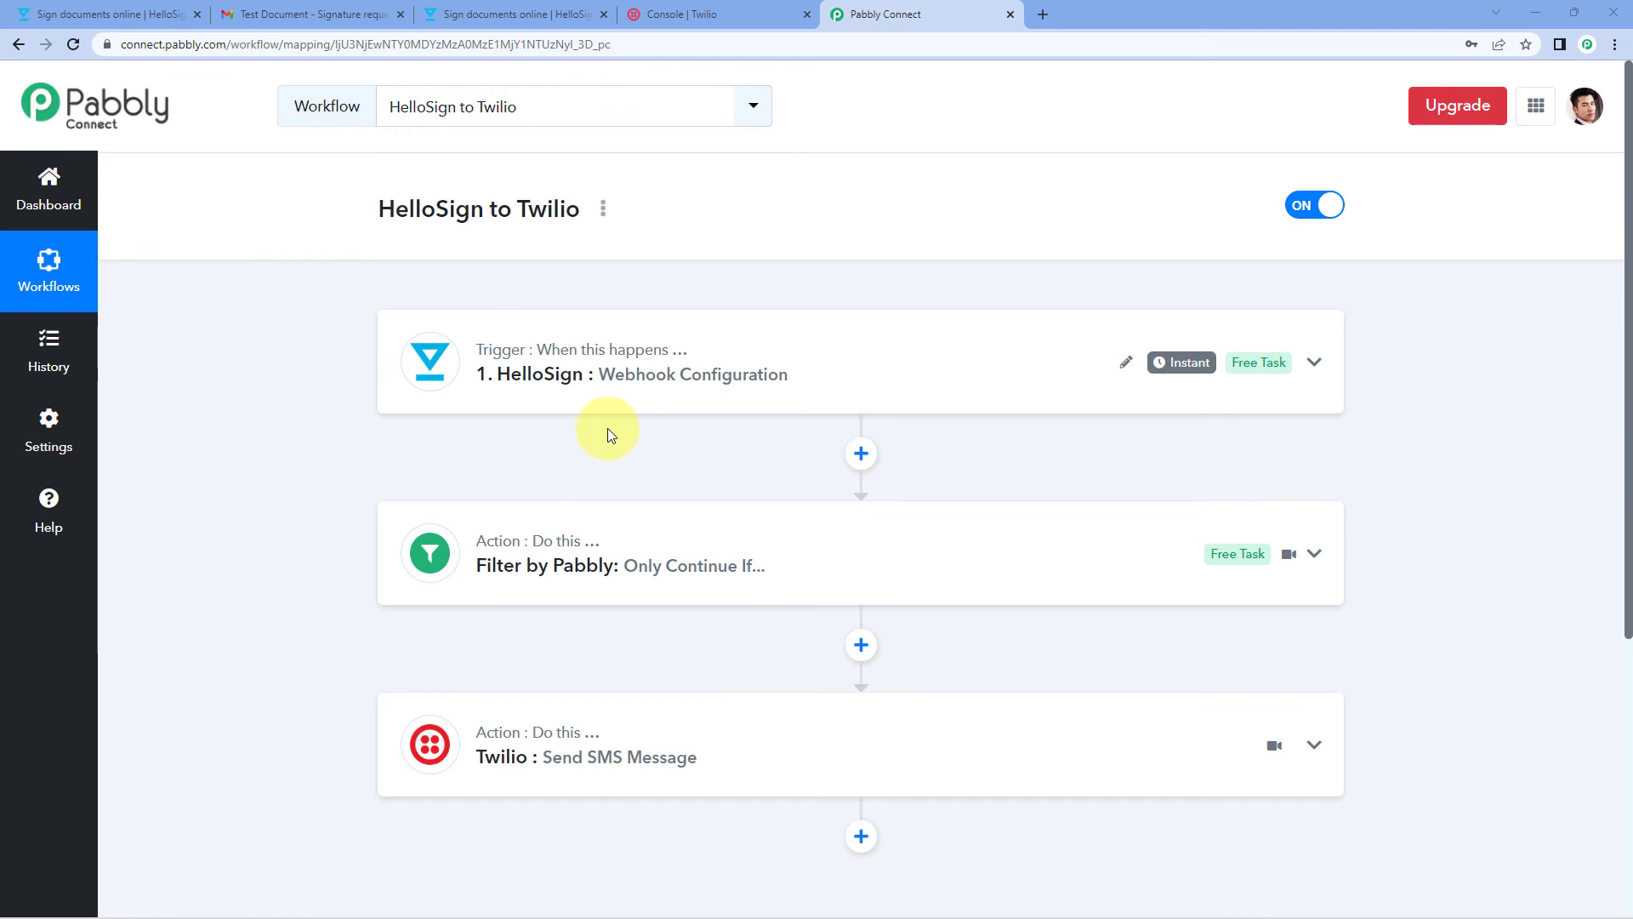
{"action": "scroll", "coordinate": [609, 429], "scroll_direction": "down", "scroll_amount": 2}
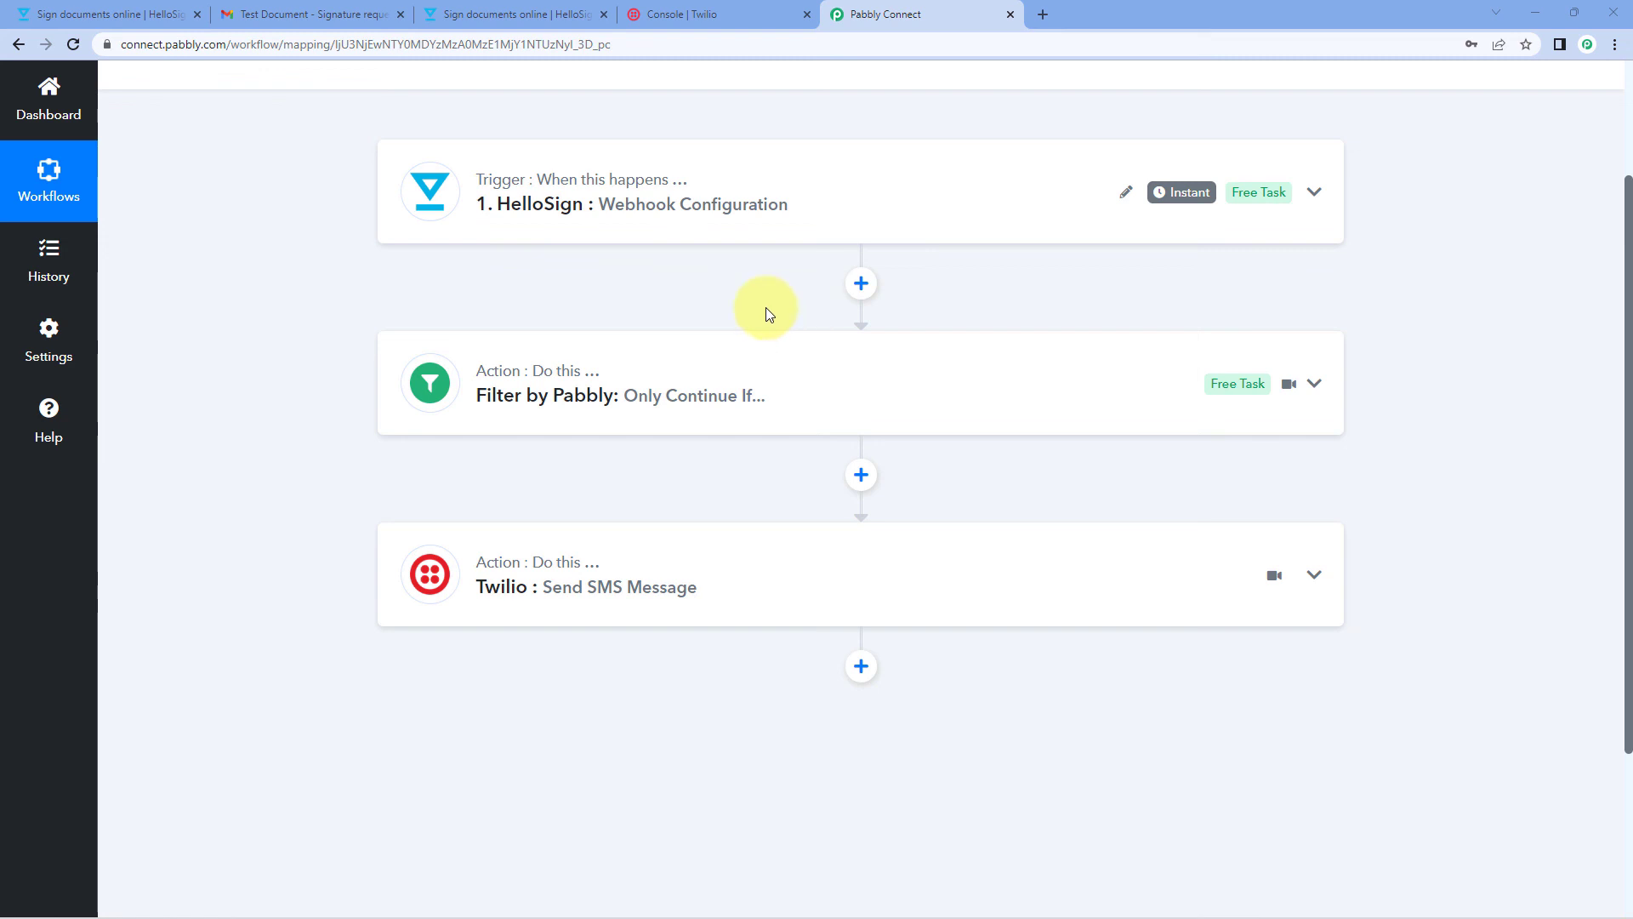
{"action": "scroll", "coordinate": [550, 410], "scroll_direction": "down", "scroll_amount": 1}
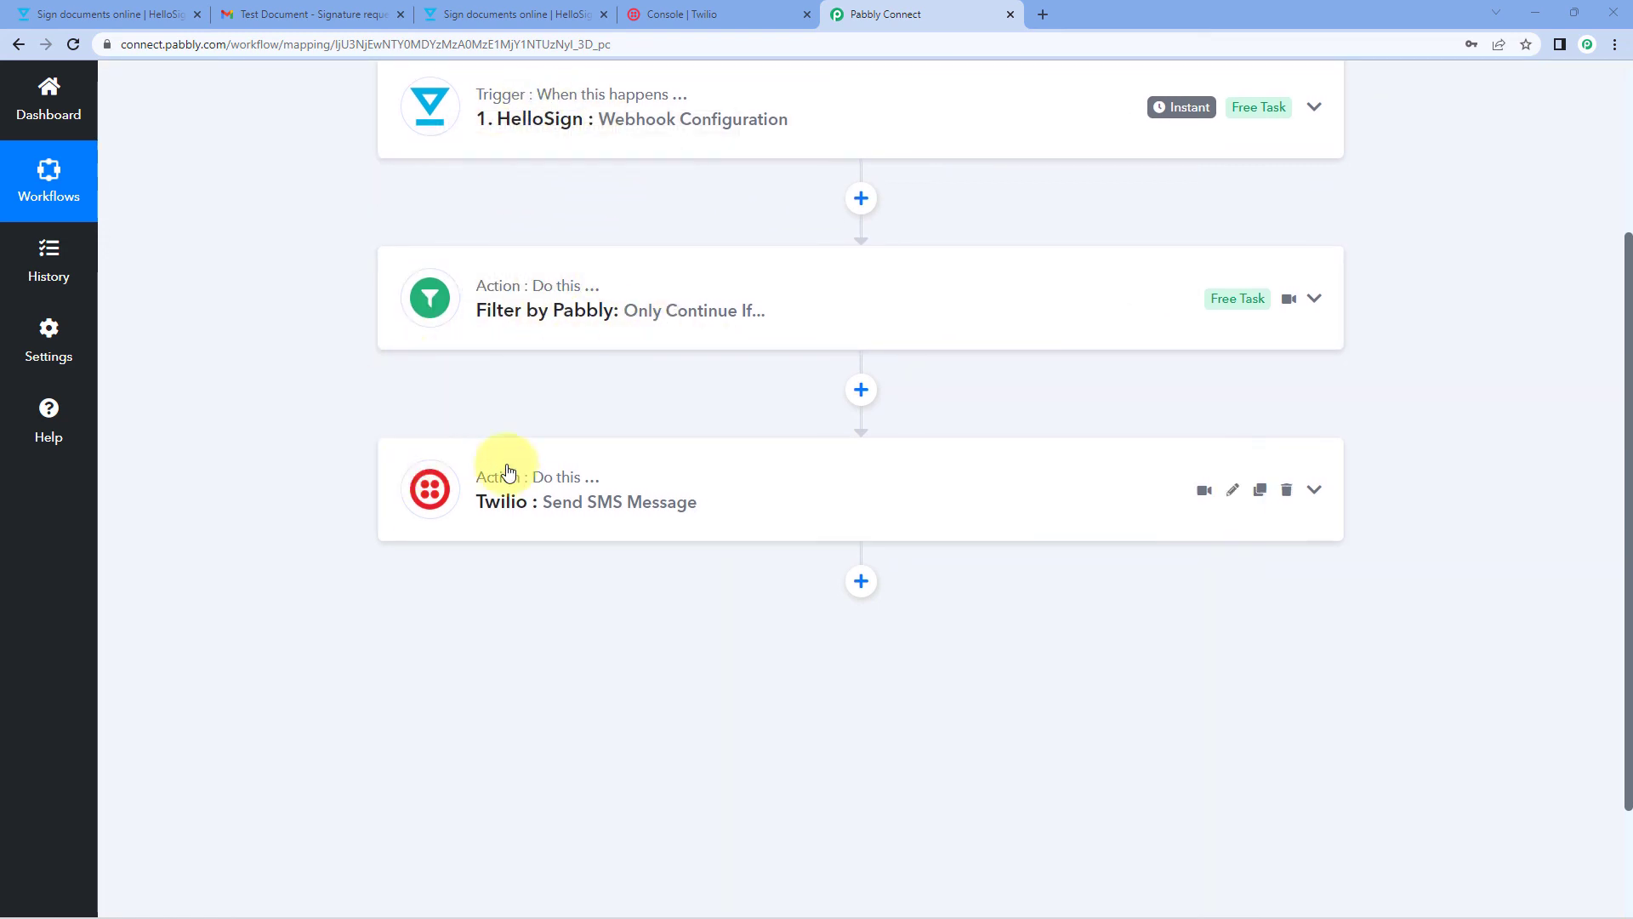
{"action": "scroll", "coordinate": [788, 415], "scroll_direction": "up", "scroll_amount": 1}
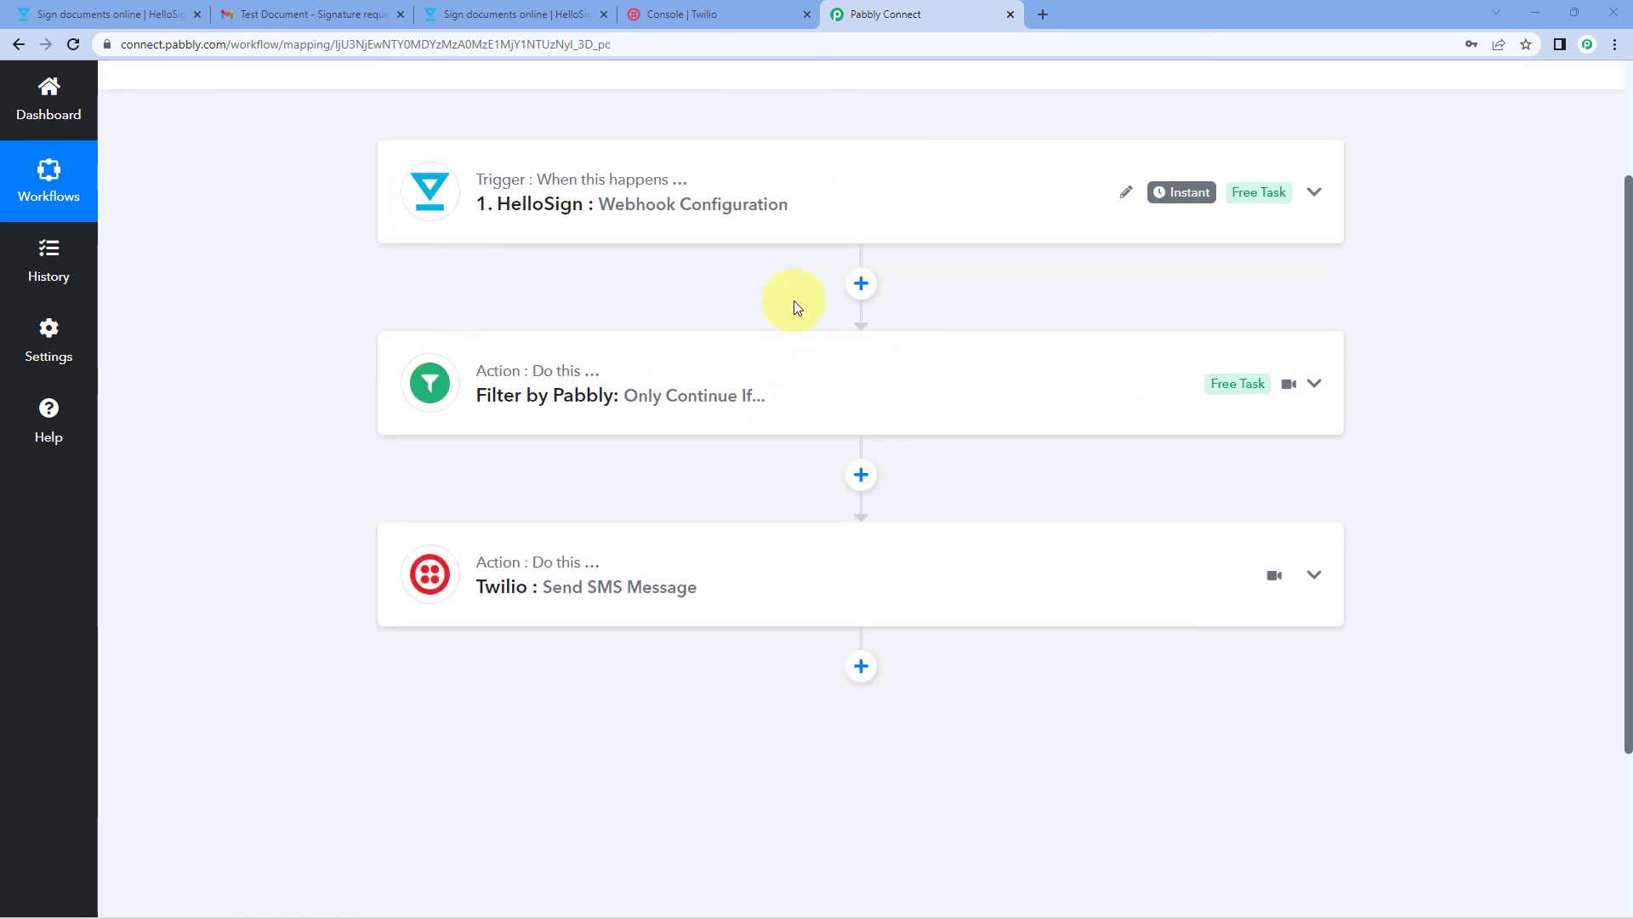
{"action": "scroll", "coordinate": [794, 299], "scroll_direction": "up", "scroll_amount": 2}
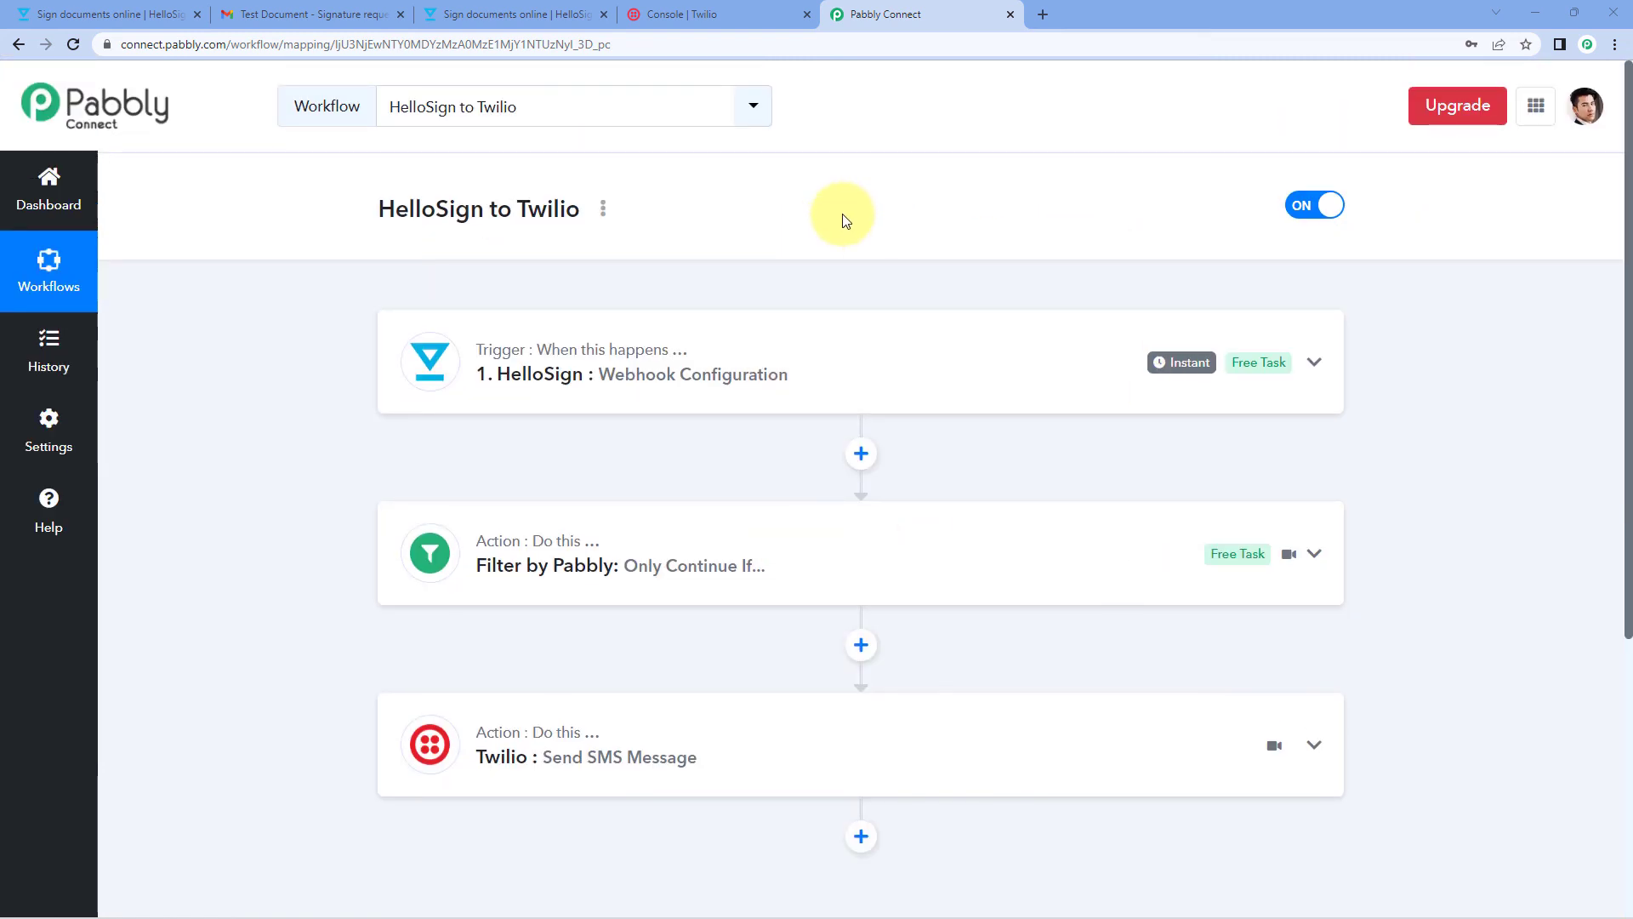